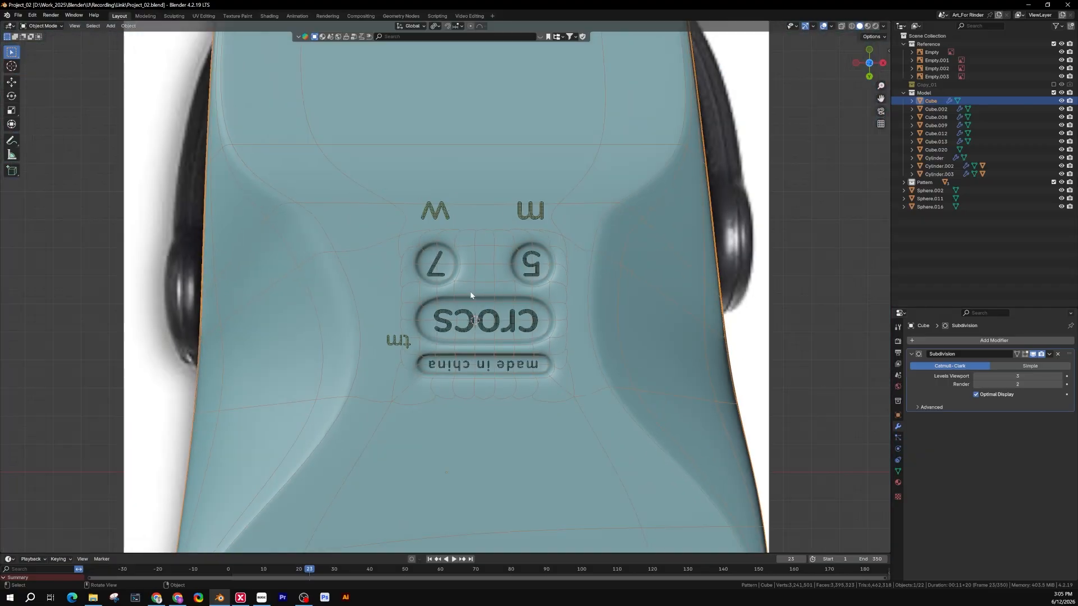
Turn off the wireframe overlay in the viewport and clear the object selection.
{"action": "middle_click_drag", "start_coordinate": [537, 303], "coordinate": [556, 352]}
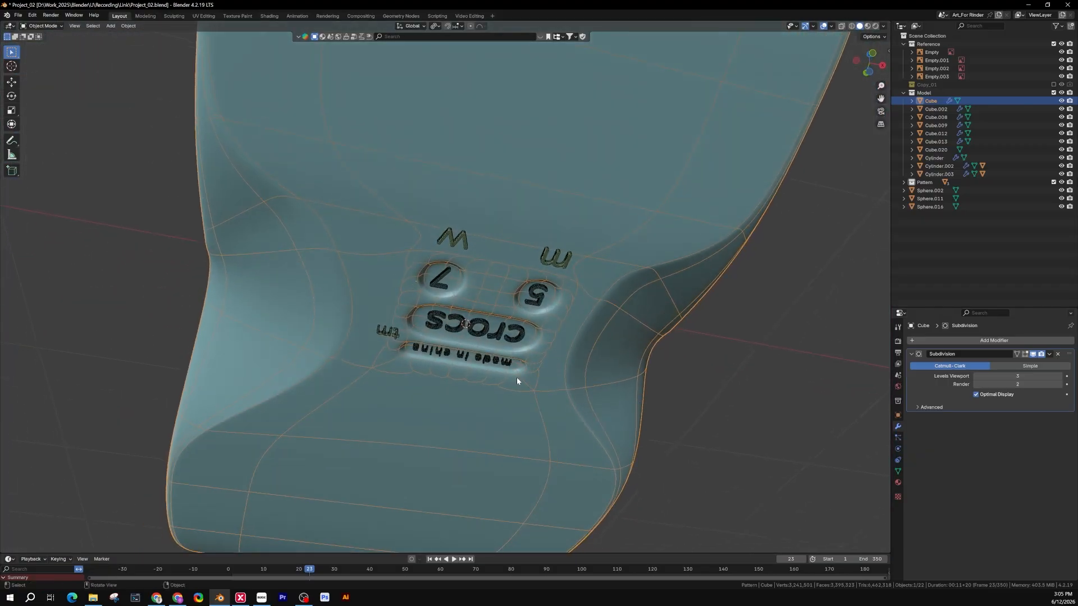
{"action": "scroll", "coordinate": [517, 380], "scroll_direction": "down", "scroll_amount": 5}
{"action": "middle_click_drag", "start_coordinate": [517, 380], "coordinate": [435, 424]}
{"action": "left_click", "coordinate": [357, 366]}
{"action": "left_click", "coordinate": [831, 26]}
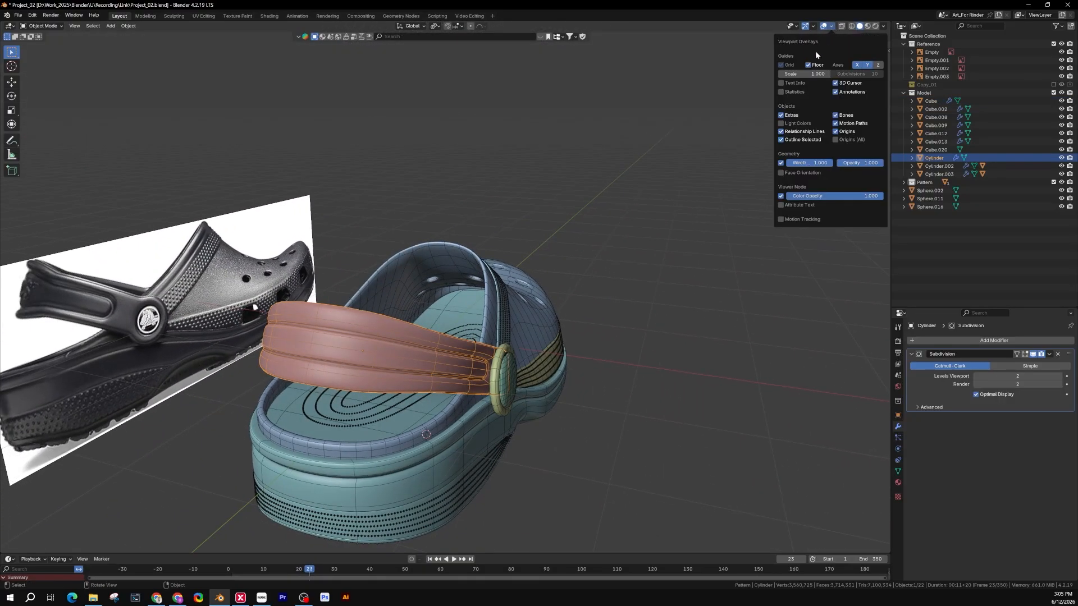
{"action": "left_click", "coordinate": [781, 163]}
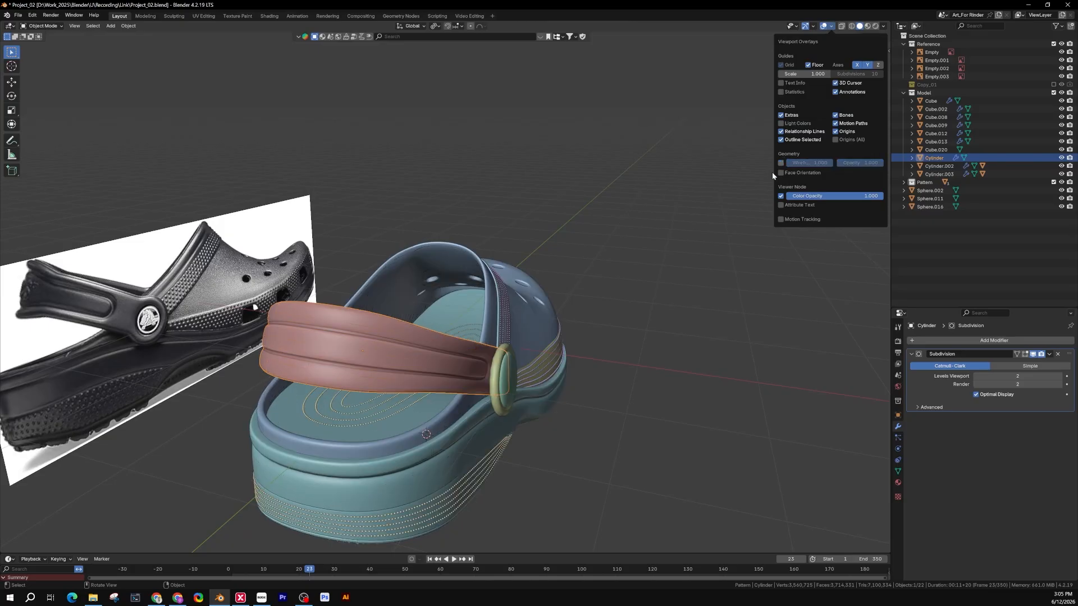
{"action": "left_click", "coordinate": [574, 353]}
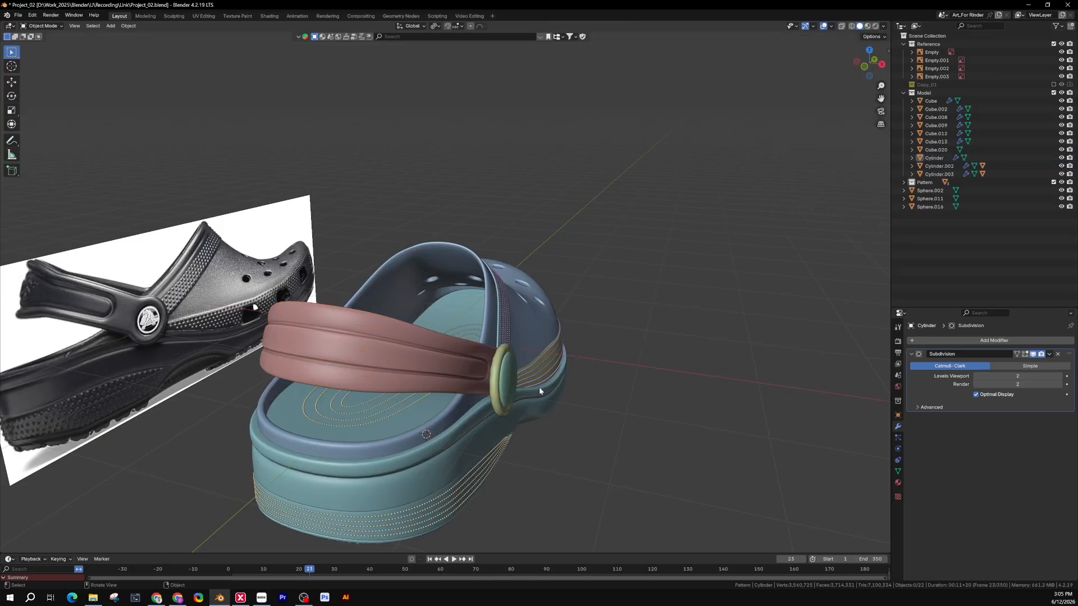
Compare the clog with the wireframe overlay on and off, leaving the overlay off.
{"action": "left_click", "coordinate": [833, 26]}
{"action": "left_click", "coordinate": [782, 163]}
{"action": "left_click", "coordinate": [781, 163]}
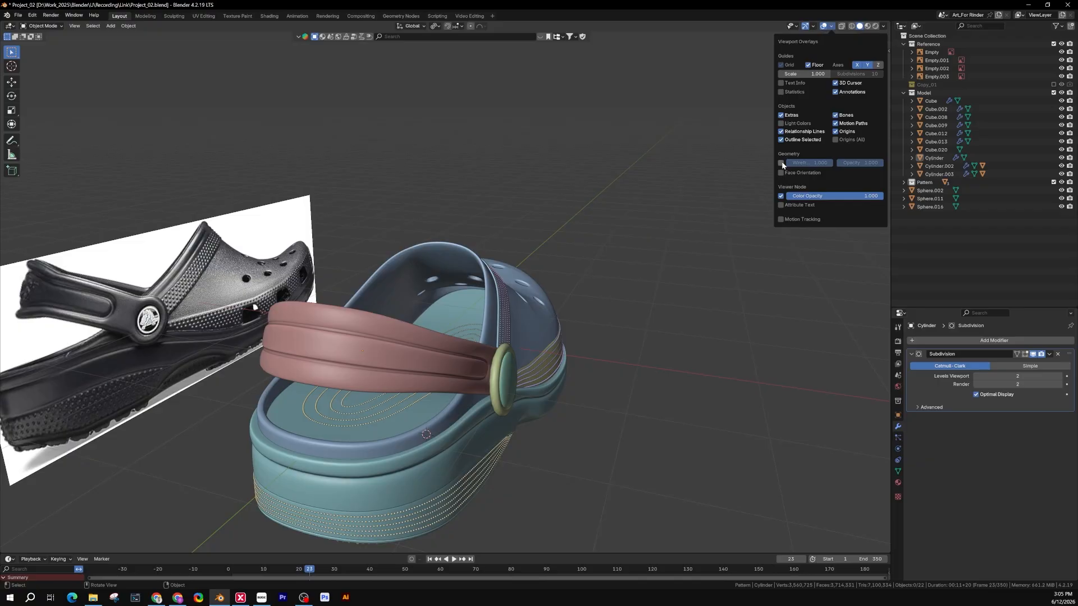
{"action": "left_click", "coordinate": [781, 163]}
{"action": "left_click", "coordinate": [781, 162]}
Enable the Screencast Keys display in the viewport and hide the sidebar again.
{"action": "middle_click_drag", "start_coordinate": [542, 288], "coordinate": [629, 230], "text": "shift"}
{"action": "key", "text": "n"}
{"action": "key", "text": "shift+alt+c"}
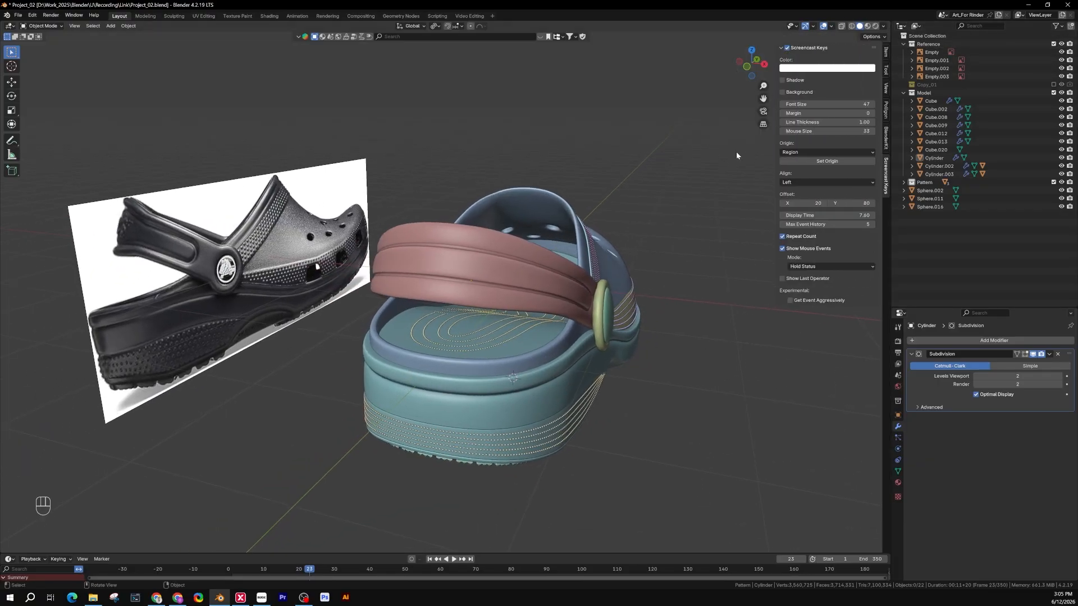
{"action": "key", "text": "n"}
Examine the heel strap from several angles and compare it with the strap in the side reference photo.
{"action": "middle_click_drag", "start_coordinate": [703, 214], "coordinate": [640, 258]}
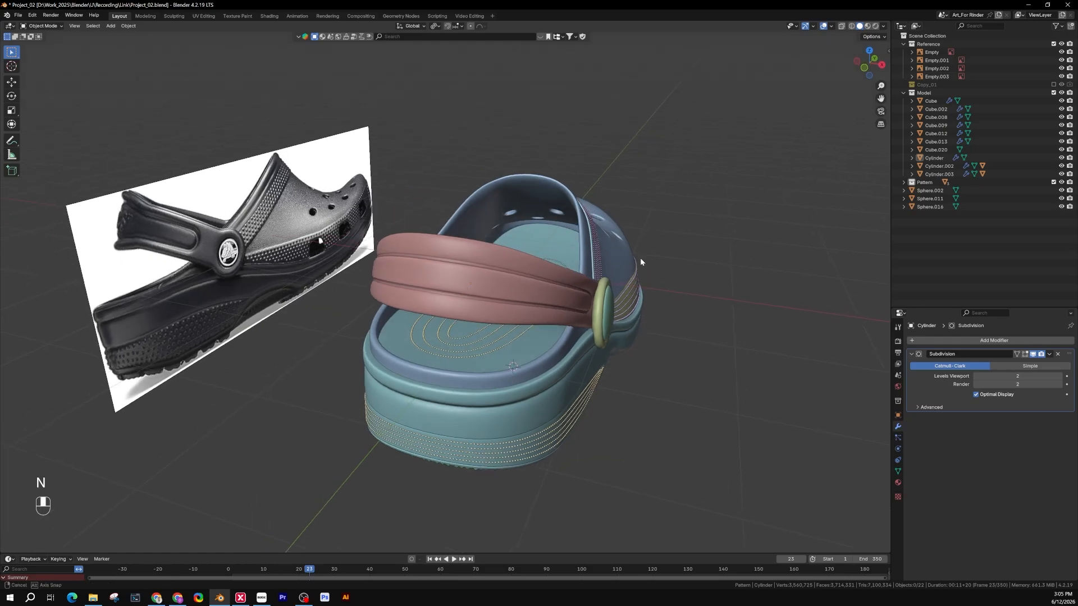
{"action": "middle_click_drag", "start_coordinate": [405, 280], "coordinate": [316, 287]}
{"action": "scroll", "coordinate": [315, 287], "scroll_direction": "down", "scroll_amount": 5}
{"action": "middle_click_drag", "start_coordinate": [497, 312], "coordinate": [514, 331]}
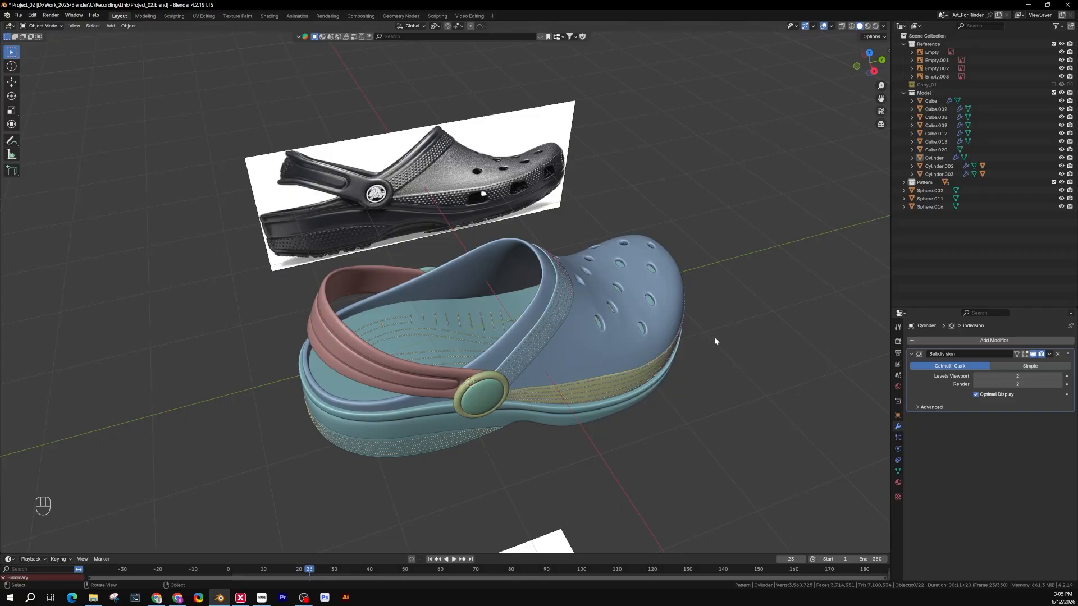
{"action": "middle_click_drag", "start_coordinate": [715, 340], "coordinate": [486, 360]}
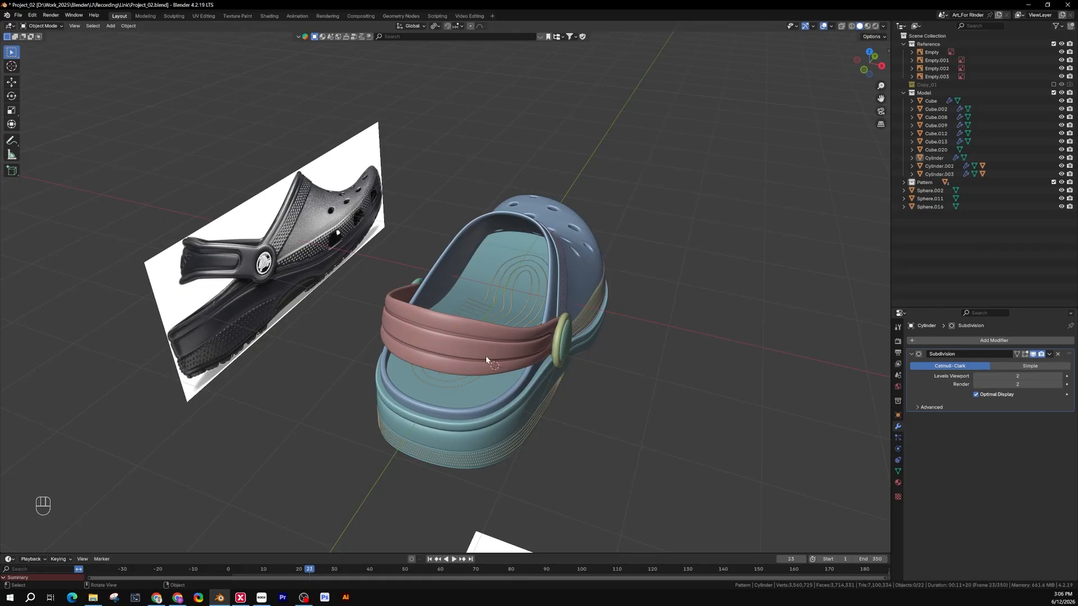
{"action": "left_click", "coordinate": [428, 339]}
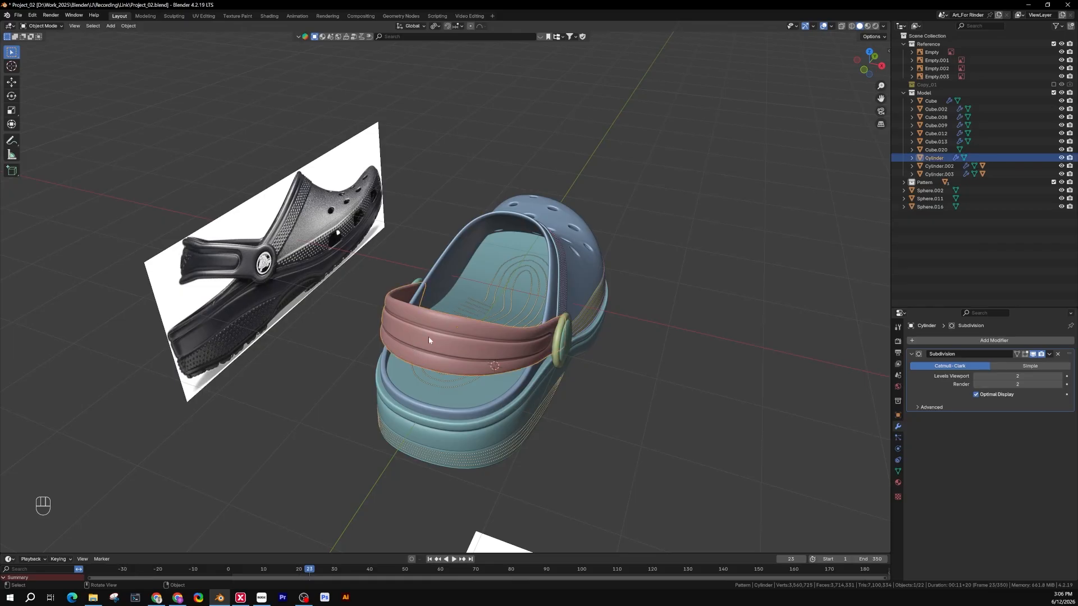
{"action": "mouse_move", "coordinate": [429, 340]}
{"action": "middle_mouse_down"}
{"action": "mouse_move", "coordinate": [522, 364]}
{"action": "mouse_move", "coordinate": [433, 335]}
{"action": "middle_mouse_up"}
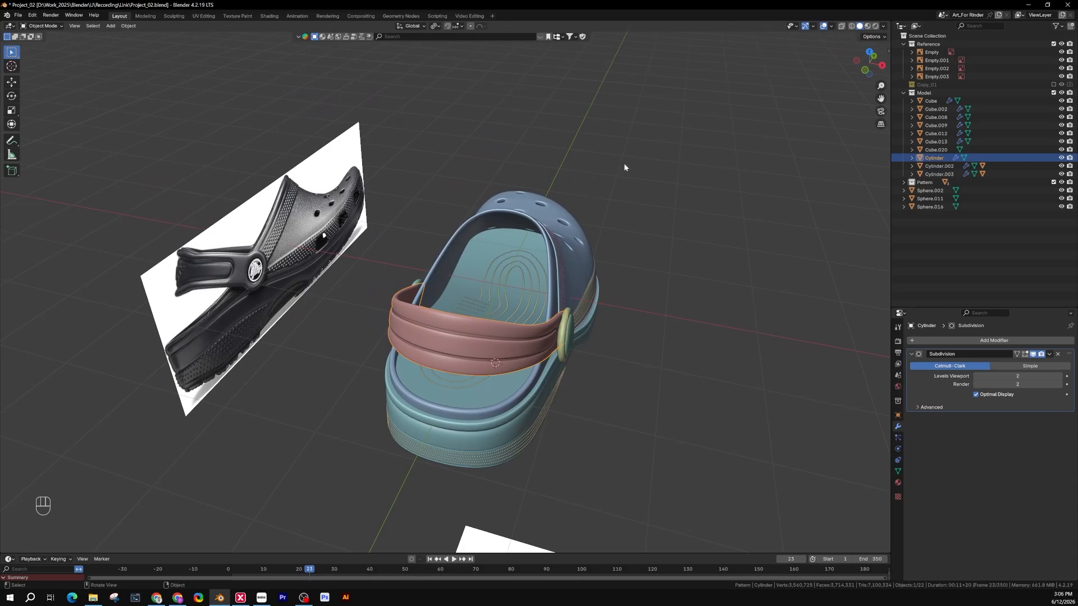
{"action": "middle_click_drag", "start_coordinate": [273, 293], "coordinate": [233, 240]}
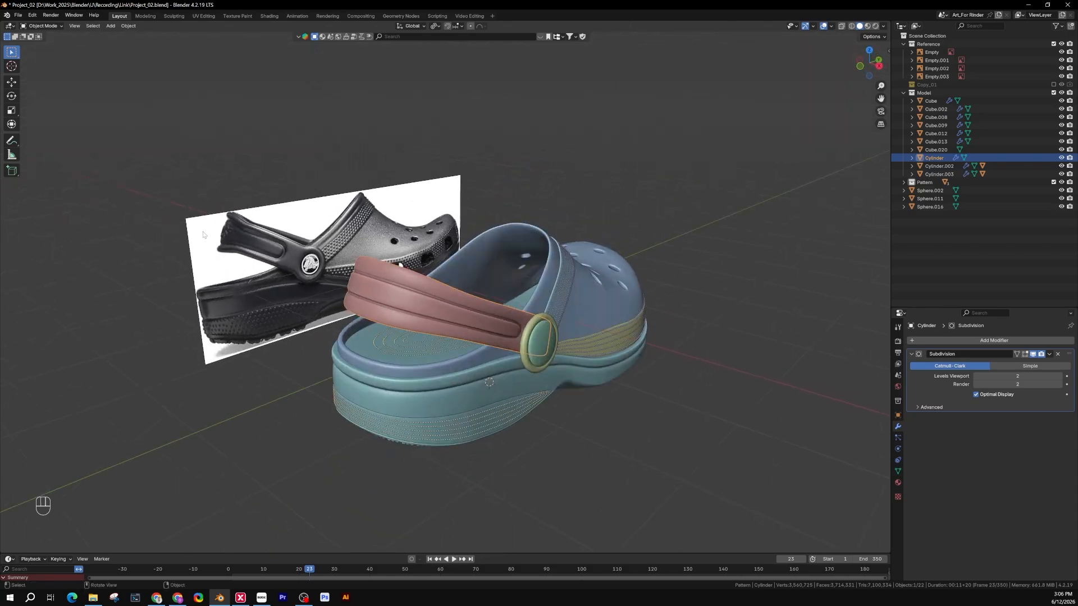
{"action": "scroll", "coordinate": [233, 240], "scroll_direction": "up", "scroll_amount": 3}
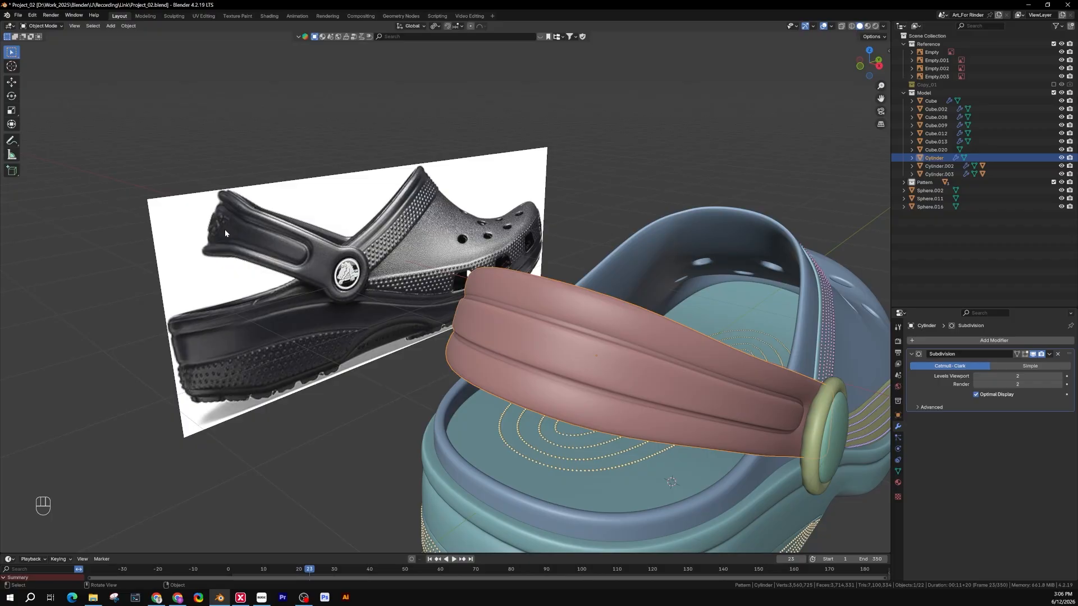
{"action": "scroll", "coordinate": [535, 307], "scroll_direction": "down", "scroll_amount": 4}
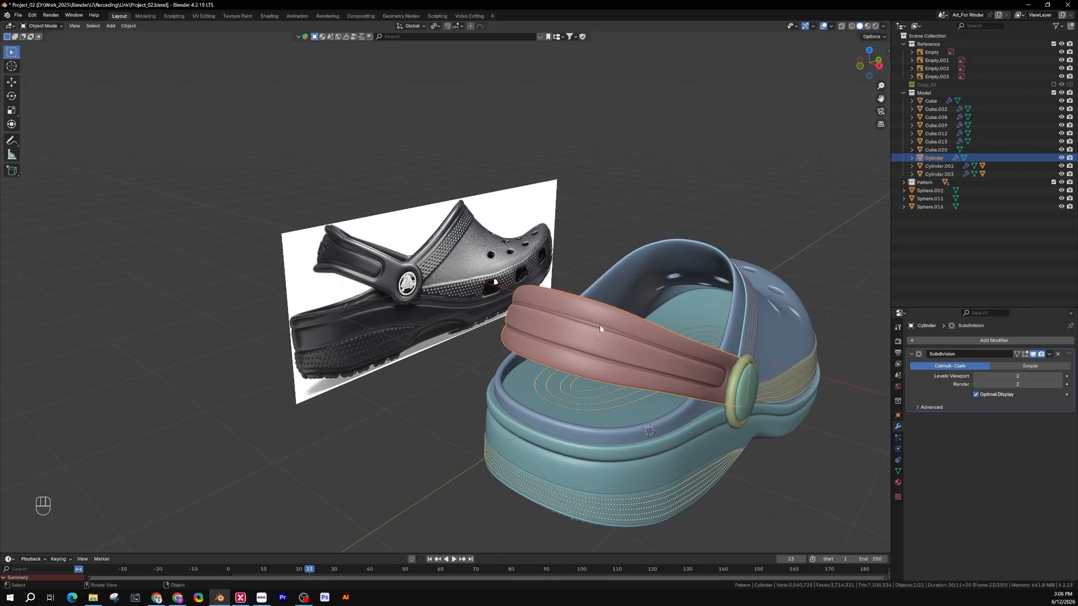
Add Back.jpg from the D:\Work_2025\Blender\U\Link folder as a reference image aligned to the front view.
{"action": "middle_click_drag", "start_coordinate": [600, 325], "coordinate": [510, 338]}
{"action": "key", "text": "KP_1"}
{"action": "scroll", "coordinate": [510, 342], "scroll_direction": "up", "scroll_amount": 2}
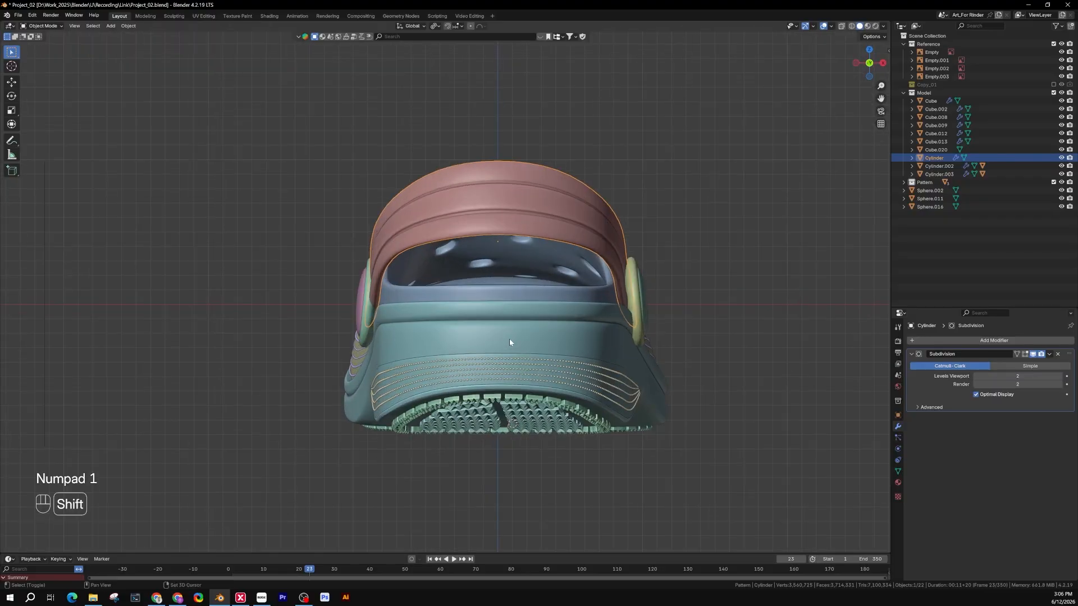
{"action": "key", "text": "shift+a"}
{"action": "mouse_move", "coordinate": [481, 391]}
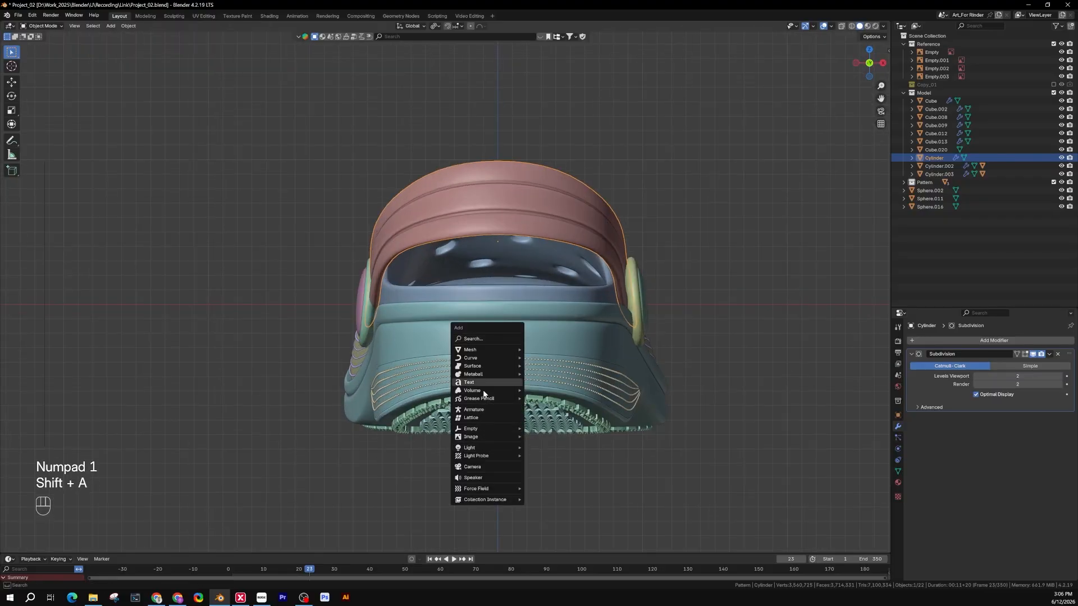
{"action": "mouse_move", "coordinate": [483, 428]}
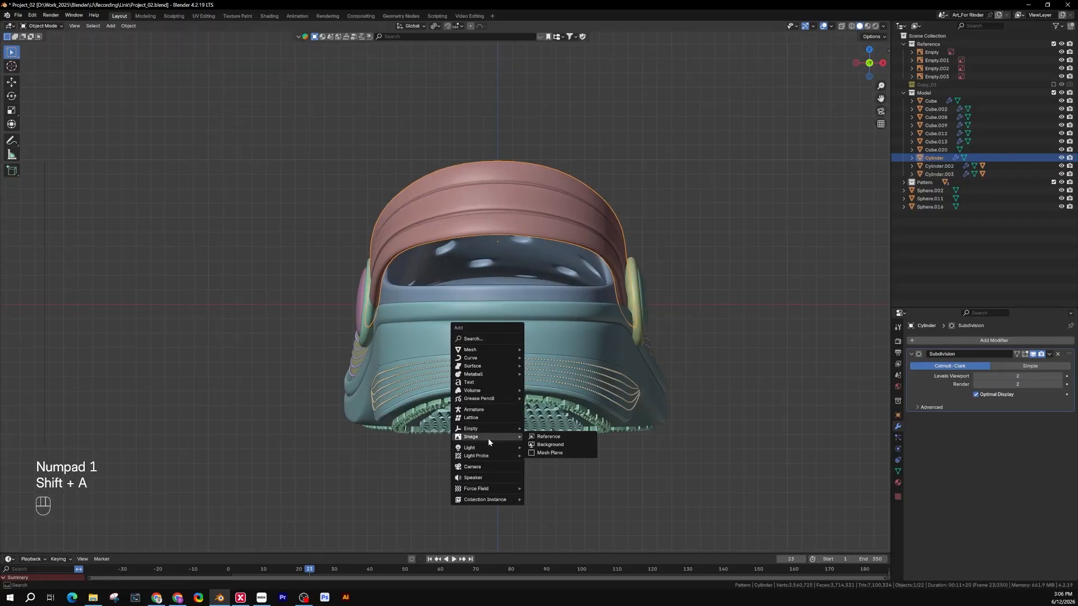
{"action": "left_click", "coordinate": [550, 438]}
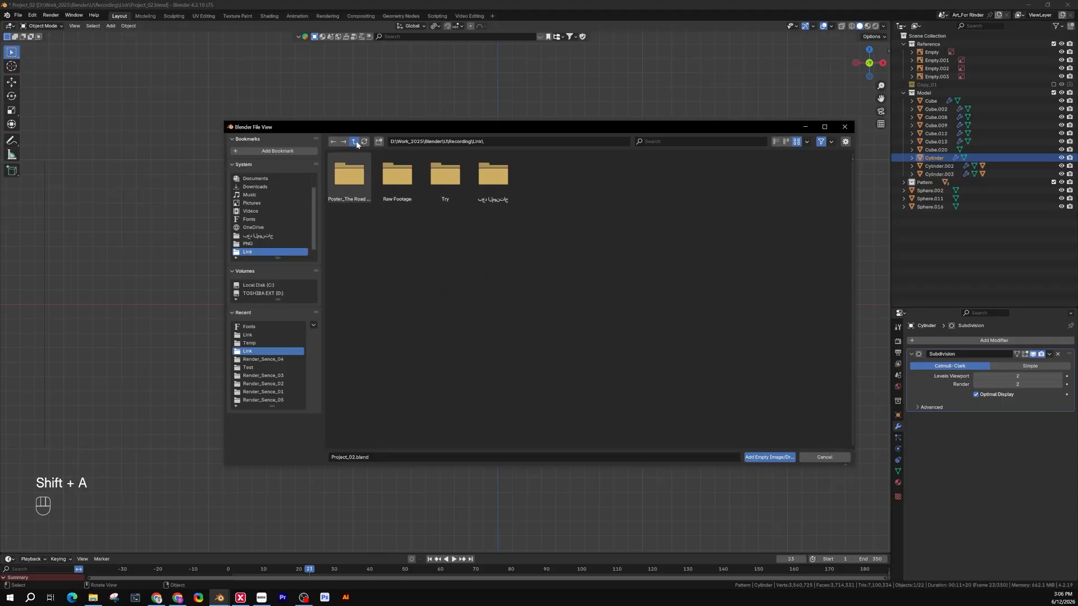
{"action": "left_click", "coordinate": [354, 142]}
{"action": "left_click", "coordinate": [354, 142]}
{"action": "double_click", "coordinate": [361, 185]}
{"action": "left_click", "coordinate": [445, 174]}
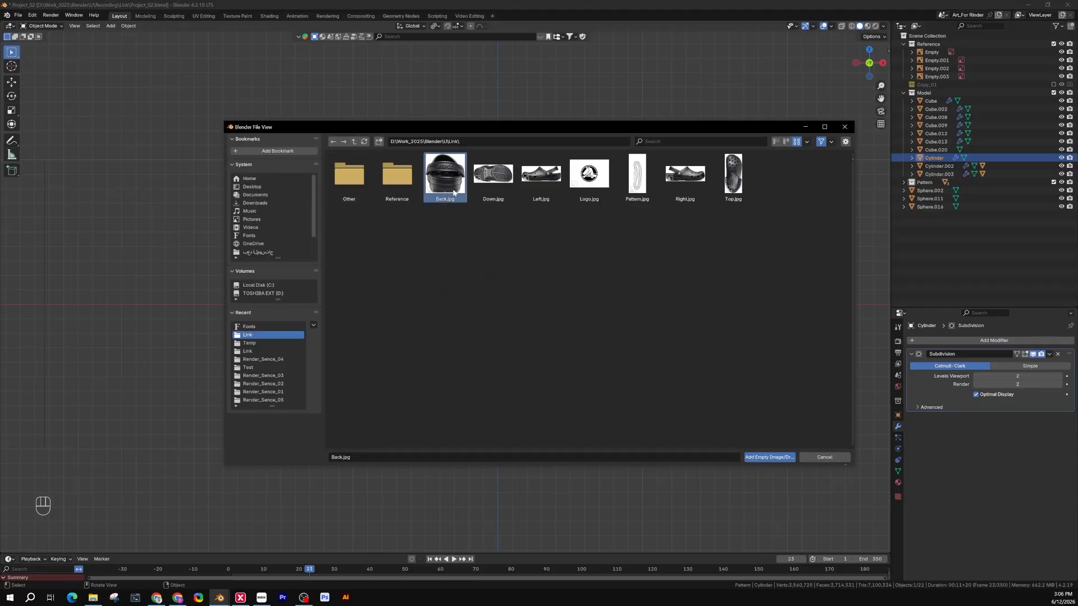
{"action": "left_click", "coordinate": [778, 458]}
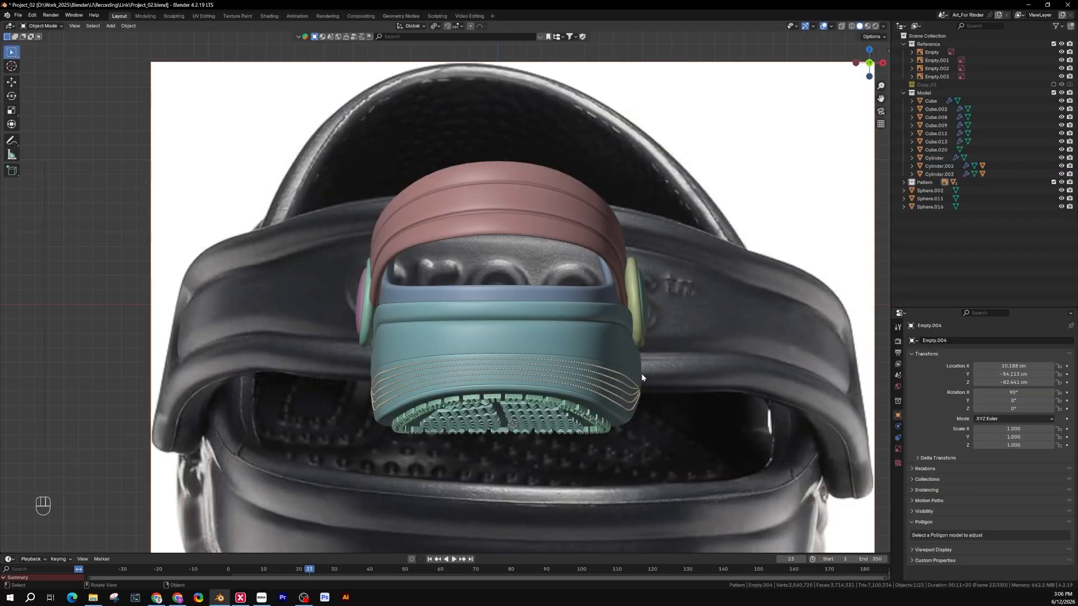
Scale the new back reference image down uniformly to about 0.242.
{"action": "middle_click_drag", "start_coordinate": [655, 430], "coordinate": [732, 457]}
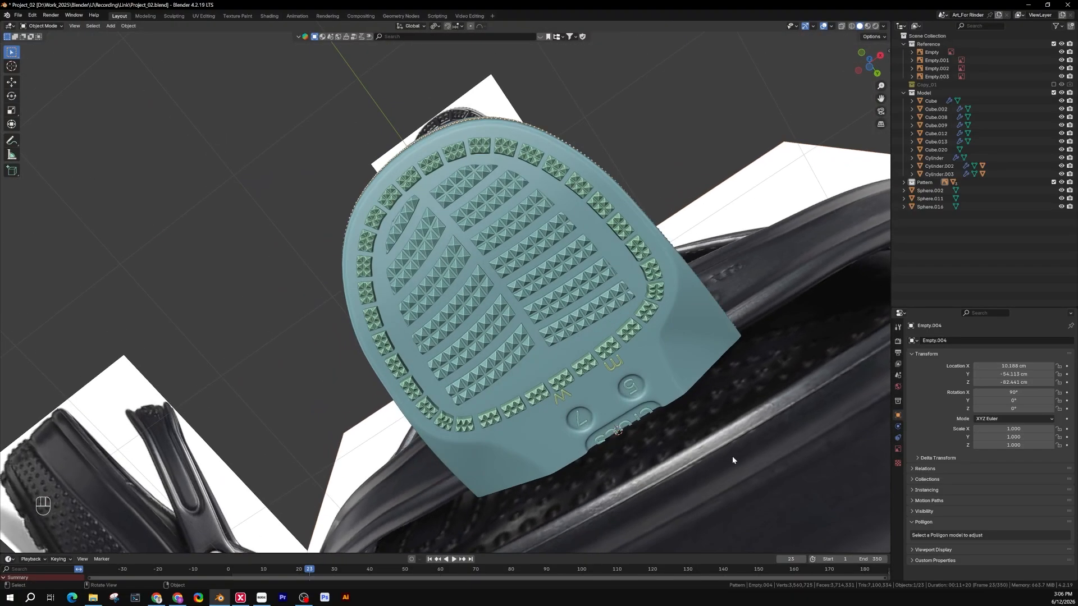
{"action": "key", "text": "KP_1"}
{"action": "middle_click_drag", "start_coordinate": [669, 419], "coordinate": [626, 347], "text": "shift"}
{"action": "scroll", "coordinate": [645, 390], "scroll_direction": "down", "scroll_amount": 2}
{"action": "key", "text": "s"}
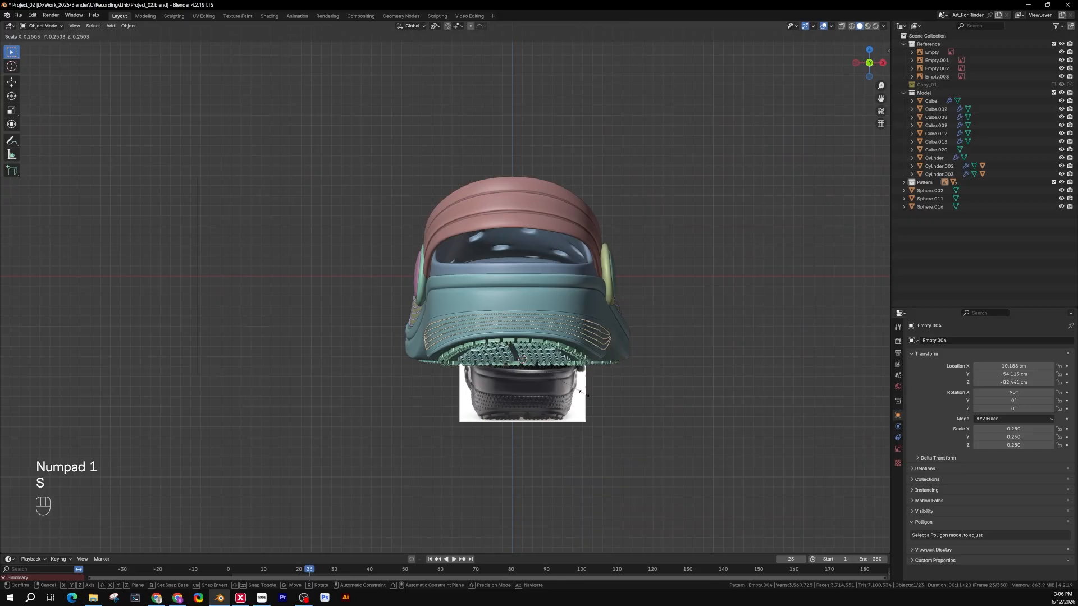
{"action": "left_click", "coordinate": [524, 395]}
Move the back reference image up about 79 cm in Z and about 386 cm along Y, beyond the clog's toe.
{"action": "key", "text": "g"}
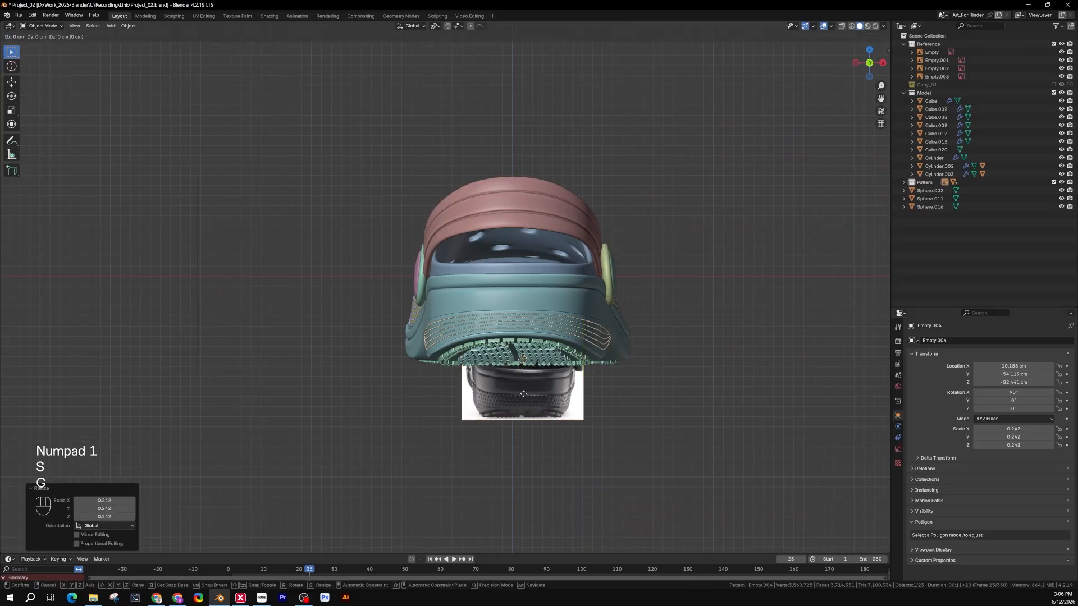
{"action": "key", "text": "z"}
{"action": "left_click", "coordinate": [534, 315]}
{"action": "middle_click_drag", "start_coordinate": [534, 315], "coordinate": [429, 336]}
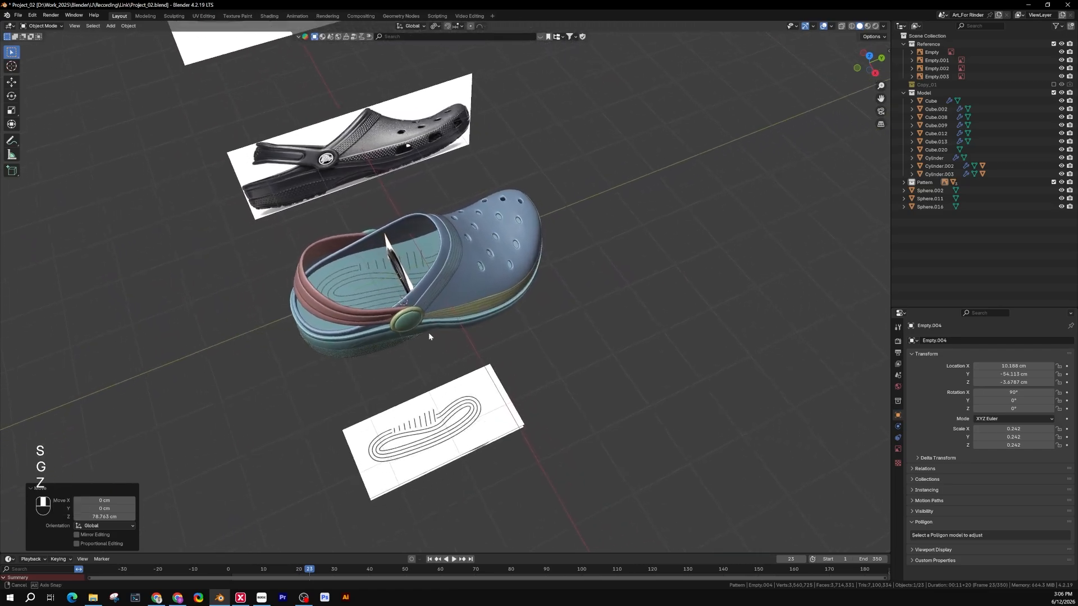
{"action": "key", "text": "g"}
{"action": "key", "text": "y"}
{"action": "left_click", "coordinate": [620, 302]}
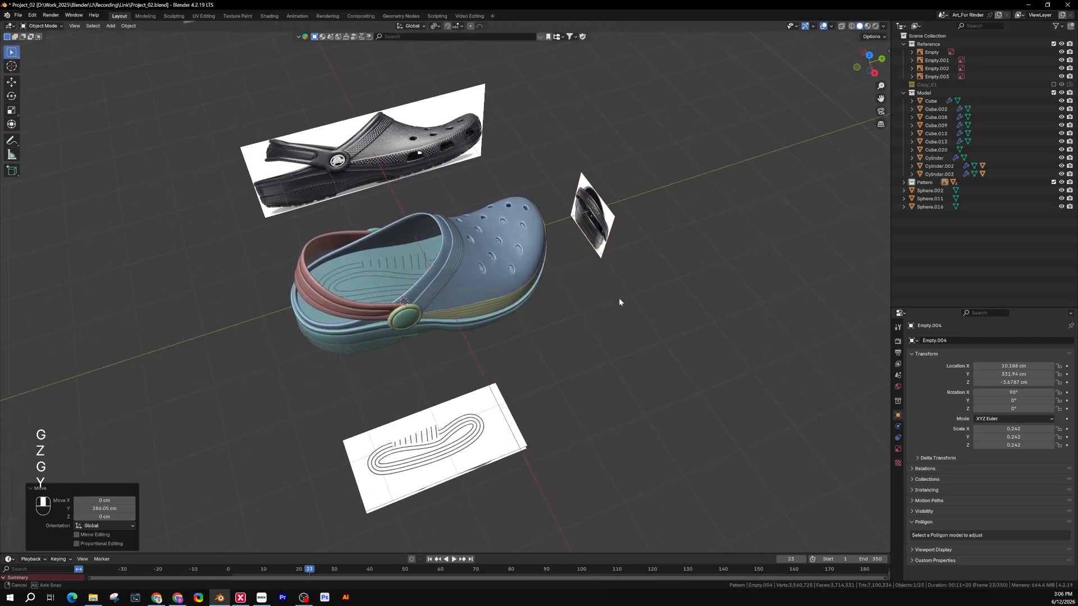
Using temporary wireframe shading in the front view, enlarge the back reference image by about 1.674 to match the clog, and restore solid shading.
{"action": "middle_click_drag", "start_coordinate": [619, 302], "coordinate": [657, 274]}
{"action": "key", "text": "KP_1"}
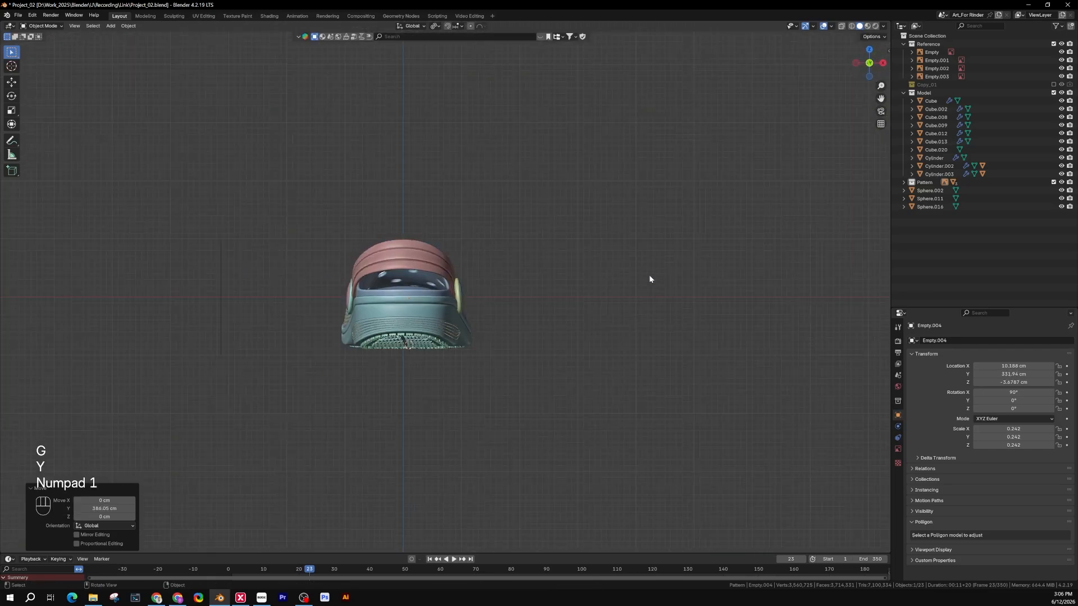
{"action": "middle_click_drag", "start_coordinate": [486, 310], "coordinate": [594, 285], "text": "shift"}
{"action": "scroll", "coordinate": [594, 284], "scroll_direction": "up", "scroll_amount": 3}
{"action": "key", "text": "z"}
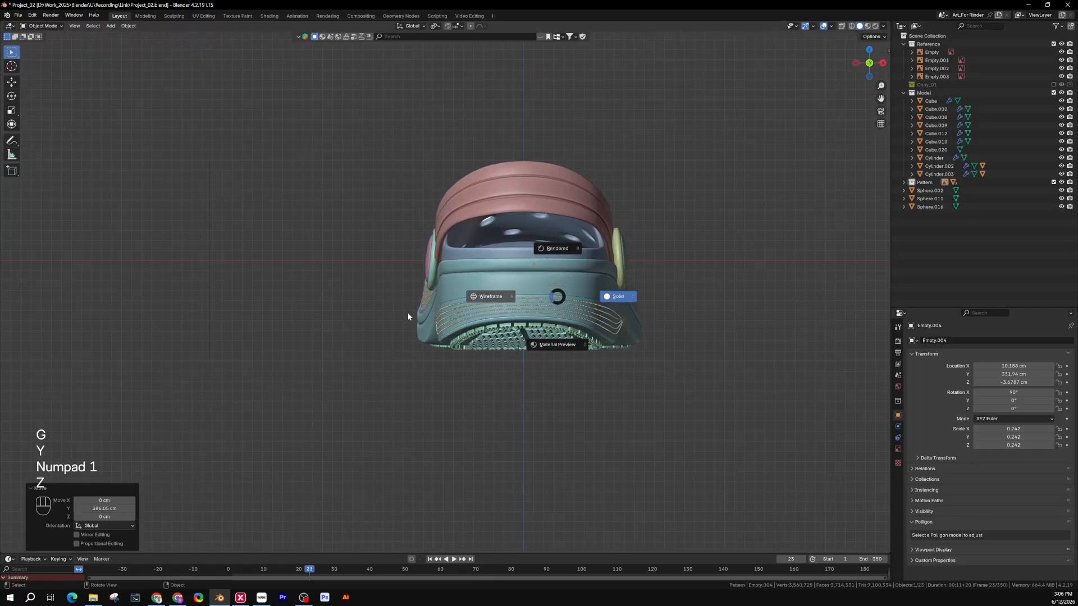
{"action": "left_click", "coordinate": [408, 312]}
{"action": "key", "text": "s"}
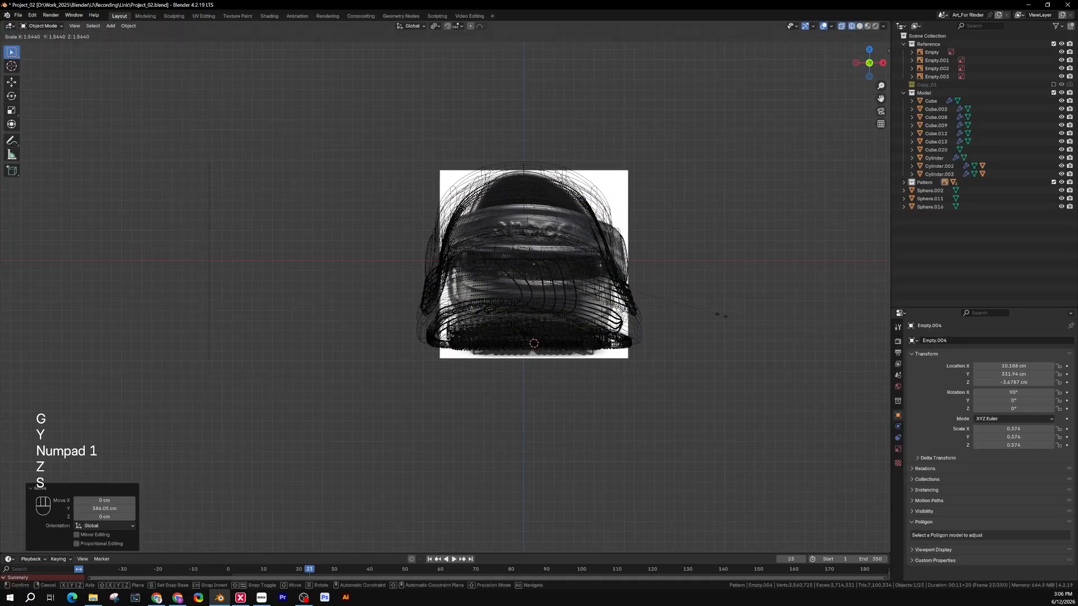
{"action": "left_click", "coordinate": [735, 319]}
{"action": "scroll", "coordinate": [622, 286], "scroll_direction": "down", "scroll_amount": 1}
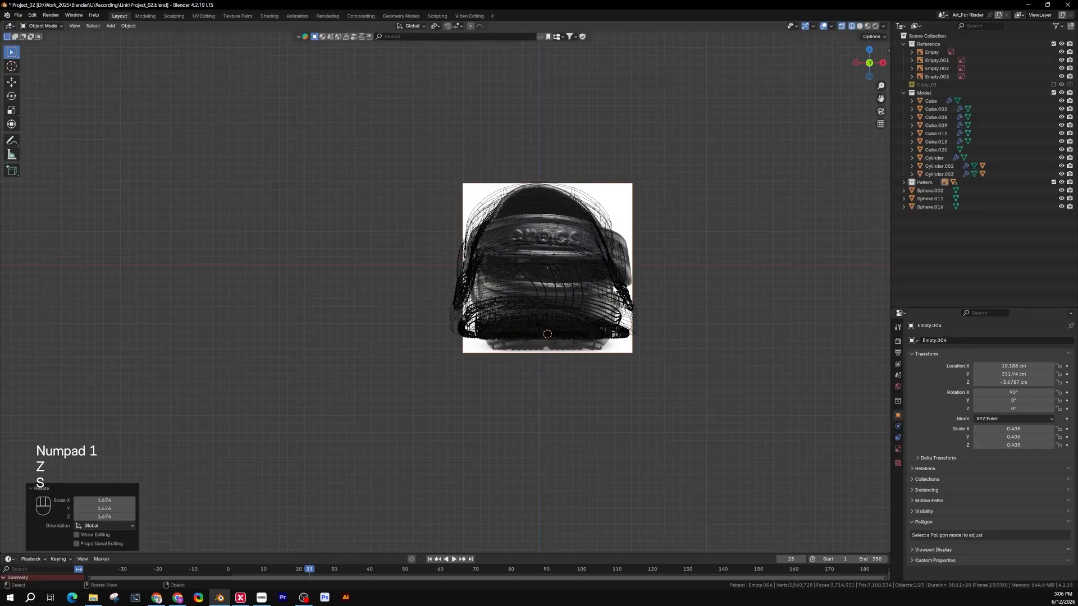
{"action": "key", "text": "z"}
{"action": "left_click", "coordinate": [690, 291]}
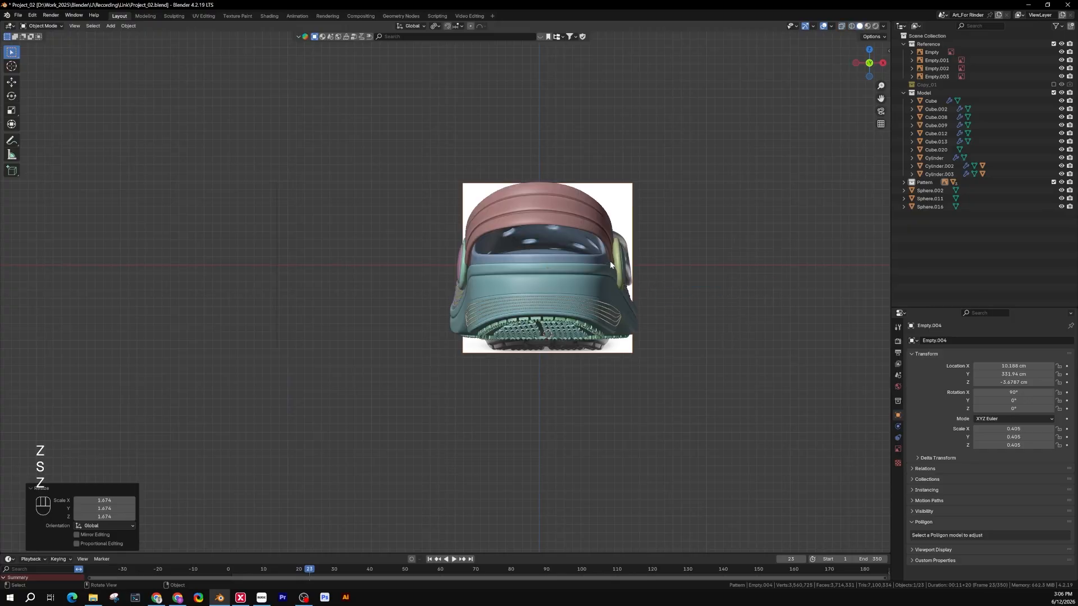
Examine the strap lettering in the back reference image and compare its placement with the modelled heel strap.
{"action": "mouse_move", "coordinate": [690, 291]}
{"action": "middle_mouse_down"}
{"action": "mouse_move", "coordinate": [659, 260]}
{"action": "mouse_move", "coordinate": [598, 305]}
{"action": "middle_mouse_up"}
{"action": "middle_click_drag", "start_coordinate": [705, 284], "coordinate": [677, 257], "text": "shift"}
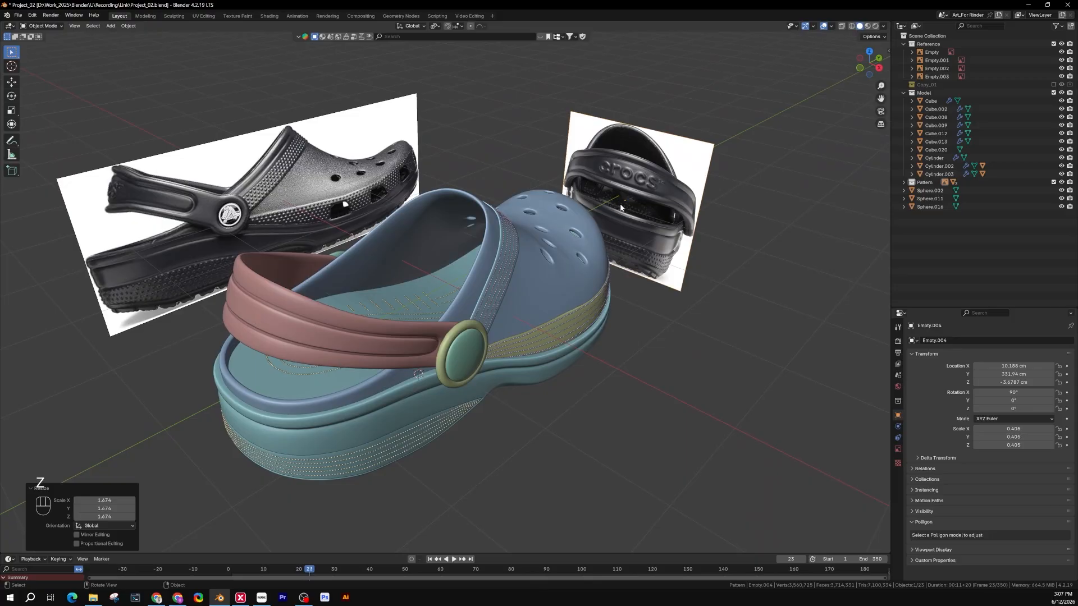
{"action": "middle_click_drag", "start_coordinate": [624, 182], "coordinate": [563, 164]}
{"action": "scroll", "coordinate": [627, 163], "scroll_direction": "up", "scroll_amount": 4}
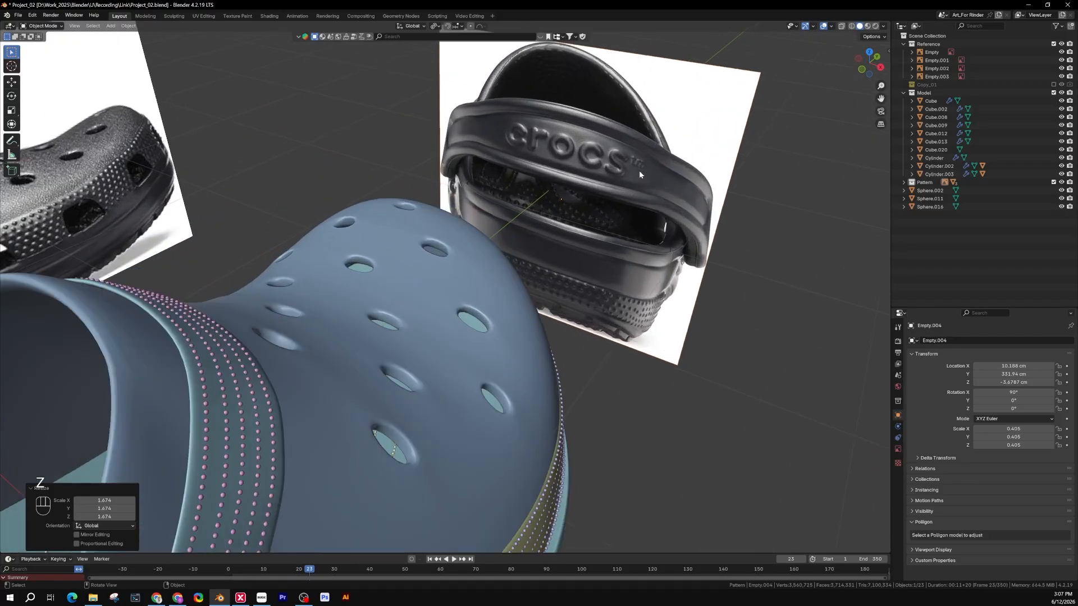
{"action": "scroll", "coordinate": [649, 167], "scroll_direction": "down", "scroll_amount": 7}
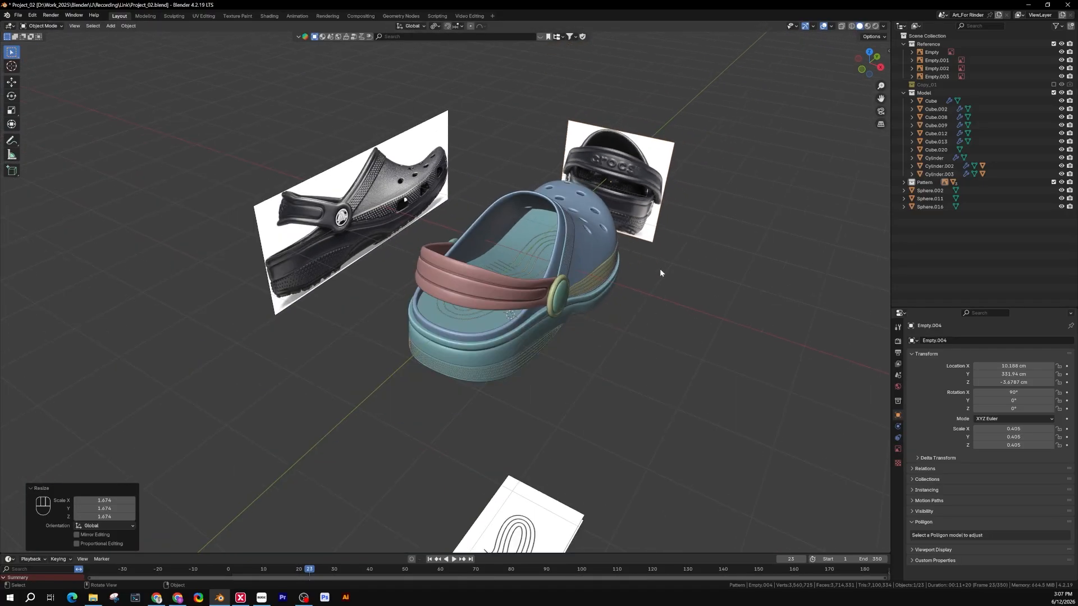
{"action": "middle_click_drag", "start_coordinate": [659, 270], "coordinate": [615, 251]}
{"action": "scroll", "coordinate": [635, 253], "scroll_direction": "up", "scroll_amount": 3}
{"action": "middle_click_drag", "start_coordinate": [396, 276], "coordinate": [570, 269], "text": "shift"}
Duplicate the heel strap in place to keep a copy of it, and clear the selection.
{"action": "left_click", "coordinate": [377, 285]}
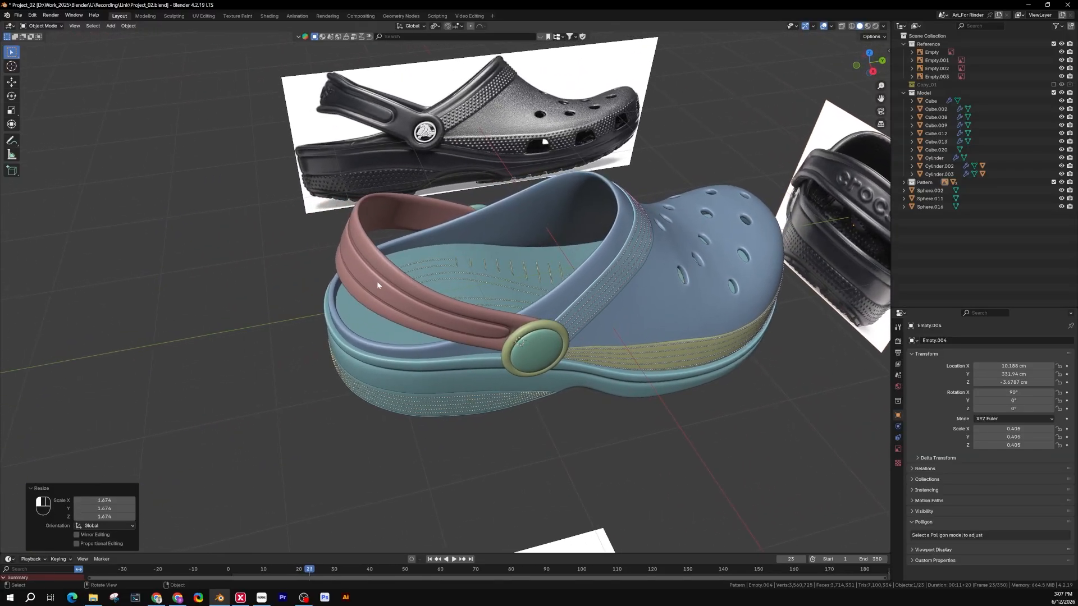
{"action": "mouse_move", "coordinate": [418, 276]}
{"action": "middle_mouse_down"}
{"action": "mouse_move", "coordinate": [465, 299]}
{"action": "mouse_move", "coordinate": [439, 284]}
{"action": "mouse_move", "coordinate": [406, 289]}
{"action": "mouse_move", "coordinate": [425, 291]}
{"action": "middle_mouse_up"}
{"action": "key", "text": "shift"}
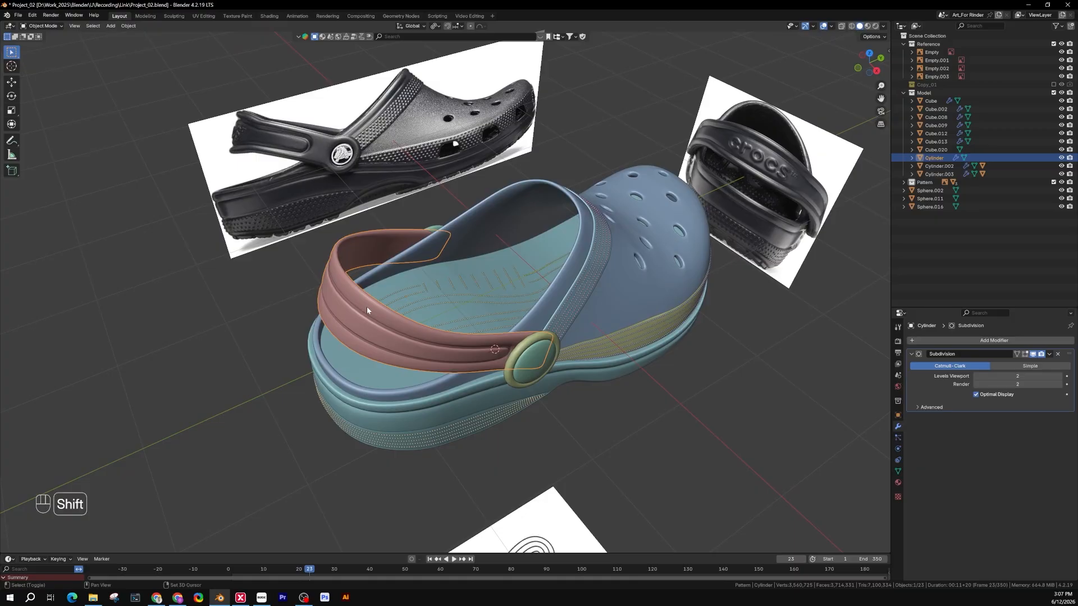
{"action": "key", "text": "shift+d"}
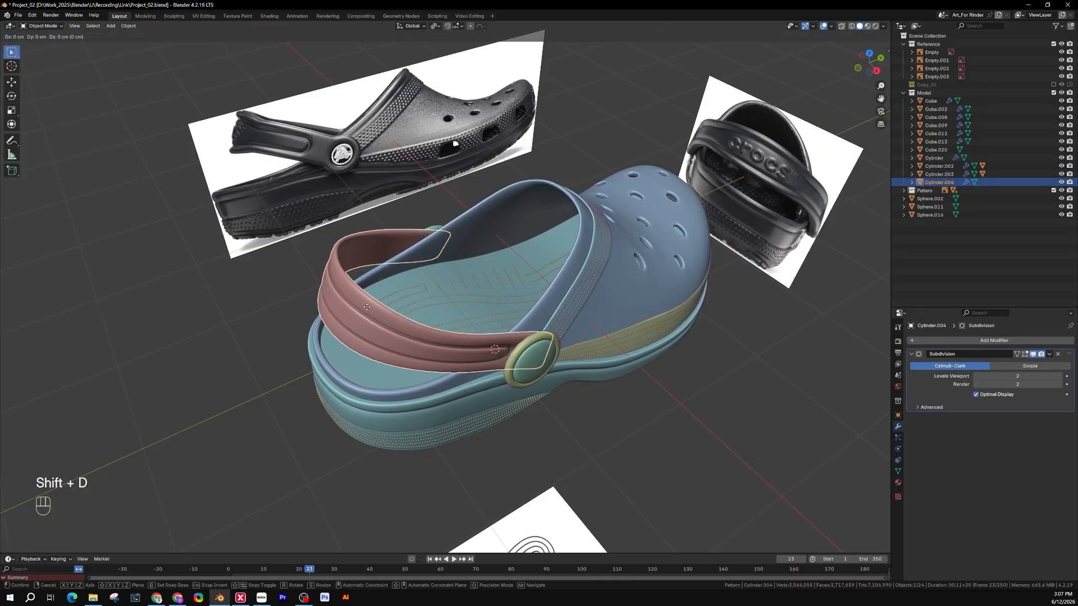
{"action": "key", "text": "KP_Enter"}
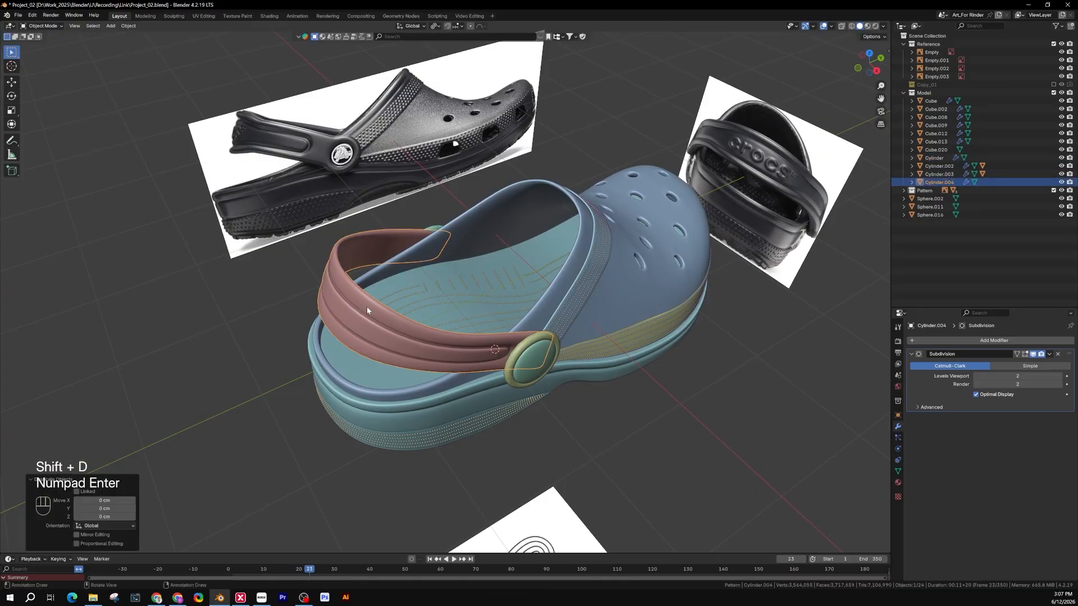
{"action": "left_click", "coordinate": [298, 359]}
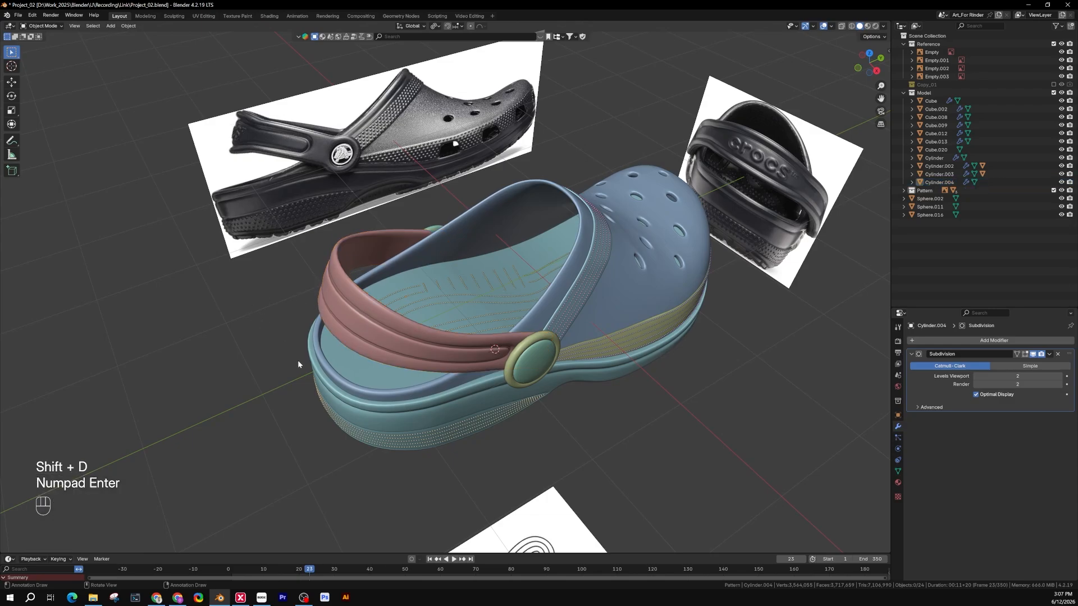
Isolate the original heel strap together with the back reference image in local view.
{"action": "left_click", "coordinate": [339, 303]}
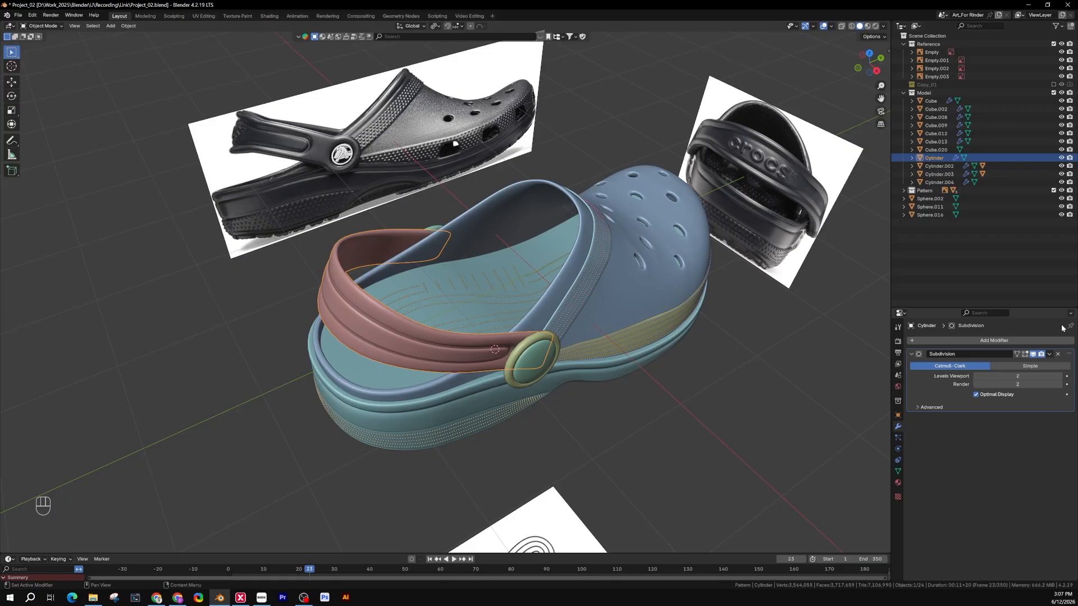
{"action": "left_click", "coordinate": [898, 416]}
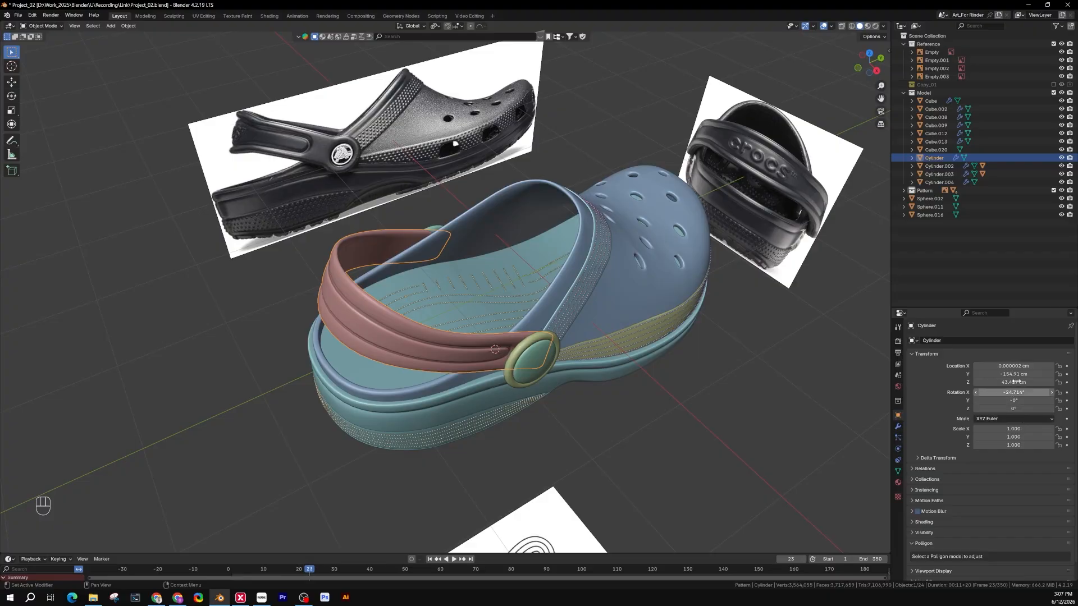
{"action": "key", "text": "alt+a"}
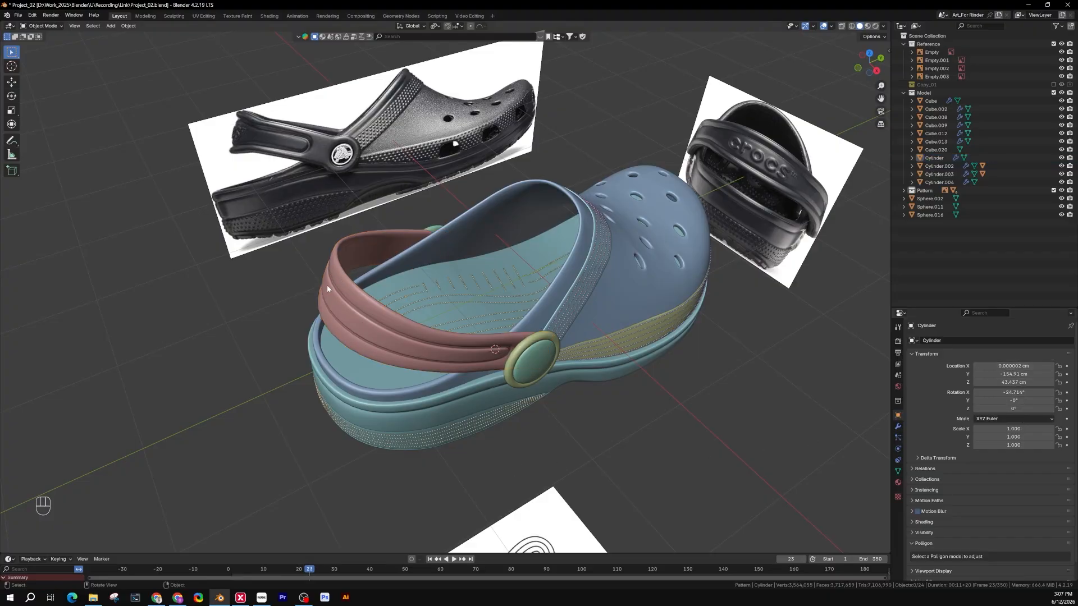
{"action": "left_click", "coordinate": [331, 265]}
{"action": "left_click", "coordinate": [332, 265]}
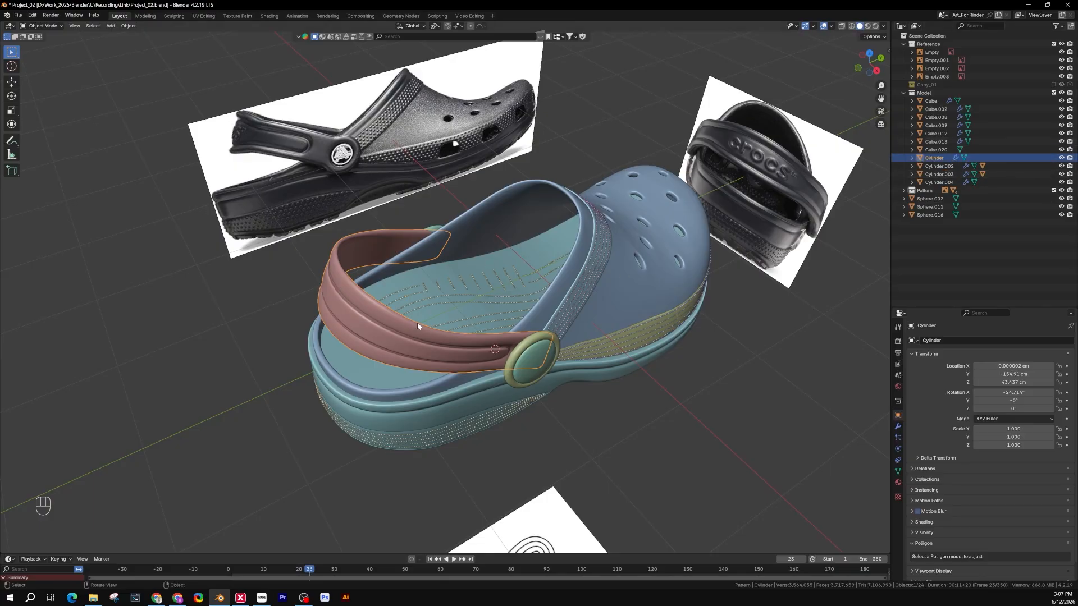
{"action": "left_click", "coordinate": [764, 203], "text": "shift"}
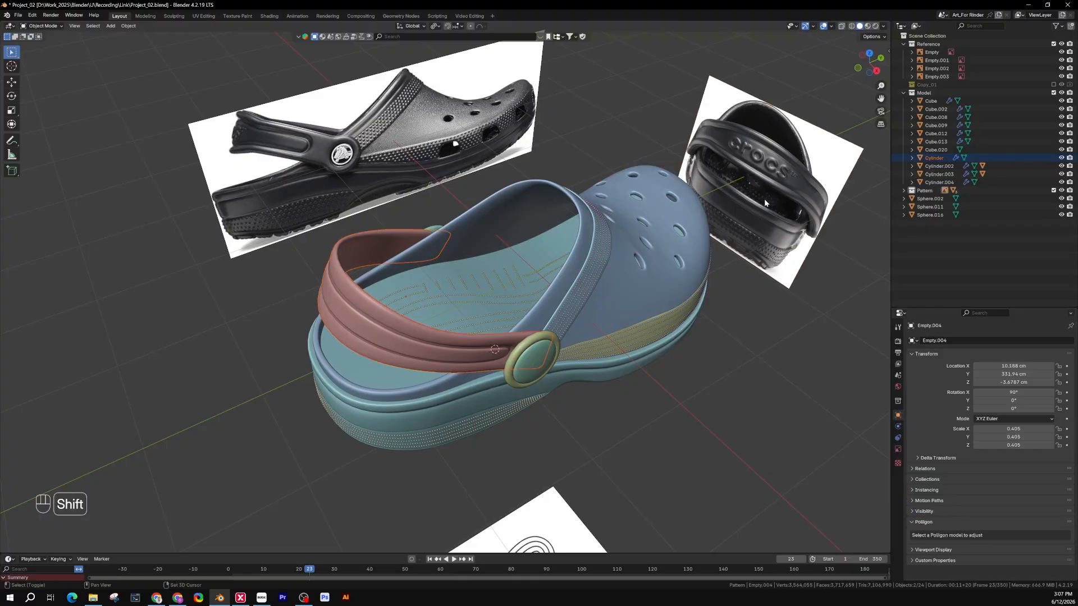
{"action": "key", "text": "slash"}
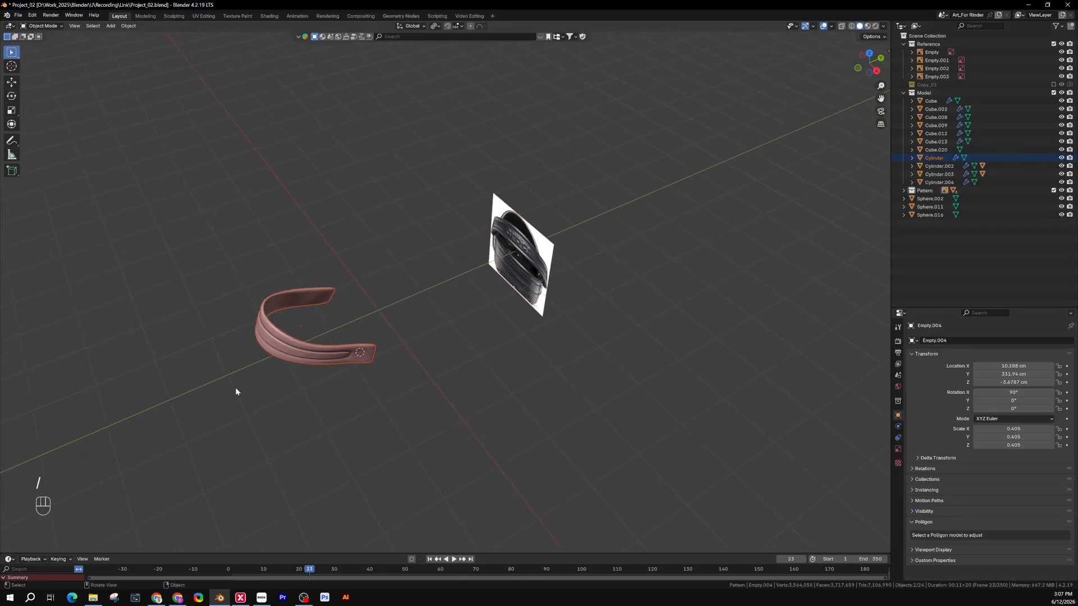
{"action": "left_click", "coordinate": [449, 332]}
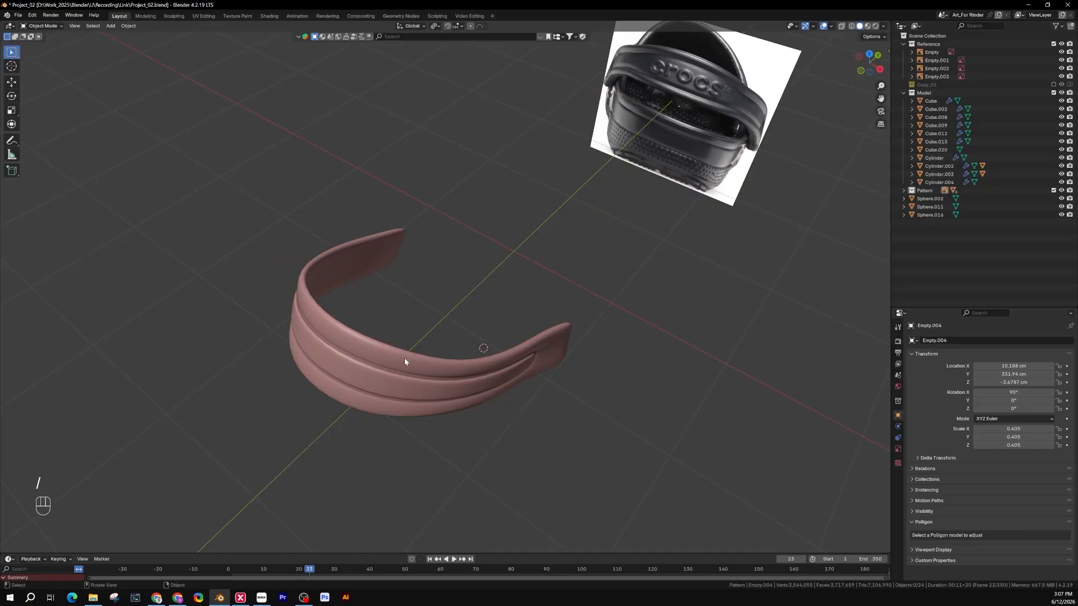
Set the original heel strap's location to 0 cm on the X, Y and Z axes.
{"action": "left_click", "coordinate": [400, 345]}
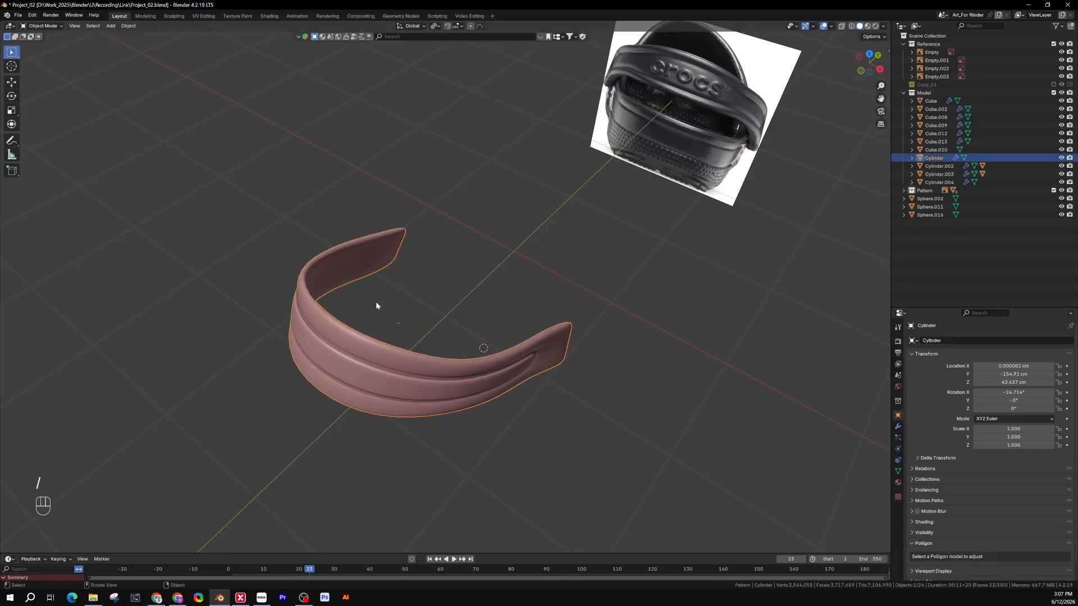
{"action": "key", "text": "KP_1"}
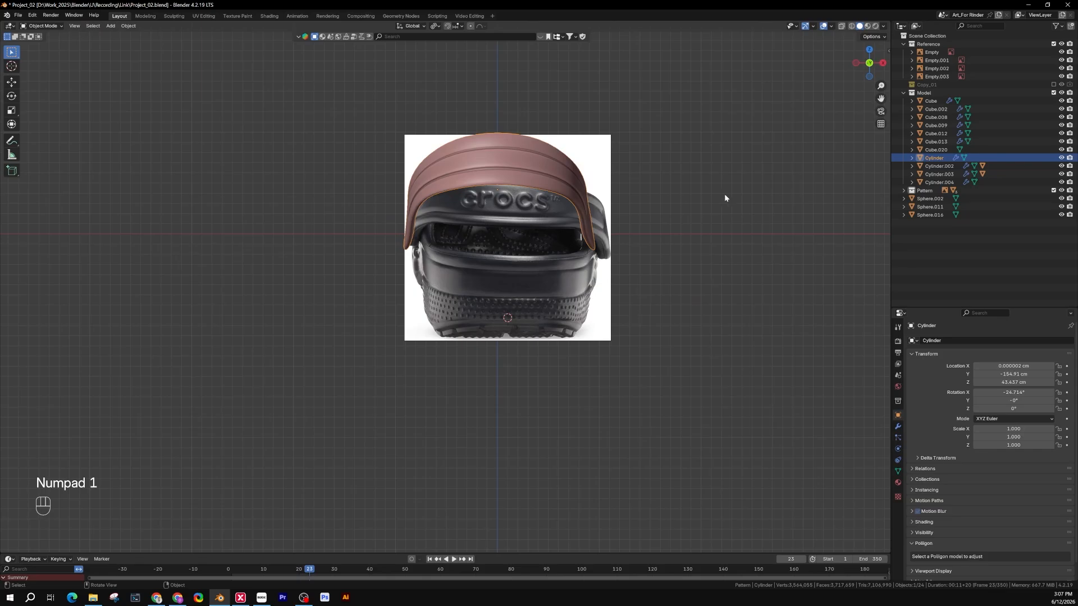
{"action": "left_click", "coordinate": [715, 197]}
{"action": "middle_click_drag", "start_coordinate": [702, 203], "coordinate": [381, 279]}
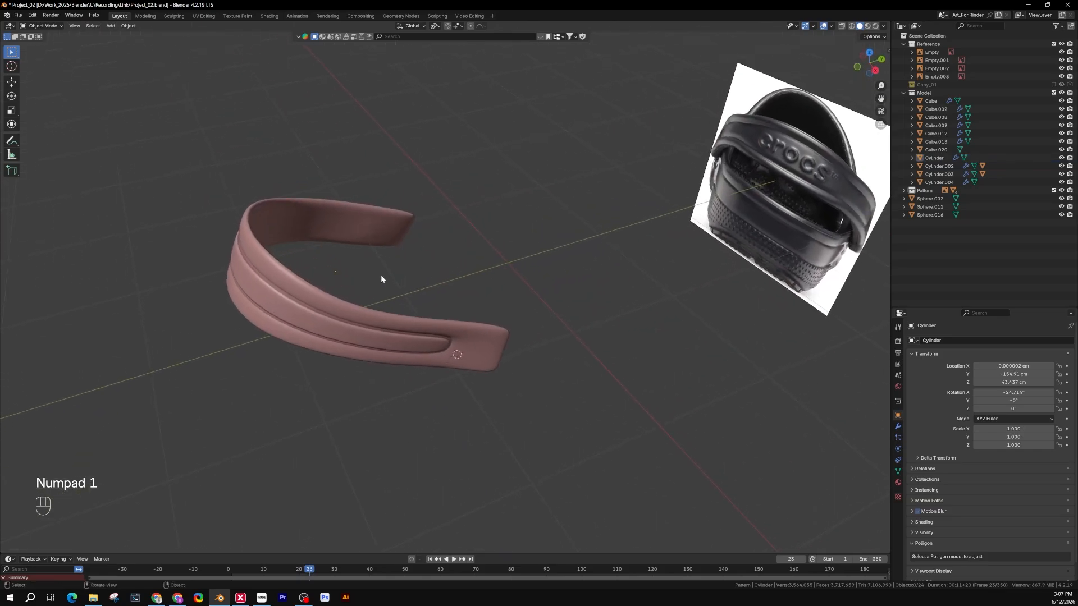
{"action": "left_click", "coordinate": [305, 317]}
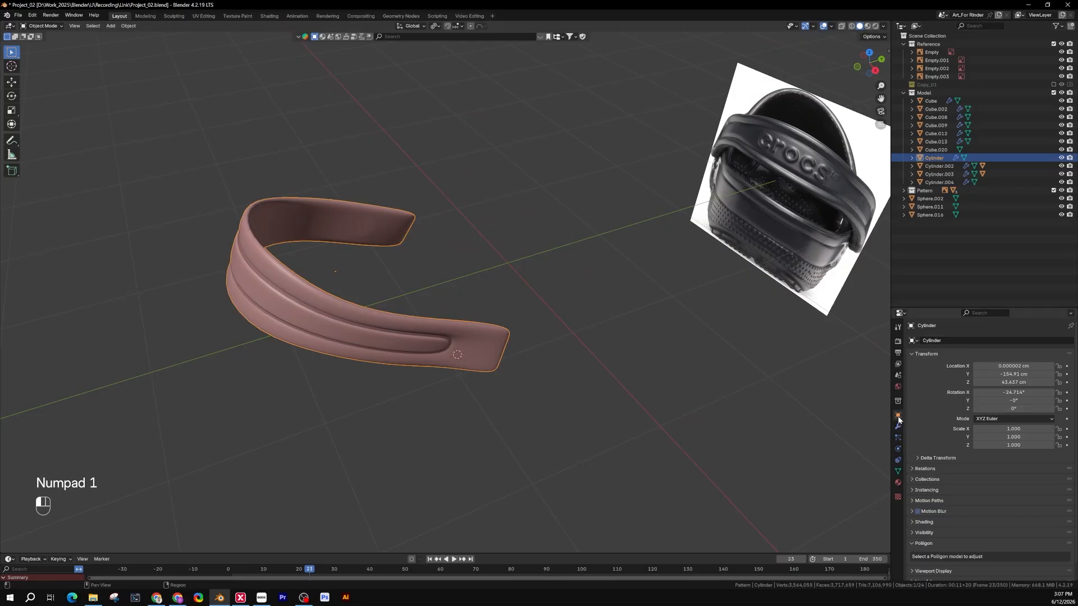
{"action": "left_click_drag", "start_coordinate": [1004, 366], "coordinate": [1020, 363]}
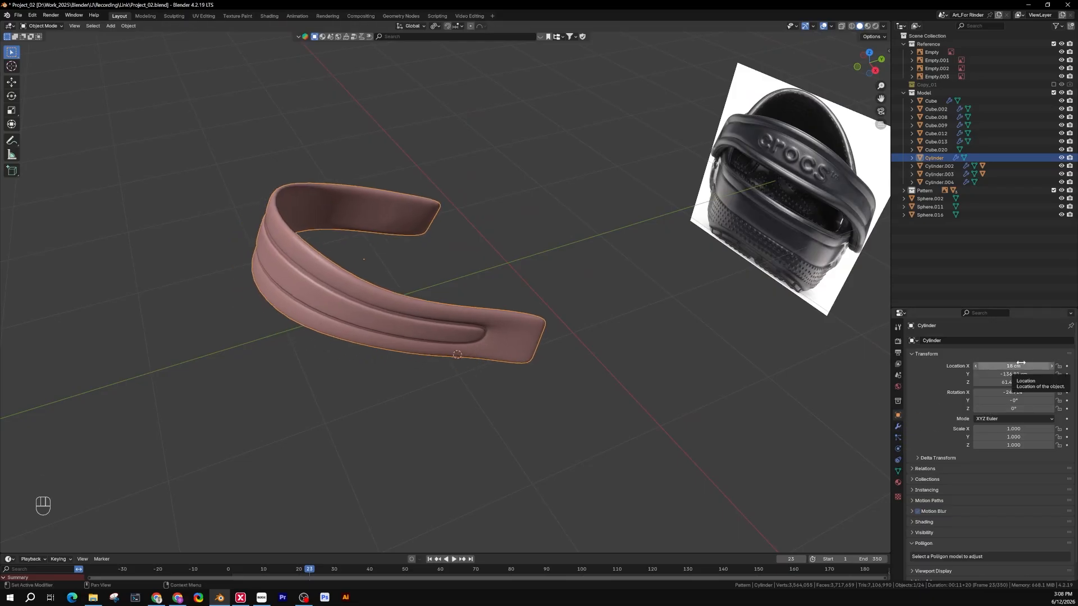
{"action": "key", "text": "KP_0"}
{"action": "key", "text": "KP_Enter"}
{"action": "type", "text": "0"}
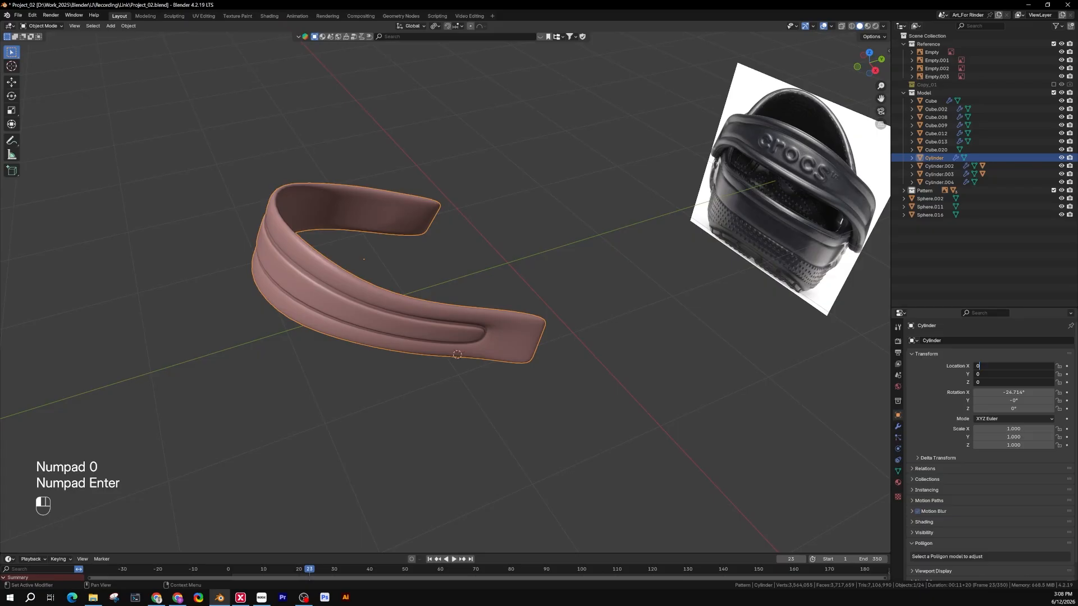
{"action": "key", "text": "KP_Enter"}
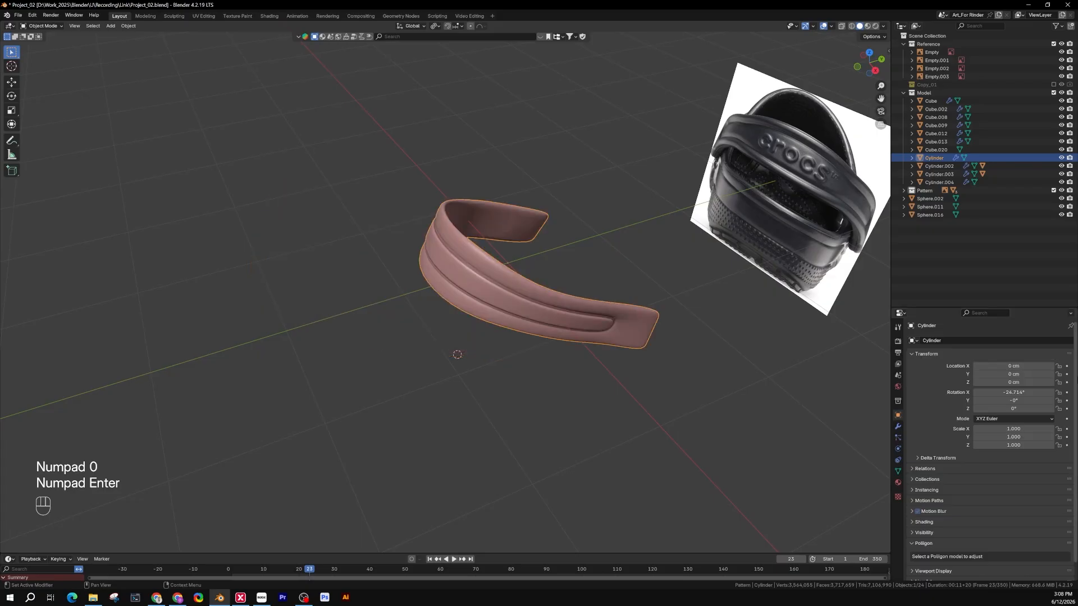
Set the heel strap's rotation to 0° on all three axes so that it lies level.
{"action": "left_click_drag", "start_coordinate": [1010, 393], "coordinate": [1010, 409]}
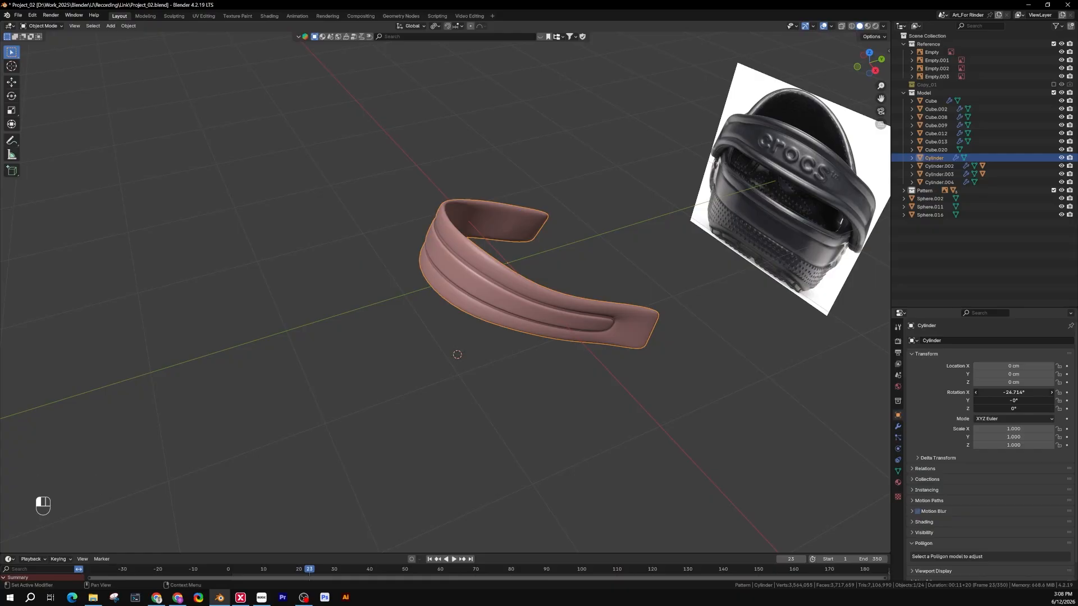
{"action": "type", "text": "0"}
{"action": "key", "text": "Return"}
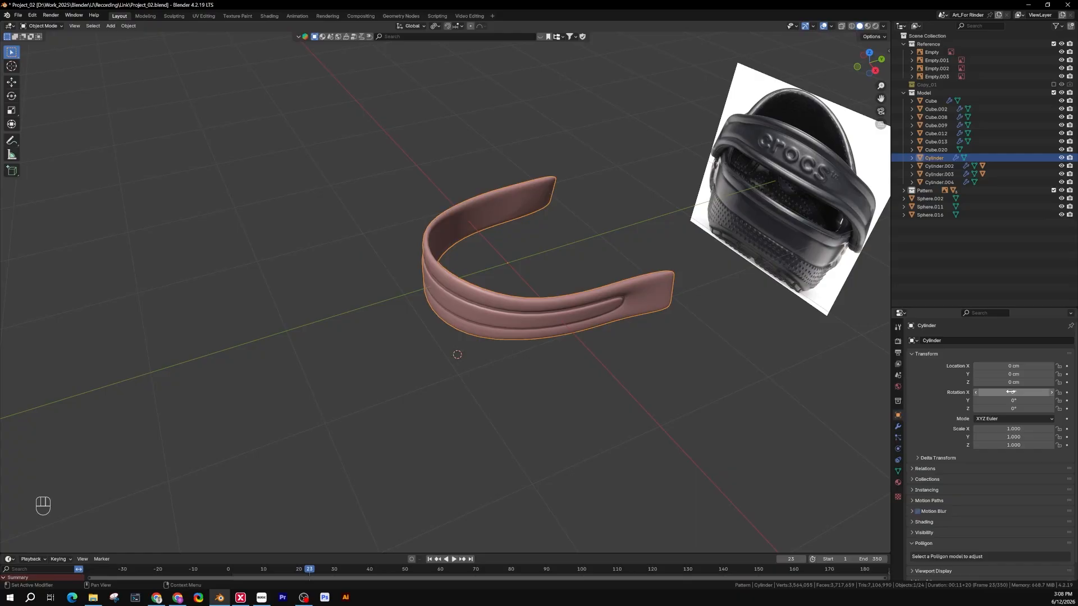
{"action": "left_click", "coordinate": [645, 397]}
{"action": "middle_click_drag", "start_coordinate": [515, 312], "coordinate": [552, 289]}
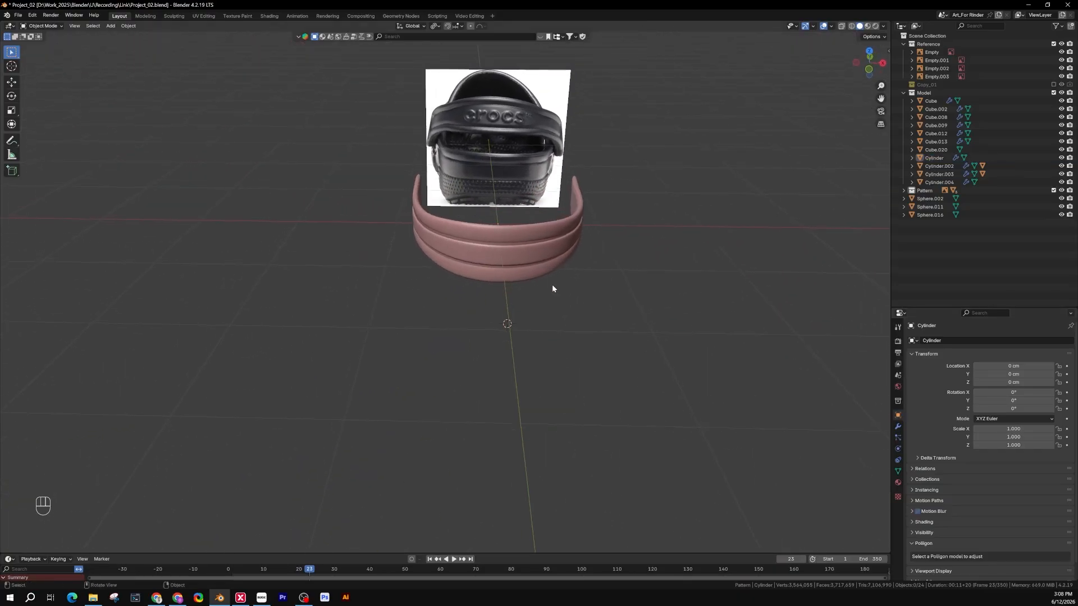
Frame the levelled strap over the reference image in the front view and open its mesh for editing.
{"action": "key", "text": "KP_1"}
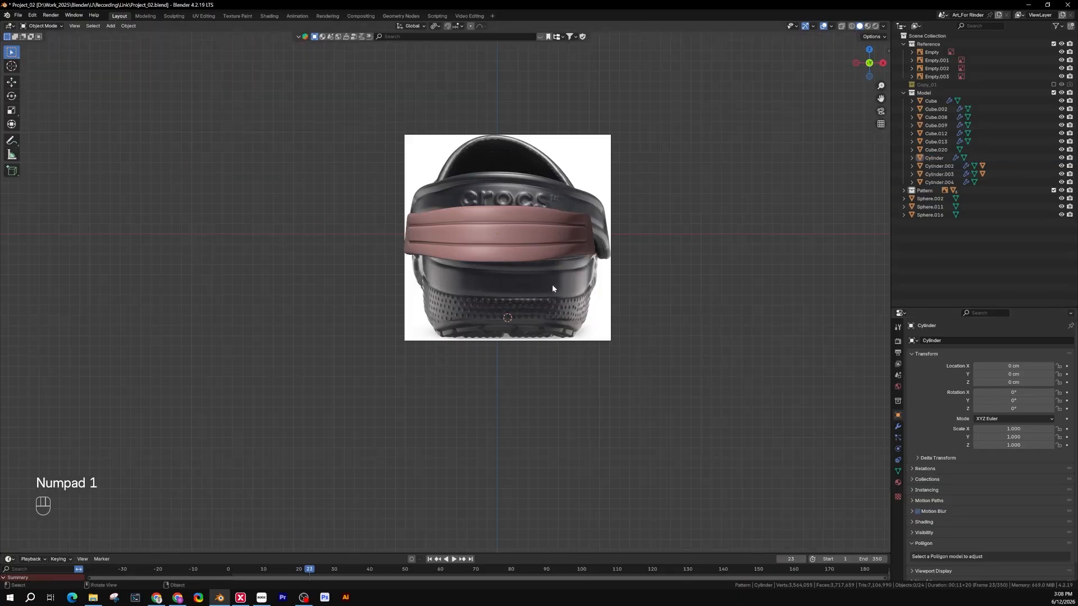
{"action": "scroll", "coordinate": [485, 228], "scroll_direction": "up", "scroll_amount": 4}
{"action": "left_click", "coordinate": [485, 220]}
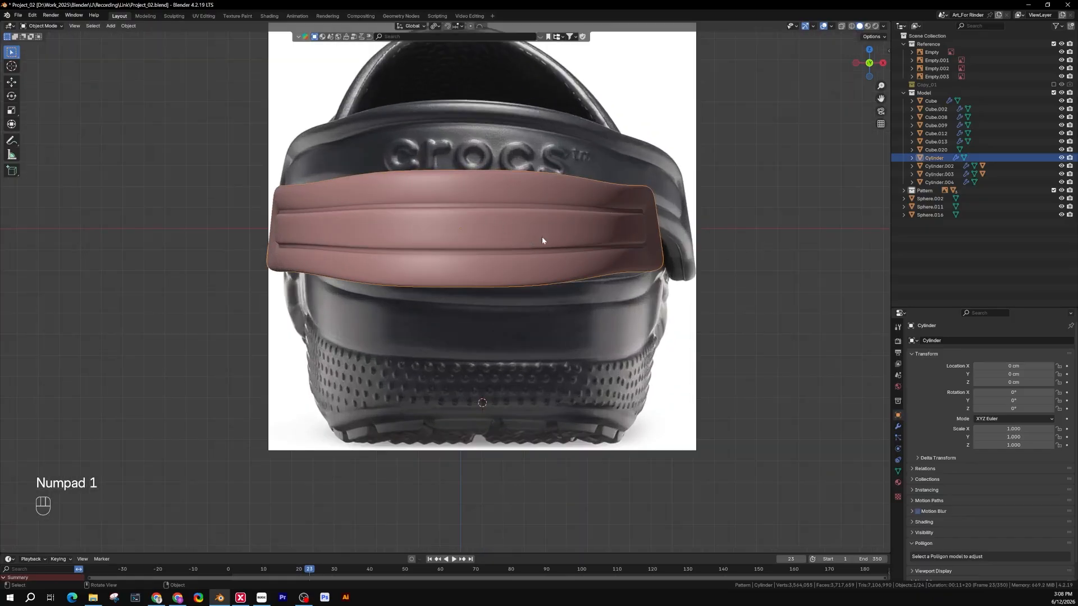
{"action": "middle_click_drag", "start_coordinate": [547, 250], "coordinate": [616, 292], "text": "shift"}
{"action": "key", "text": "Tab"}
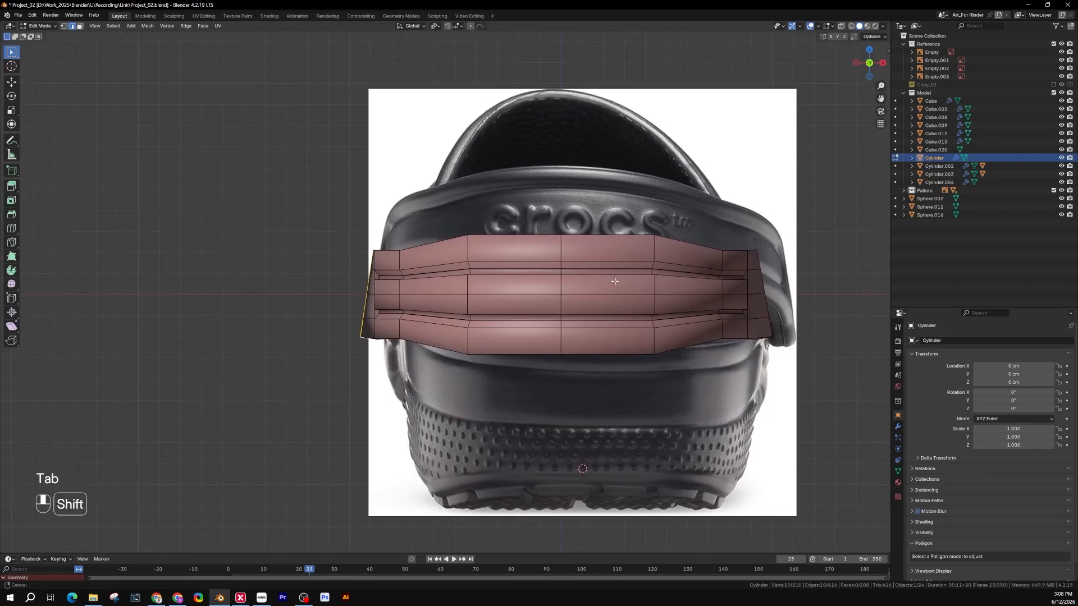
Using temporary wireframe shading, select all vertices of the strap's central section and scale them by about 1.36 along Z.
{"action": "key", "text": "z"}
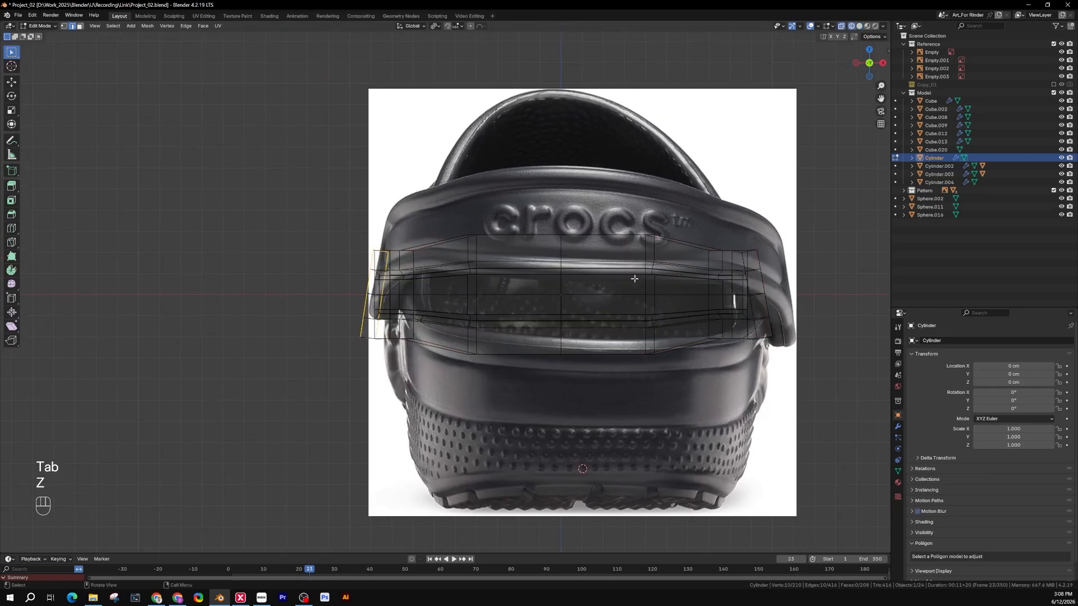
{"action": "left_click_drag", "start_coordinate": [675, 202], "coordinate": [426, 403]}
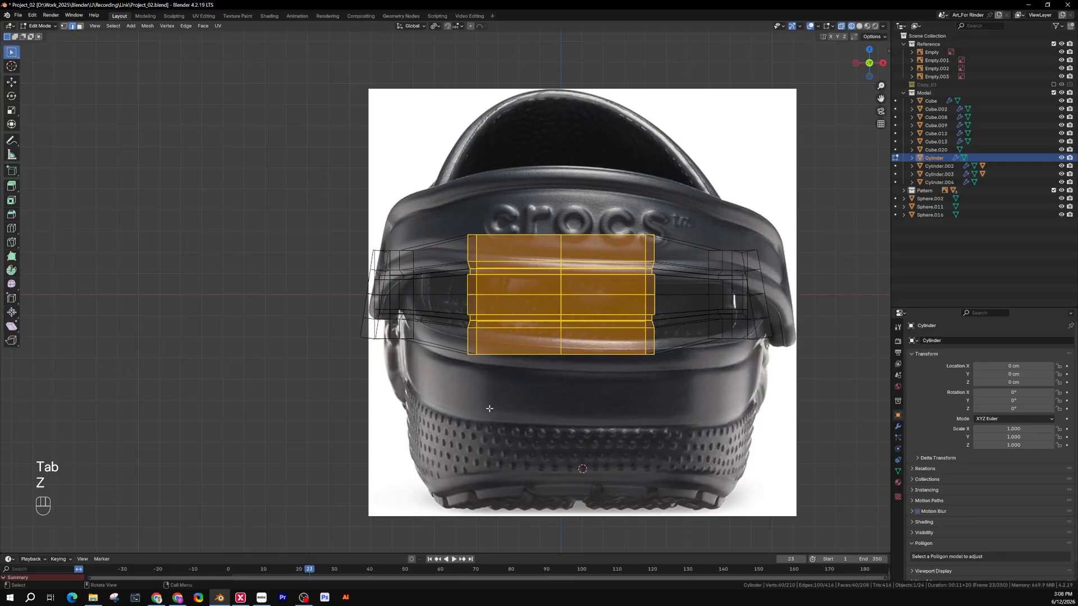
{"action": "key", "text": "z"}
{"action": "left_click", "coordinate": [623, 311]}
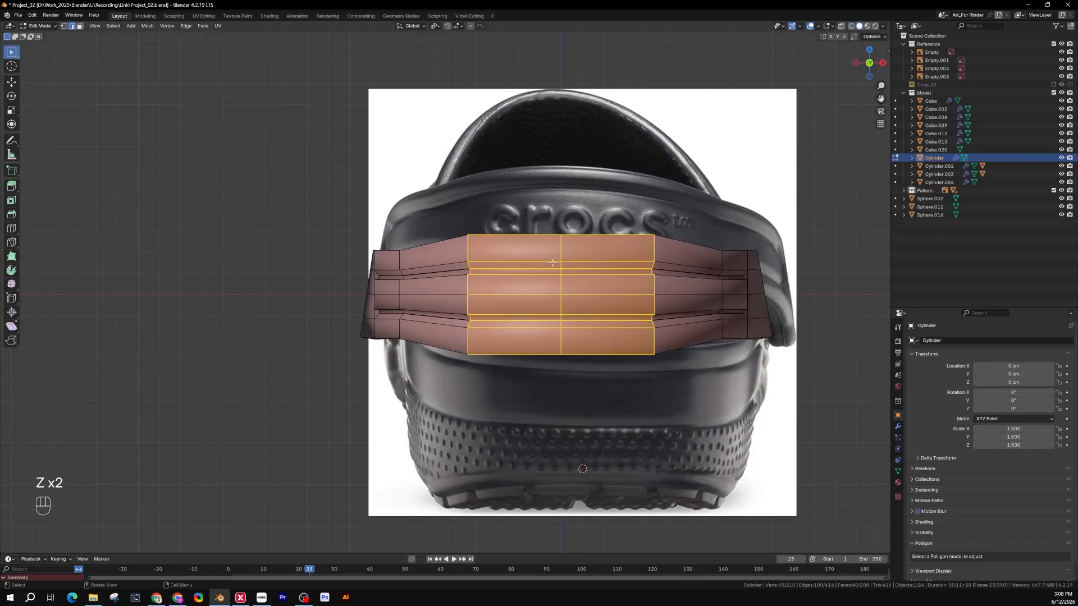
{"action": "scroll", "coordinate": [533, 301], "scroll_direction": "up", "scroll_amount": 3}
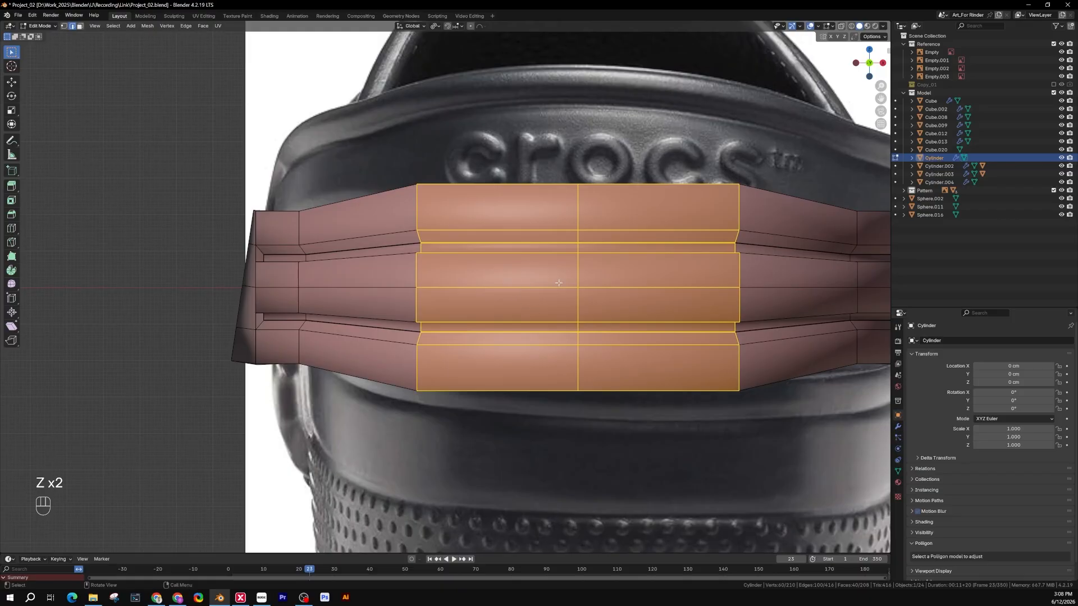
{"action": "left_click", "coordinate": [464, 311]}
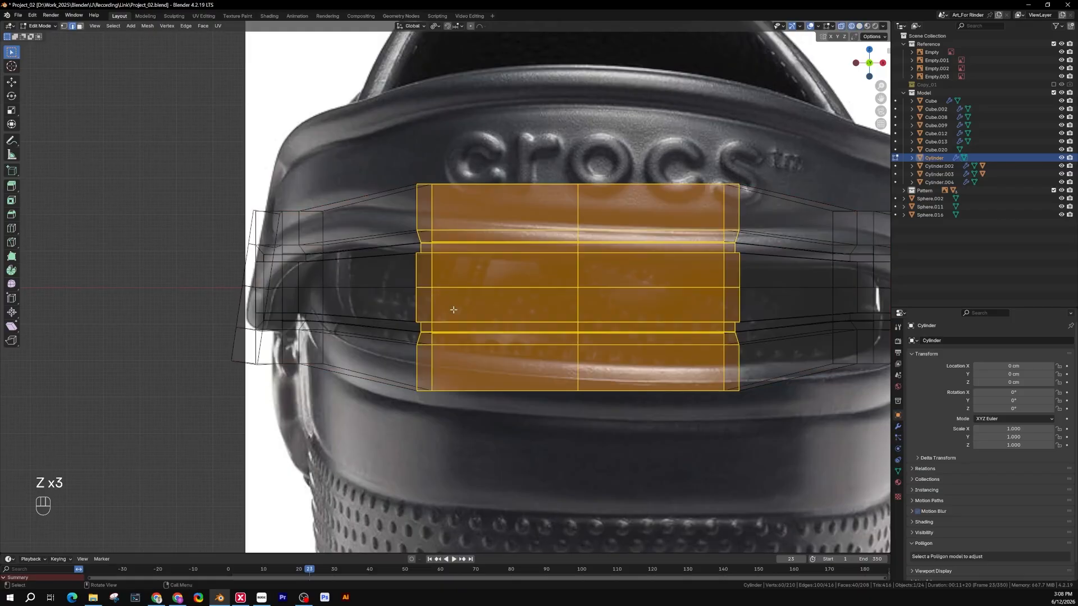
{"action": "key", "text": "1"}
{"action": "left_click_drag", "start_coordinate": [761, 151], "coordinate": [376, 447]}
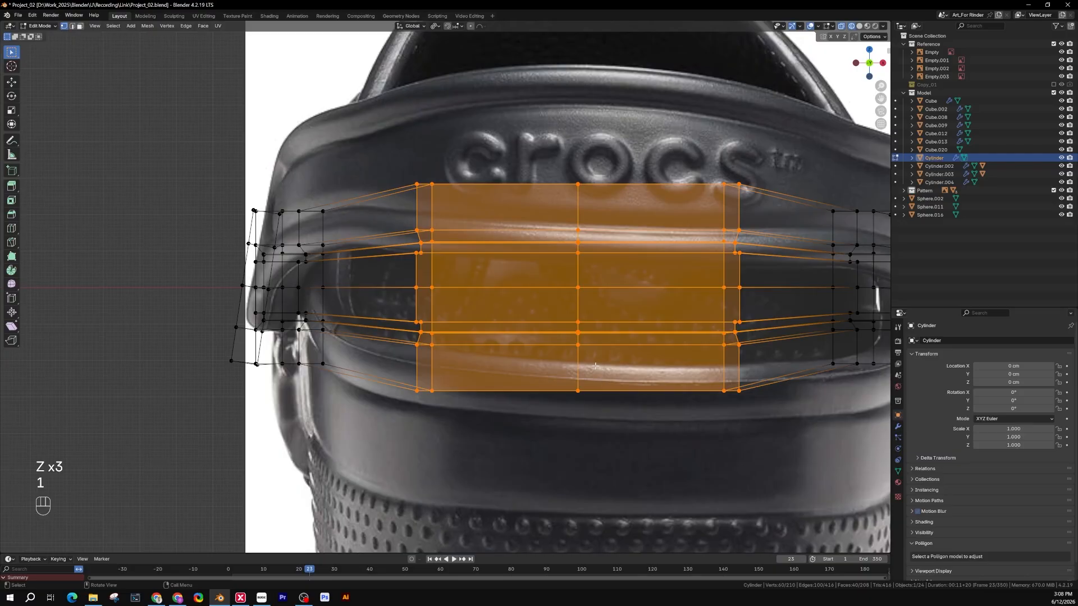
{"action": "key", "text": "s"}
{"action": "key", "text": "z"}
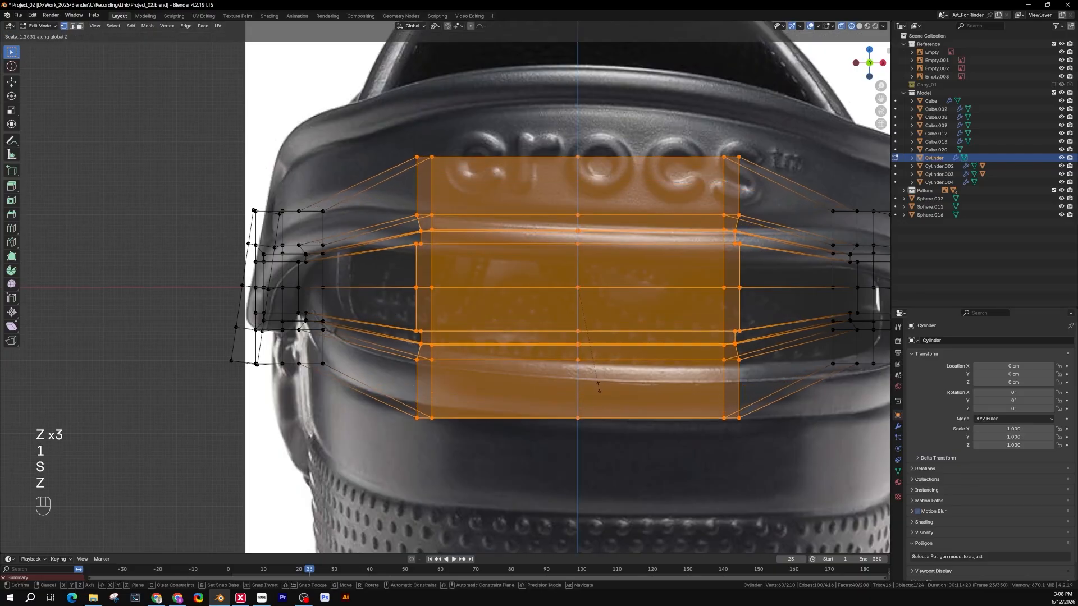
{"action": "key", "text": "shift"}
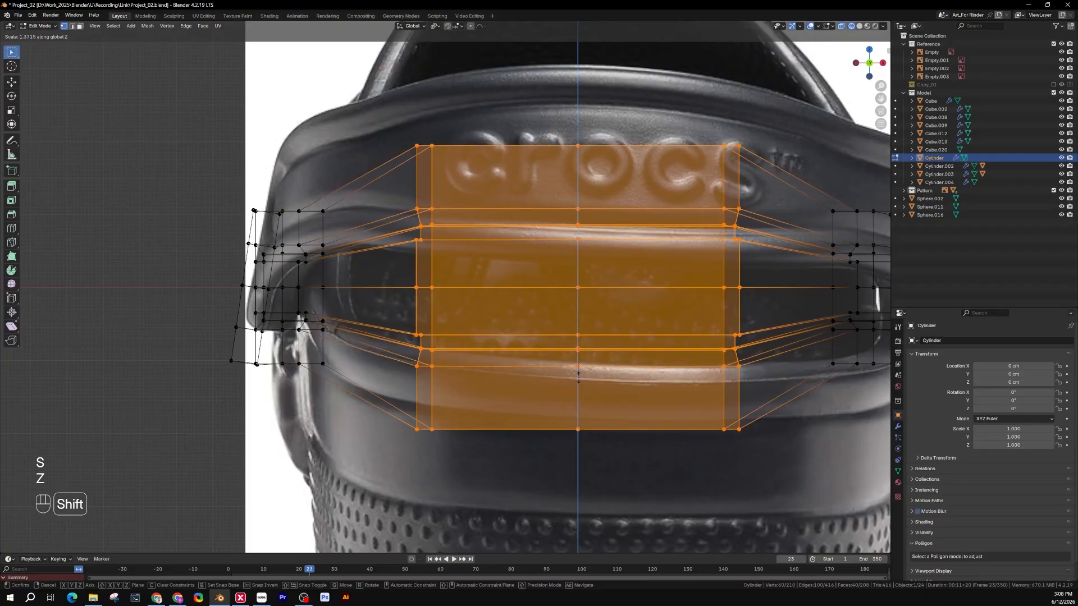
{"action": "left_click", "coordinate": [578, 372]}
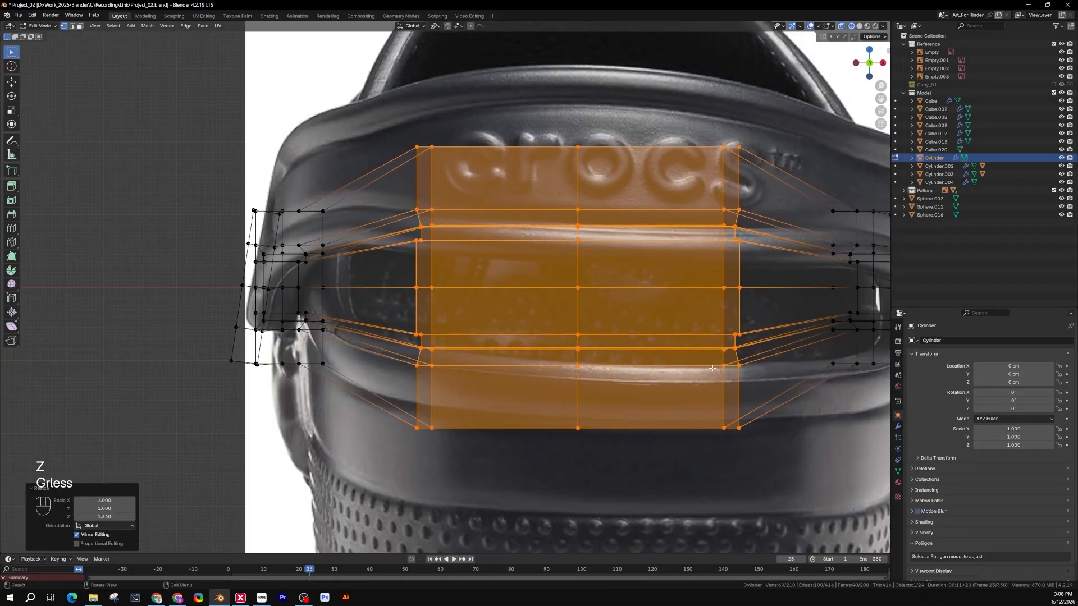
{"action": "key", "text": "z"}
{"action": "left_click", "coordinate": [816, 367]}
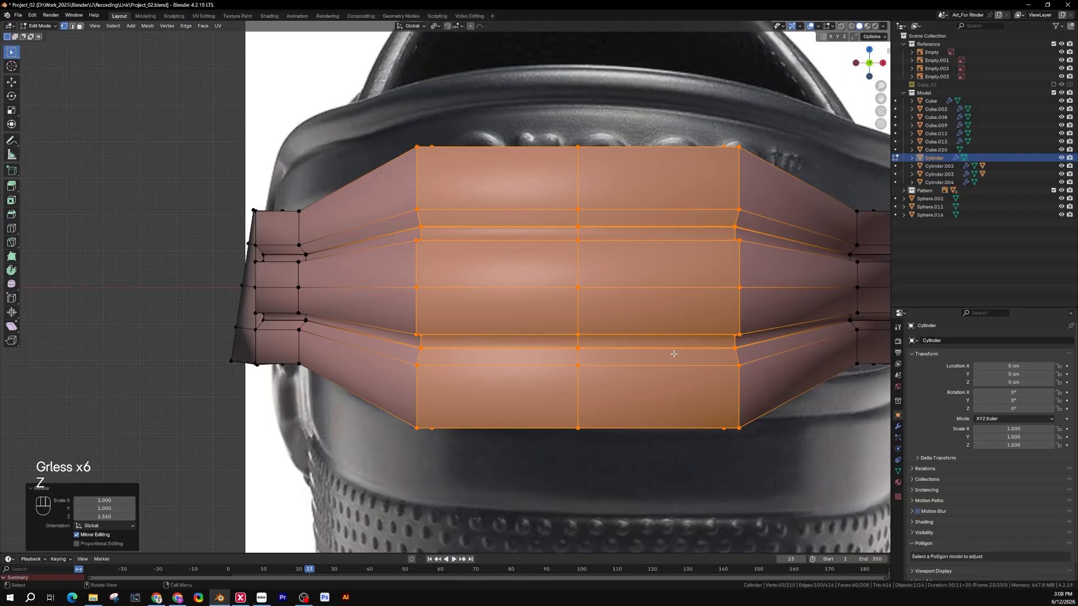
Using temporary wireframe shading, select the inner vertex rows of the strap's central section and scale them by about 1.42 along Z.
{"action": "key", "text": "Tab"}
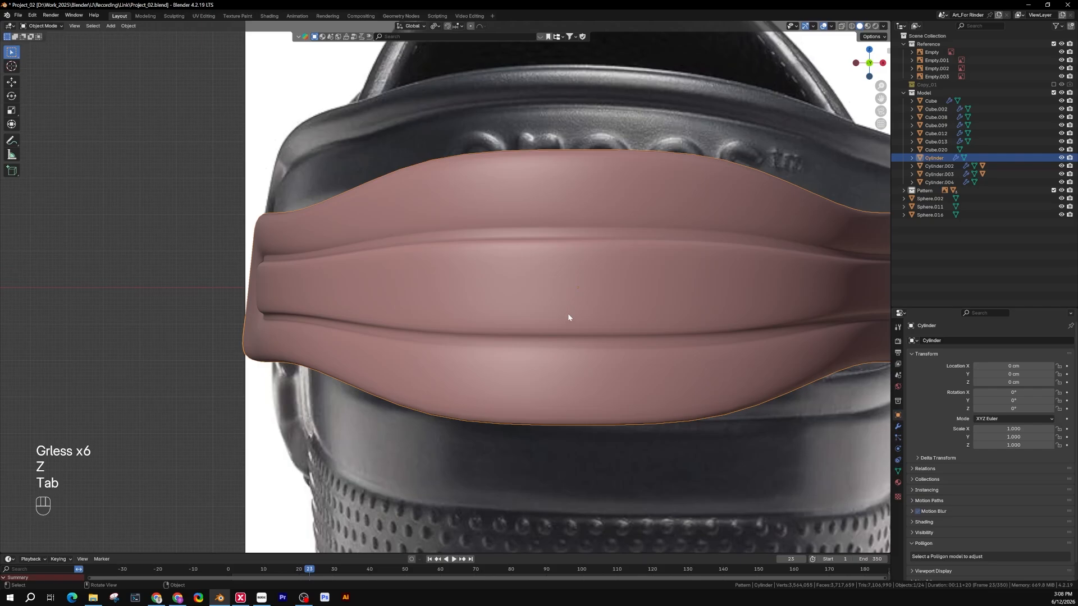
{"action": "key", "text": "Tab"}
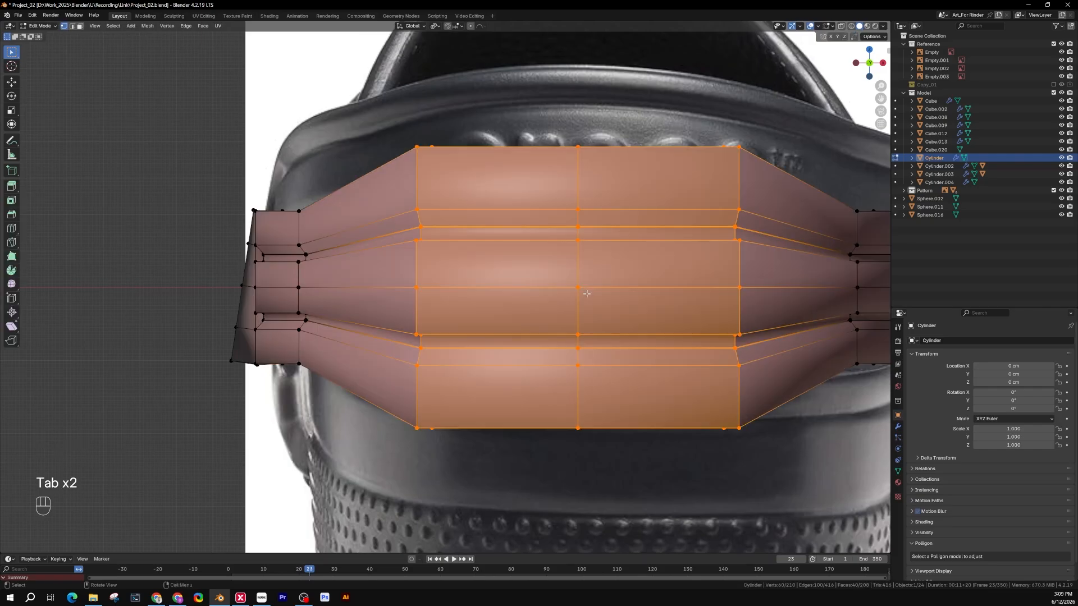
{"action": "key", "text": "alt+z"}
{"action": "left_click_drag", "start_coordinate": [756, 195], "coordinate": [376, 388]}
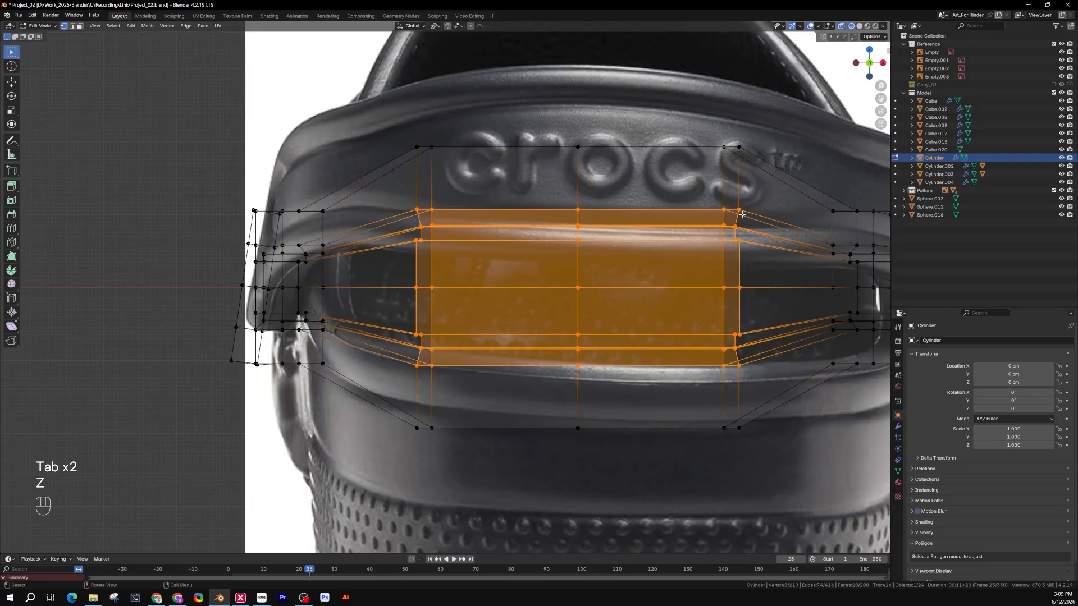
{"action": "key", "text": "s"}
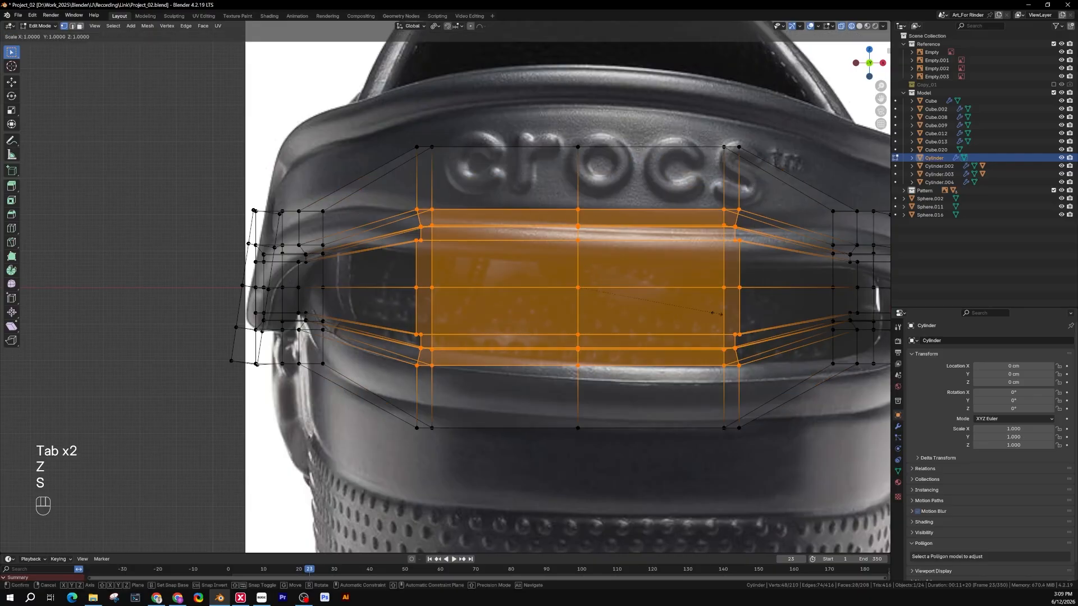
{"action": "key", "text": "z"}
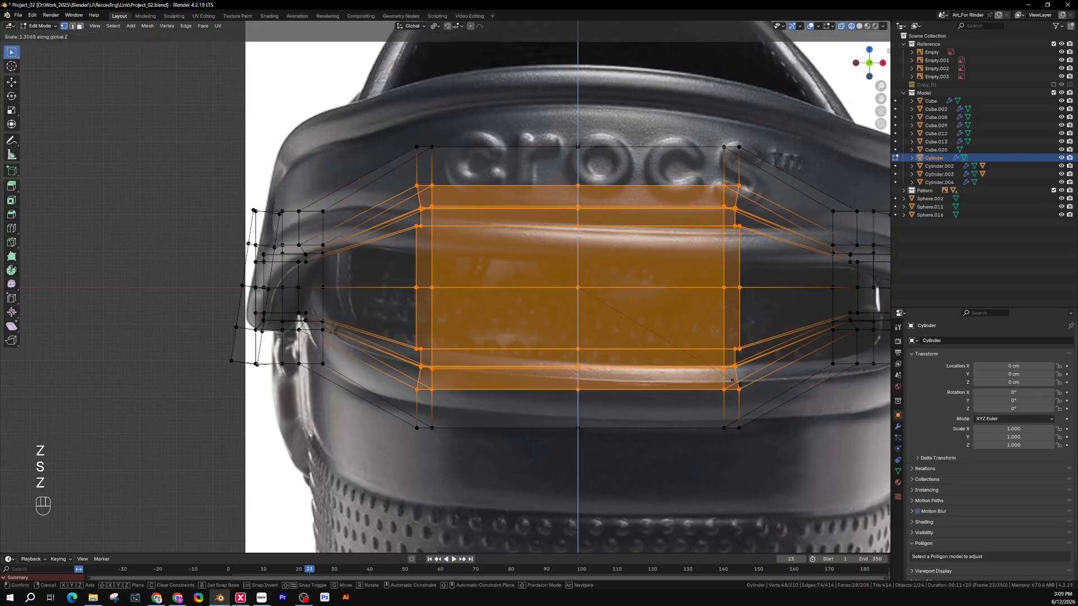
{"action": "left_click", "coordinate": [747, 402]}
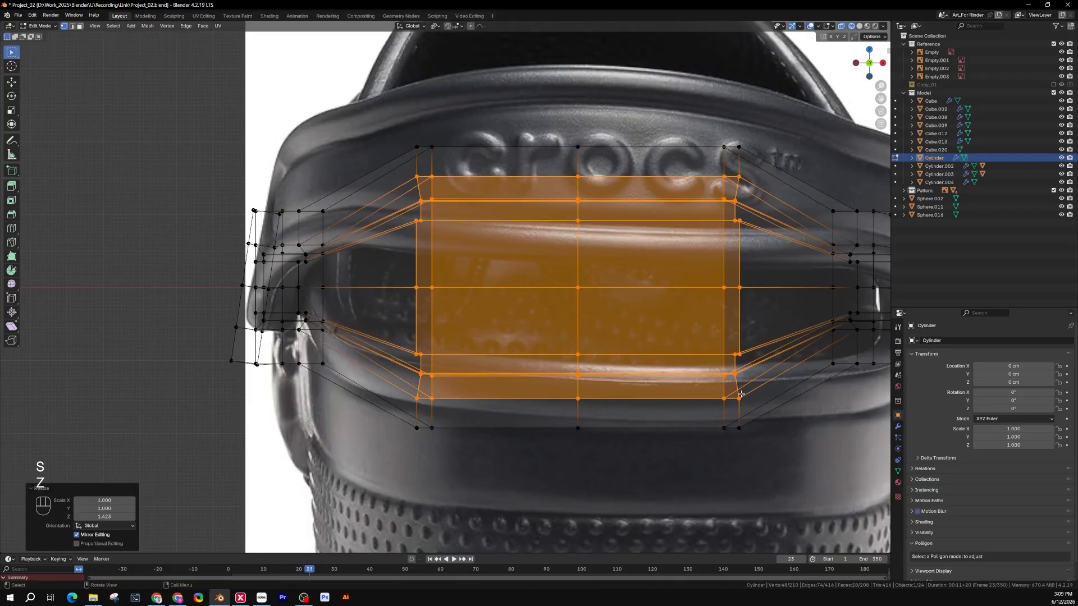
{"action": "key", "text": "z"}
{"action": "key", "text": "z"}
{"action": "left_click", "coordinate": [803, 324]}
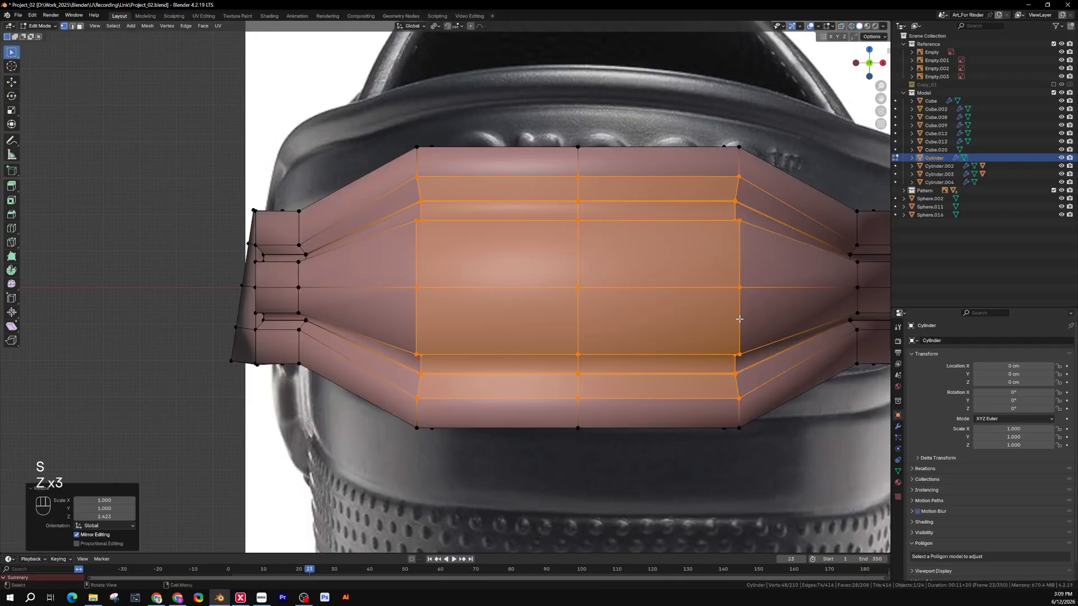
{"action": "key", "text": "Tab"}
{"action": "left_click", "coordinate": [100, 265]}
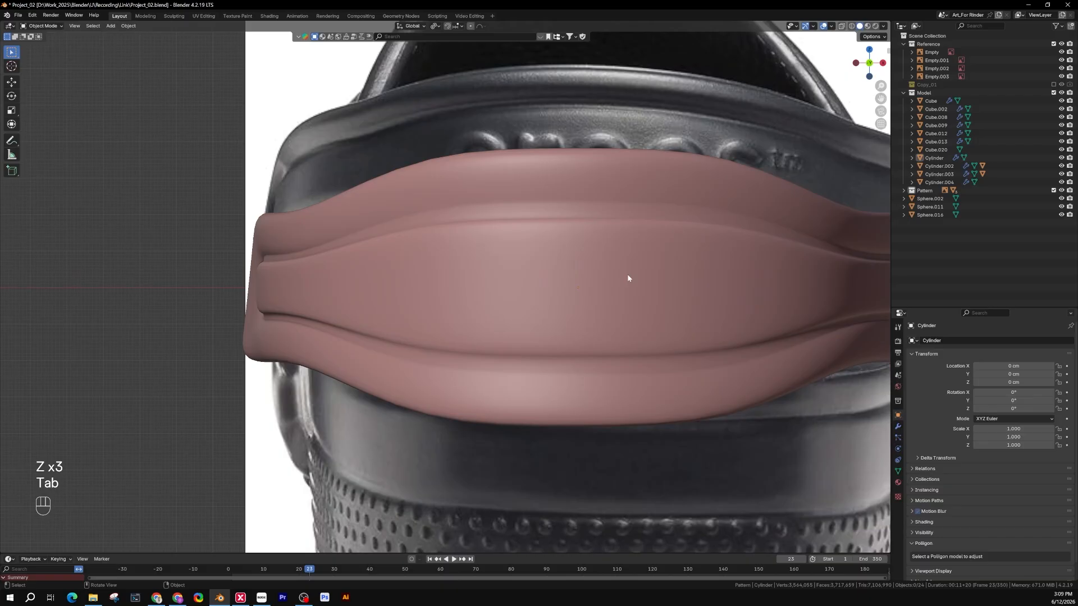
Duplicate the reshaped heel strap in place.
{"action": "middle_click_drag", "start_coordinate": [546, 270], "coordinate": [506, 294], "text": "shift"}
{"action": "scroll", "coordinate": [534, 267], "scroll_direction": "down", "scroll_amount": 3}
{"action": "scroll", "coordinate": [543, 296], "scroll_direction": "down", "scroll_amount": 3}
{"action": "middle_click_drag", "start_coordinate": [643, 217], "coordinate": [596, 267]}
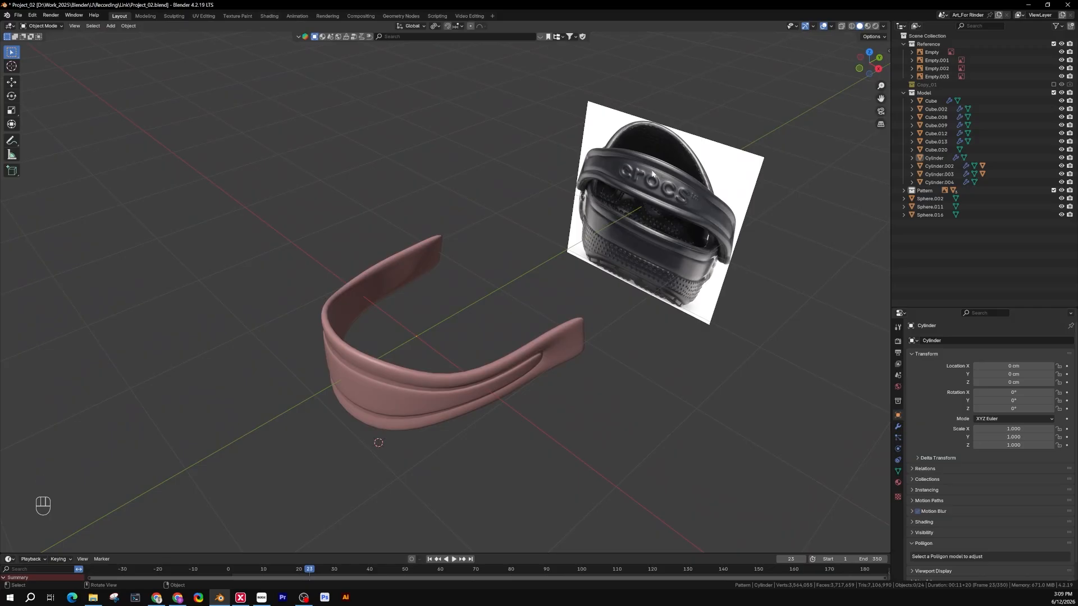
{"action": "middle_click_drag", "start_coordinate": [632, 293], "coordinate": [671, 271]}
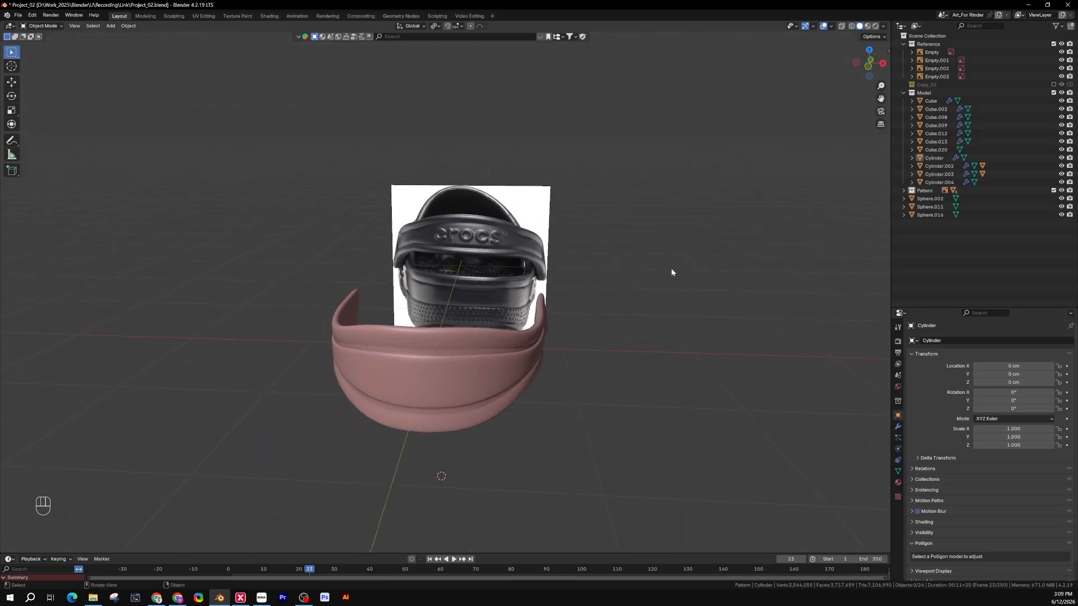
{"action": "left_click", "coordinate": [463, 377]}
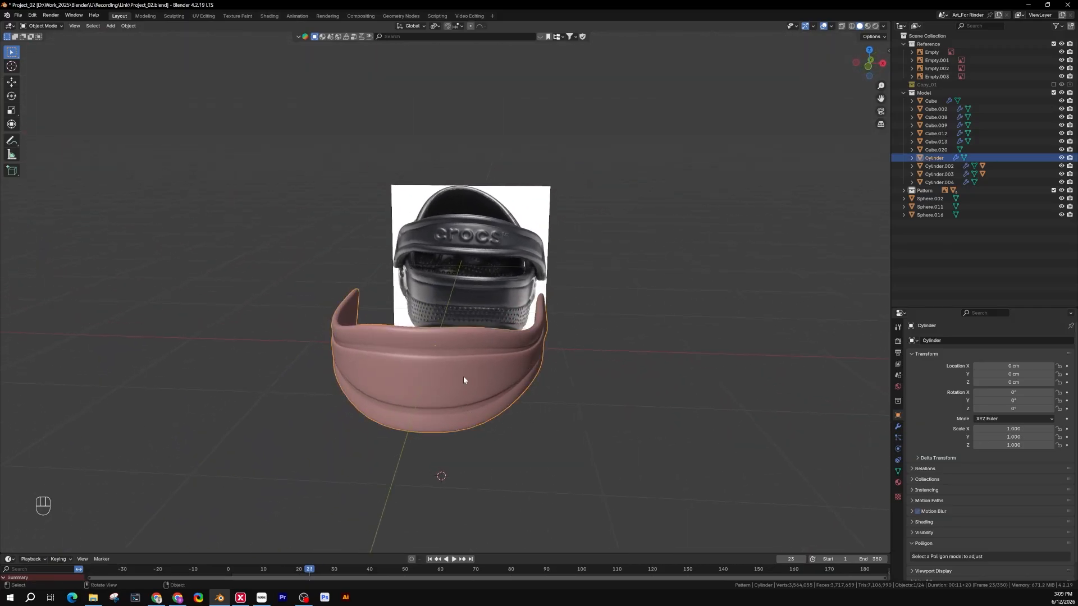
{"action": "middle_click_drag", "start_coordinate": [464, 376], "coordinate": [541, 387]}
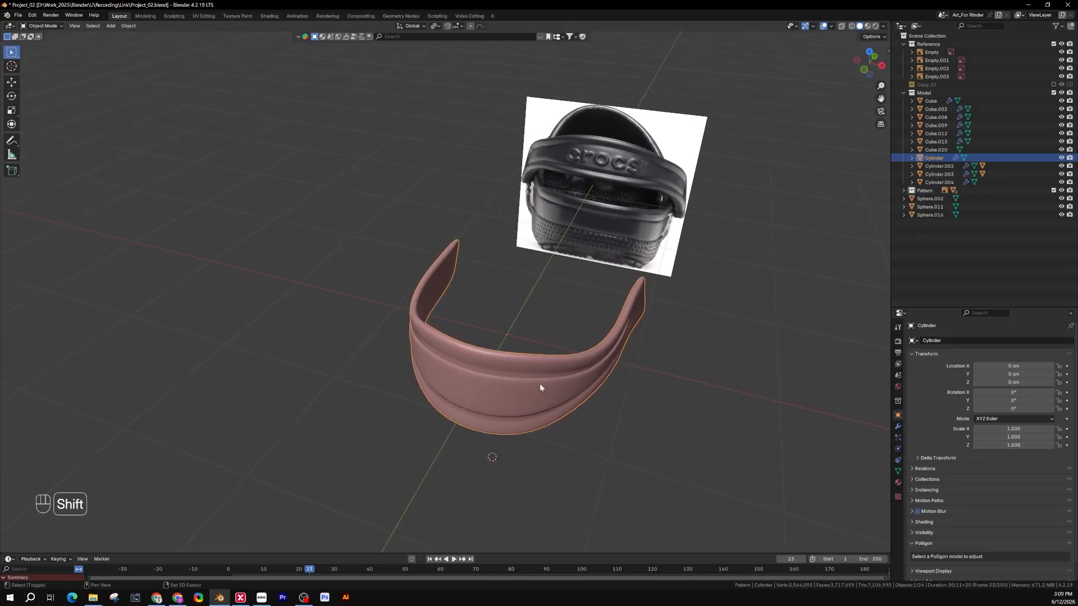
{"action": "key", "text": "shift+d"}
{"action": "key", "text": "KP_Enter"}
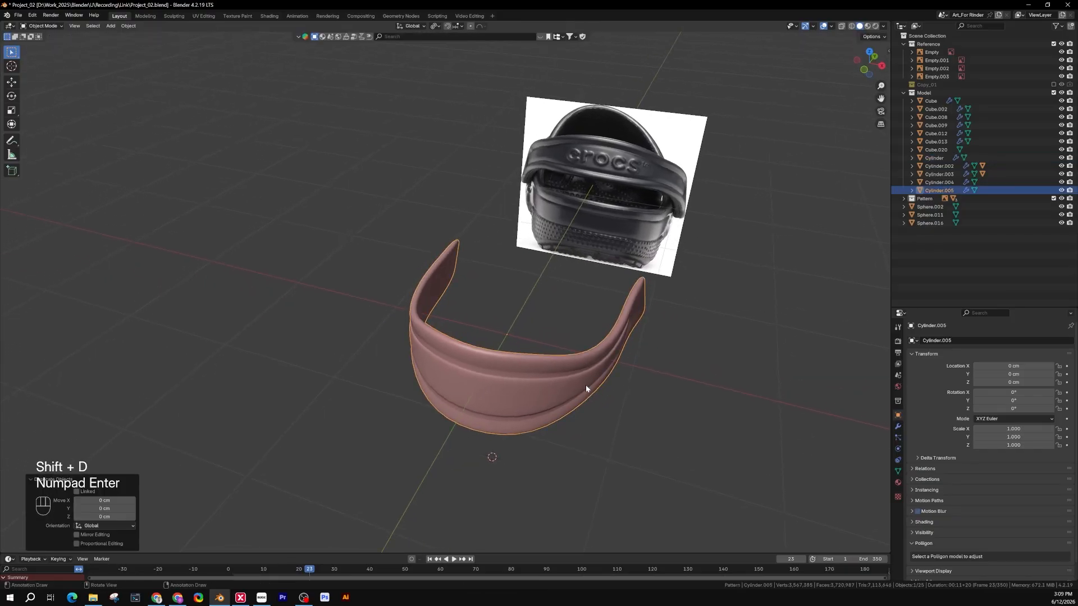
Isolate the duplicated strap together with the back-view reference image in local view.
{"action": "left_click", "coordinate": [540, 327]}
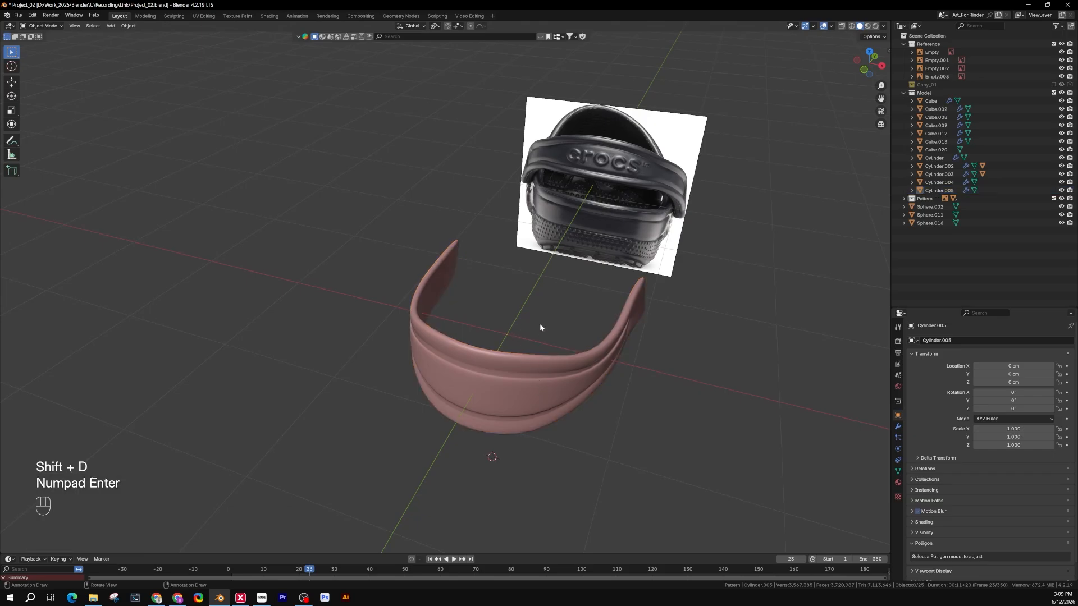
{"action": "left_click", "coordinate": [513, 385]}
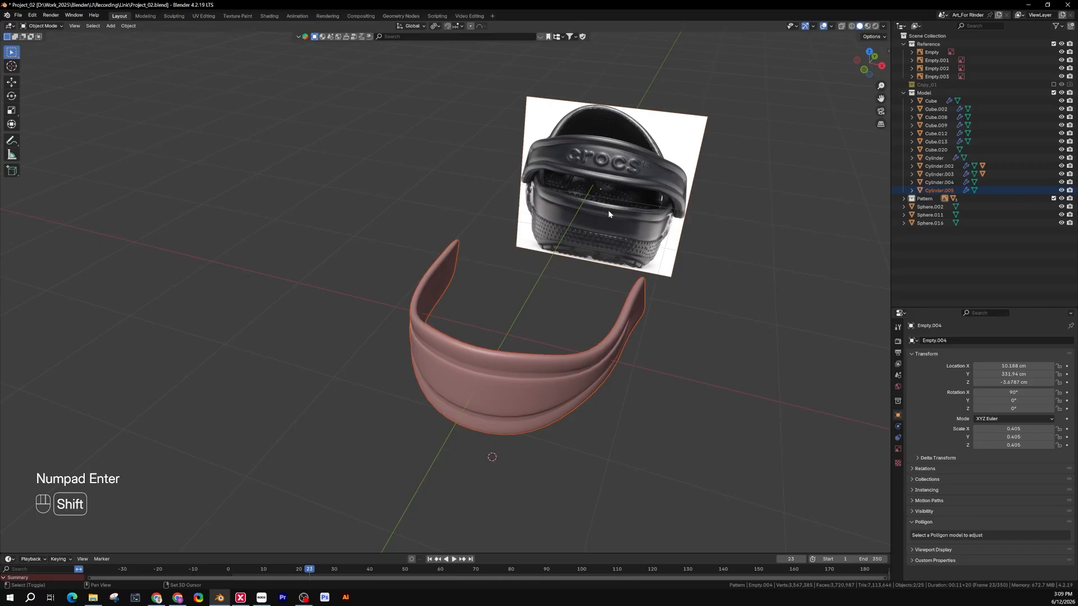
{"action": "key", "text": "slash"}
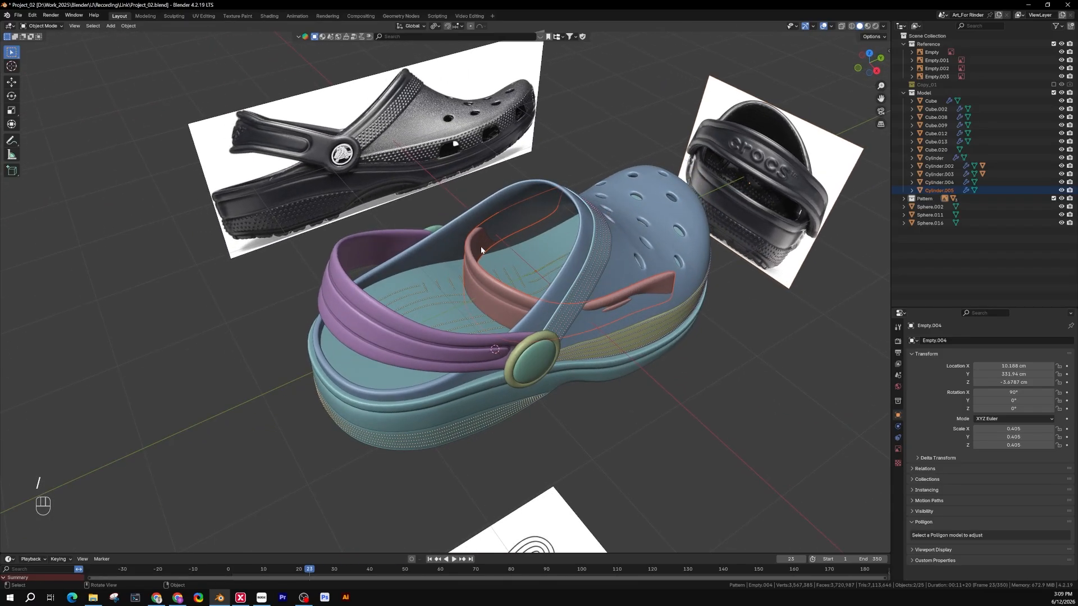
{"action": "key", "text": "slash"}
Snap the 3D cursor to the middle vertex on the duplicated strap's outer face.
{"action": "middle_click_drag", "start_coordinate": [373, 332], "coordinate": [464, 299]}
{"action": "key", "text": "KP_1"}
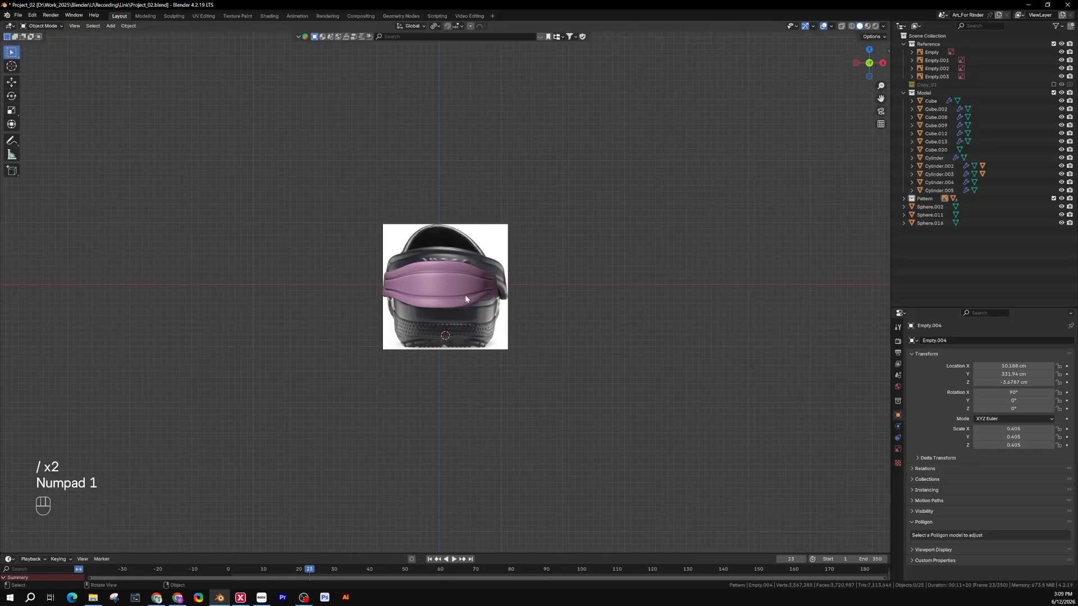
{"action": "scroll", "coordinate": [434, 297], "scroll_direction": "up", "scroll_amount": 2}
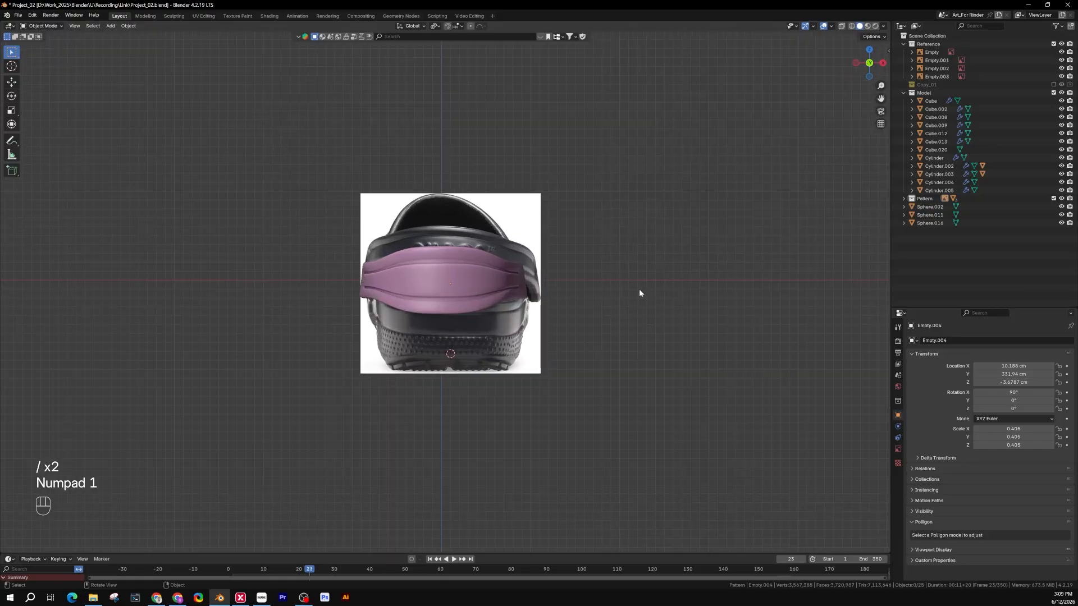
{"action": "left_click", "coordinate": [465, 282]}
{"action": "scroll", "coordinate": [416, 280], "scroll_direction": "up", "scroll_amount": 2}
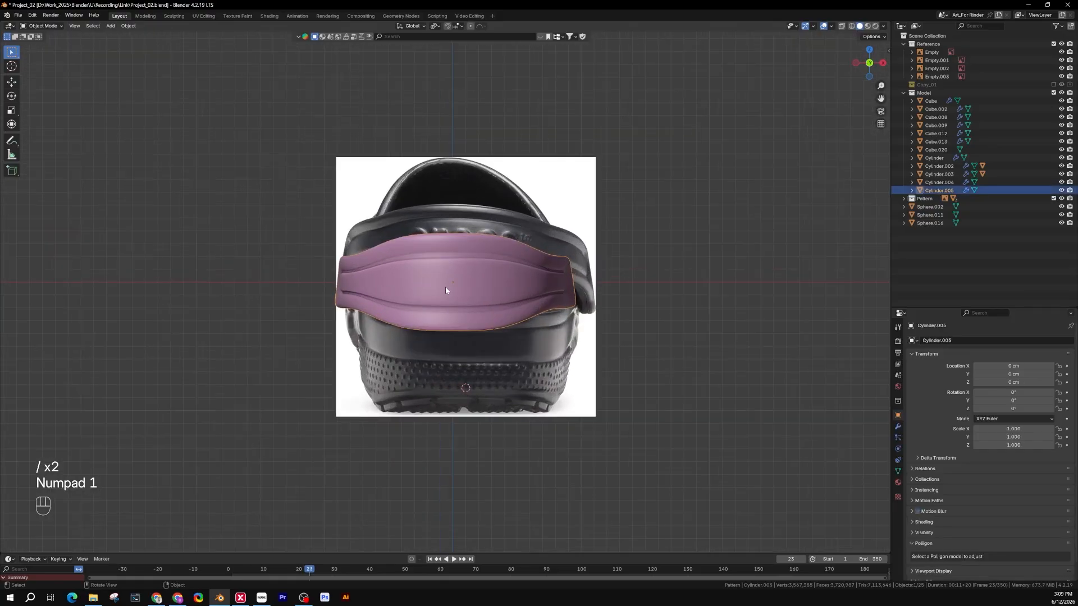
{"action": "key", "text": "Tab"}
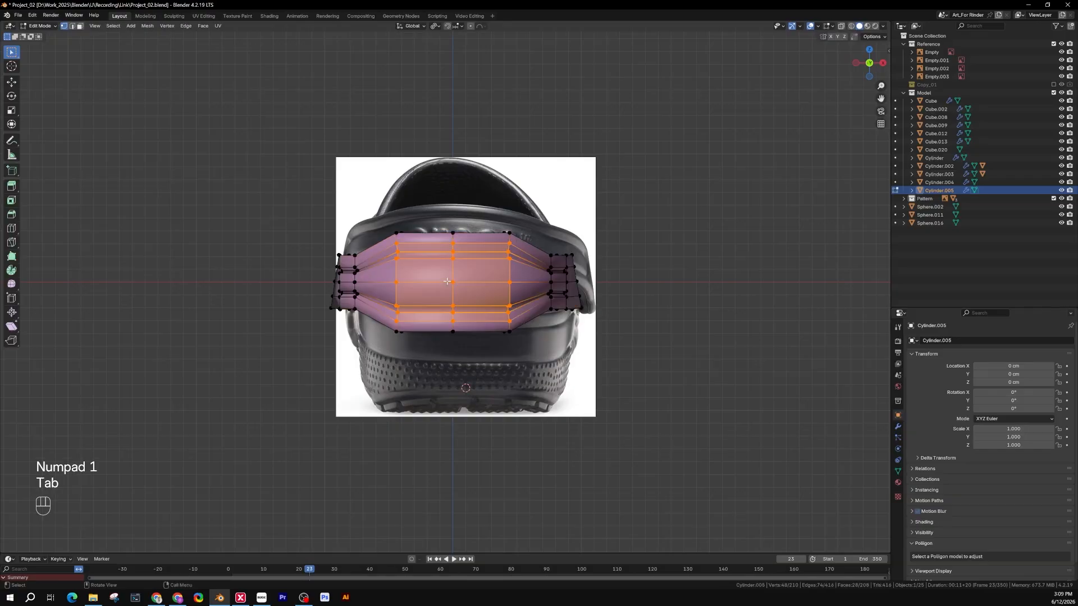
{"action": "key", "text": "Tab"}
{"action": "scroll", "coordinate": [448, 282], "scroll_direction": "up", "scroll_amount": 4}
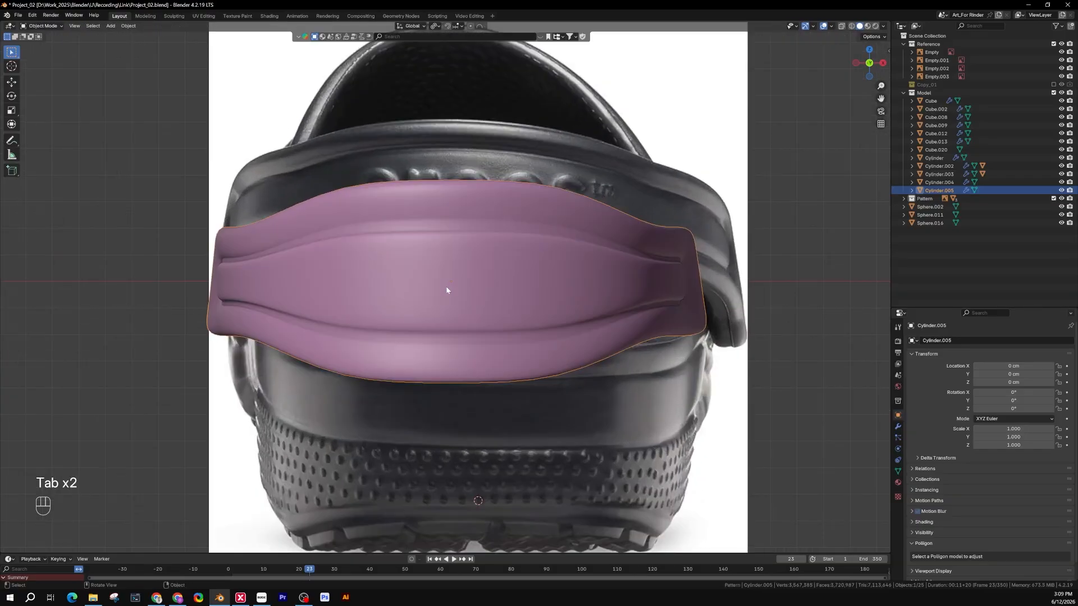
{"action": "key", "text": "Tab"}
{"action": "scroll", "coordinate": [449, 289], "scroll_direction": "up", "scroll_amount": 1}
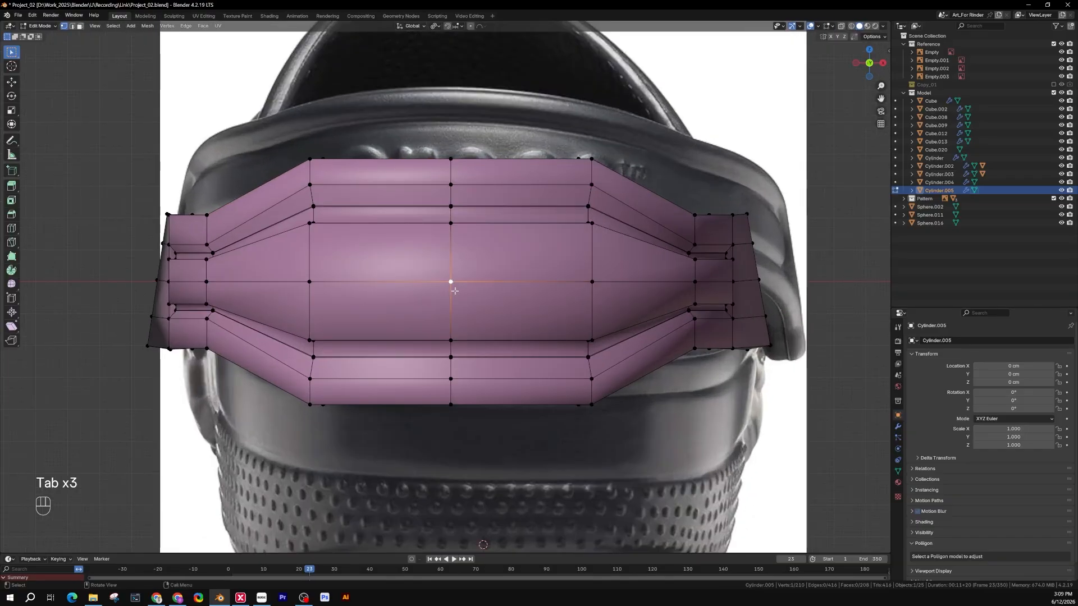
{"action": "key", "text": "shift+s"}
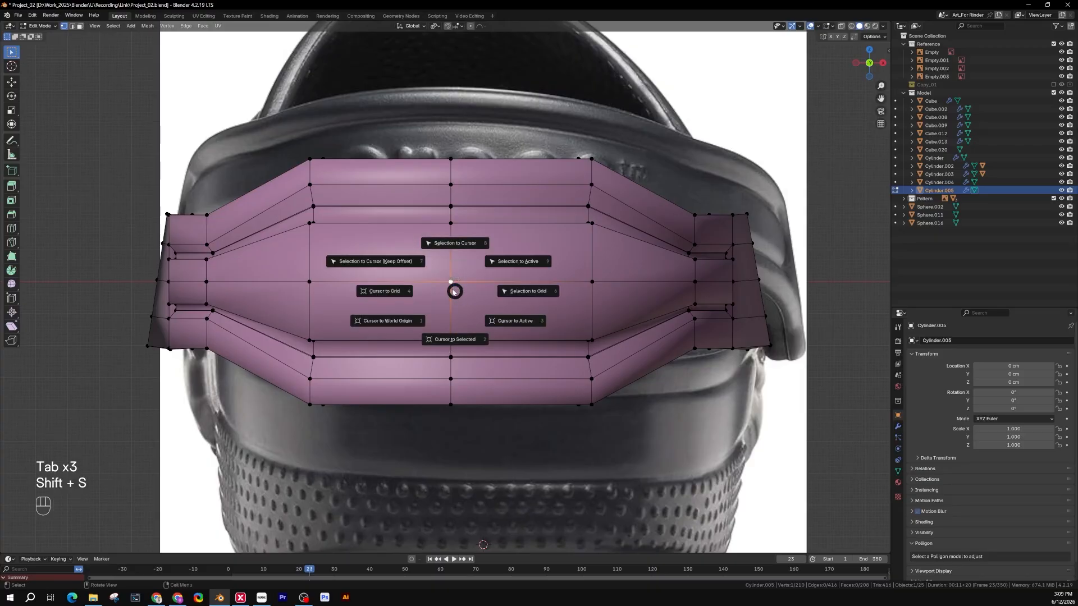
{"action": "left_click", "coordinate": [447, 340]}
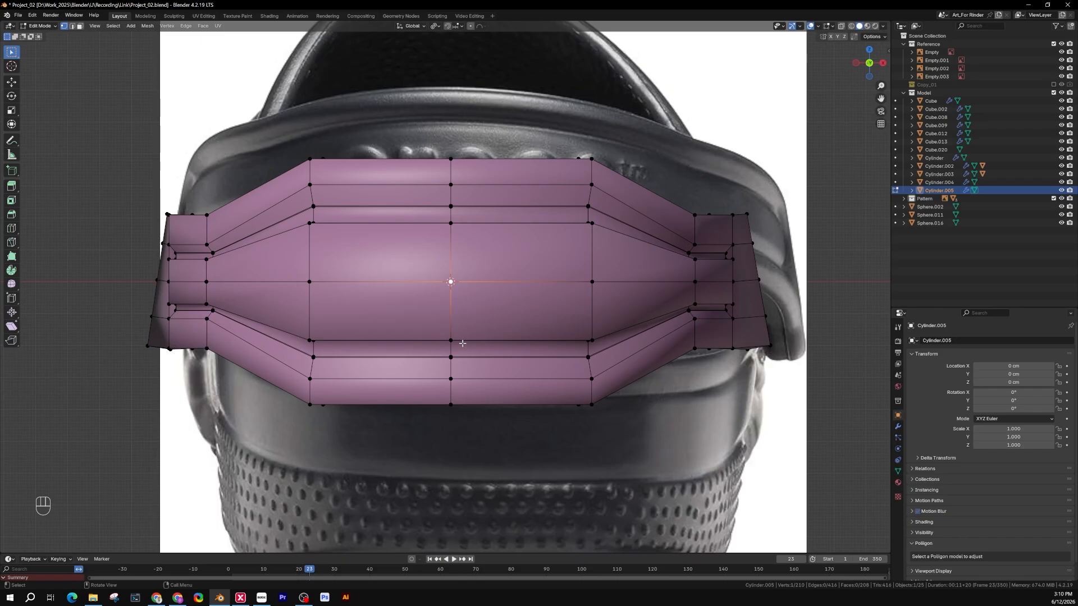
Return to Object Mode and add a text object at the 3D cursor on the strap's centre.
{"action": "key", "text": "Tab"}
{"action": "scroll", "coordinate": [458, 294], "scroll_direction": "down", "scroll_amount": 2}
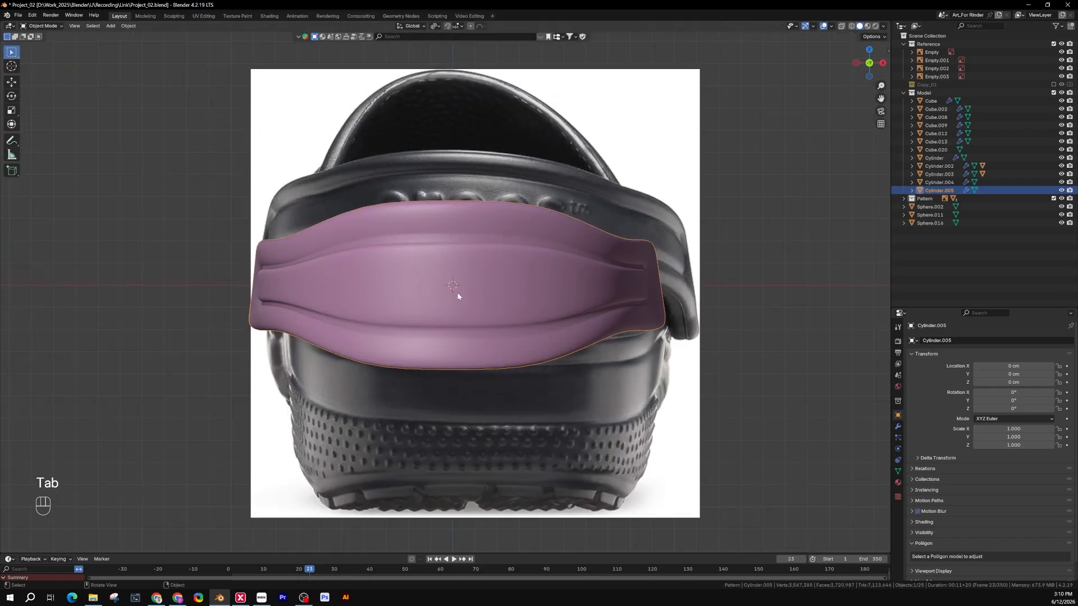
{"action": "scroll", "coordinate": [459, 287], "scroll_direction": "up", "scroll_amount": 1}
{"action": "middle_click_drag", "start_coordinate": [459, 289], "coordinate": [544, 346]}
{"action": "scroll", "coordinate": [546, 347], "scroll_direction": "down", "scroll_amount": 5}
{"action": "middle_click_drag", "start_coordinate": [600, 432], "coordinate": [597, 347], "text": "shift"}
{"action": "scroll", "coordinate": [503, 347], "scroll_direction": "up", "scroll_amount": 4}
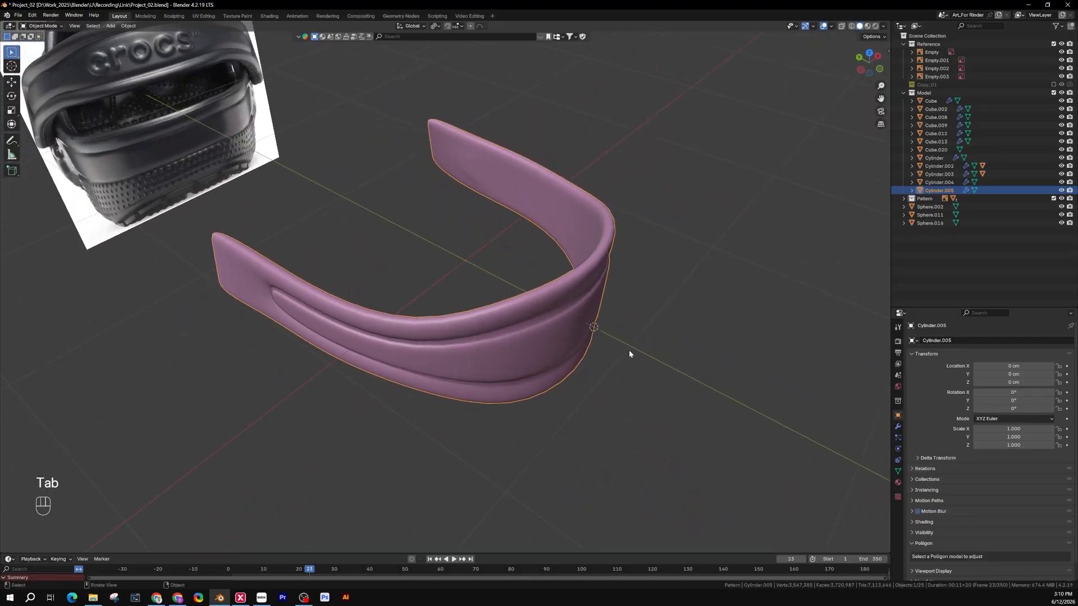
{"action": "key", "text": "shift+a"}
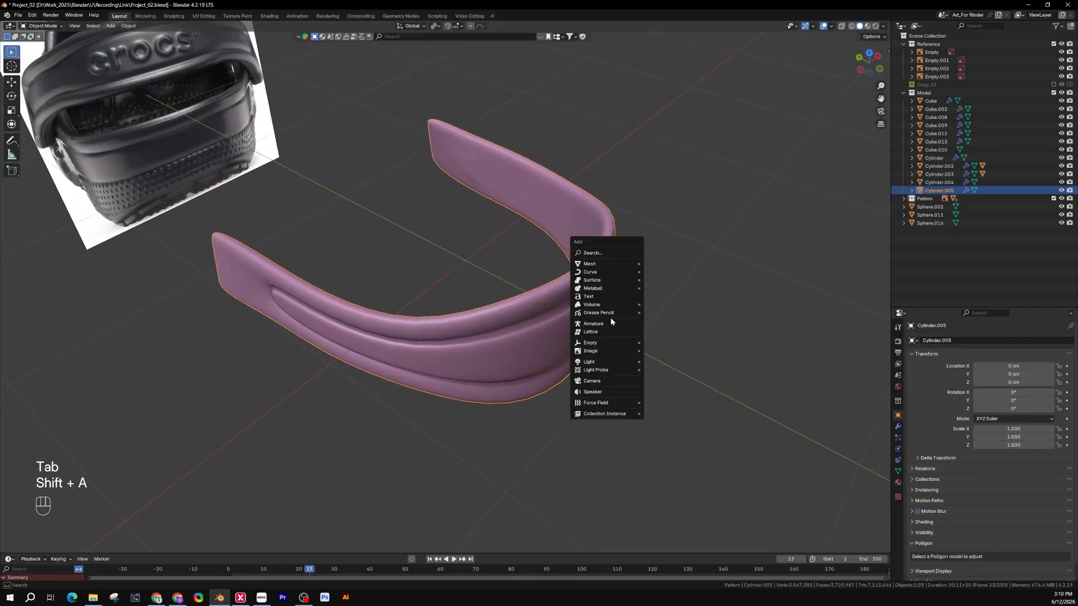
{"action": "left_click", "coordinate": [592, 296]}
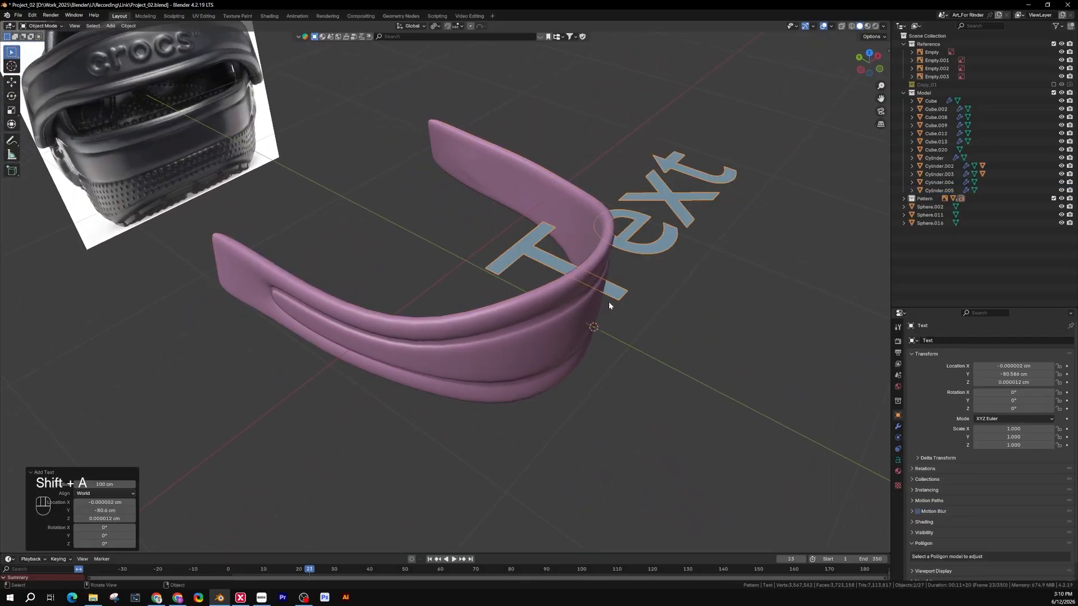
{"action": "middle_click_drag", "start_coordinate": [610, 305], "coordinate": [539, 337], "text": "shift"}
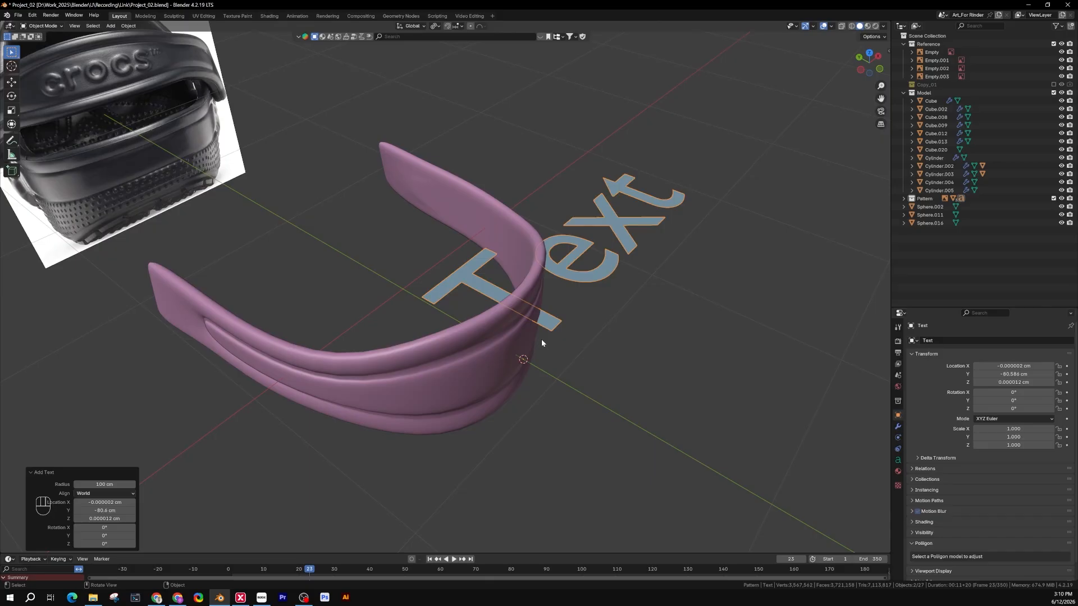
{"action": "middle_click_drag", "start_coordinate": [482, 378], "coordinate": [664, 313]}
{"action": "key", "text": "r"}
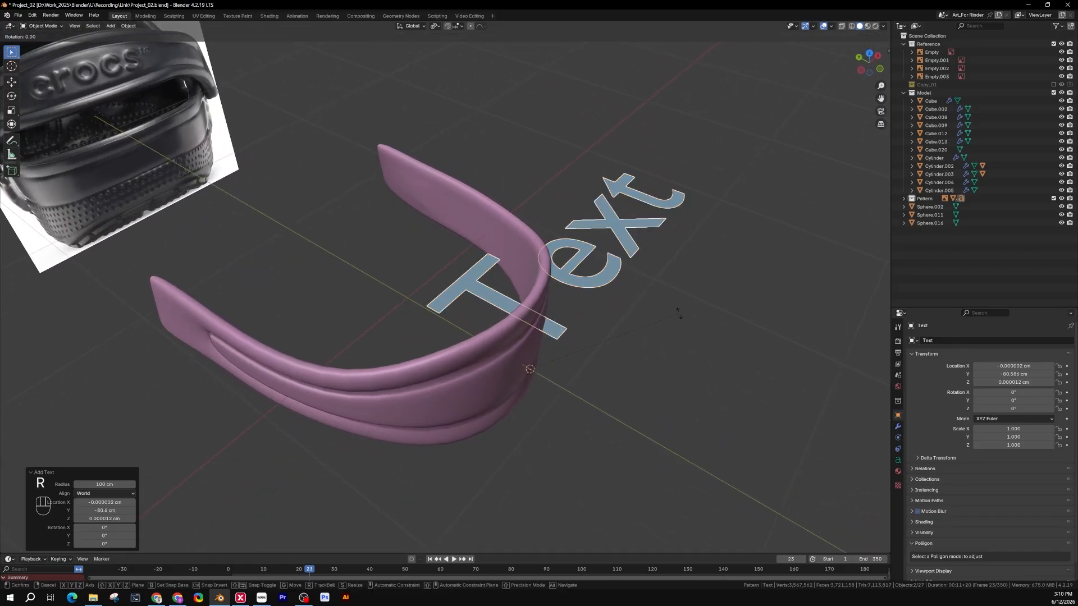
{"action": "key", "text": "x"}
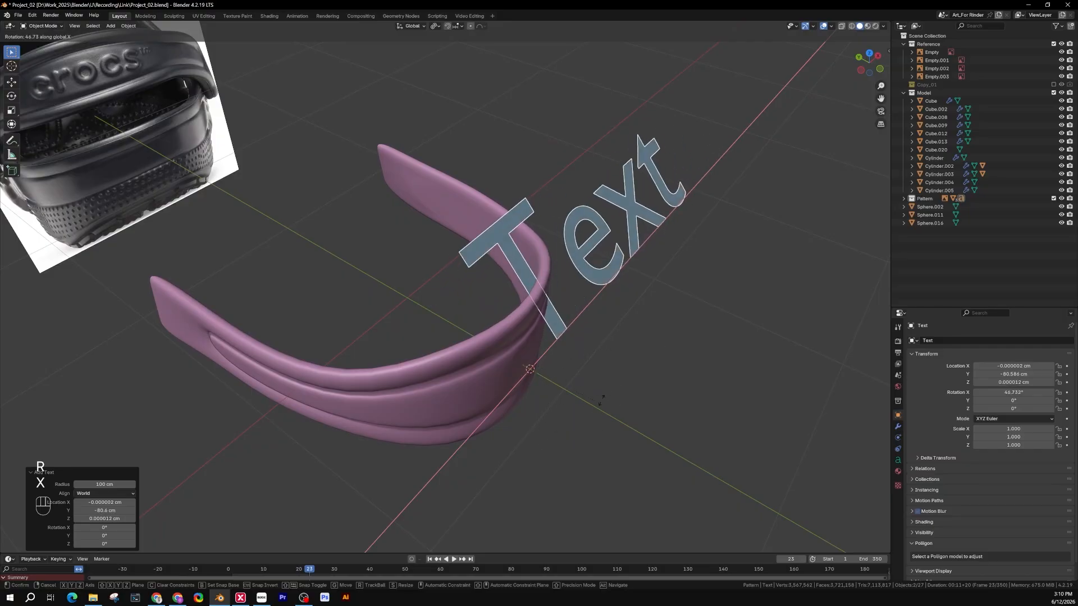
{"action": "left_click", "coordinate": [574, 442]}
{"action": "key", "text": "ctrl"}
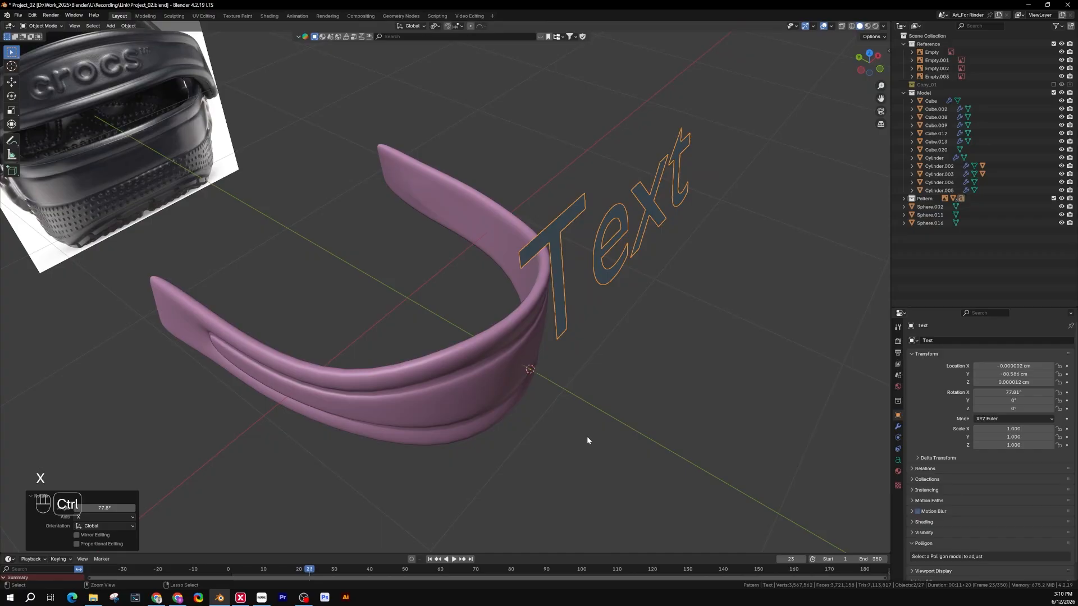
{"action": "key", "text": "ctrl+z"}
Rotate the text object 90° about the global X axis so that it stands upright facing the front view.
{"action": "key", "text": "r"}
{"action": "key", "text": "x"}
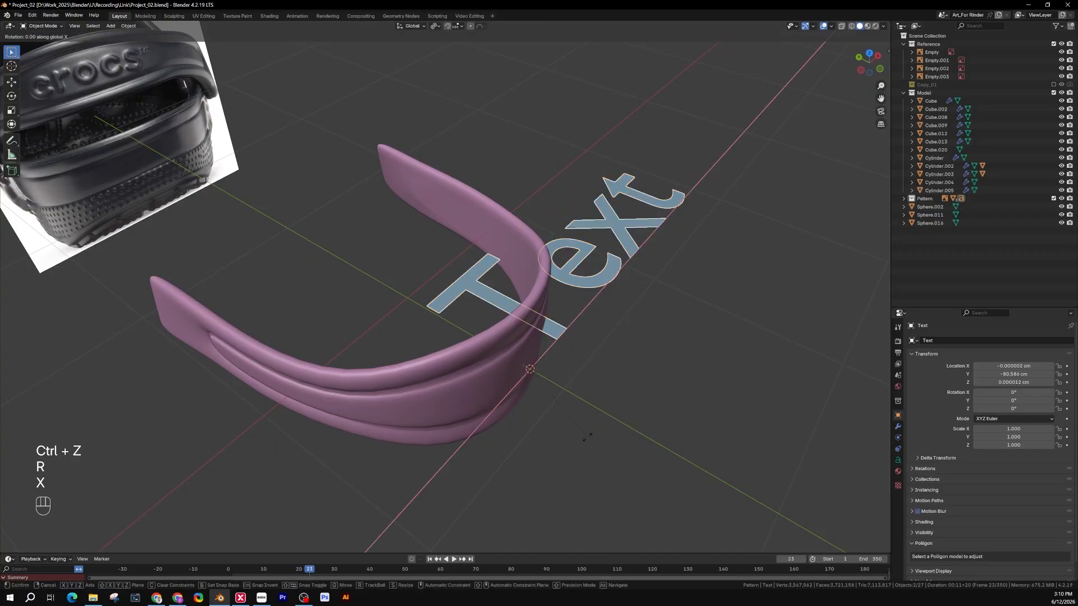
{"action": "key", "text": "KP_9"}
{"action": "key", "text": "KP_0"}
{"action": "key", "text": "KP_Enter"}
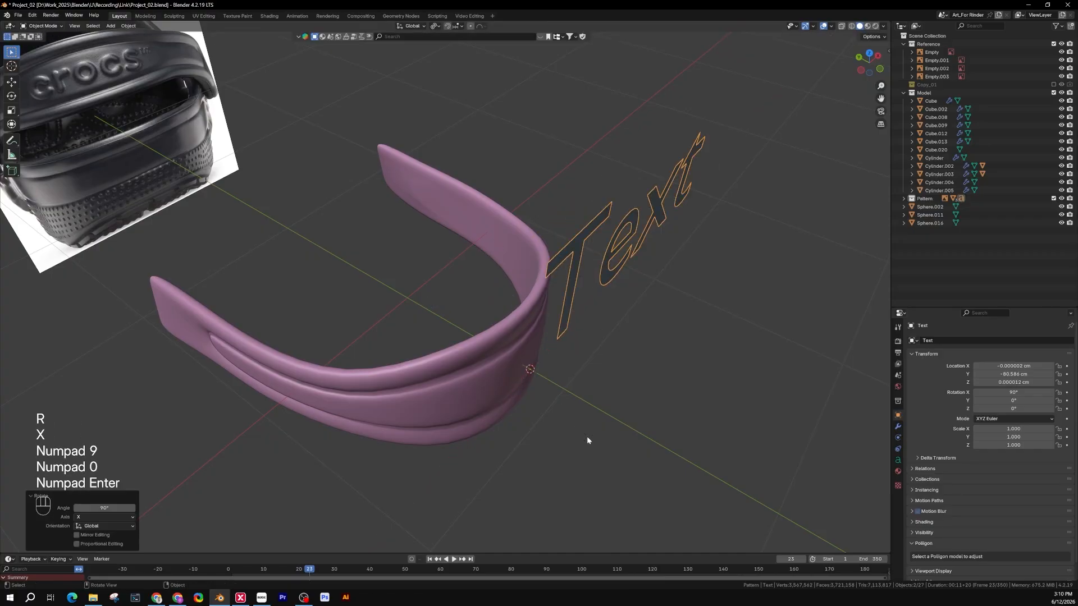
{"action": "middle_click_drag", "start_coordinate": [578, 392], "coordinate": [638, 431]}
{"action": "key", "text": "KP_1"}
{"action": "scroll", "coordinate": [607, 340], "scroll_direction": "up", "scroll_amount": 3}
{"action": "middle_click_drag", "start_coordinate": [607, 340], "coordinate": [616, 356], "text": "shift"}
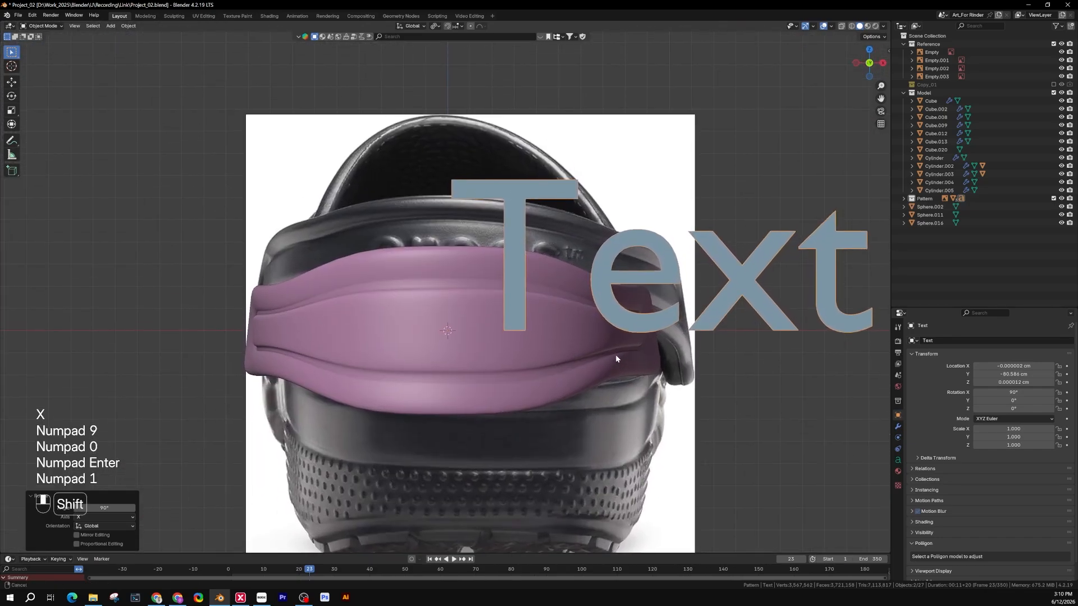
{"action": "scroll", "coordinate": [620, 338], "scroll_direction": "up", "scroll_amount": 3}
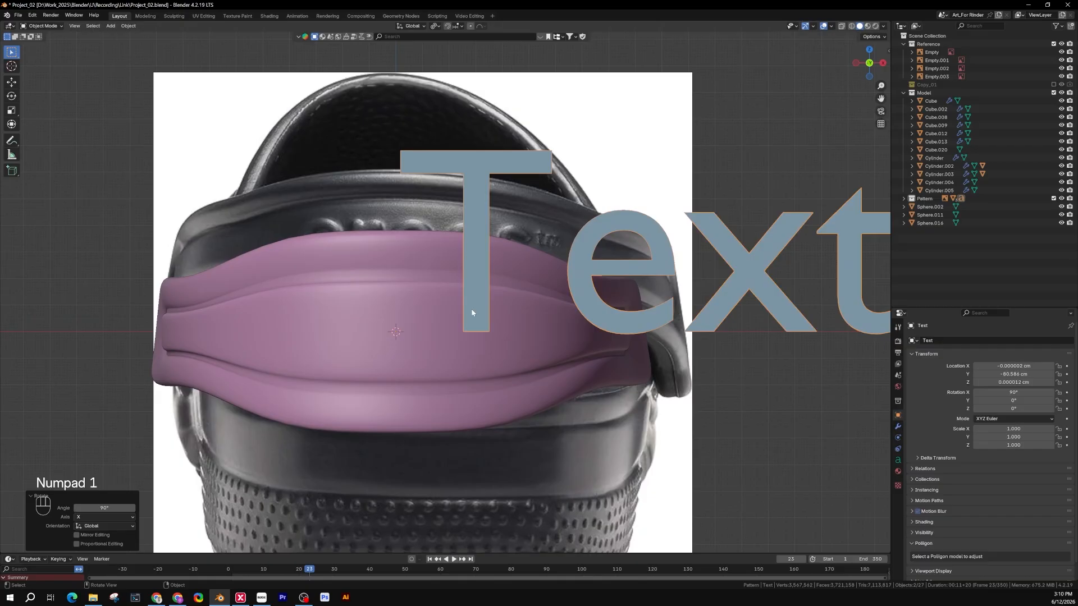
{"action": "scroll", "coordinate": [396, 333], "scroll_direction": "up", "scroll_amount": 1}
{"action": "scroll", "coordinate": [385, 336], "scroll_direction": "down", "scroll_amount": 2}
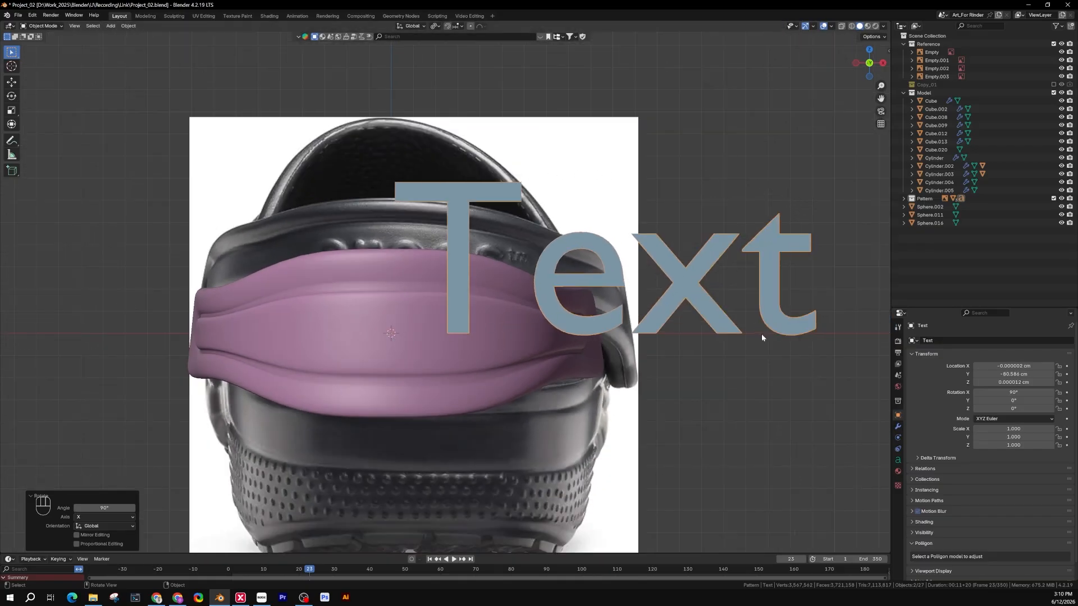
{"action": "scroll", "coordinate": [434, 334], "scroll_direction": "up", "scroll_amount": 2}
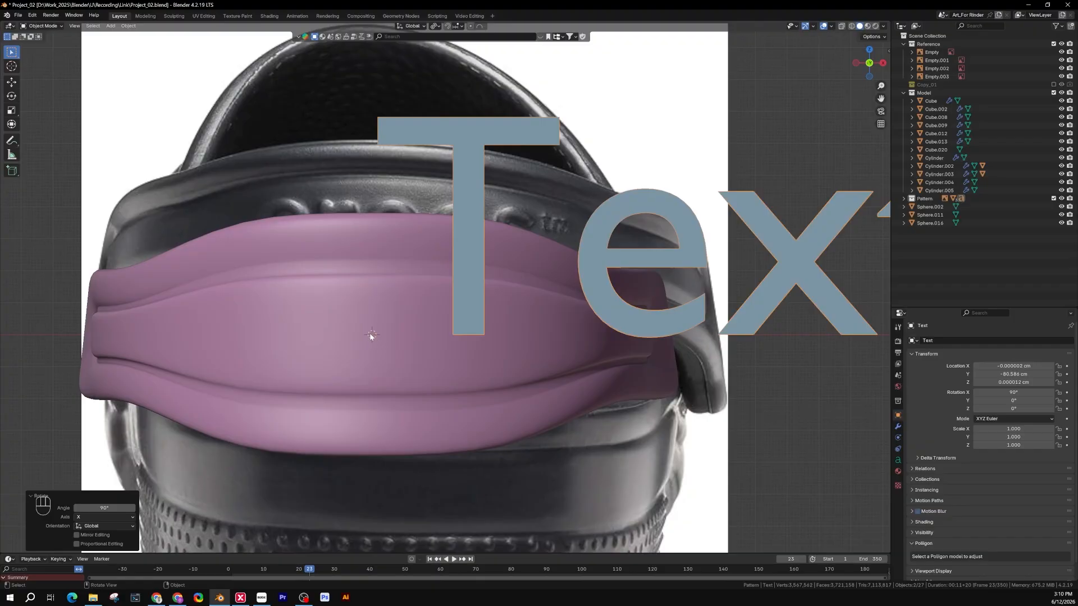
{"action": "scroll", "coordinate": [379, 335], "scroll_direction": "down", "scroll_amount": 3}
{"action": "key", "text": "ctrl+z"}
{"action": "key", "text": "ctrl+z"}
{"action": "key", "text": "ctrl+z"}
{"action": "key", "text": "ctrl+z"}
{"action": "key", "text": "ctrl+z"}
{"action": "key", "text": "ctrl+z"}
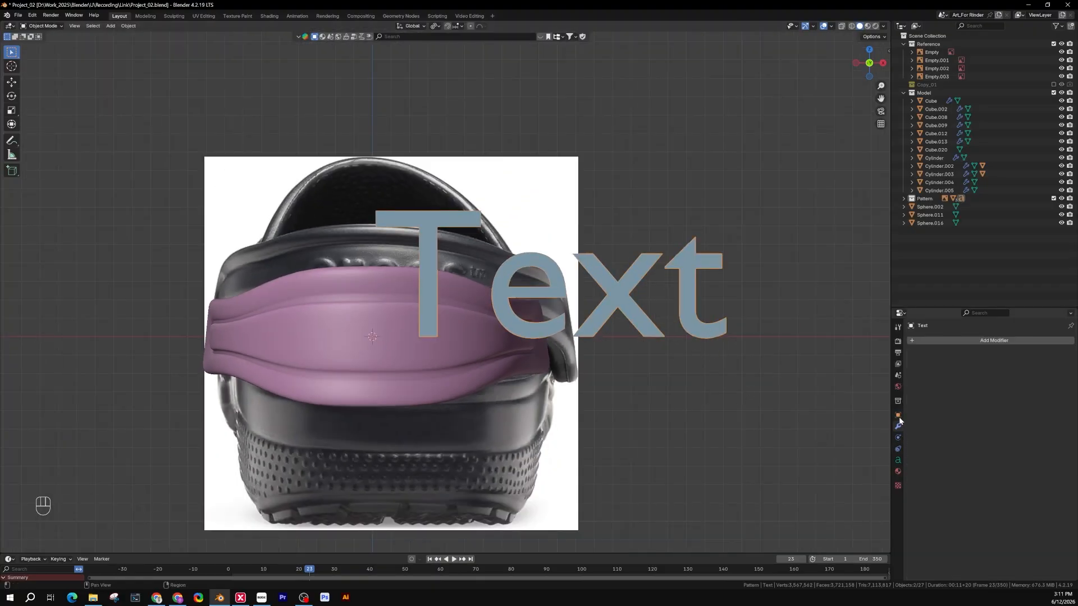
Set the text object's paragraph alignment to Center horizontally and Middle vertically.
{"action": "left_click", "coordinate": [898, 460]}
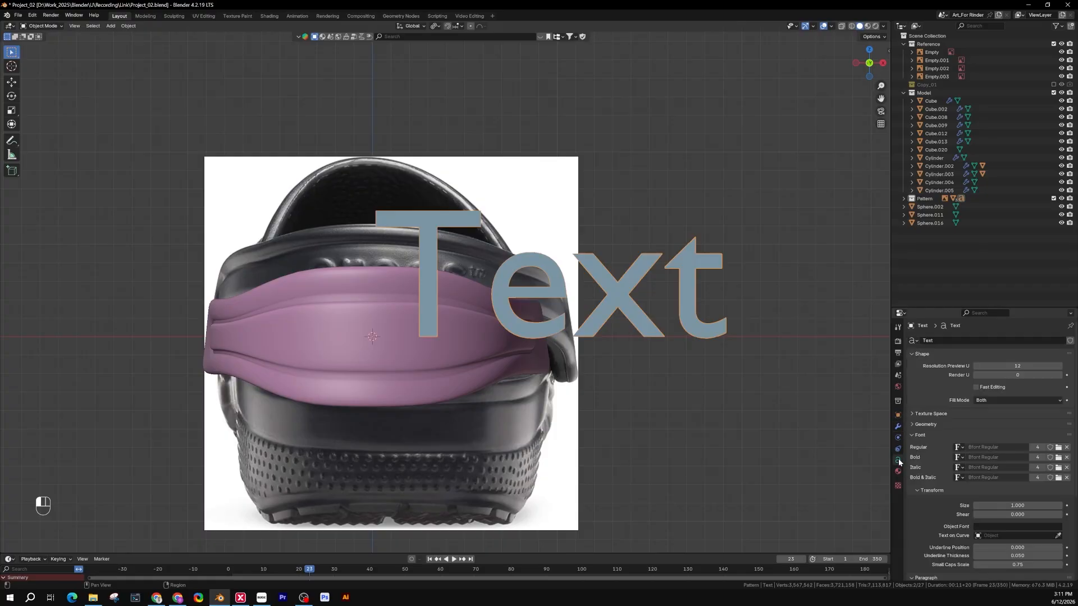
{"action": "scroll", "coordinate": [950, 484], "scroll_direction": "down", "scroll_amount": 5}
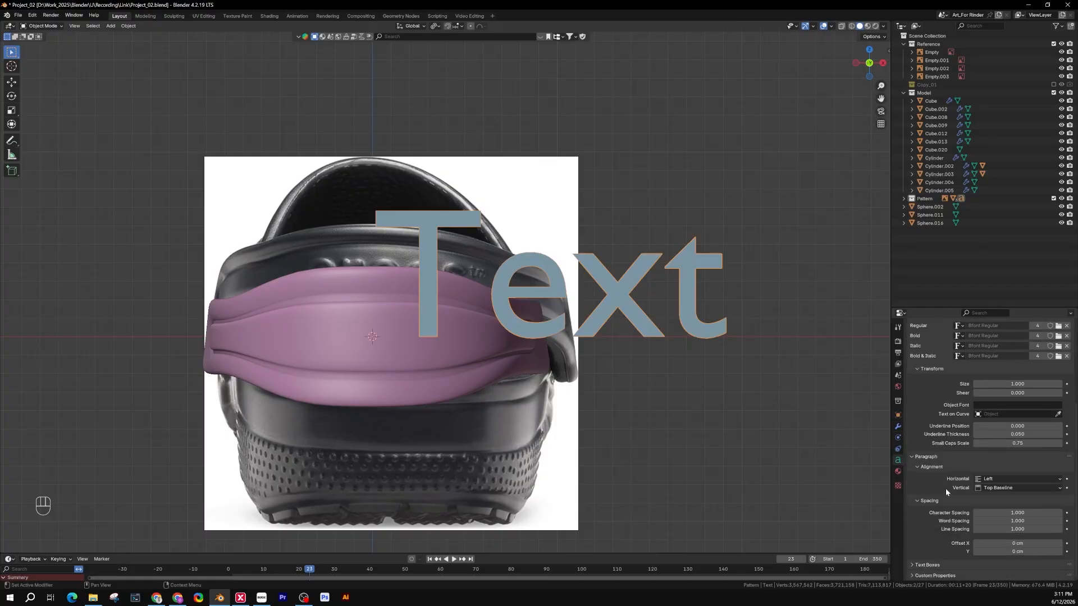
{"action": "left_click", "coordinate": [1019, 479]}
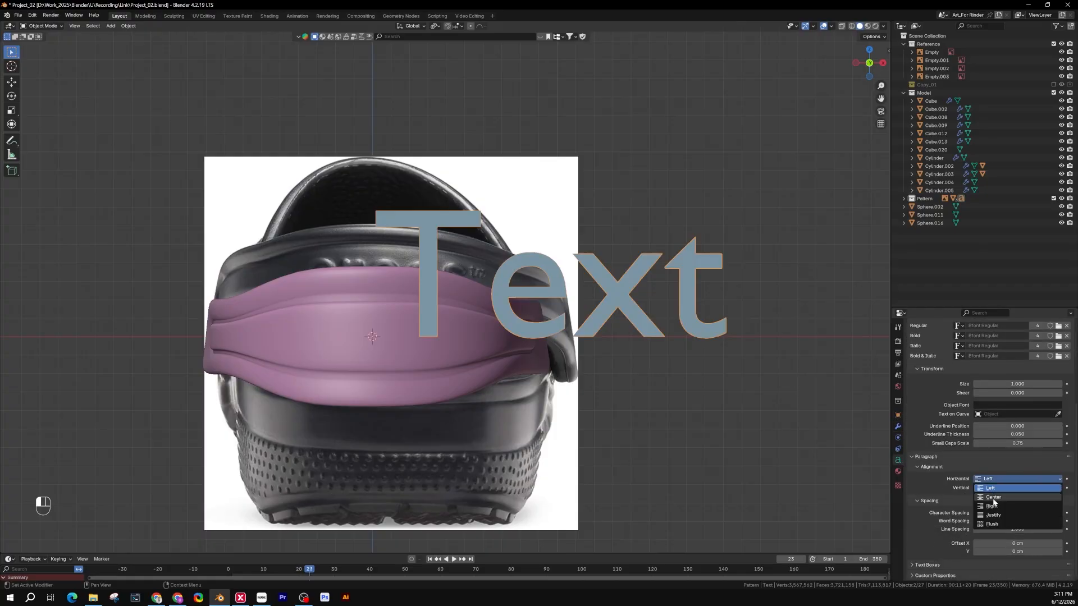
{"action": "left_click", "coordinate": [993, 497]}
{"action": "left_click", "coordinate": [1019, 488]}
{"action": "left_click", "coordinate": [1003, 519]}
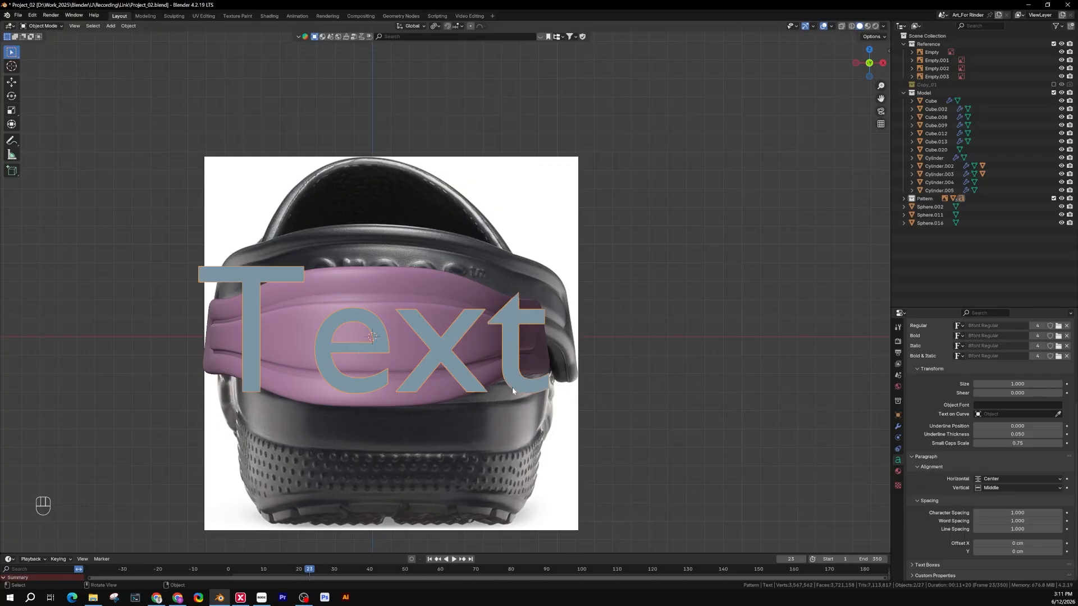
Load Nunito-Black.ttf from the Windows Fonts folder as the text object's Regular font.
{"action": "middle_click_drag", "start_coordinate": [465, 344], "coordinate": [526, 343], "text": "shift"}
{"action": "scroll", "coordinate": [526, 342], "scroll_direction": "up", "scroll_amount": 2}
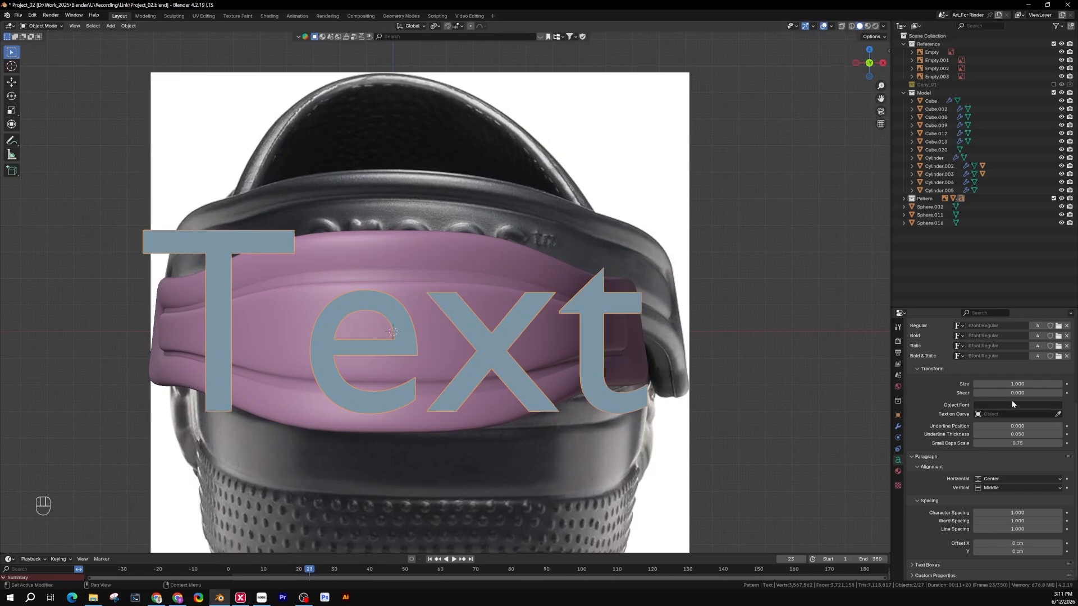
{"action": "scroll", "coordinate": [1014, 398], "scroll_direction": "up", "scroll_amount": 4}
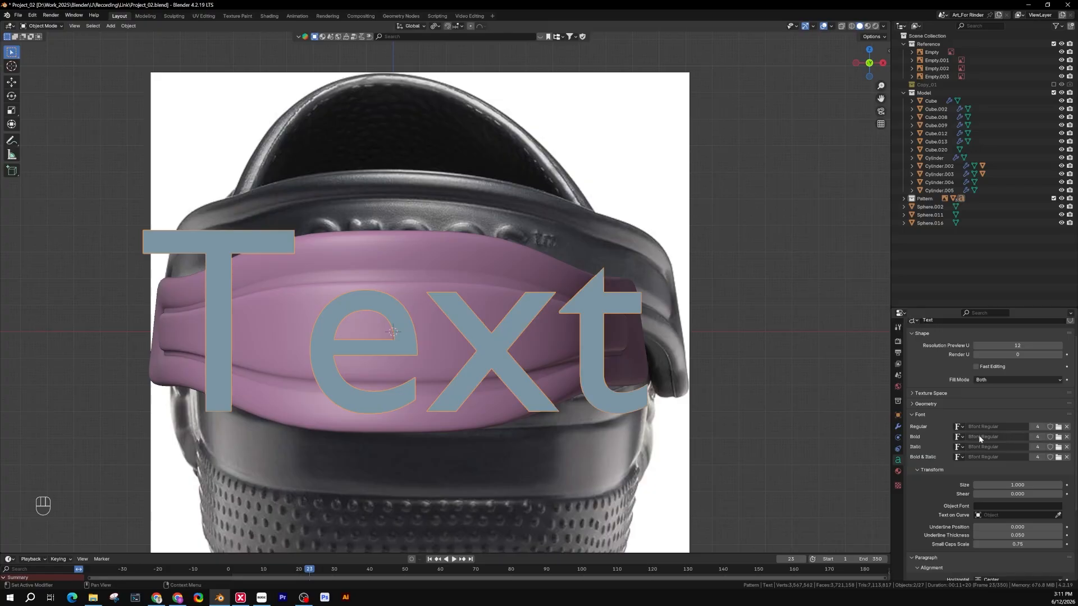
{"action": "scroll", "coordinate": [927, 416], "scroll_direction": "up", "scroll_amount": 2}
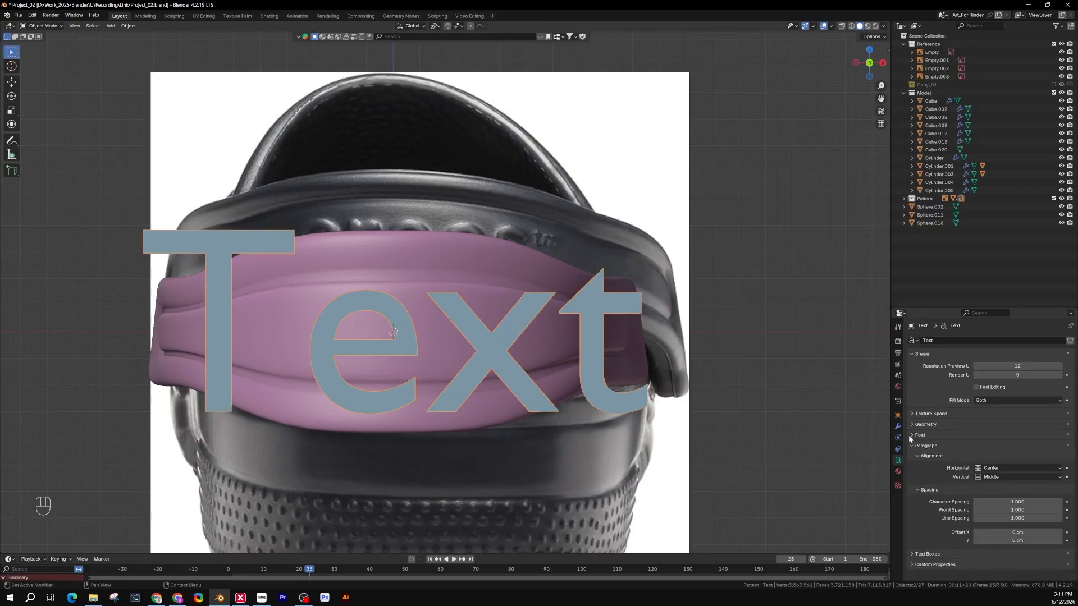
{"action": "left_click", "coordinate": [1059, 447]}
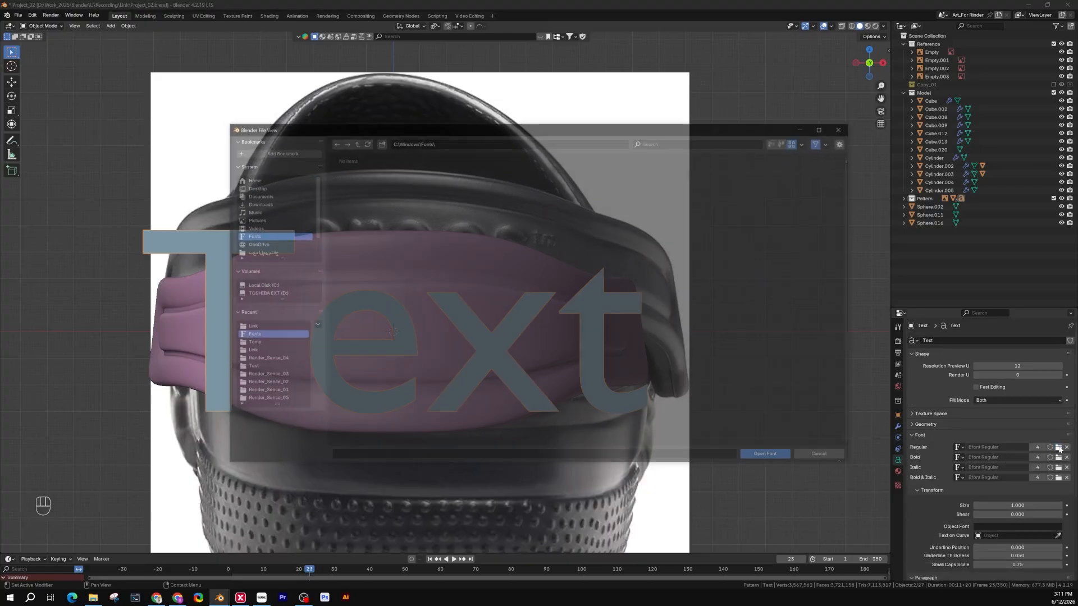
{"action": "scroll", "coordinate": [647, 292], "scroll_direction": "down", "scroll_amount": 2}
{"action": "scroll", "coordinate": [643, 300], "scroll_direction": "down", "scroll_amount": 5}
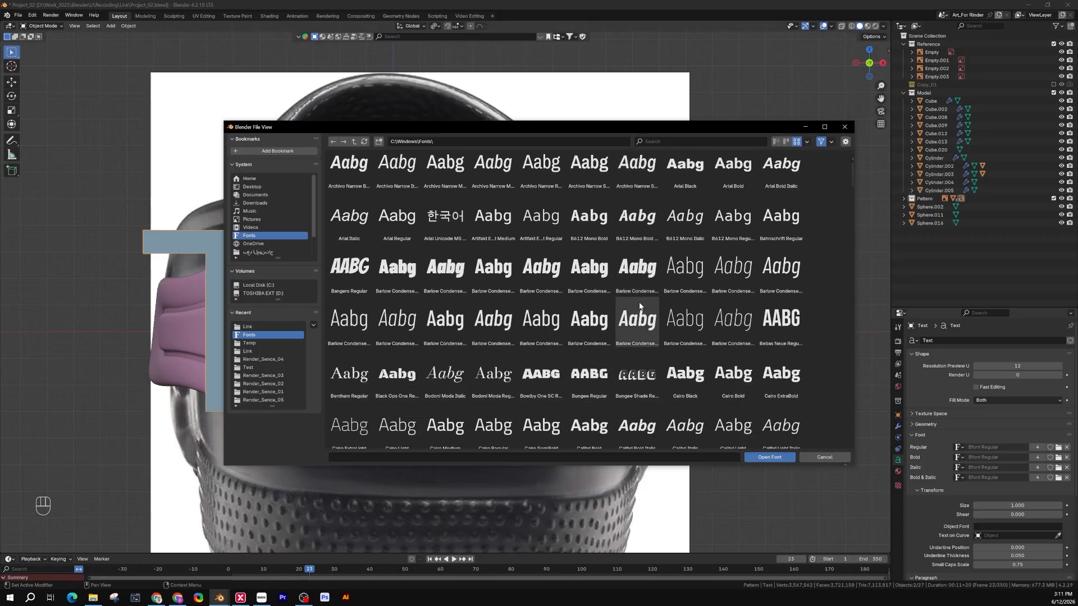
{"action": "scroll", "coordinate": [640, 306], "scroll_direction": "down", "scroll_amount": 3}
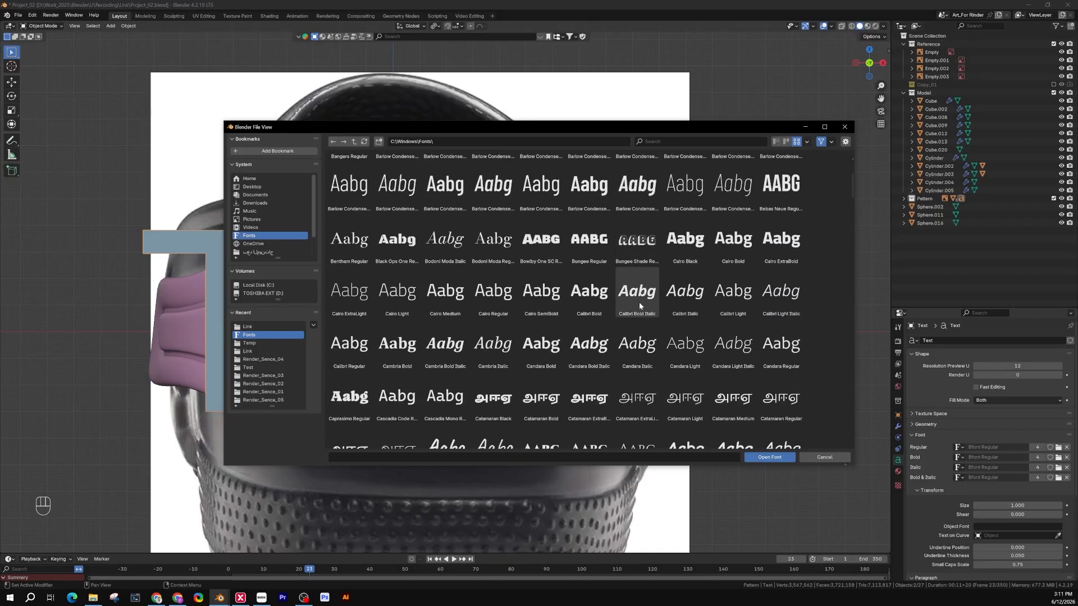
{"action": "scroll", "coordinate": [639, 302], "scroll_direction": "down", "scroll_amount": 15}
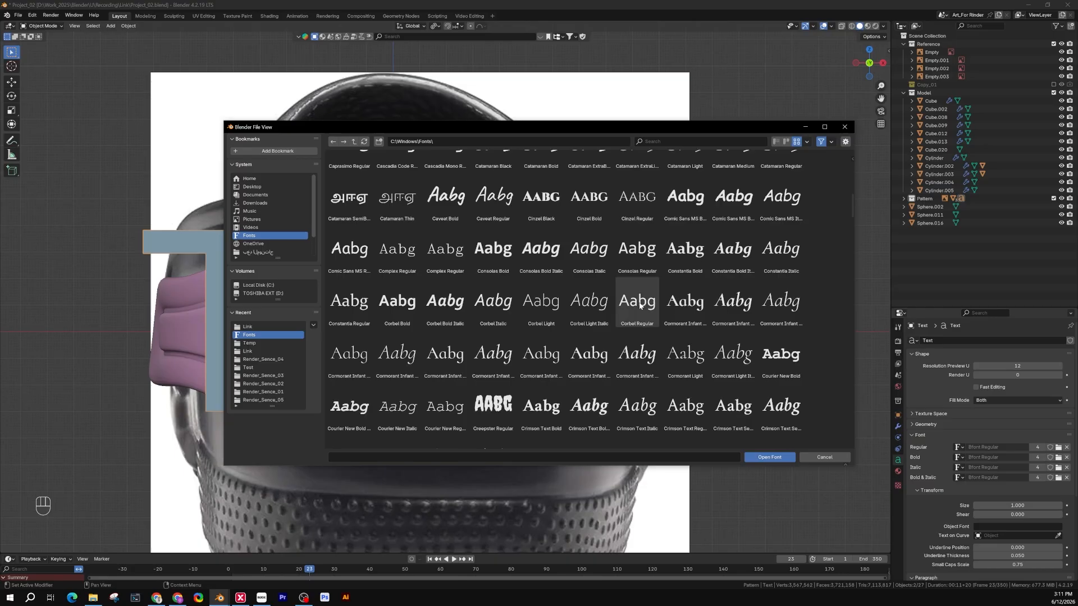
{"action": "scroll", "coordinate": [640, 305], "scroll_direction": "down", "scroll_amount": 20}
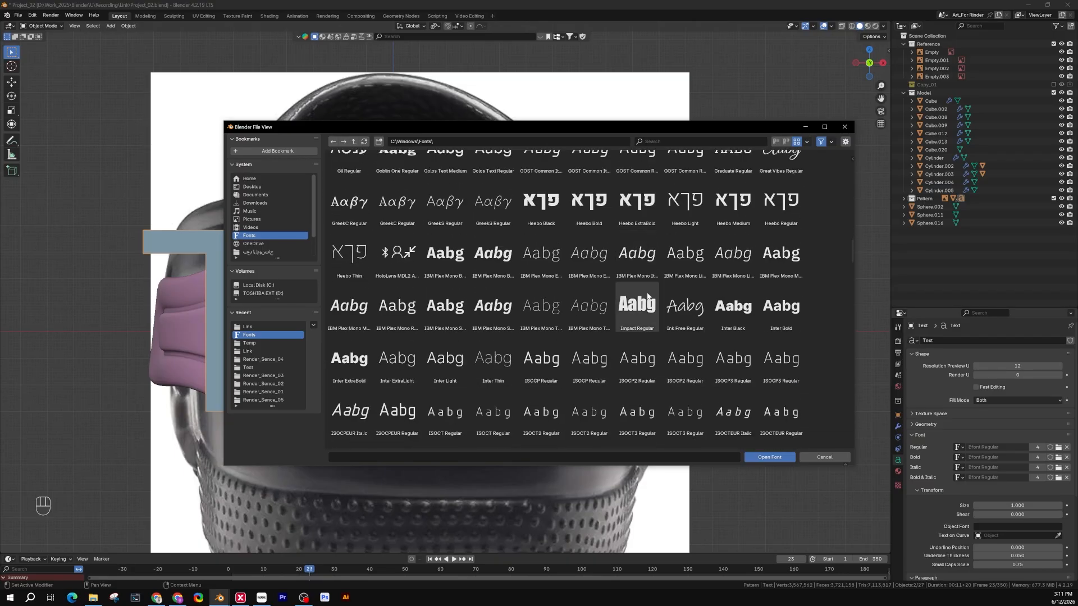
{"action": "scroll", "coordinate": [654, 289], "scroll_direction": "down", "scroll_amount": 15}
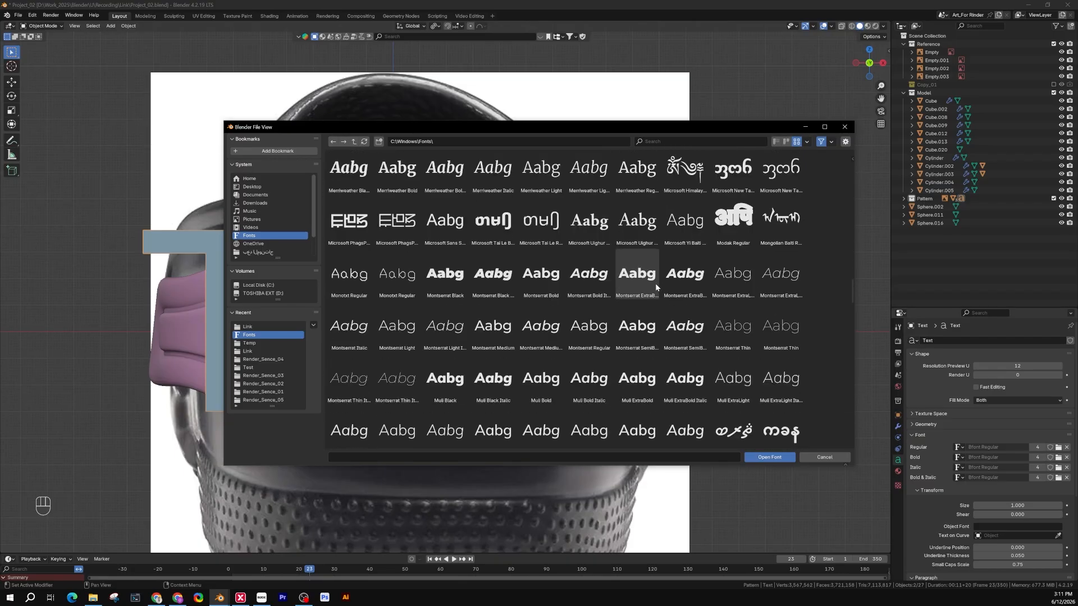
{"action": "scroll", "coordinate": [656, 283], "scroll_direction": "down", "scroll_amount": 3}
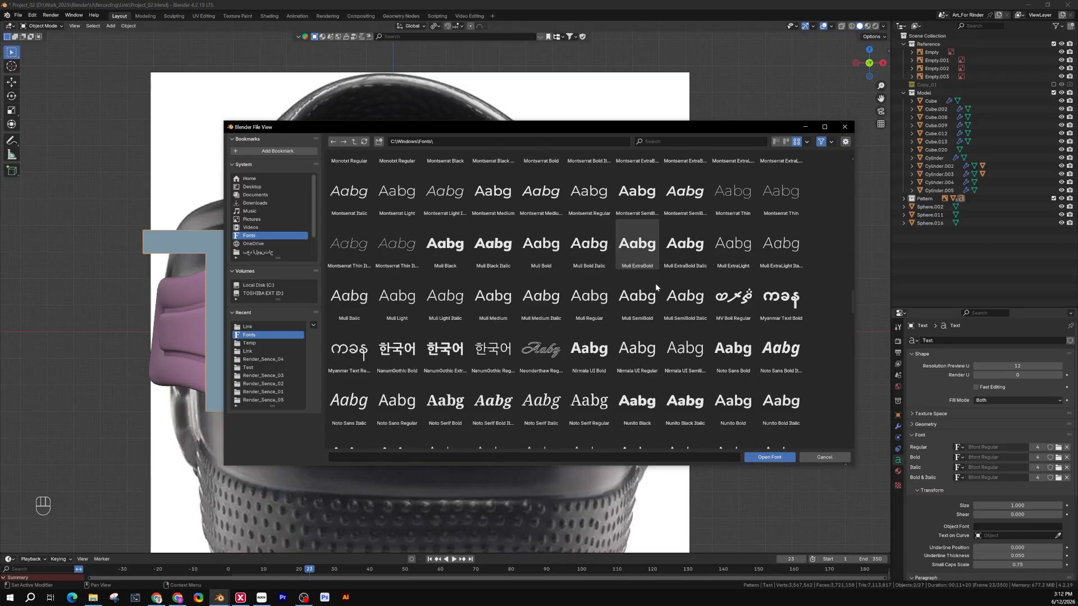
{"action": "left_click", "coordinate": [638, 337]}
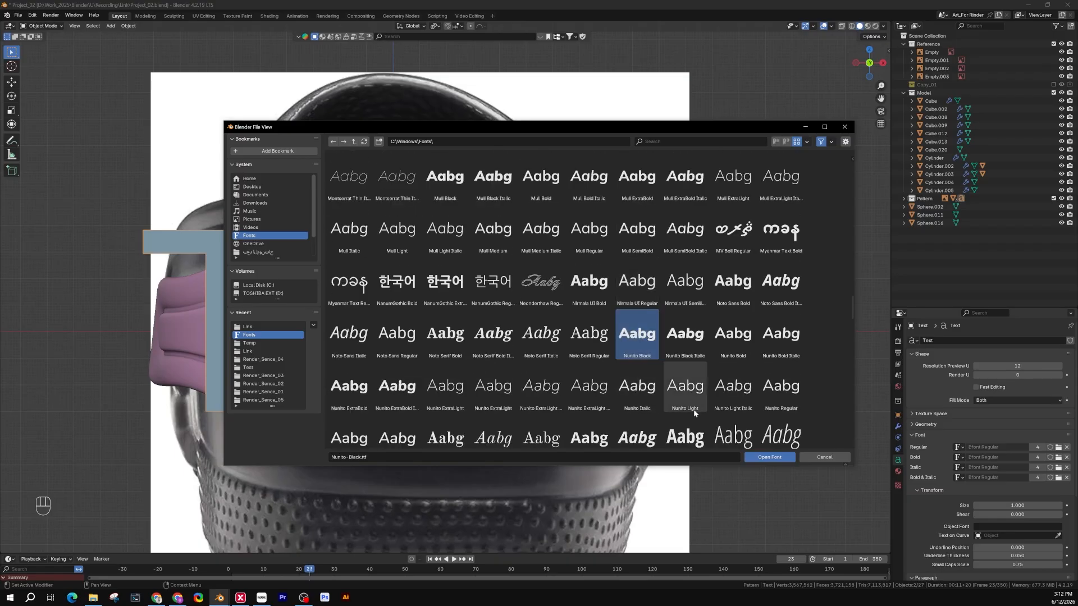
{"action": "left_click", "coordinate": [780, 458]}
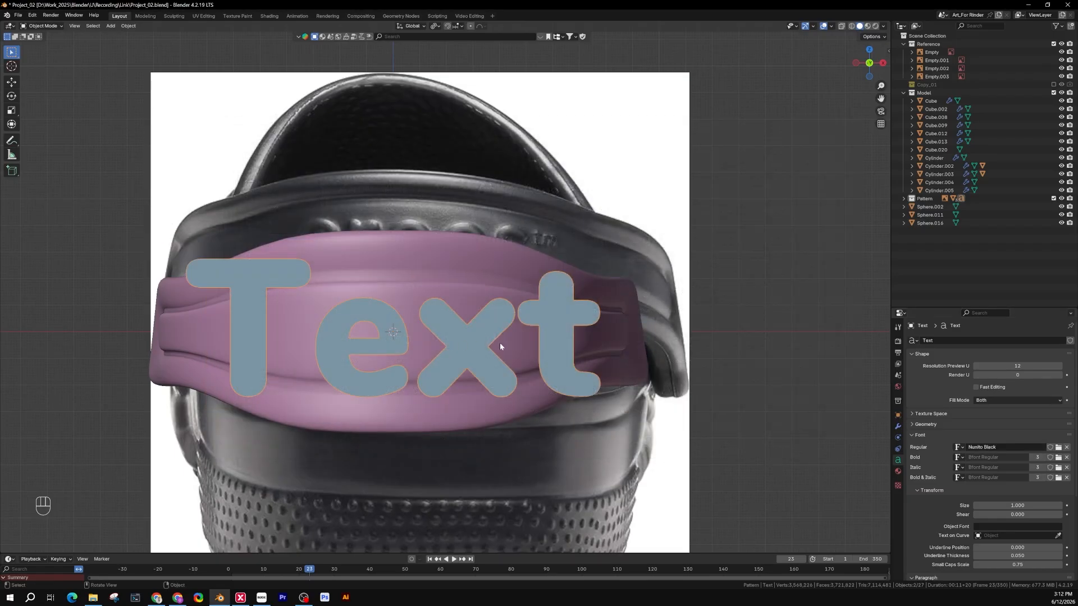
Replace the text object's default wording with "crocs" and return to Object Mode.
{"action": "key", "text": "Tab"}
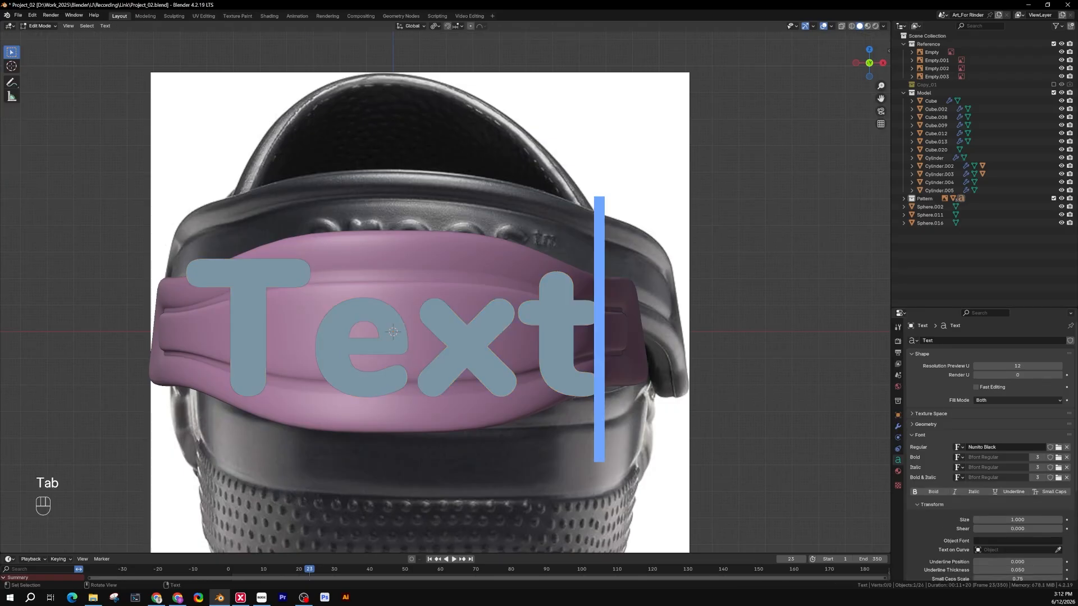
{"action": "key", "text": "ctrl+a"}
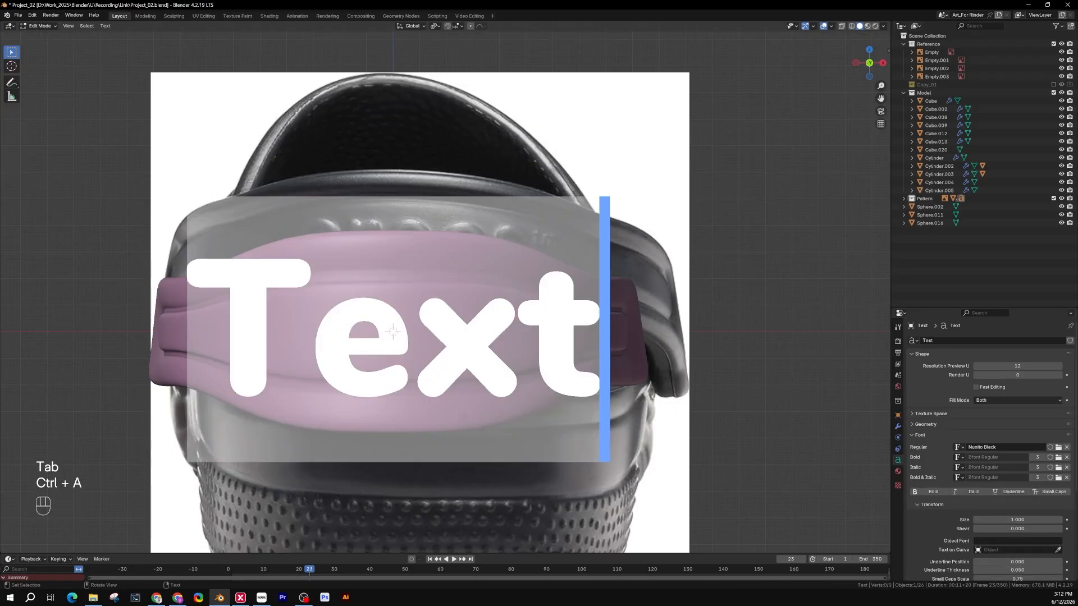
{"action": "type", "text": "crocs"}
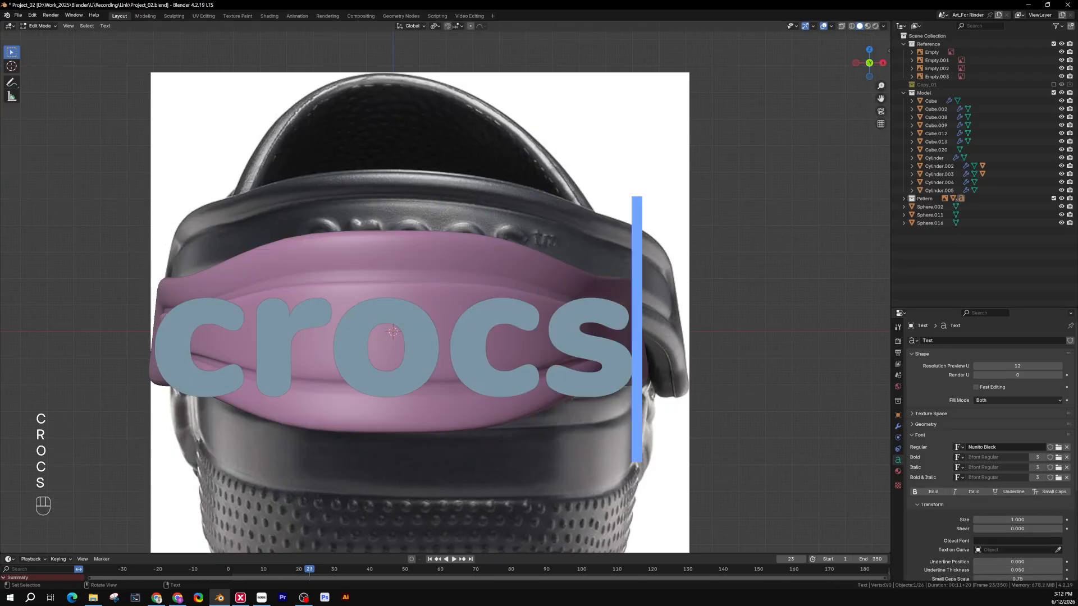
{"action": "key", "text": "Tab"}
{"action": "left_click", "coordinate": [613, 362]}
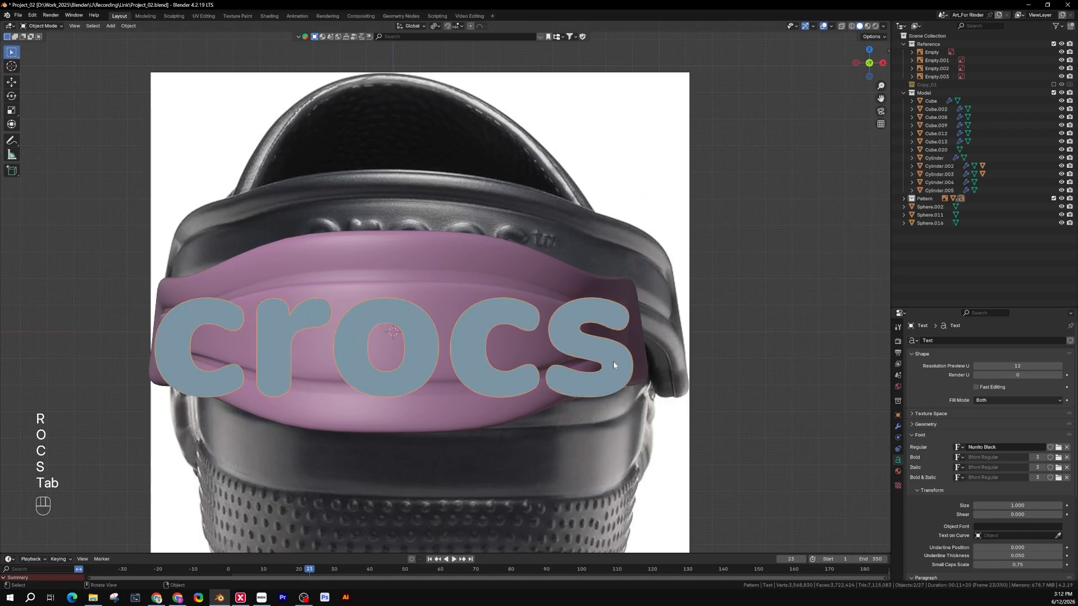
Convert the "crocs" text object to a mesh and examine its topology in Edit Mode.
{"action": "middle_click_drag", "start_coordinate": [610, 375], "coordinate": [651, 382], "text": "shift"}
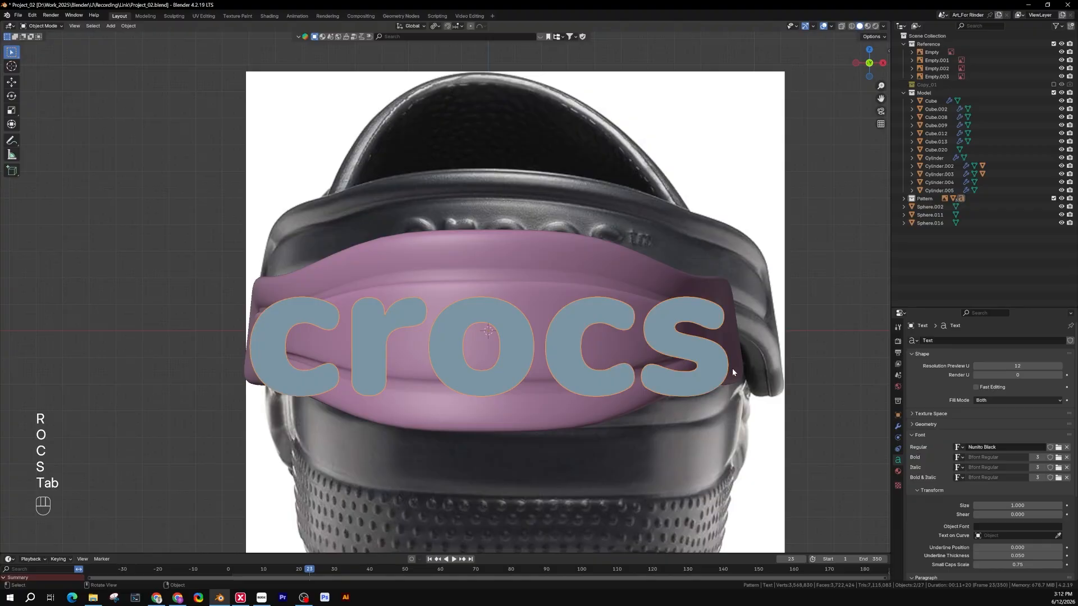
{"action": "right_click", "coordinate": [706, 364]}
{"action": "mouse_move", "coordinate": [652, 388]}
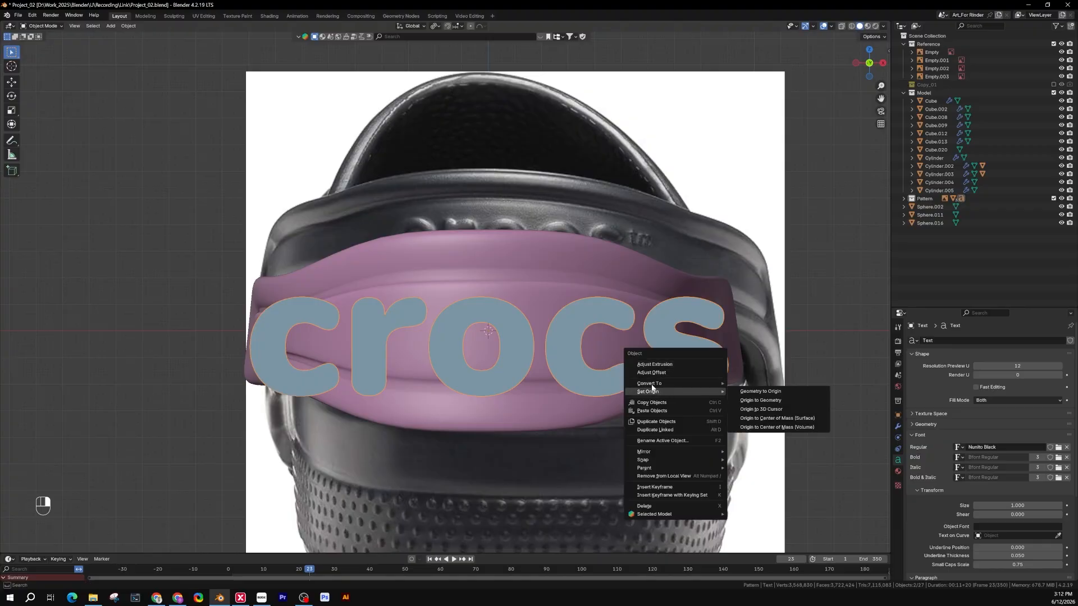
{"action": "left_click", "coordinate": [766, 384]}
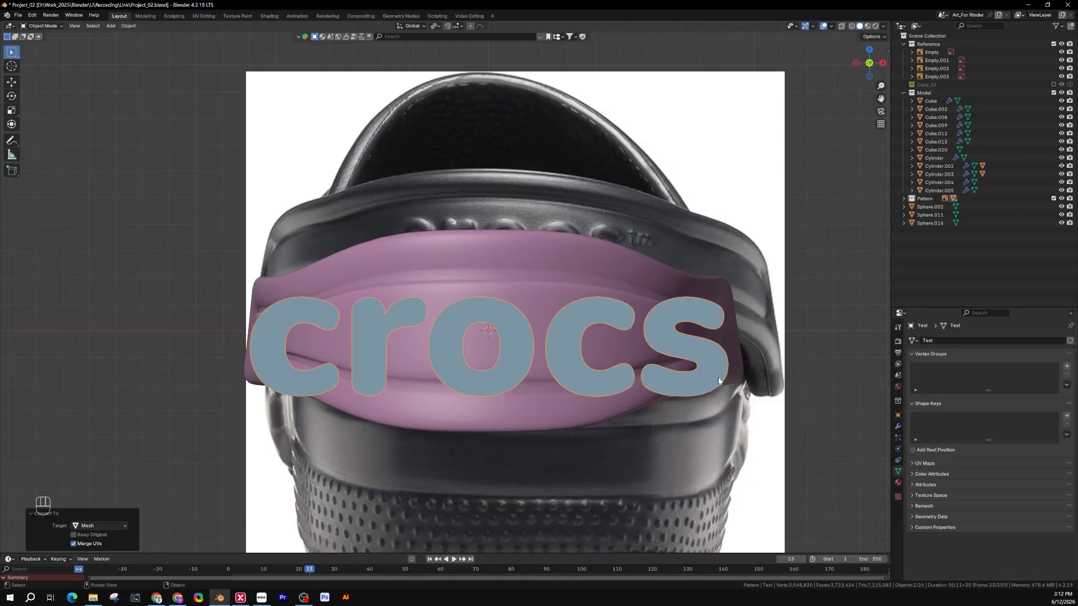
{"action": "key", "text": "Tab"}
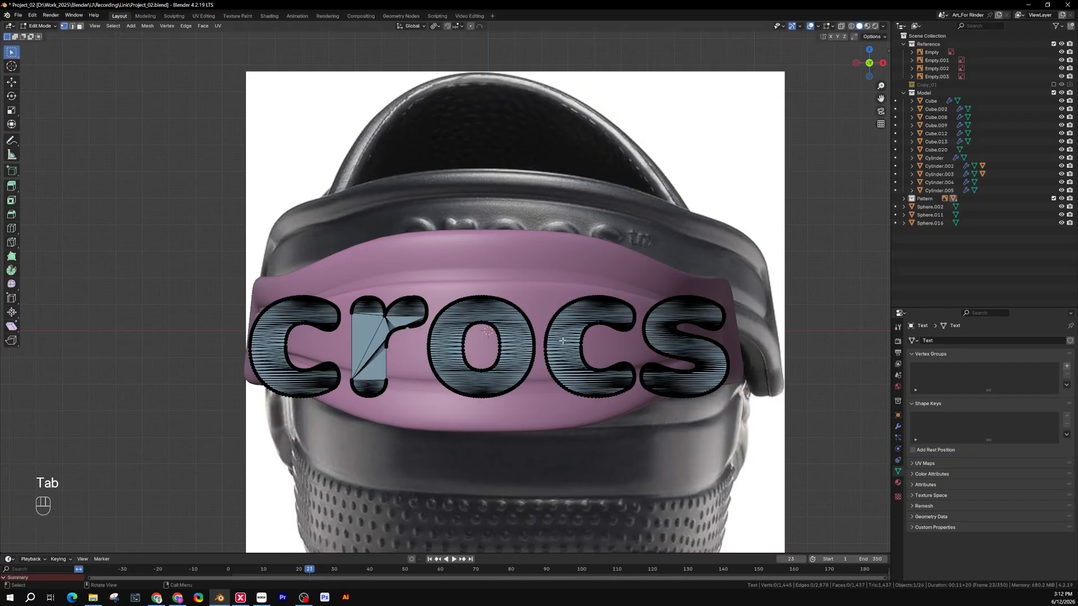
{"action": "scroll", "coordinate": [482, 317], "scroll_direction": "up", "scroll_amount": 3}
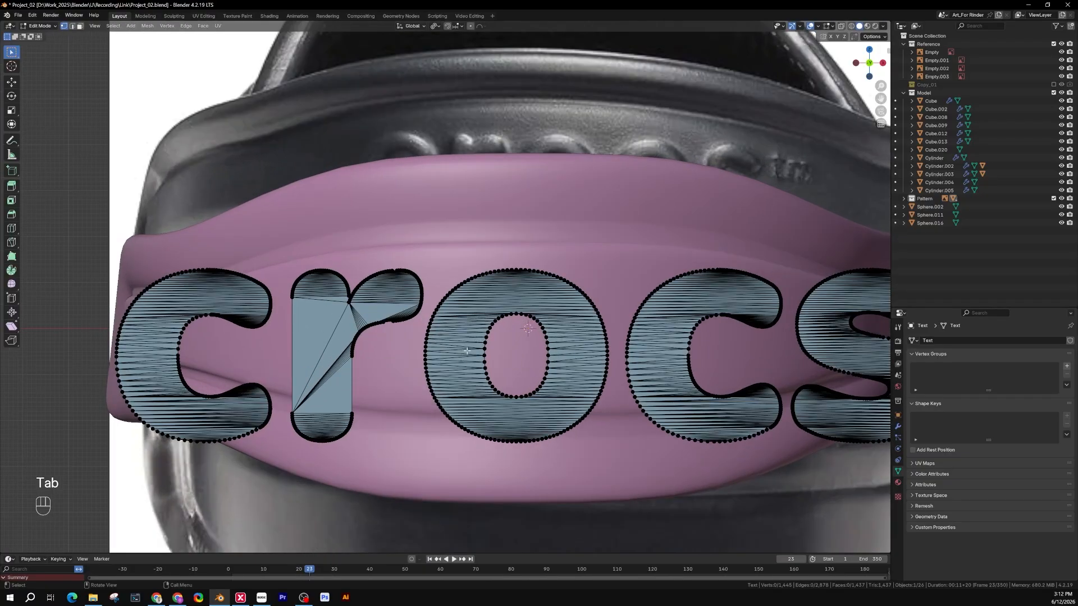
{"action": "scroll", "coordinate": [466, 350], "scroll_direction": "up", "scroll_amount": 2}
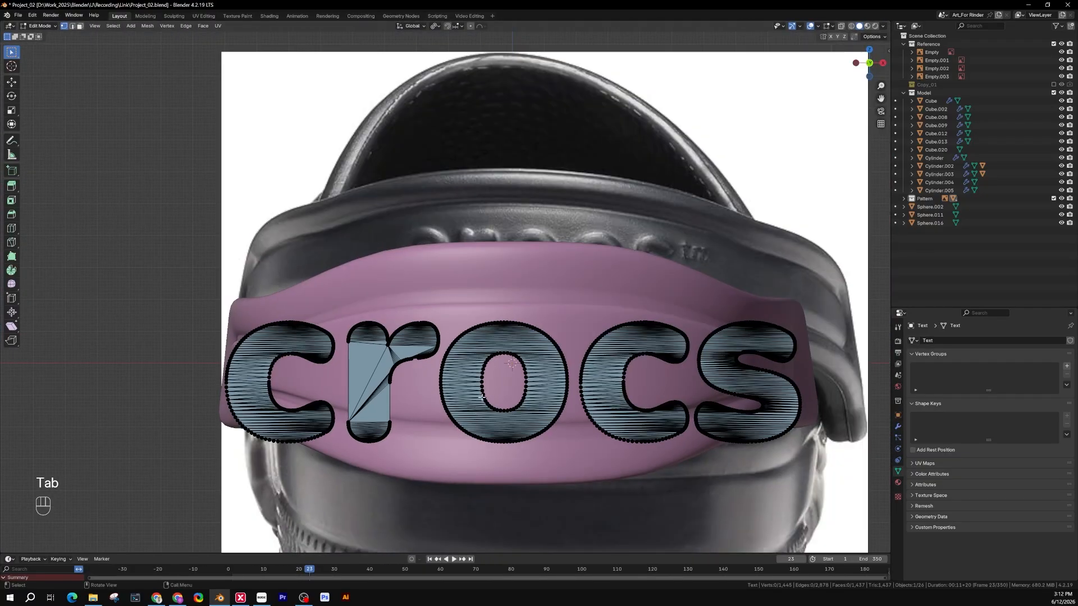
{"action": "key", "text": "Tab"}
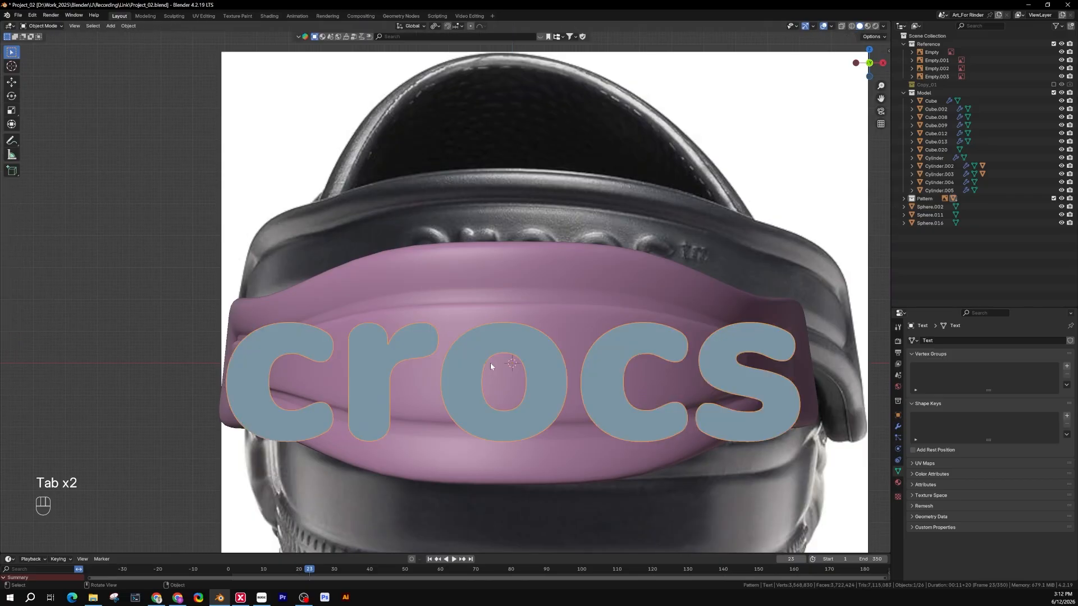
Scale the "crocs" text mesh to about 0.464 and raise it about 1.79 cm along Z to fit the strap's centre.
{"action": "scroll", "coordinate": [498, 356], "scroll_direction": "down", "scroll_amount": 2}
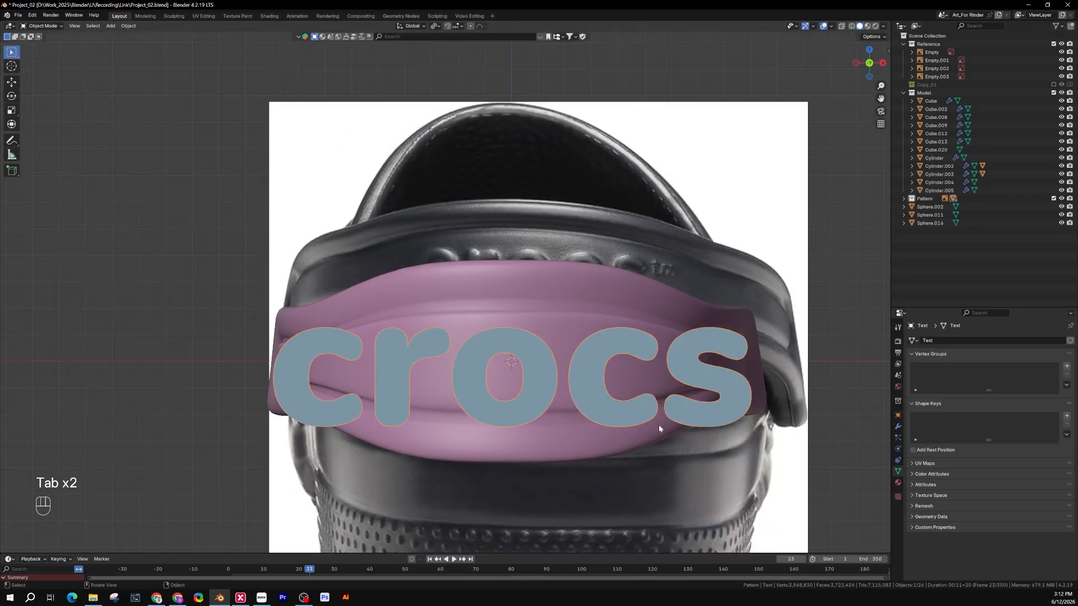
{"action": "key", "text": "s"}
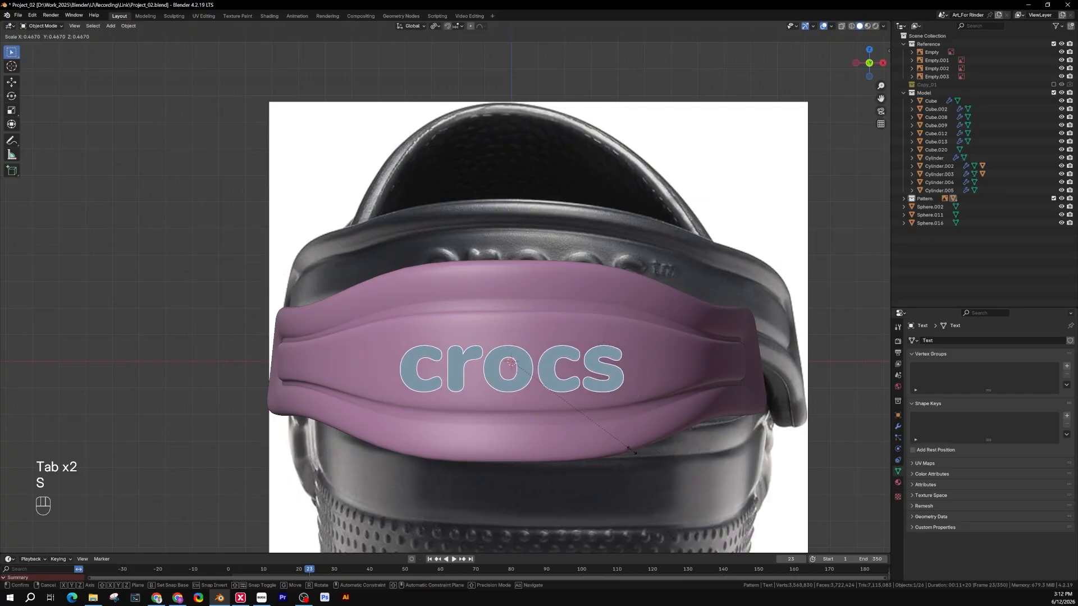
{"action": "left_click", "coordinate": [631, 454]}
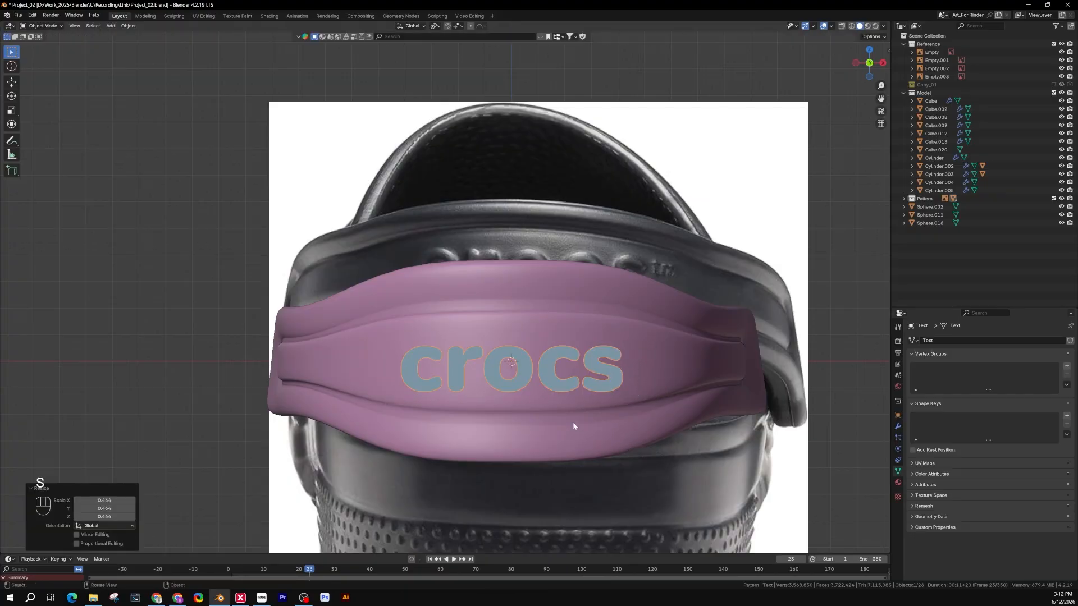
{"action": "key", "text": "g"}
{"action": "key", "text": "z"}
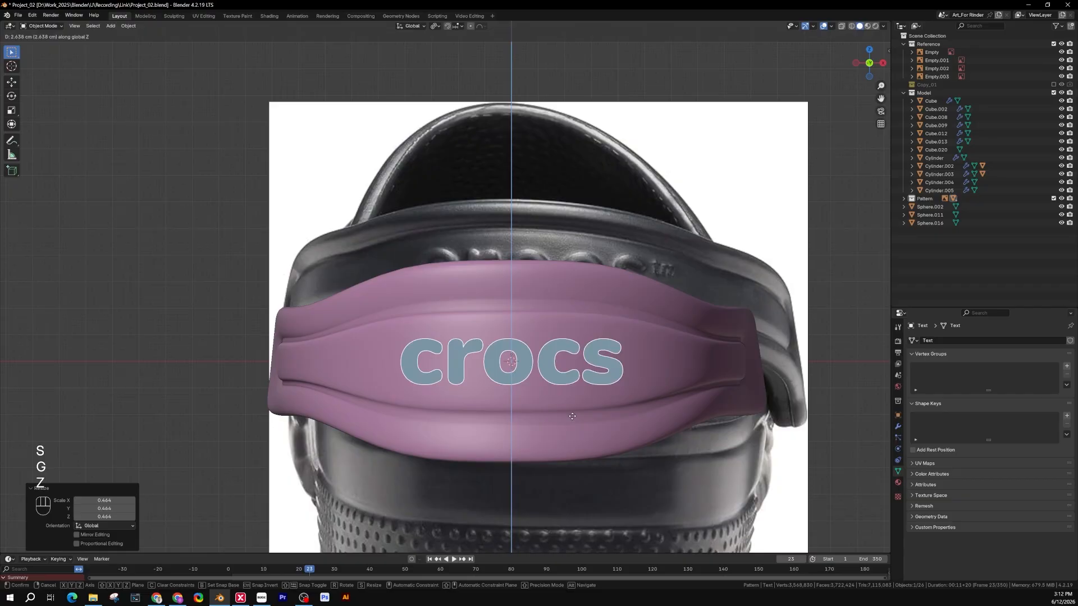
{"action": "left_click", "coordinate": [573, 418]}
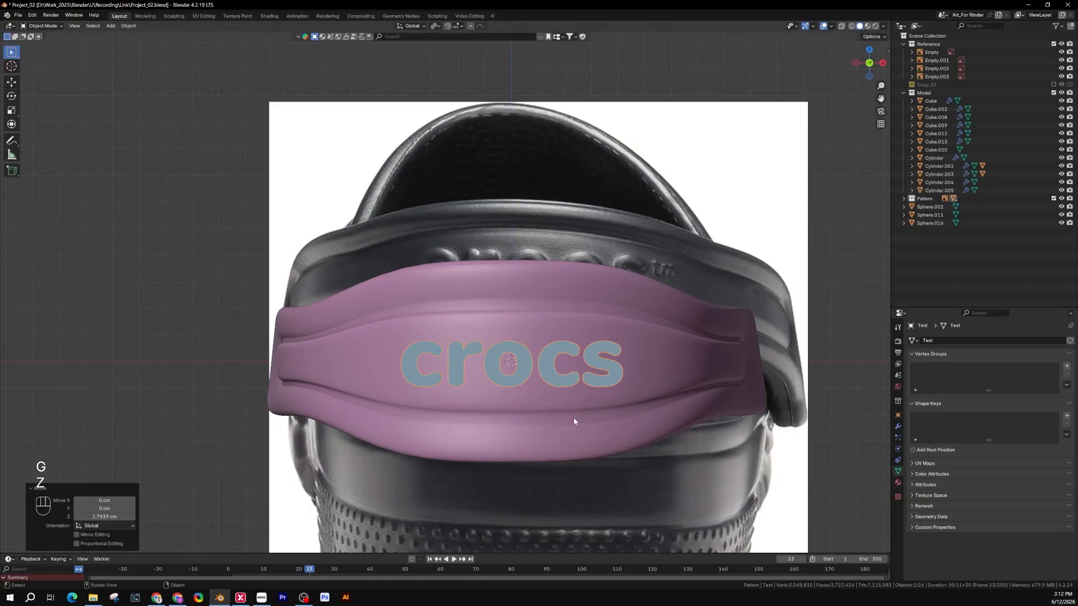
{"action": "left_click", "coordinate": [710, 395]}
{"action": "left_click", "coordinate": [608, 379]}
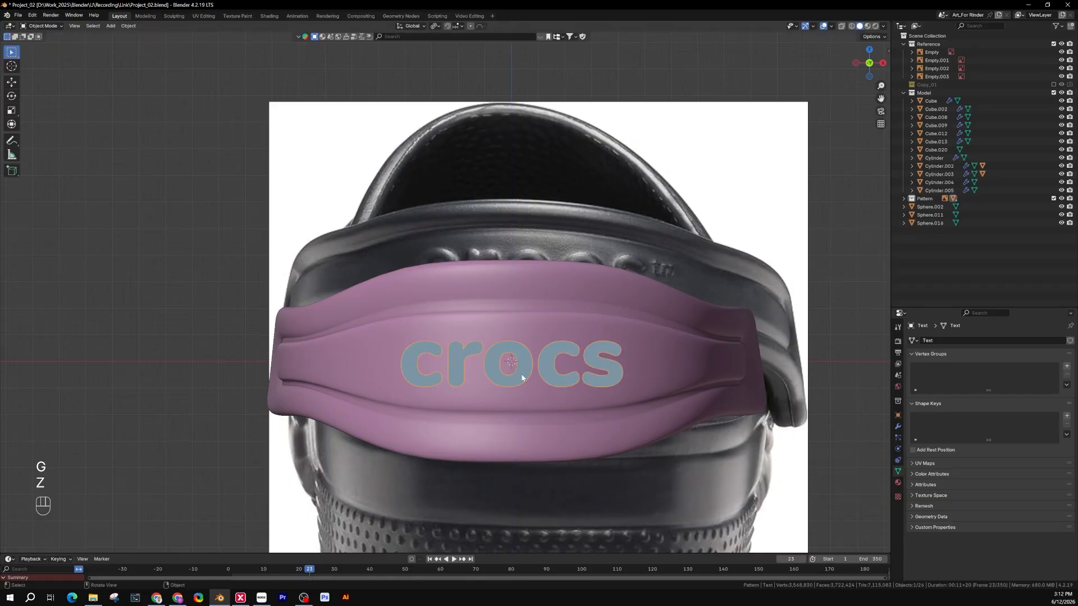
Inspect the "crocs" mesh's dense topology in Edit Mode and add a Decimate modifier set to Planar.
{"action": "middle_click_drag", "start_coordinate": [608, 379], "coordinate": [646, 362]}
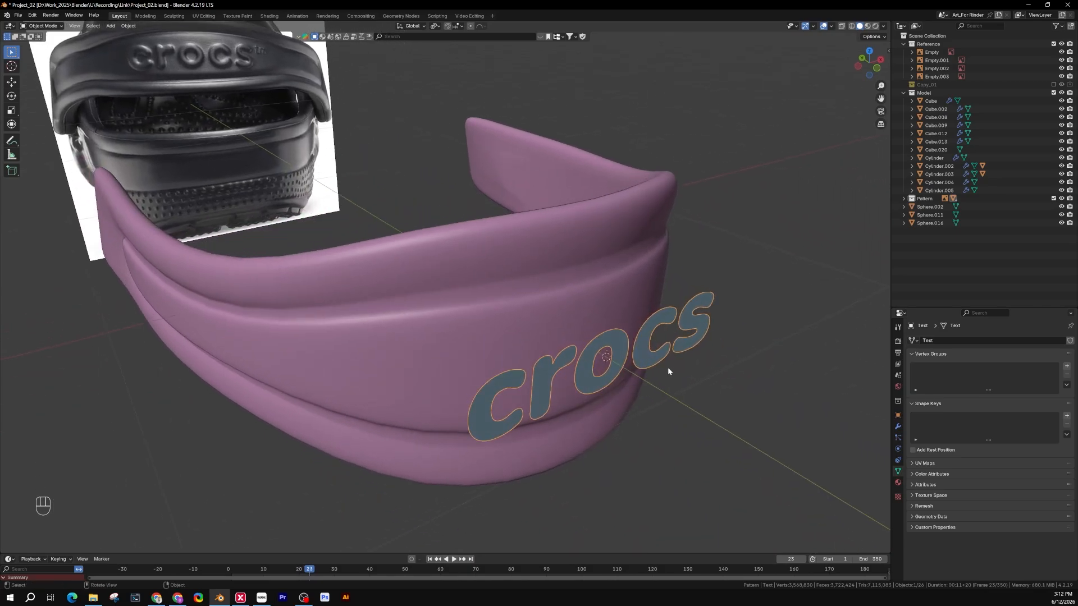
{"action": "key", "text": "Tab"}
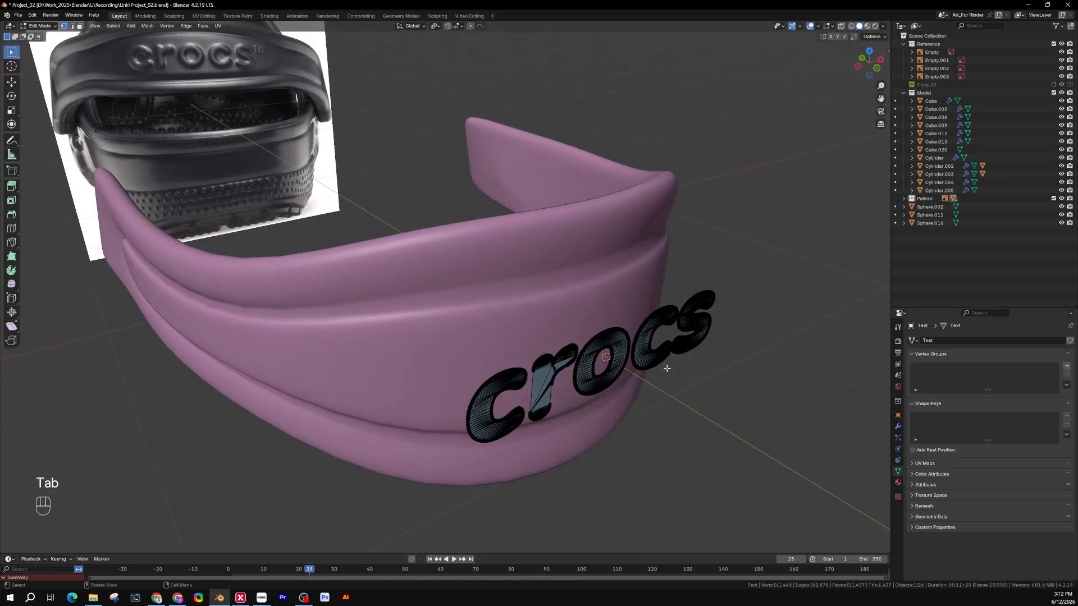
{"action": "middle_click_drag", "start_coordinate": [643, 362], "coordinate": [571, 307]}
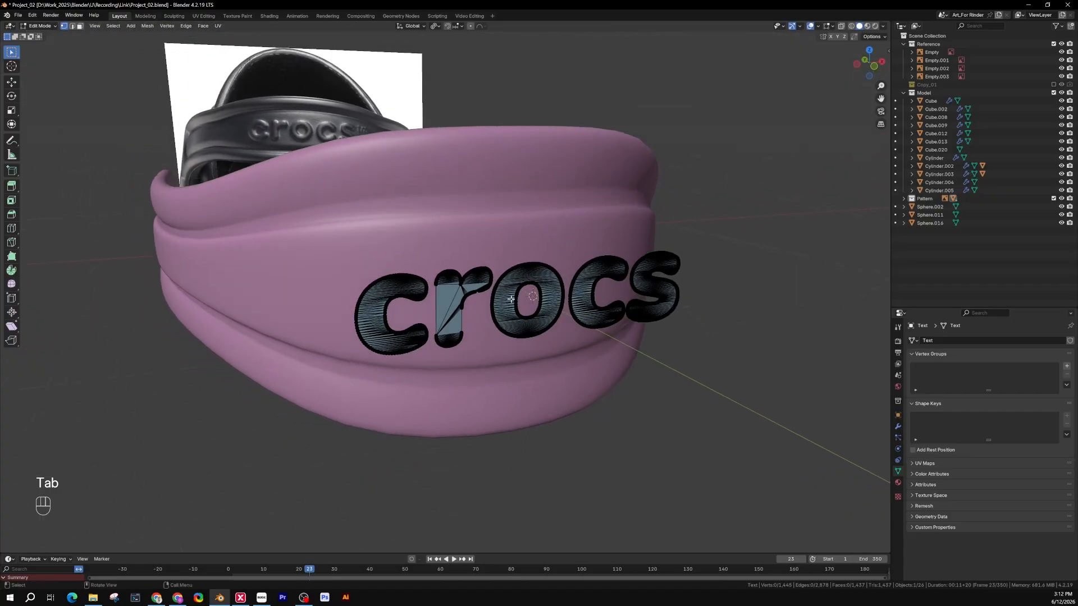
{"action": "key", "text": "Tab"}
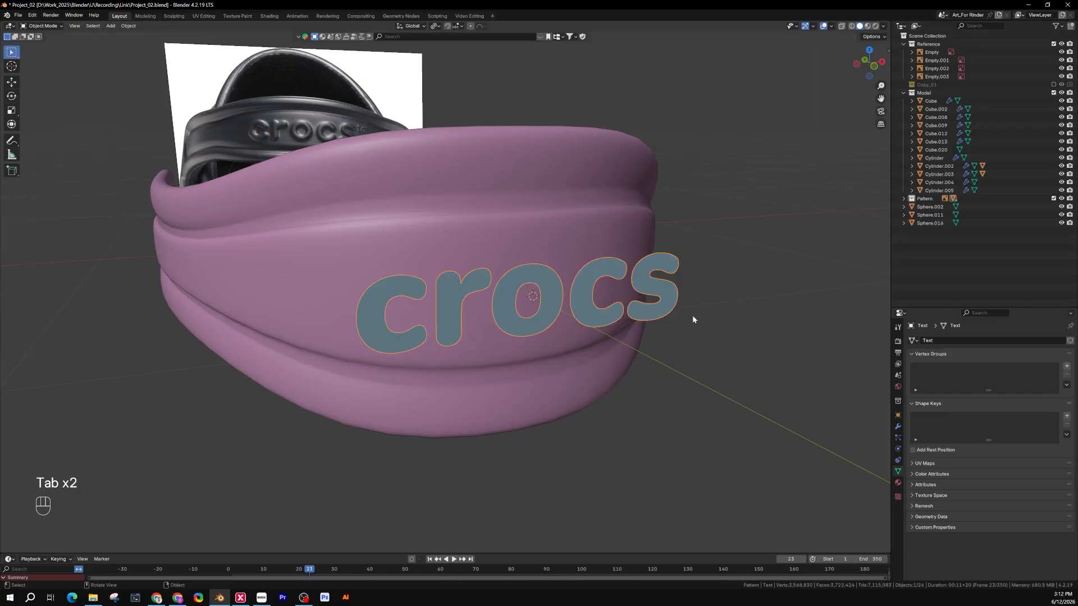
{"action": "left_click", "coordinate": [752, 333]}
{"action": "left_click", "coordinate": [655, 307]}
{"action": "left_click", "coordinate": [898, 426]}
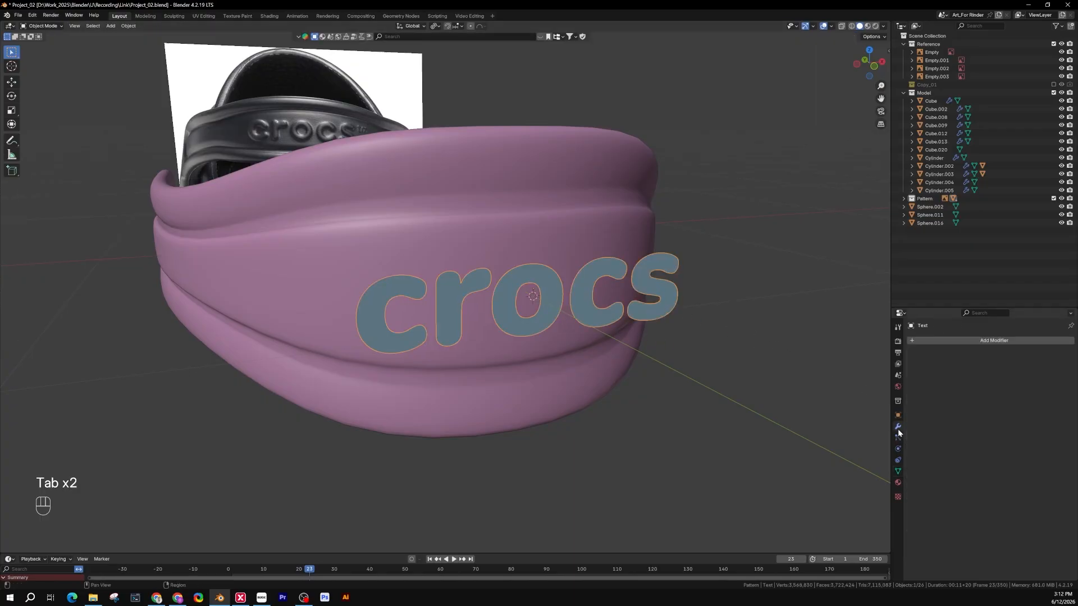
{"action": "left_click", "coordinate": [958, 339]}
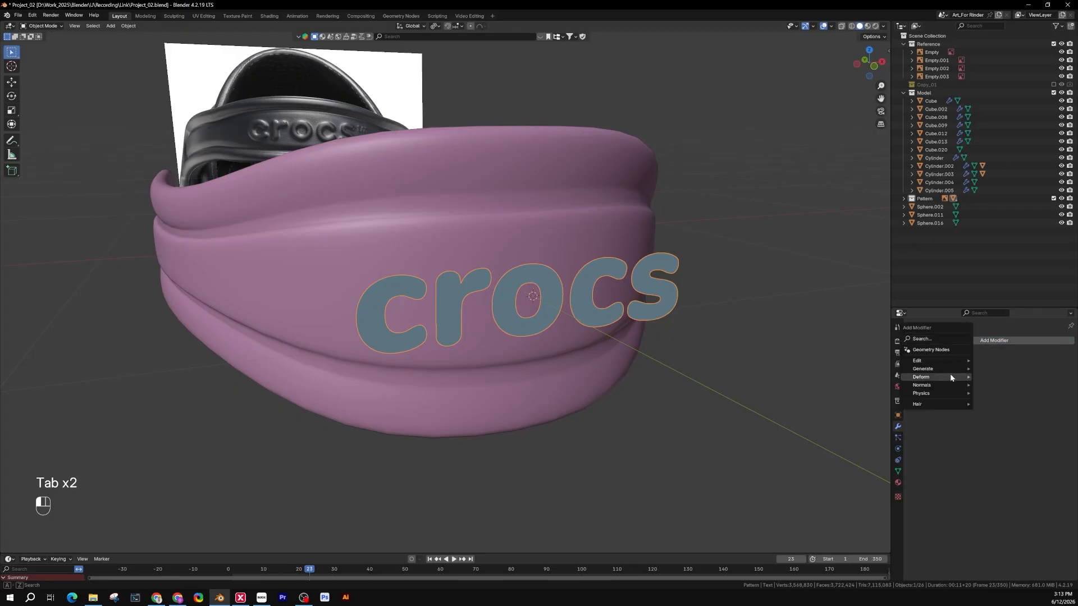
{"action": "mouse_move", "coordinate": [941, 368]}
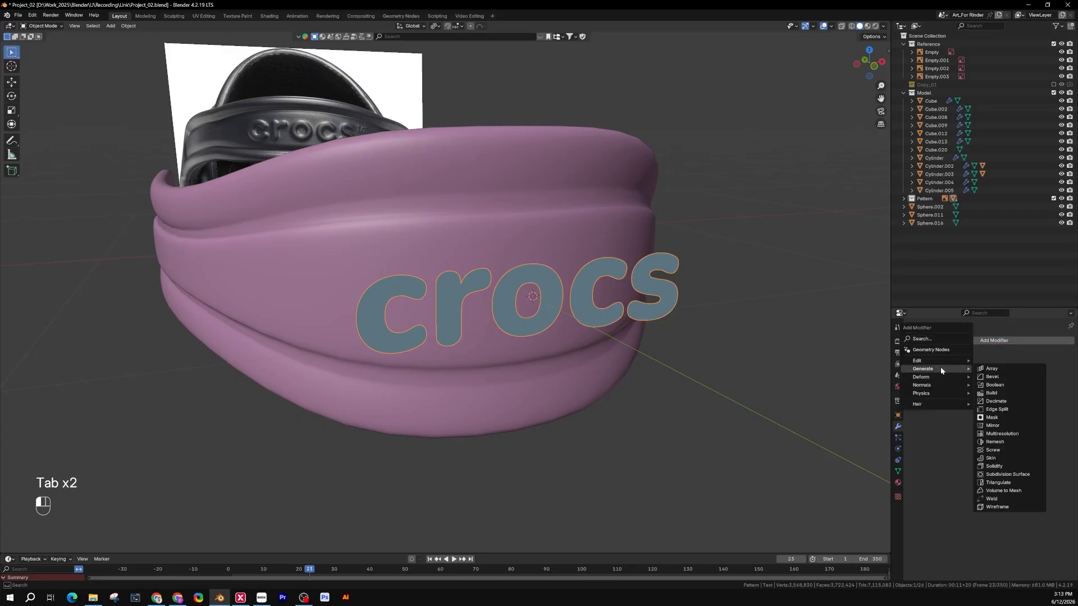
{"action": "left_click", "coordinate": [997, 401]}
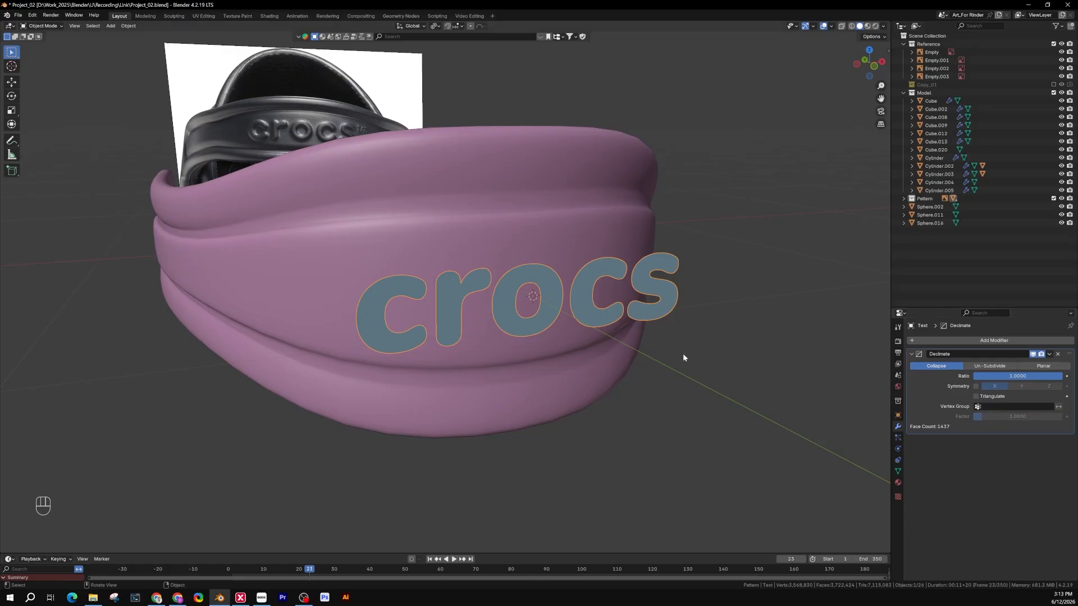
{"action": "left_click", "coordinate": [1045, 366]}
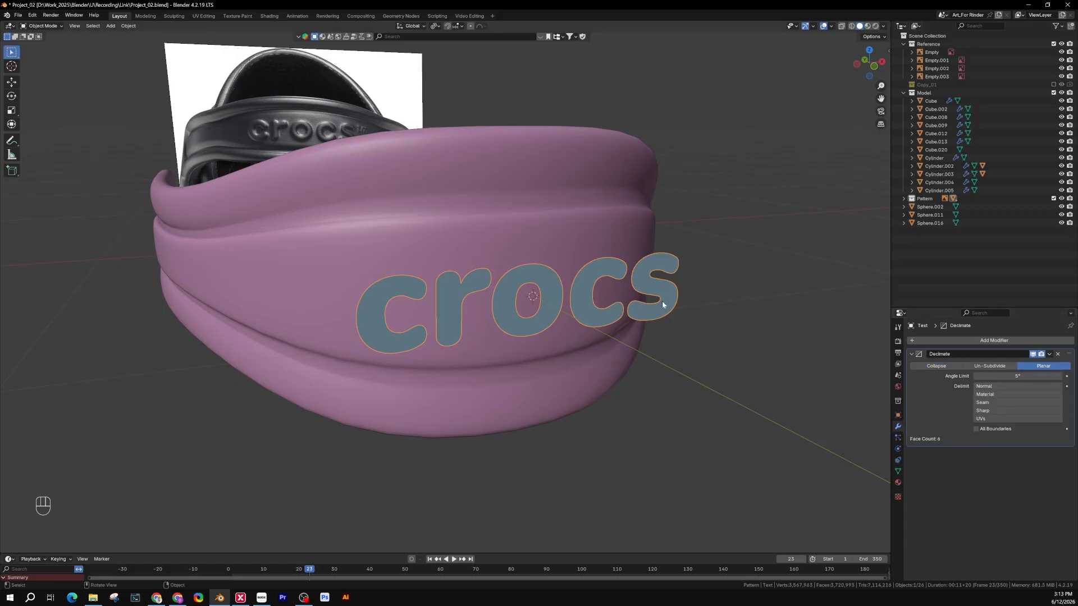
Apply the Decimate modifier to the "crocs" mesh and check the letters' topology in Edit Mode.
{"action": "key", "text": "Tab"}
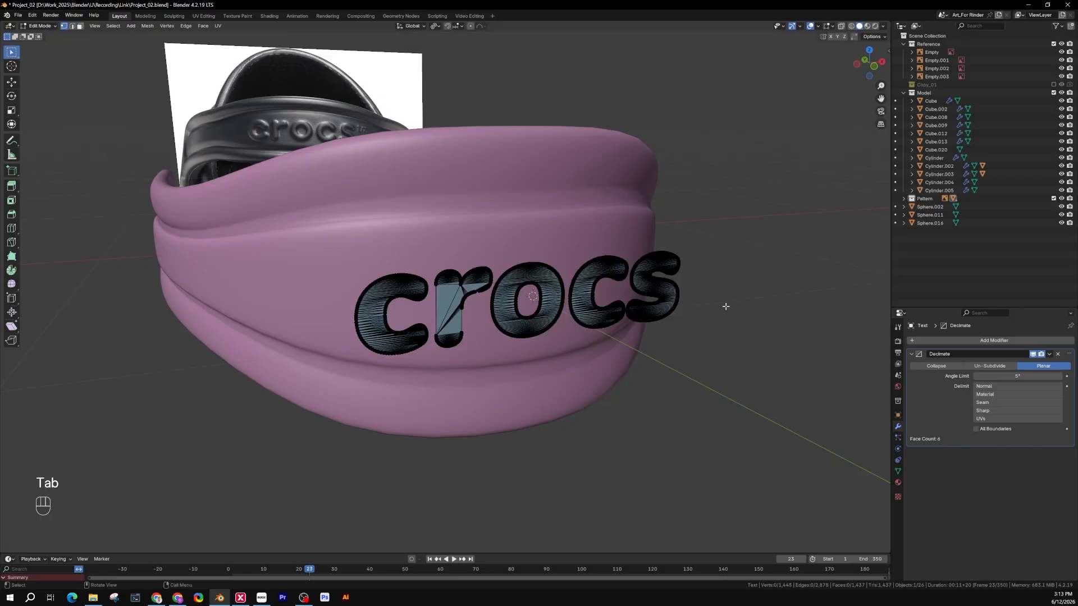
{"action": "key", "text": "Tab"}
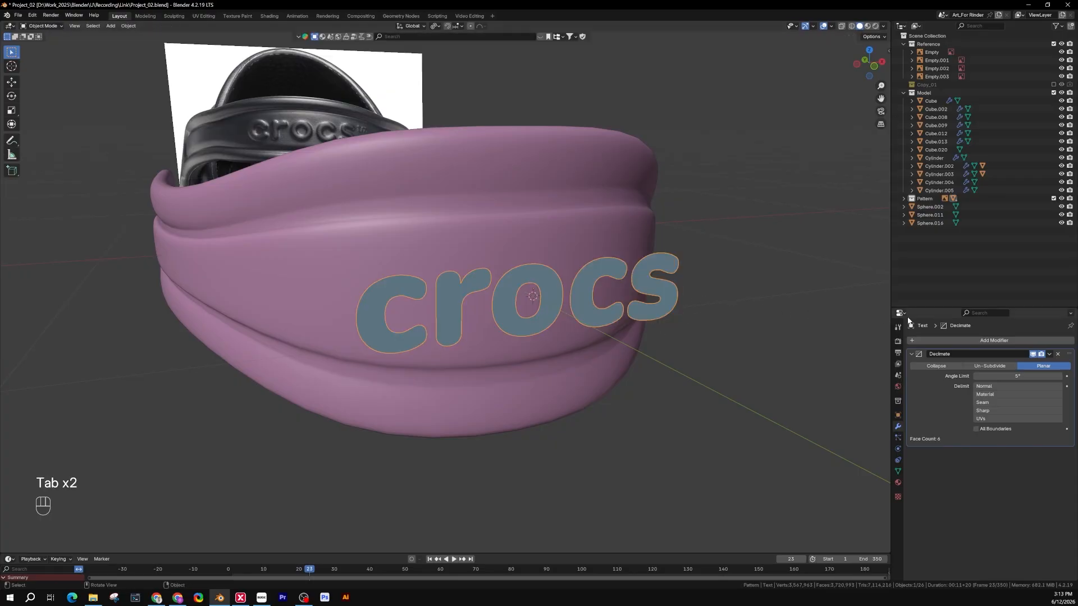
{"action": "left_click", "coordinate": [1048, 357]}
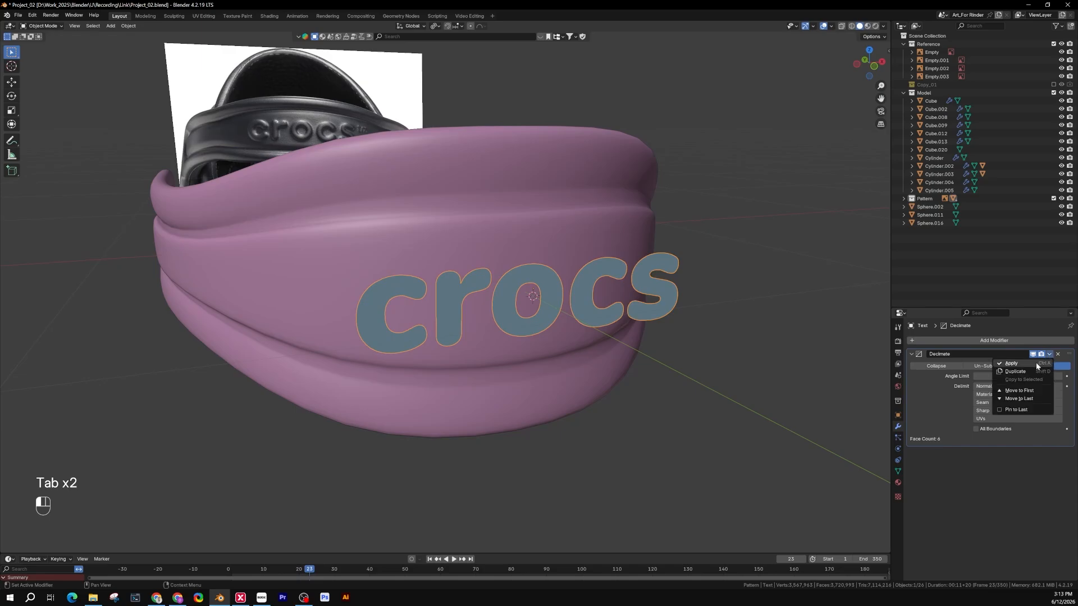
{"action": "left_click", "coordinate": [1036, 362]}
{"action": "key", "text": "Tab"}
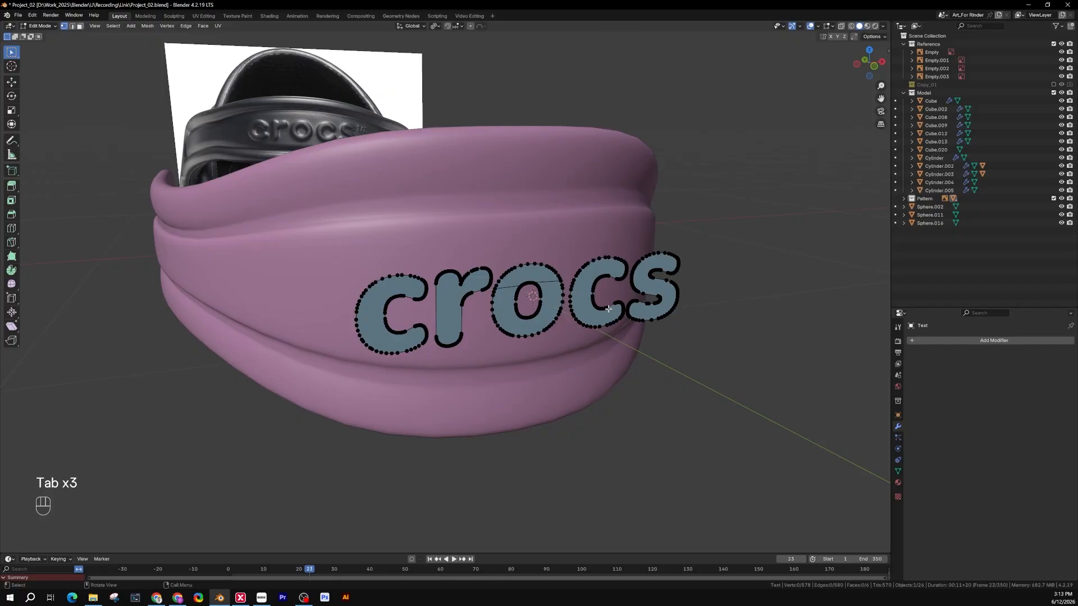
{"action": "key", "text": "Tab"}
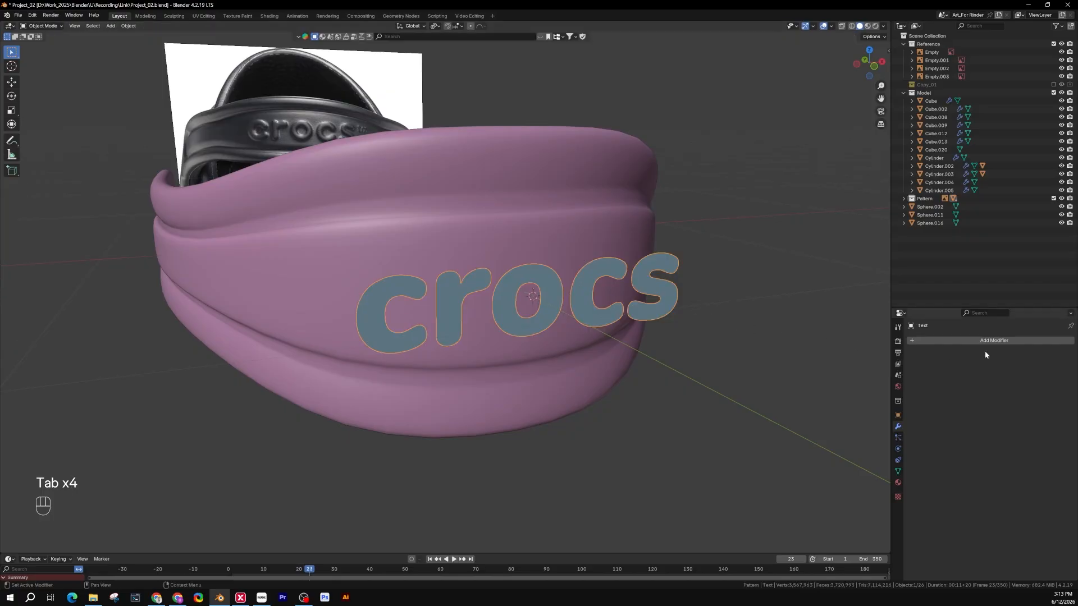
Add a Solidify modifier to the "crocs" mesh and set its thickness to about -8.6 cm.
{"action": "middle_click_drag", "start_coordinate": [700, 304], "coordinate": [589, 309]}
{"action": "middle_click_drag", "start_coordinate": [711, 355], "coordinate": [581, 303]}
{"action": "scroll", "coordinate": [581, 301], "scroll_direction": "up", "scroll_amount": 3}
{"action": "left_click", "coordinate": [591, 297]}
{"action": "left_click", "coordinate": [599, 266]}
{"action": "left_click", "coordinate": [948, 340]}
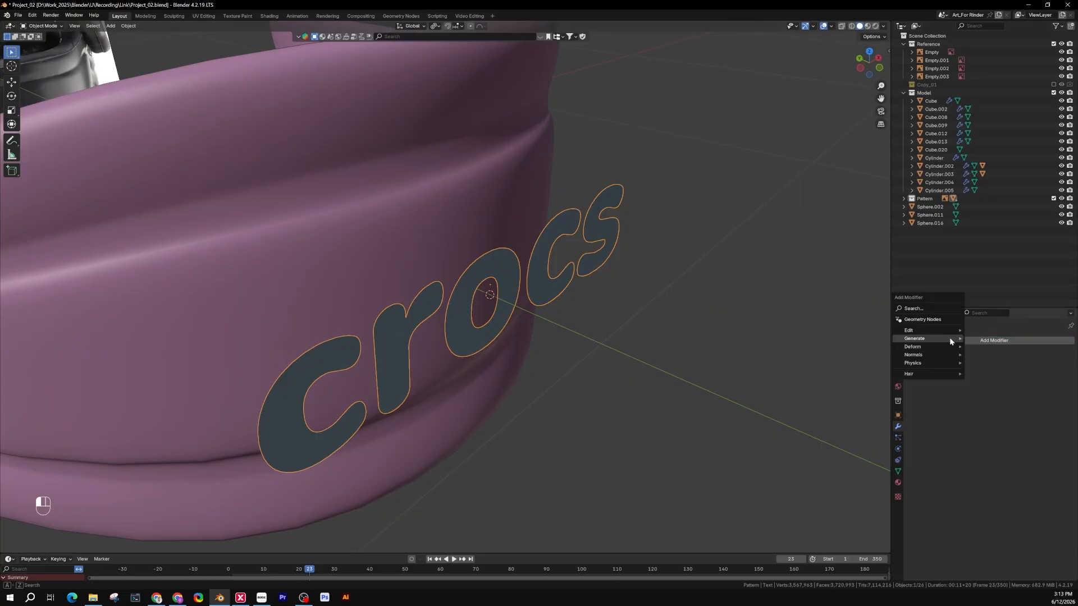
{"action": "mouse_move", "coordinate": [929, 341]}
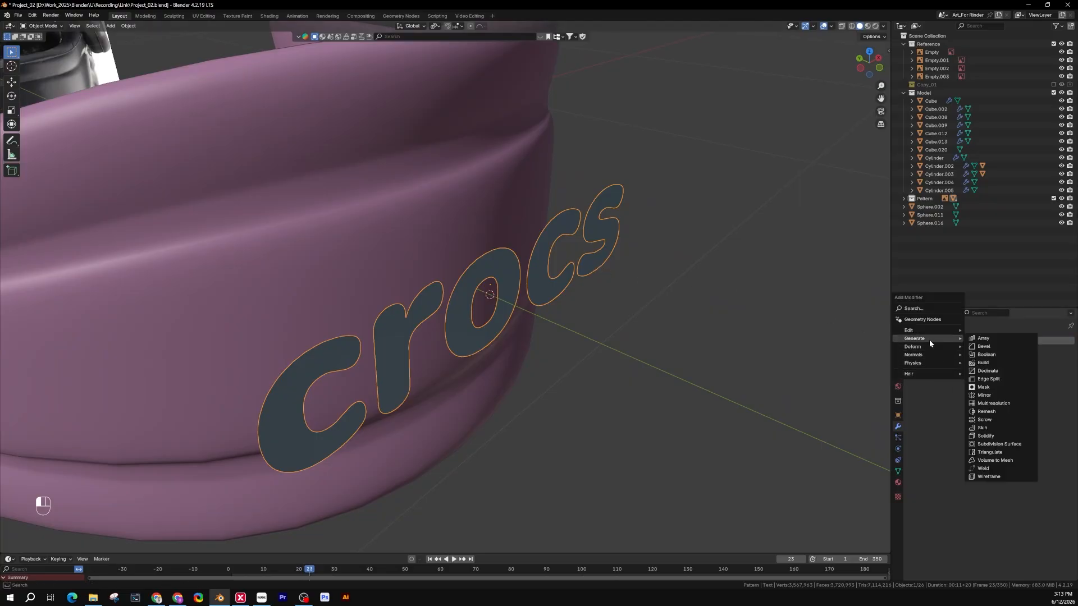
{"action": "left_click", "coordinate": [986, 436]}
{"action": "middle_click_drag", "start_coordinate": [459, 344], "coordinate": [483, 343]}
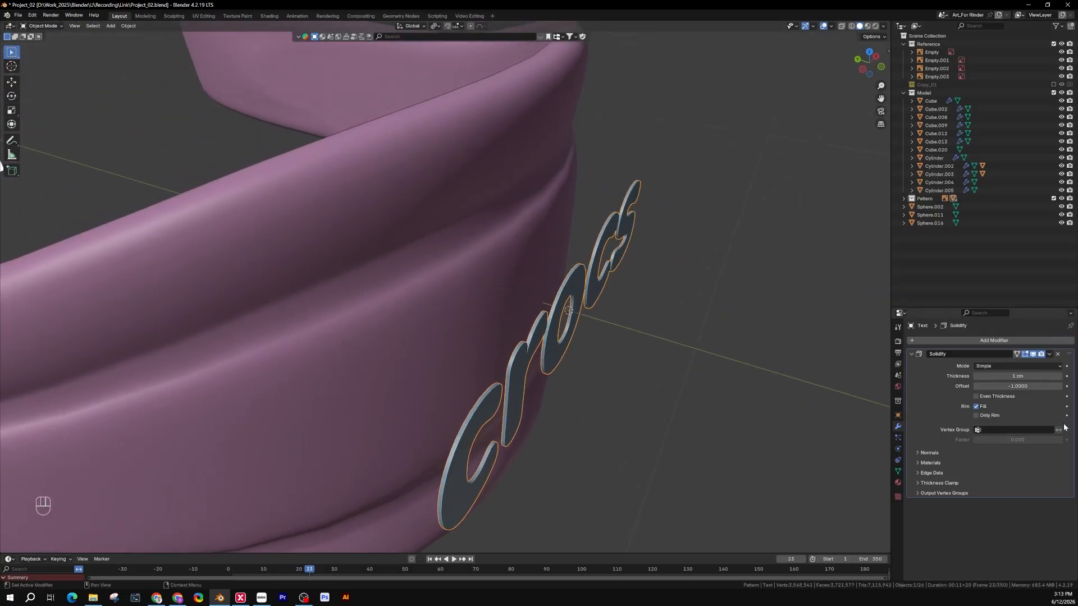
{"action": "left_click_drag", "start_coordinate": [1017, 376], "coordinate": [967, 376], "text": "shift"}
{"action": "middle_click_drag", "start_coordinate": [672, 374], "coordinate": [598, 335]}
{"action": "key", "text": "Tab"}
{"action": "key", "text": "Tab"}
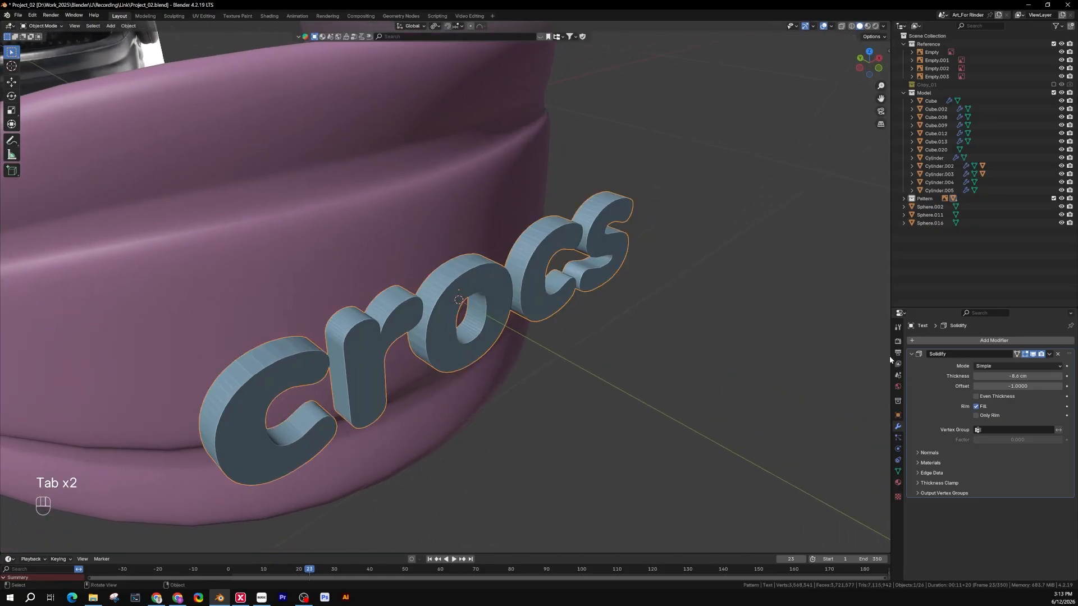
Apply the Solidify modifier and examine the thickened letters' topology from several angles in Edit Mode.
{"action": "left_click", "coordinate": [1050, 354]}
{"action": "left_click", "coordinate": [1028, 367]}
{"action": "middle_click_drag", "start_coordinate": [598, 336], "coordinate": [635, 334]}
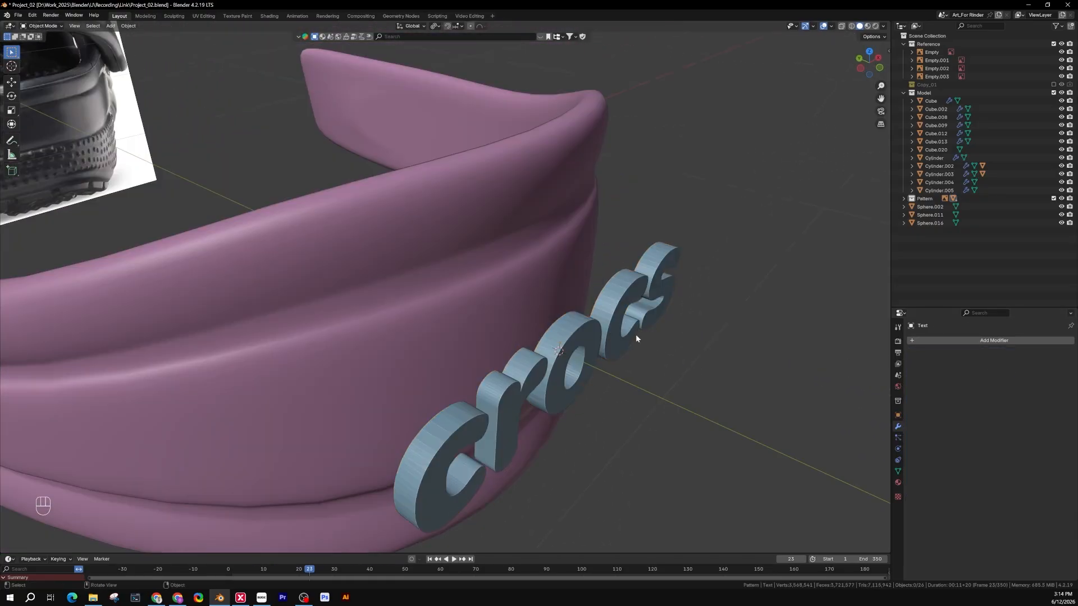
{"action": "key", "text": "Tab"}
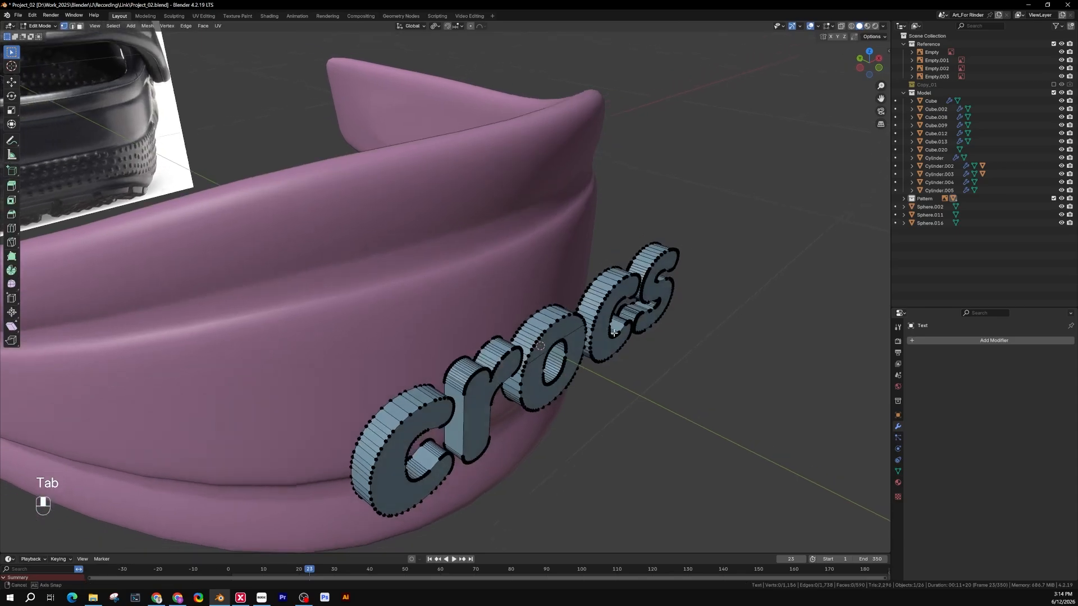
{"action": "scroll", "coordinate": [606, 314], "scroll_direction": "up", "scroll_amount": 4}
{"action": "scroll", "coordinate": [593, 294], "scroll_direction": "up", "scroll_amount": 2}
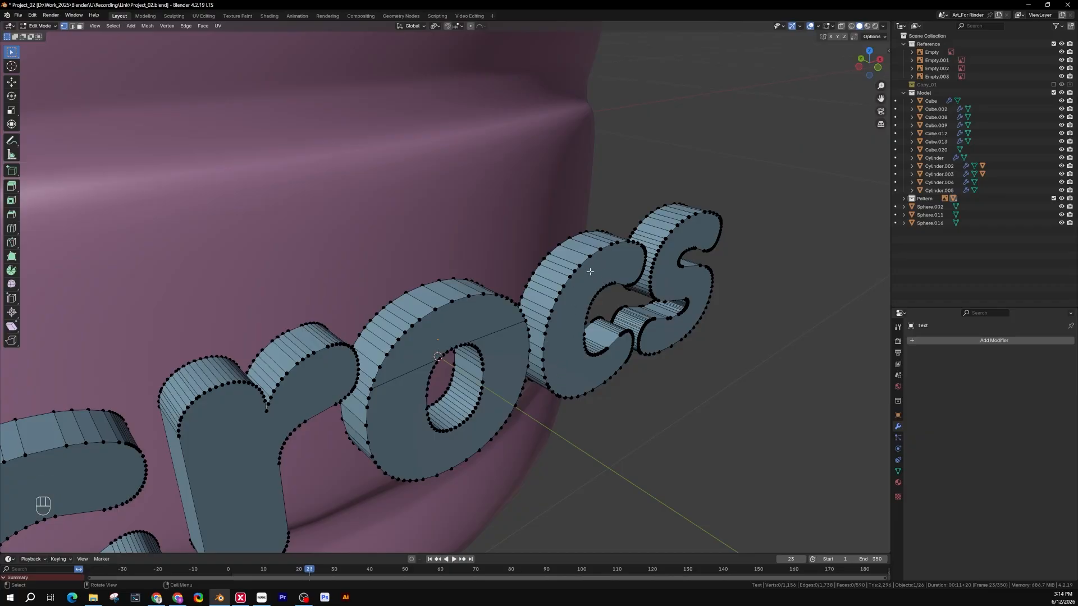
{"action": "middle_click_drag", "start_coordinate": [557, 371], "coordinate": [509, 328]}
{"action": "scroll", "coordinate": [571, 379], "scroll_direction": "down", "scroll_amount": 4}
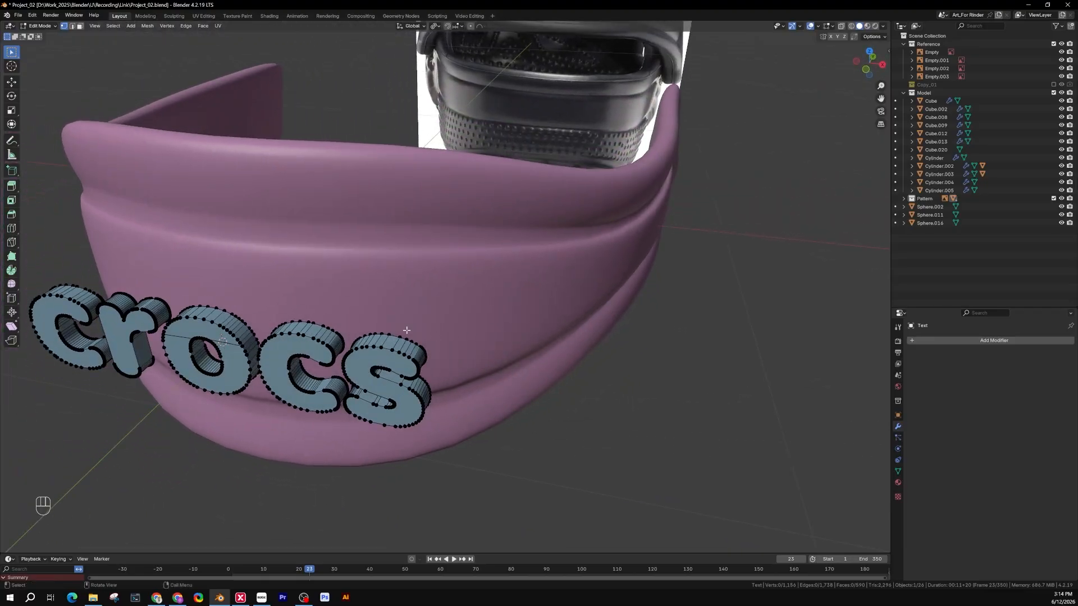
{"action": "middle_click_drag", "start_coordinate": [302, 323], "coordinate": [564, 361]}
{"action": "key", "text": "Tab"}
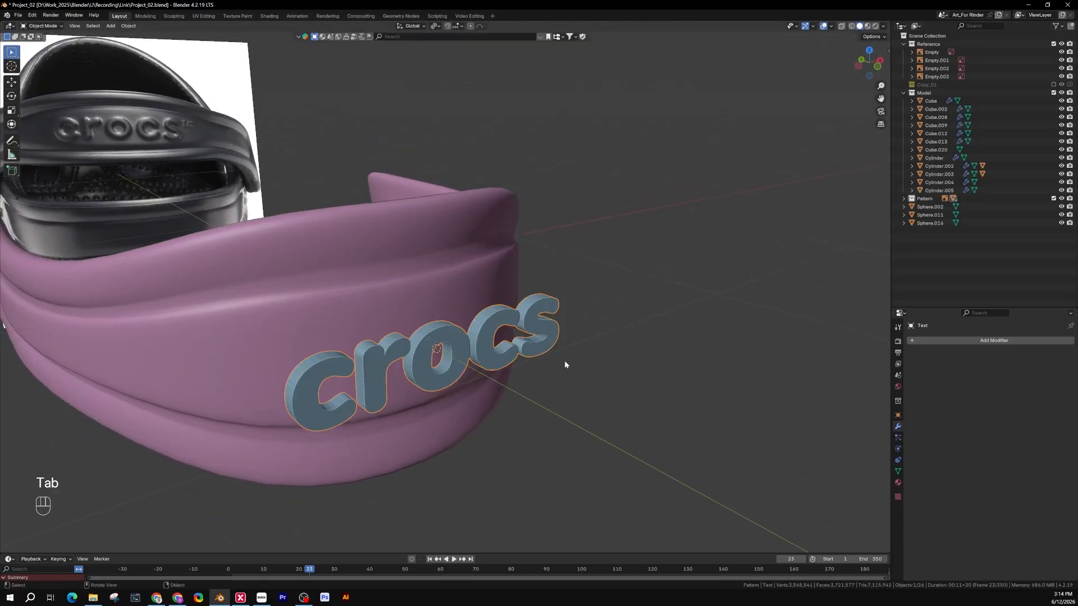
Add a Remesh modifier to the thickened "crocs" mesh.
{"action": "middle_click_drag", "start_coordinate": [631, 355], "coordinate": [730, 348]}
{"action": "left_click", "coordinate": [976, 340]}
{"action": "mouse_move", "coordinate": [963, 349]}
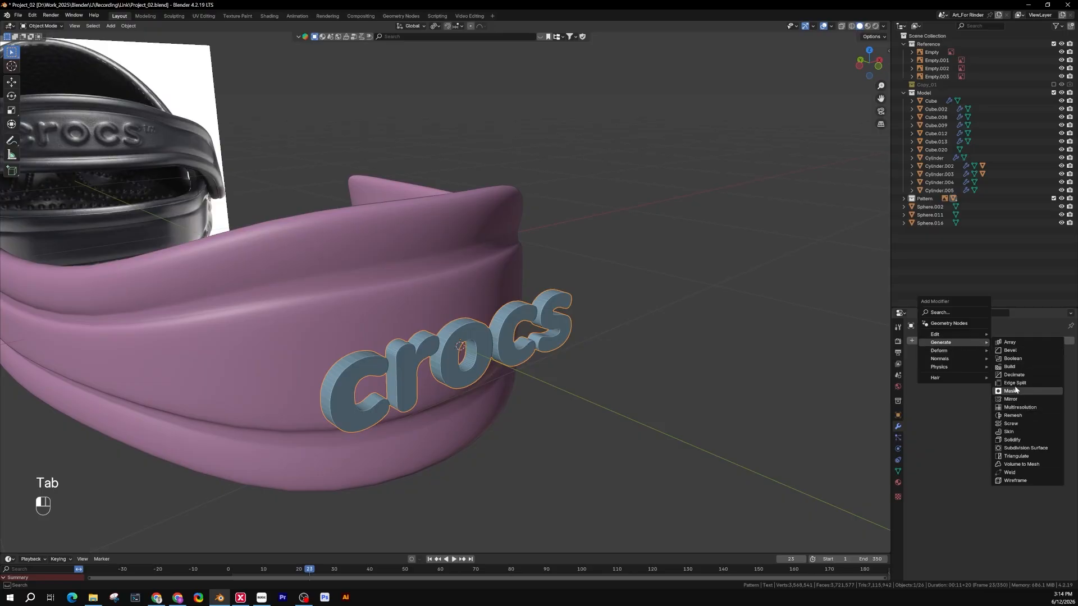
{"action": "left_click", "coordinate": [1014, 416]}
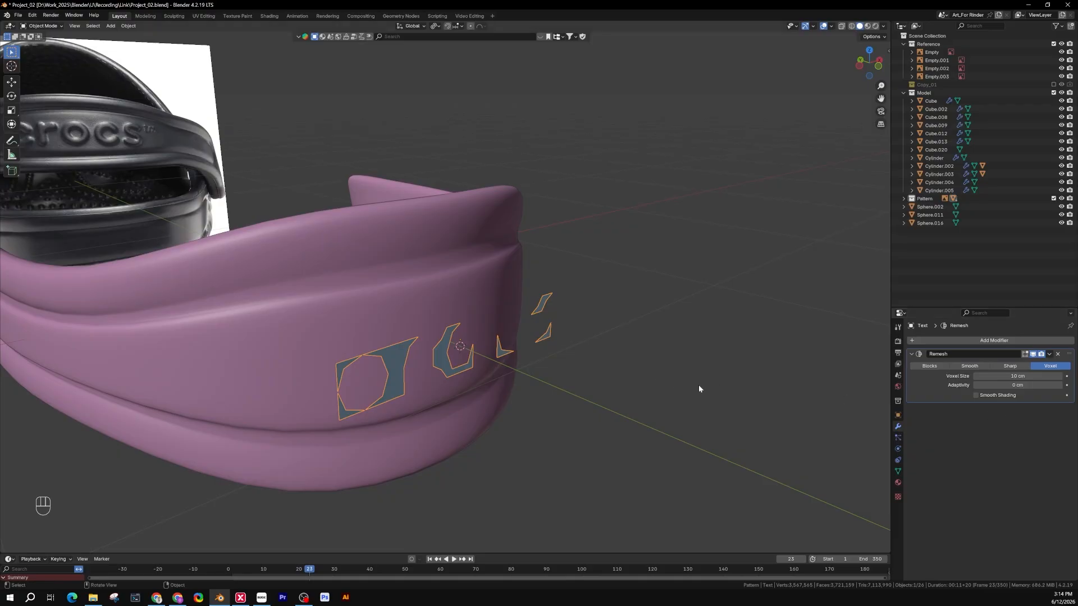
{"action": "scroll", "coordinate": [368, 345], "scroll_direction": "up", "scroll_amount": 2}
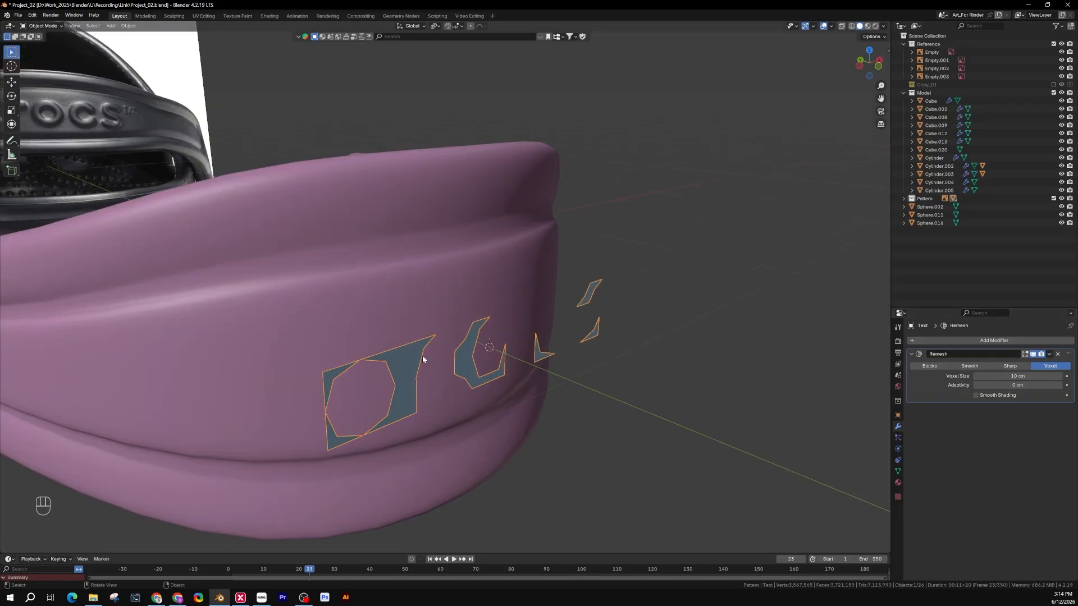
{"action": "middle_click_drag", "start_coordinate": [459, 375], "coordinate": [477, 378]}
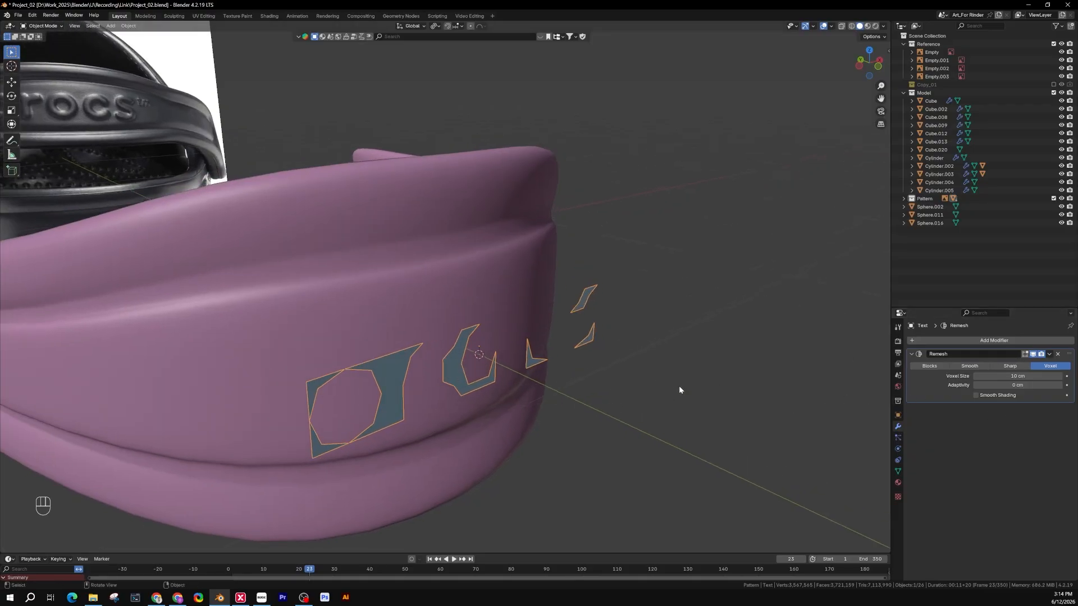
Set the Remesh modifier to Sharp with an octree depth of 8 and turn off Remove Disconnected.
{"action": "left_click", "coordinate": [1010, 366]}
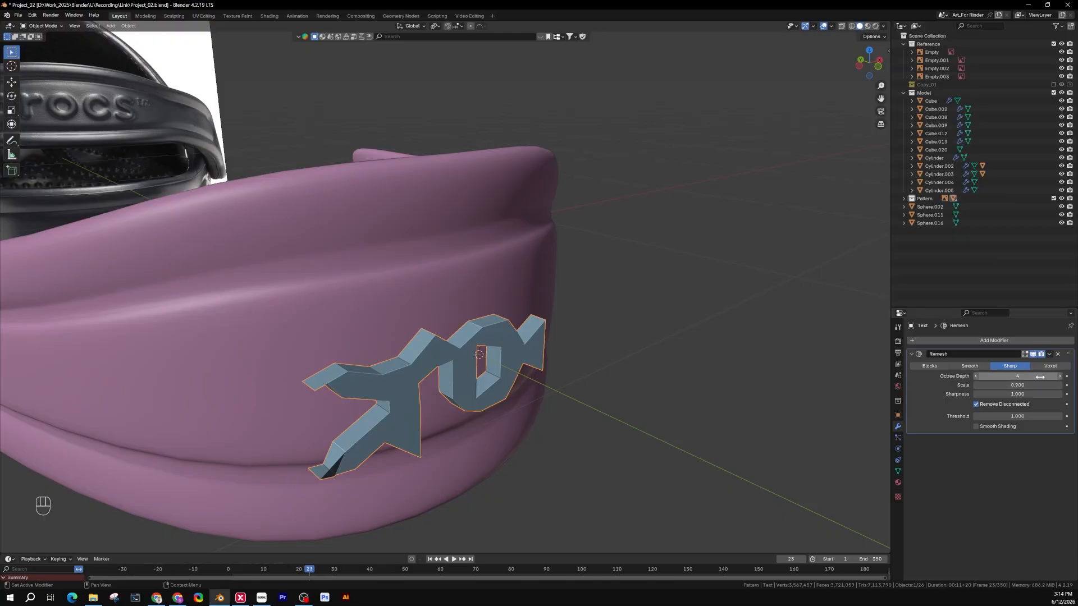
{"action": "left_click", "coordinate": [1017, 377]}
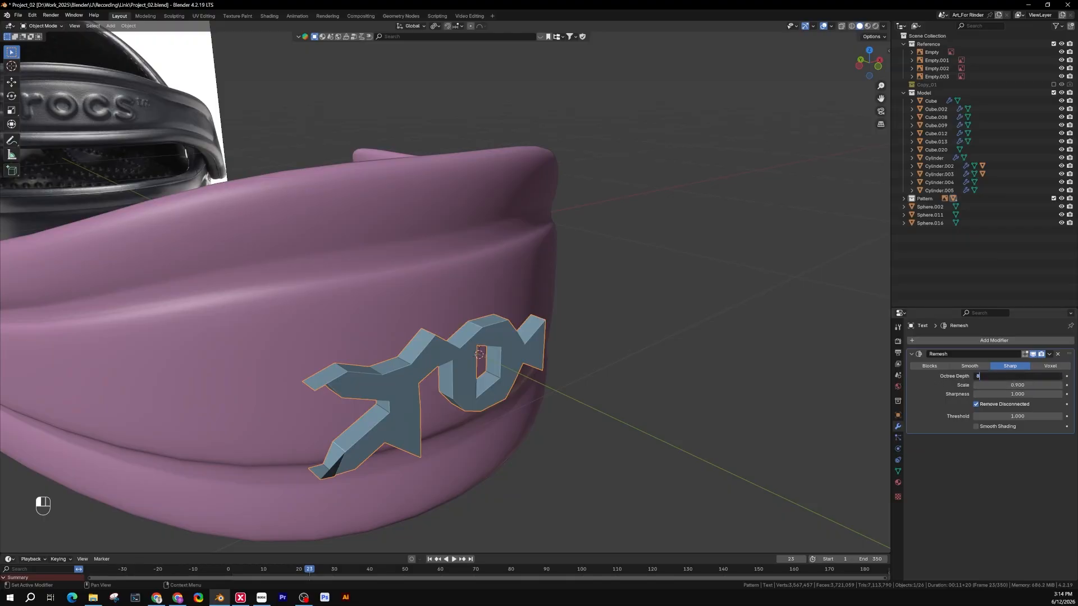
{"action": "type", "text": "8"}
{"action": "key", "text": "Return"}
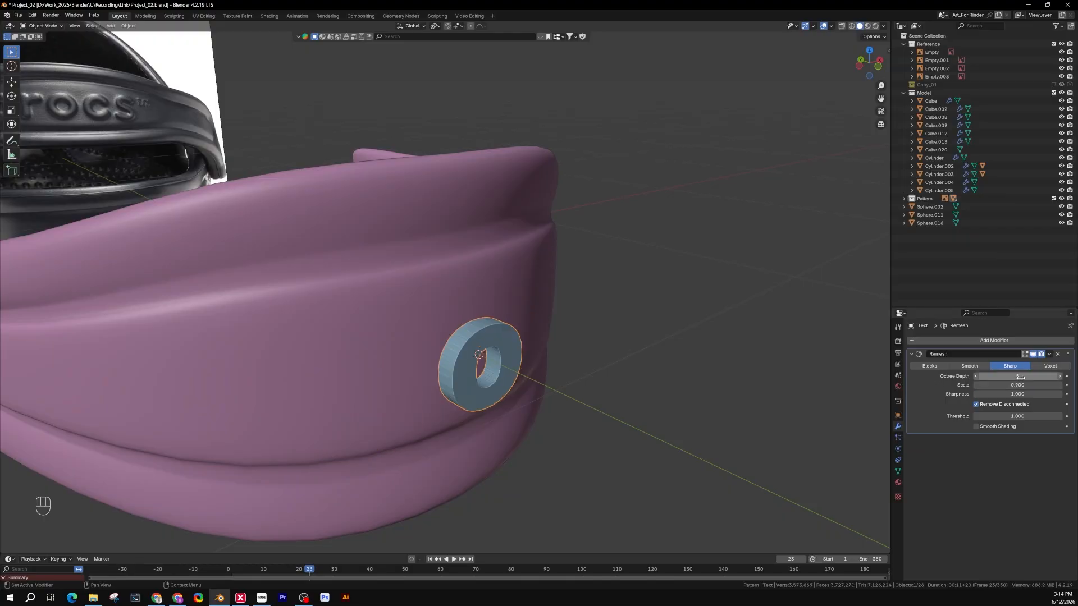
{"action": "left_click", "coordinate": [981, 406]}
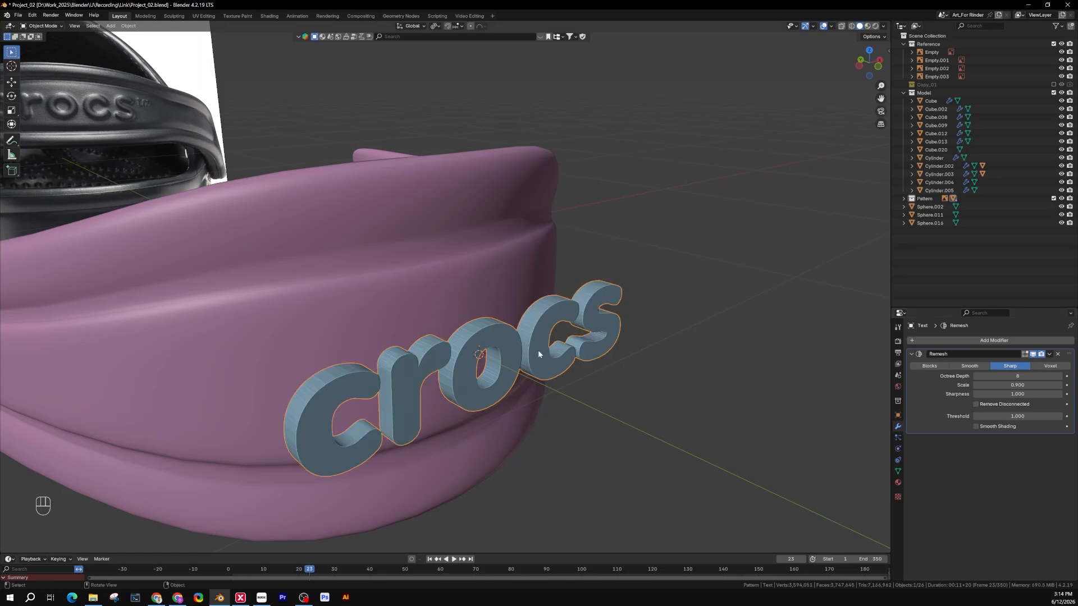
Check the "crocs" letters in Edit Mode and apply the Remesh modifier.
{"action": "key", "text": "Tab"}
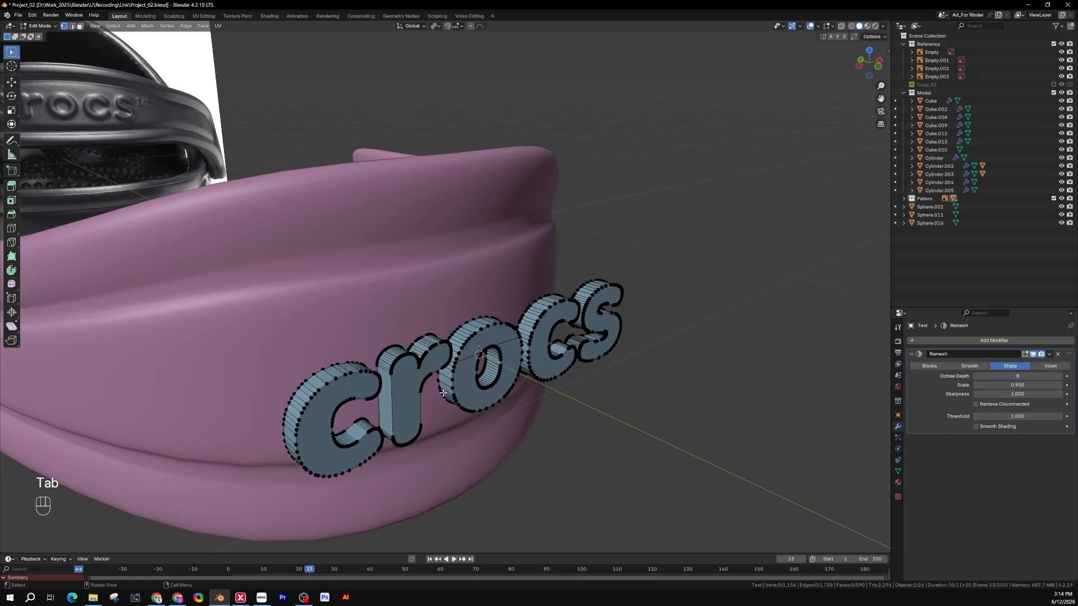
{"action": "key", "text": "Tab"}
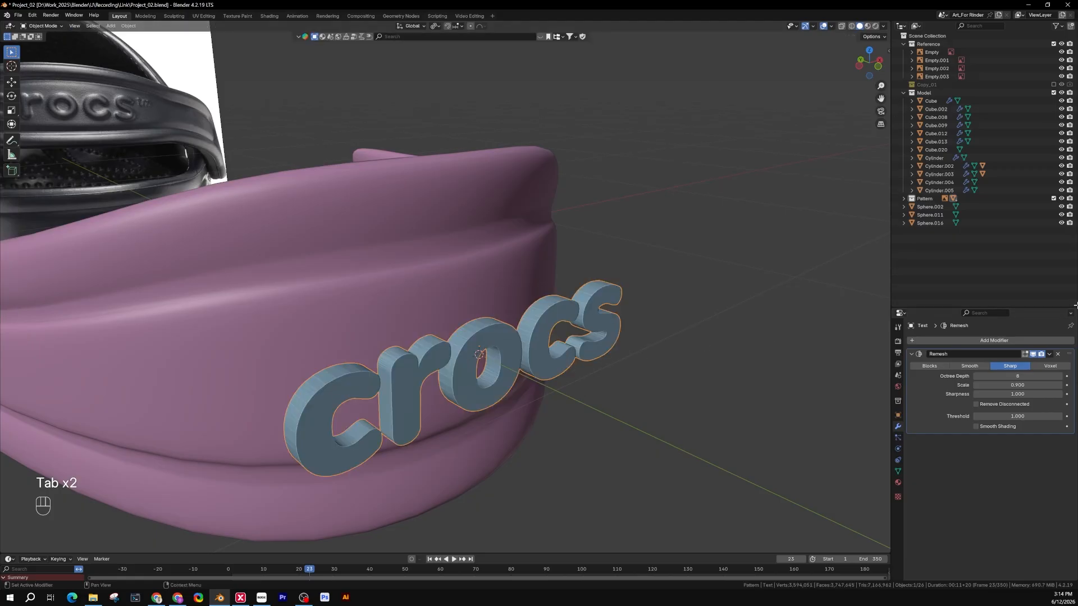
{"action": "left_click", "coordinate": [1049, 355]}
{"action": "left_click", "coordinate": [1012, 363]}
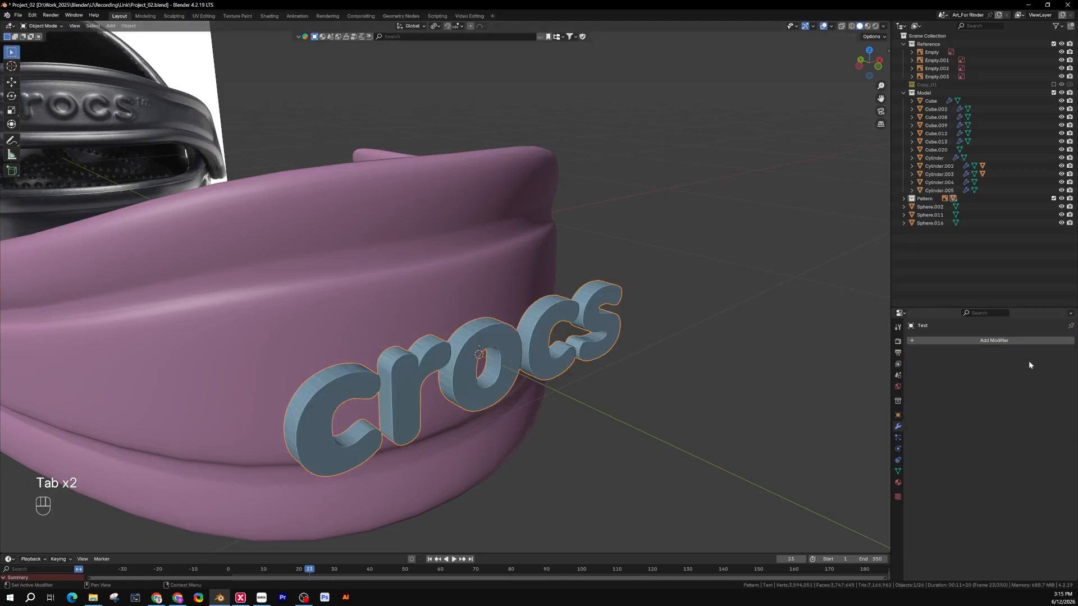
Inspect the remeshed letters' grid topology in Edit Mode, close up and from several angles.
{"action": "key", "text": "Tab"}
{"action": "middle_click_drag", "start_coordinate": [472, 378], "coordinate": [435, 358]}
{"action": "middle_click_drag", "start_coordinate": [411, 322], "coordinate": [538, 340], "text": "shift"}
{"action": "middle_click_drag", "start_coordinate": [538, 341], "coordinate": [571, 341]}
{"action": "scroll", "coordinate": [534, 334], "scroll_direction": "up", "scroll_amount": 6}
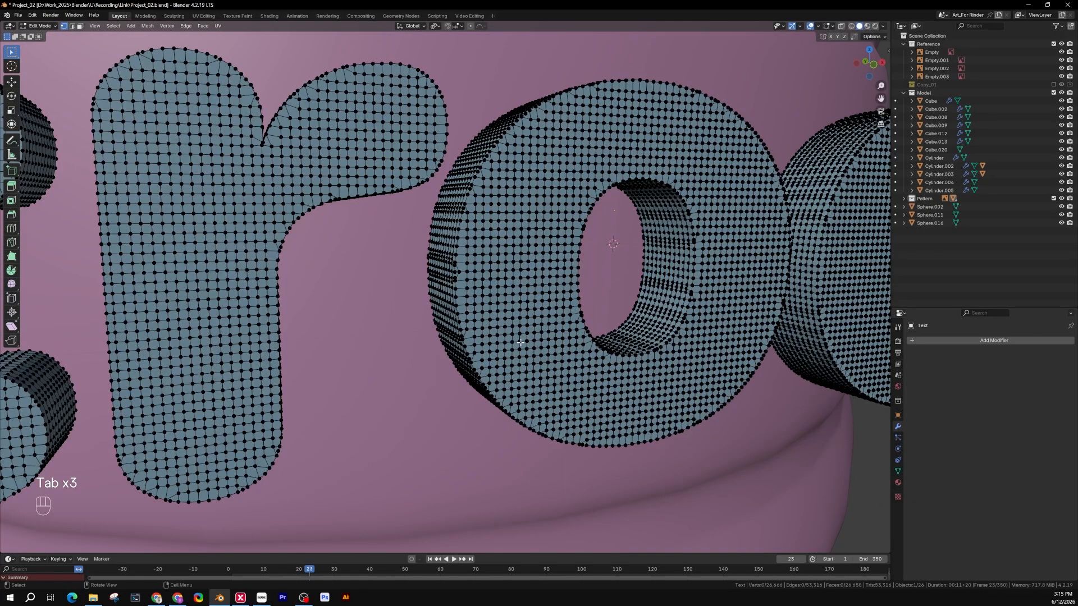
{"action": "scroll", "coordinate": [520, 342], "scroll_direction": "down", "scroll_amount": 8}
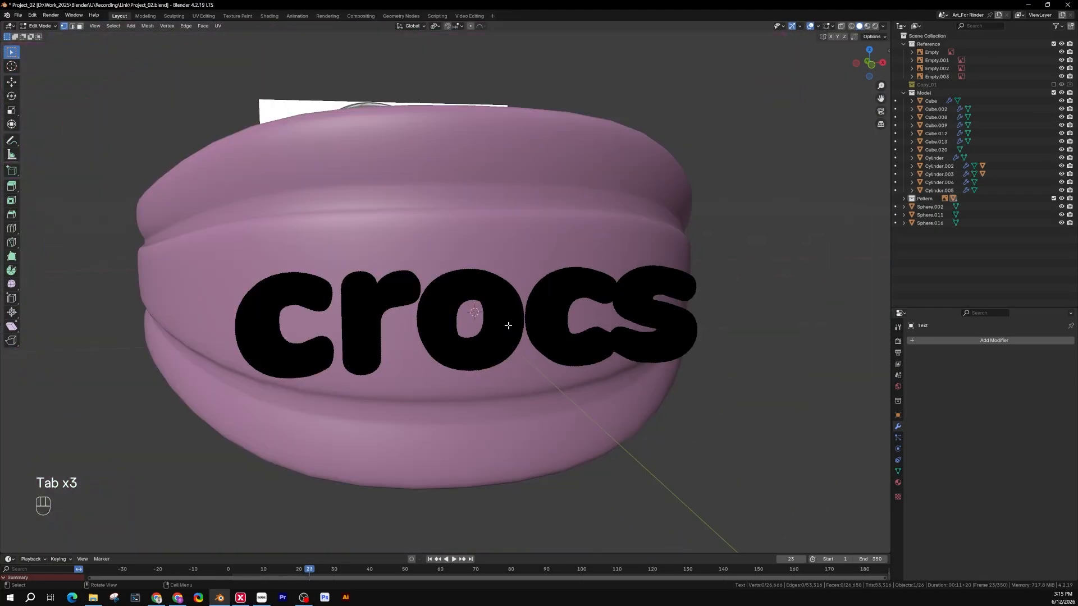
{"action": "middle_click_drag", "start_coordinate": [508, 326], "coordinate": [684, 332]}
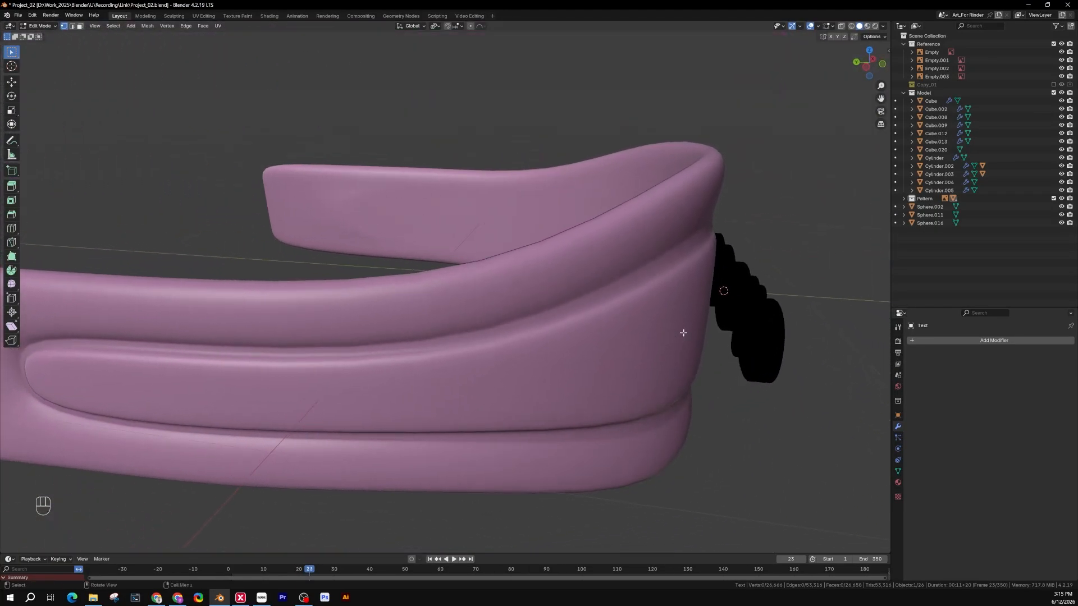
Examine the divisions through the letters' thickness from the side view, close up and at an angle.
{"action": "key", "text": "KP_1"}
{"action": "key", "text": "KP_3"}
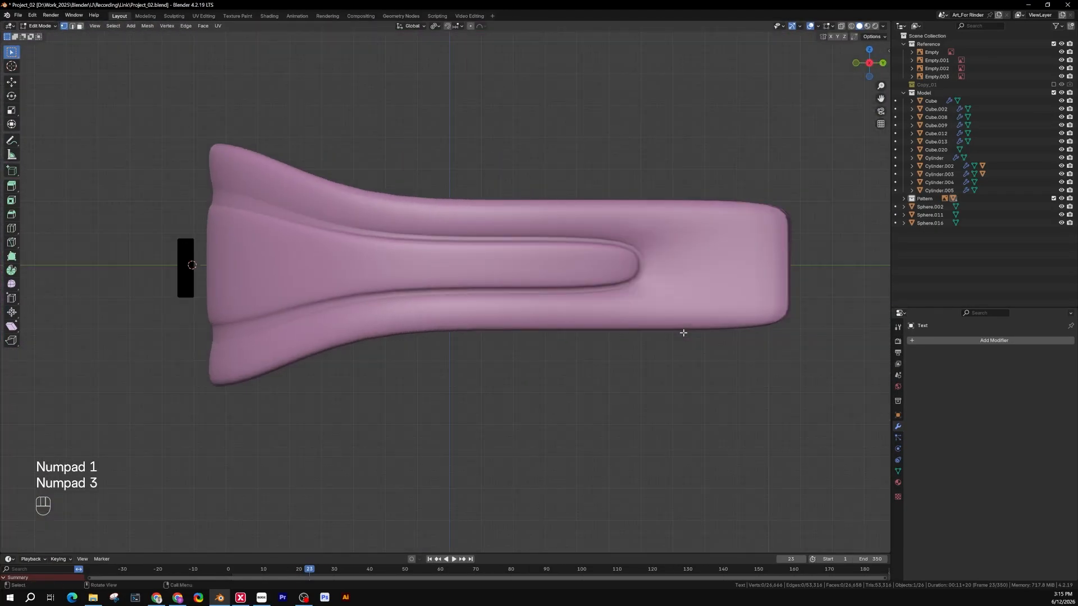
{"action": "middle_click_drag", "start_coordinate": [546, 318], "coordinate": [740, 308], "text": "shift"}
{"action": "scroll", "coordinate": [342, 267], "scroll_direction": "up", "scroll_amount": 4}
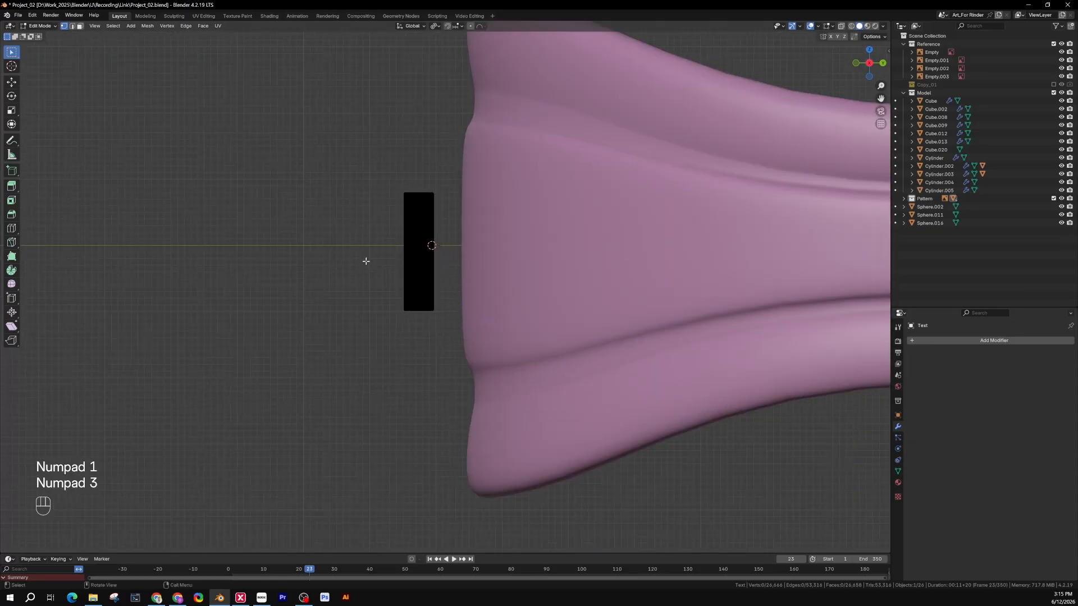
{"action": "middle_click_drag", "start_coordinate": [459, 259], "coordinate": [539, 298], "text": "shift"}
{"action": "scroll", "coordinate": [519, 278], "scroll_direction": "up", "scroll_amount": 5}
{"action": "scroll", "coordinate": [461, 276], "scroll_direction": "up", "scroll_amount": 2}
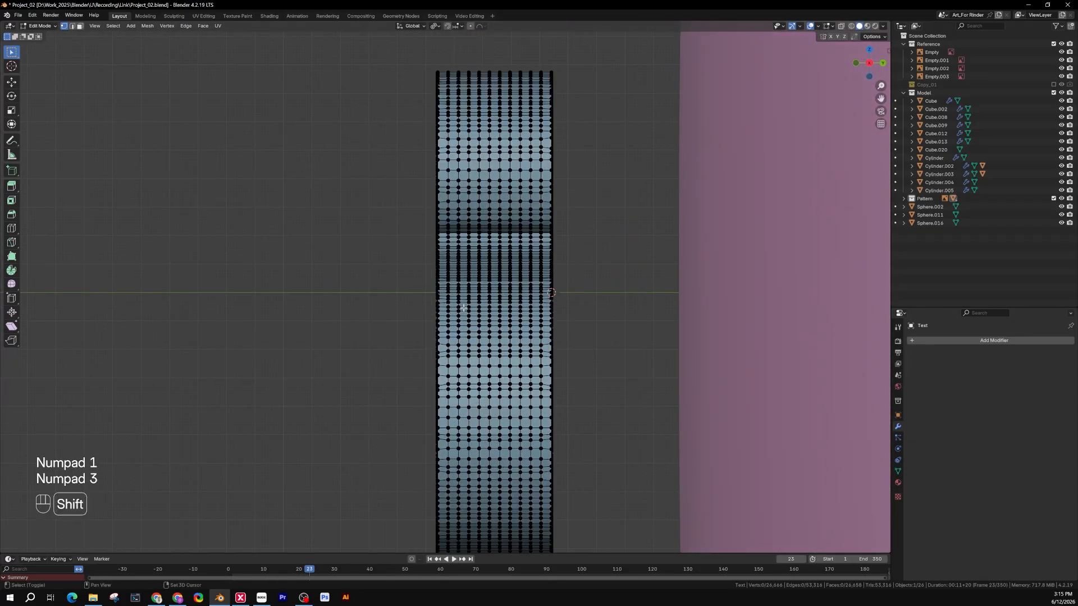
{"action": "middle_click_drag", "start_coordinate": [415, 106], "coordinate": [450, 116], "text": "shift"}
{"action": "scroll", "coordinate": [446, 197], "scroll_direction": "down", "scroll_amount": 3}
{"action": "middle_click_drag", "start_coordinate": [463, 259], "coordinate": [521, 266]}
{"action": "scroll", "coordinate": [525, 275], "scroll_direction": "down", "scroll_amount": 3}
{"action": "scroll", "coordinate": [671, 250], "scroll_direction": "down", "scroll_amount": 3}
Select the outermost vertex layer of the letters, on the side away from the strap, in a wireframe side view.
{"action": "key", "text": "2"}
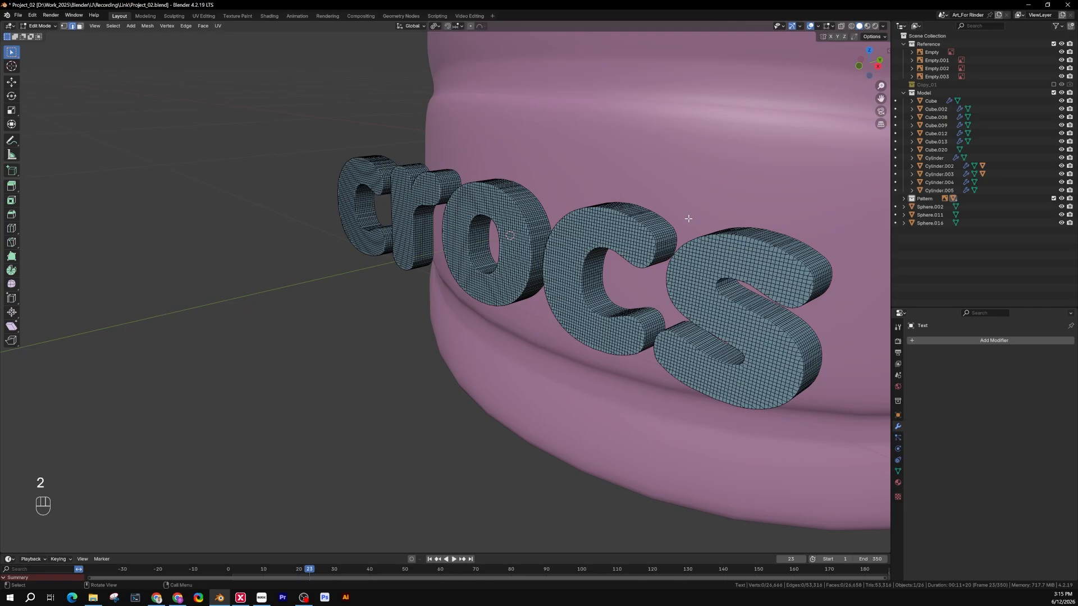
{"action": "key", "text": "KP_1"}
{"action": "key", "text": "KP_3"}
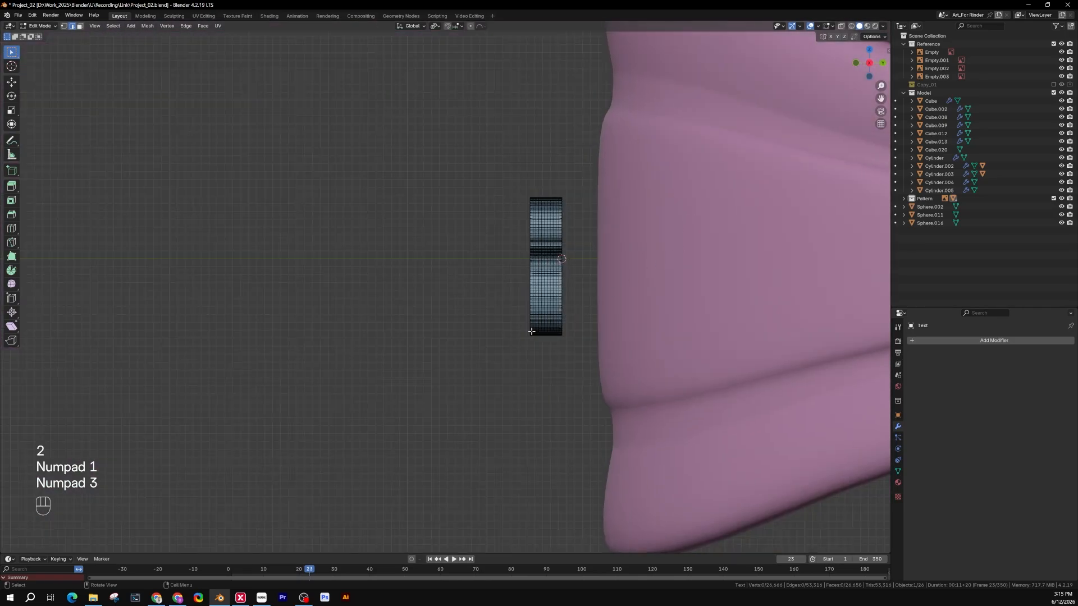
{"action": "key", "text": "z"}
{"action": "scroll", "coordinate": [537, 288], "scroll_direction": "up", "scroll_amount": 5}
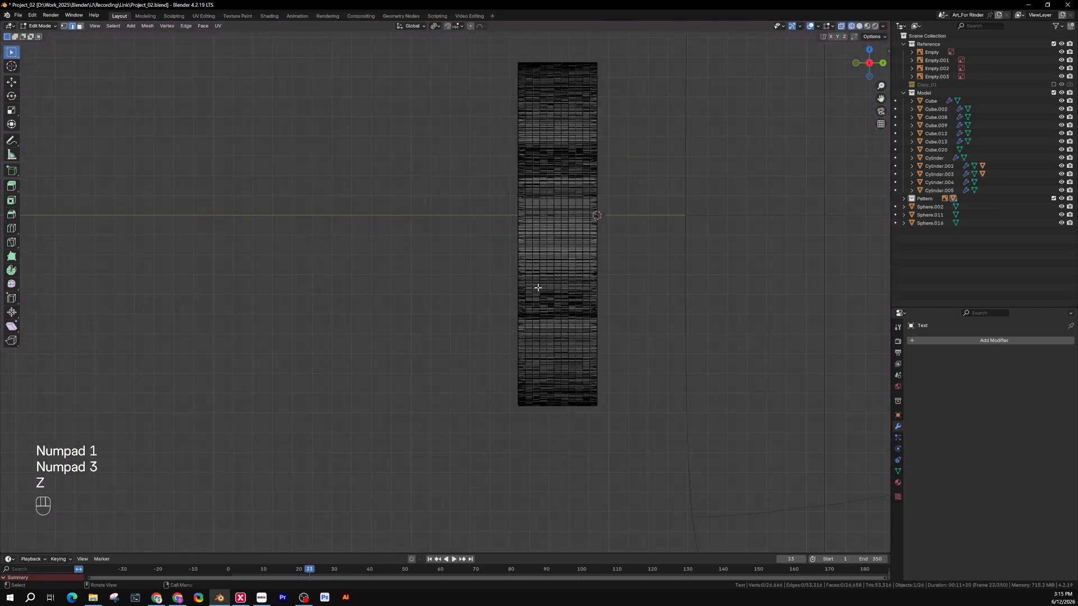
{"action": "key", "text": "1"}
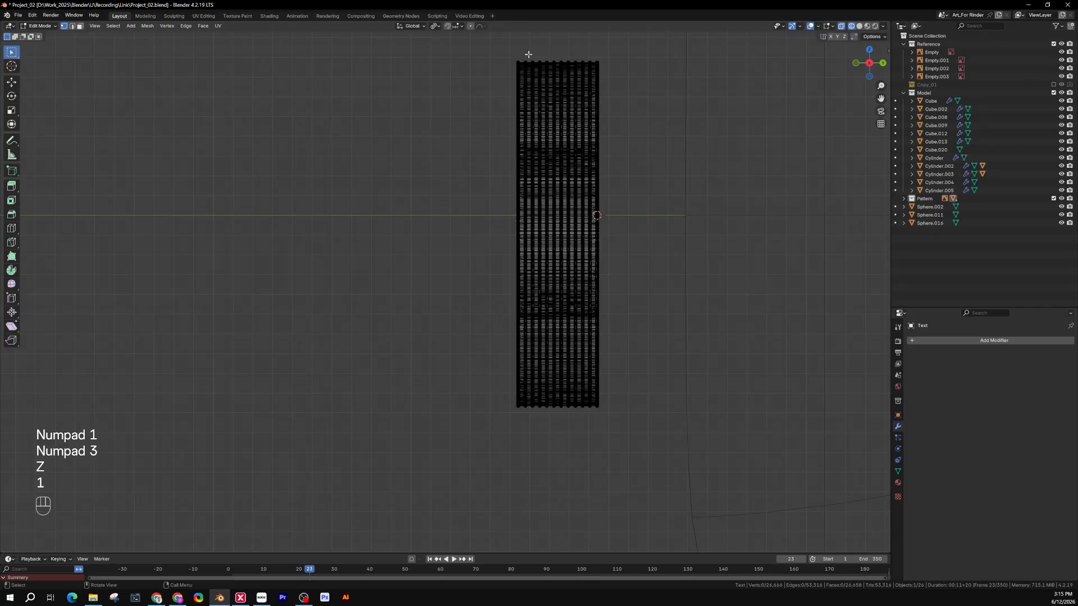
{"action": "left_click_drag", "start_coordinate": [517, 53], "coordinate": [505, 408]}
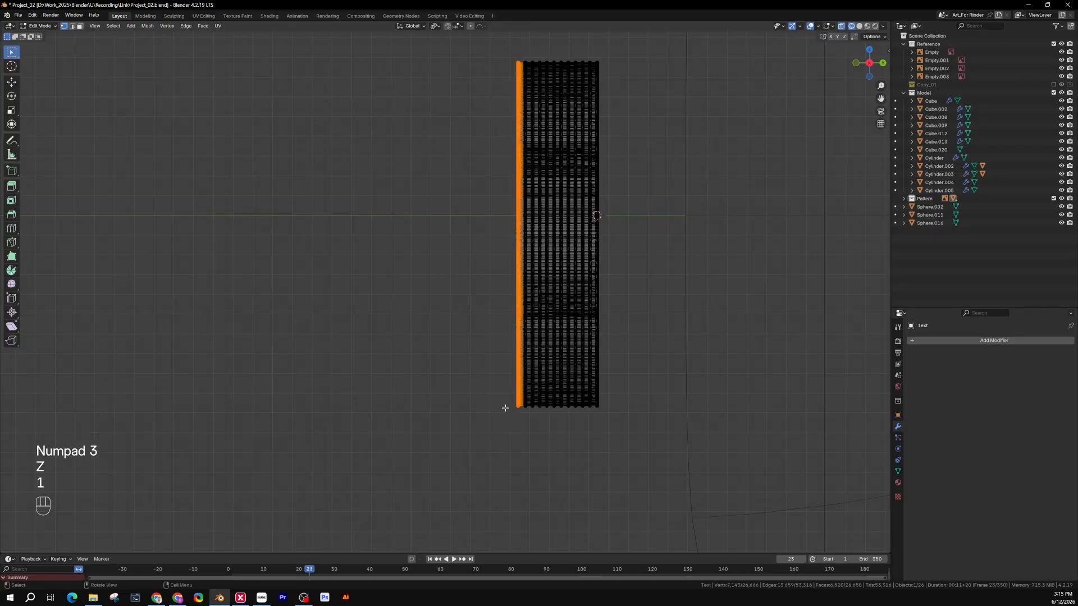
Check the selected outer face layer of the letters and separate it into its own object.
{"action": "middle_click_drag", "start_coordinate": [504, 408], "coordinate": [497, 224]}
{"action": "key", "text": "KP_3"}
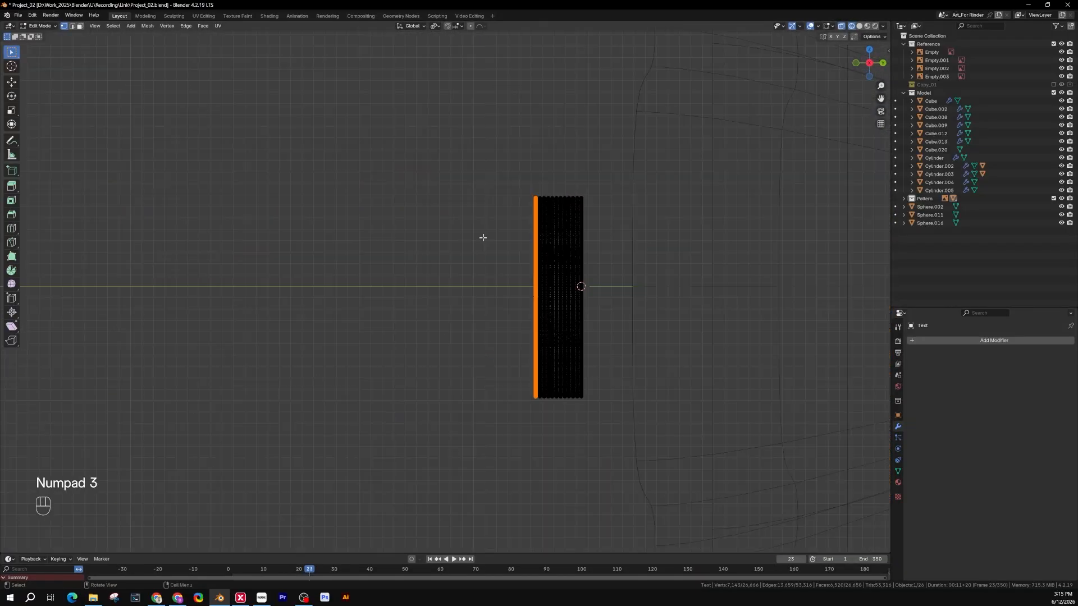
{"action": "scroll", "coordinate": [532, 289], "scroll_direction": "up", "scroll_amount": 4}
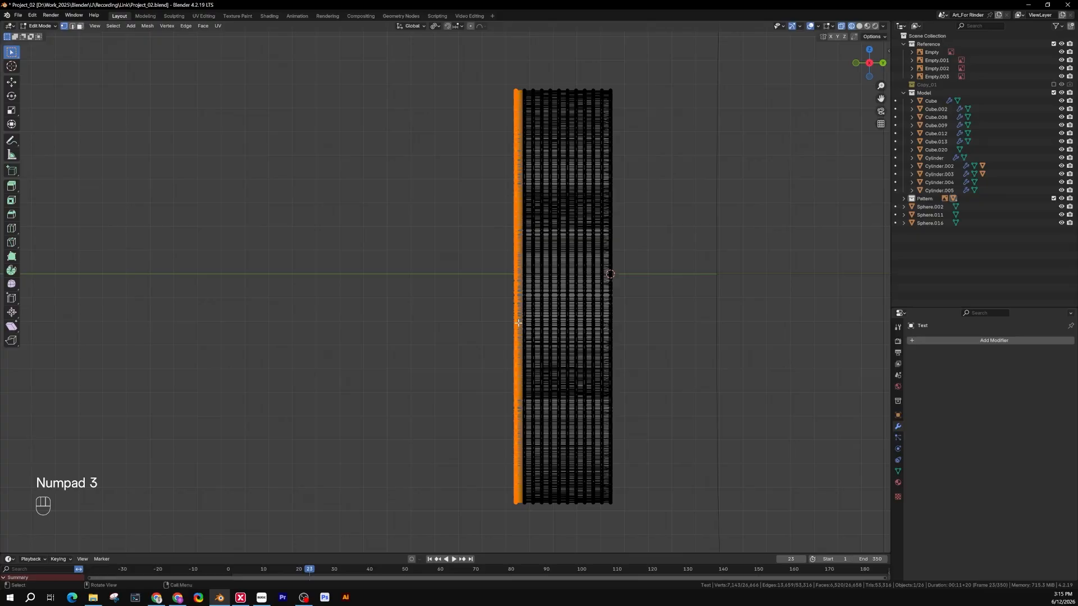
{"action": "key", "text": "p"}
{"action": "left_click", "coordinate": [520, 324]}
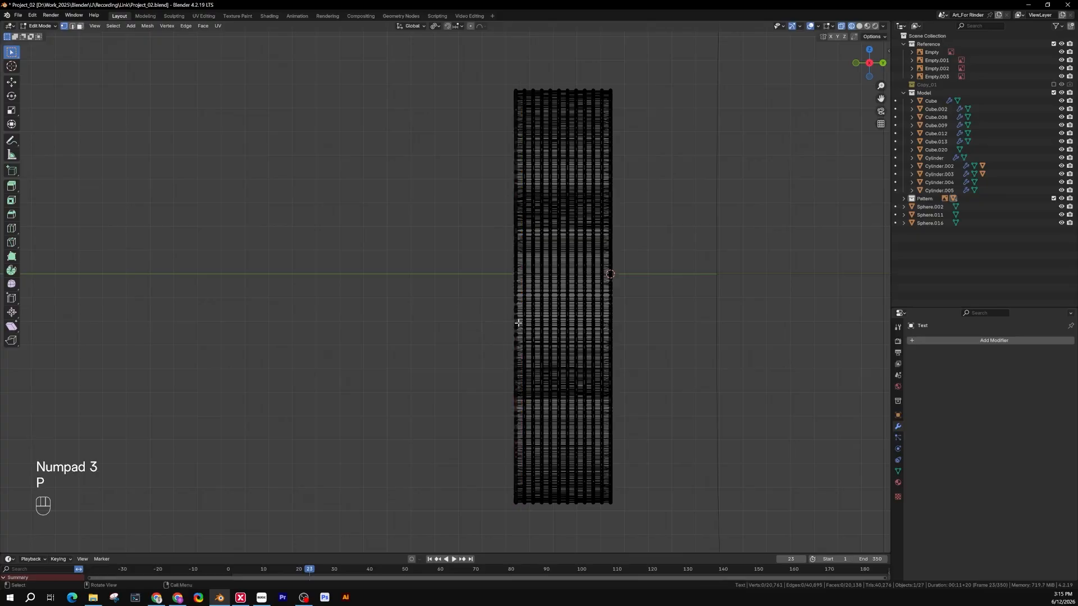
Return to solid shading in Object Mode and delete the remaining thick letters, keeping the separated flat lettering.
{"action": "key", "text": "Tab"}
{"action": "left_click", "coordinate": [418, 322]}
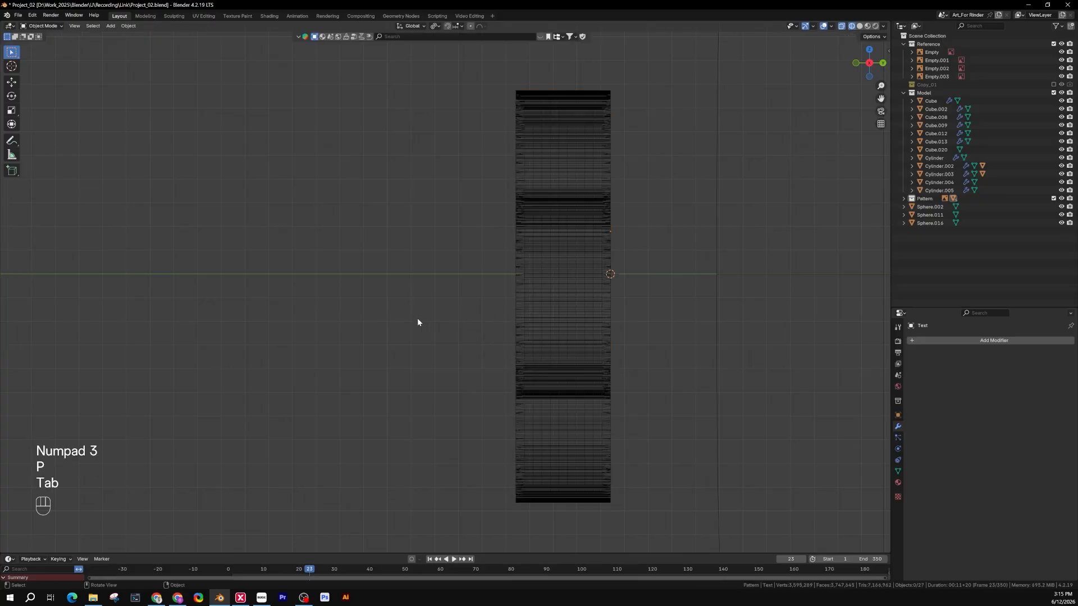
{"action": "key", "text": "z"}
{"action": "mouse_move", "coordinate": [608, 320]}
{"action": "middle_mouse_down"}
{"action": "mouse_move", "coordinate": [524, 330]}
{"action": "mouse_move", "coordinate": [627, 351]}
{"action": "mouse_move", "coordinate": [608, 332]}
{"action": "mouse_move", "coordinate": [640, 318]}
{"action": "mouse_move", "coordinate": [623, 322]}
{"action": "mouse_move", "coordinate": [709, 310]}
{"action": "mouse_move", "coordinate": [473, 333]}
{"action": "mouse_move", "coordinate": [500, 315]}
{"action": "mouse_move", "coordinate": [465, 309]}
{"action": "mouse_move", "coordinate": [494, 298]}
{"action": "mouse_move", "coordinate": [390, 289]}
{"action": "mouse_move", "coordinate": [420, 298]}
{"action": "mouse_move", "coordinate": [492, 292]}
{"action": "middle_mouse_up"}
{"action": "left_click", "coordinate": [473, 334]}
{"action": "key", "text": "Delete"}
Check the flat "crocs" lettering's mesh in Edit Mode with edge selection.
{"action": "left_click", "coordinate": [500, 315]}
{"action": "key", "text": "Tab"}
{"action": "key", "text": "2"}
{"action": "key", "text": "Tab"}
{"action": "left_click", "coordinate": [702, 422]}
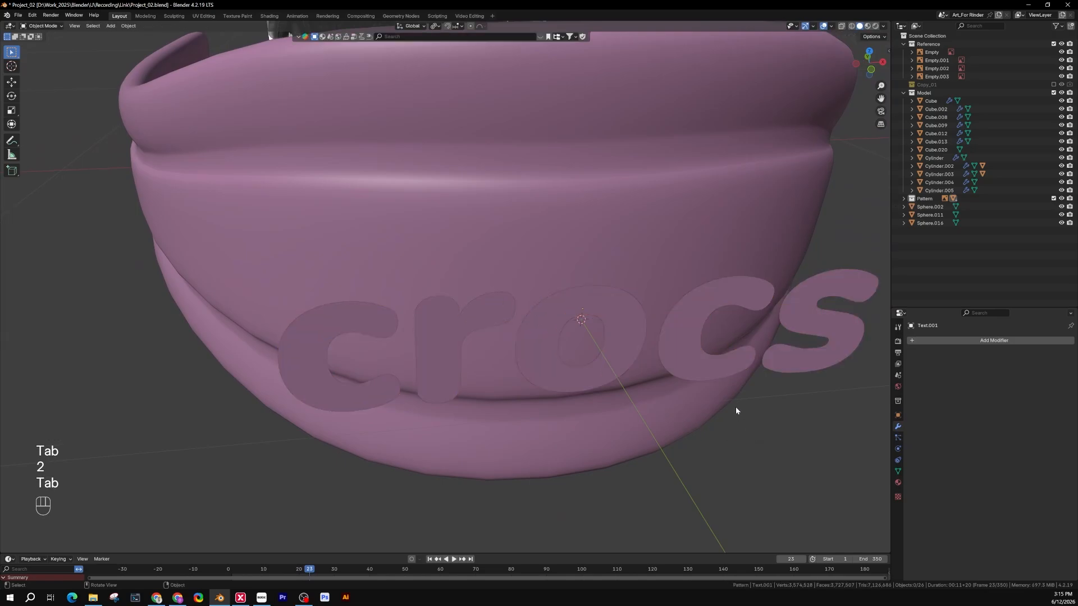
Select the heel strap and inspect its base mesh in Edit Mode.
{"action": "middle_click_drag", "start_coordinate": [735, 407], "coordinate": [522, 266]}
{"action": "left_click", "coordinate": [655, 277]}
{"action": "key", "text": "Tab"}
{"action": "key", "text": "Tab"}
{"action": "key", "text": "Tab"}
{"action": "key", "text": "Tab"}
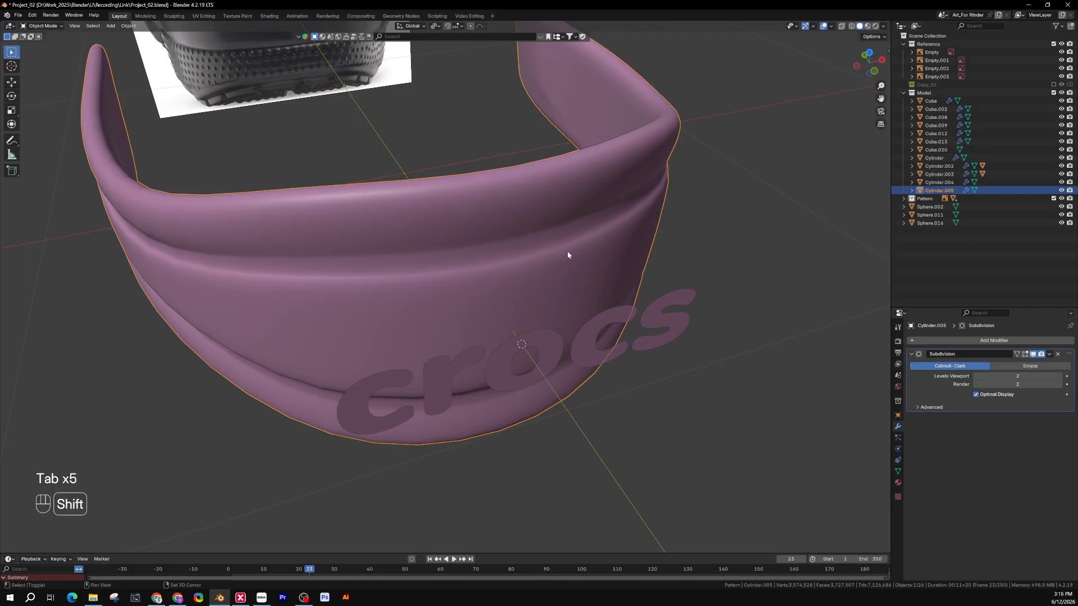
Duplicate the heel strap in place and apply the copy's Subdivision modifier.
{"action": "key", "text": "shift+d"}
{"action": "key", "text": "Return"}
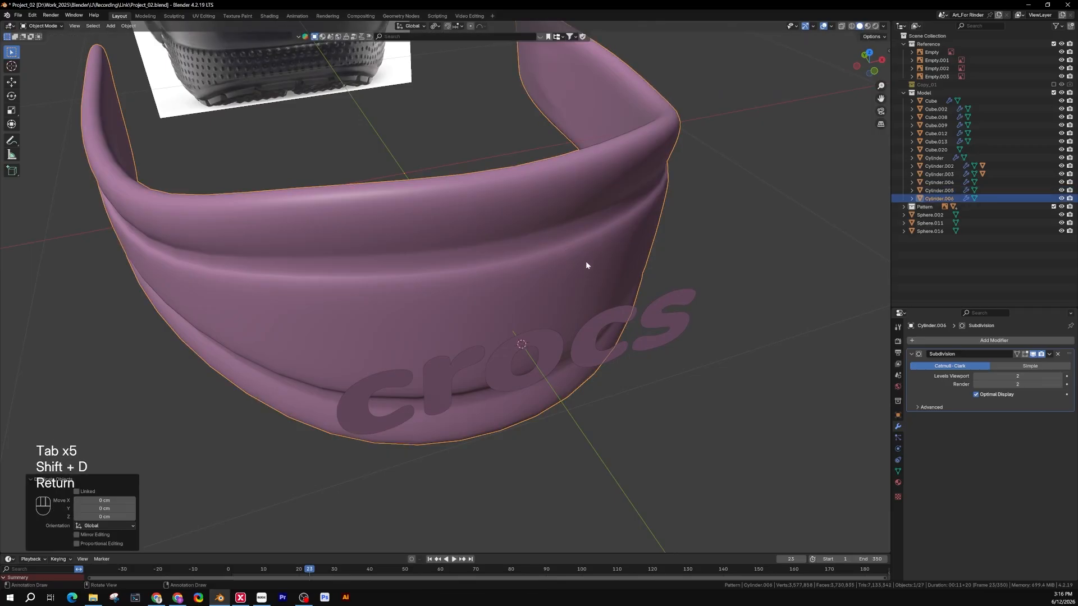
{"action": "left_click", "coordinate": [1051, 355]}
{"action": "left_click", "coordinate": [1034, 365]}
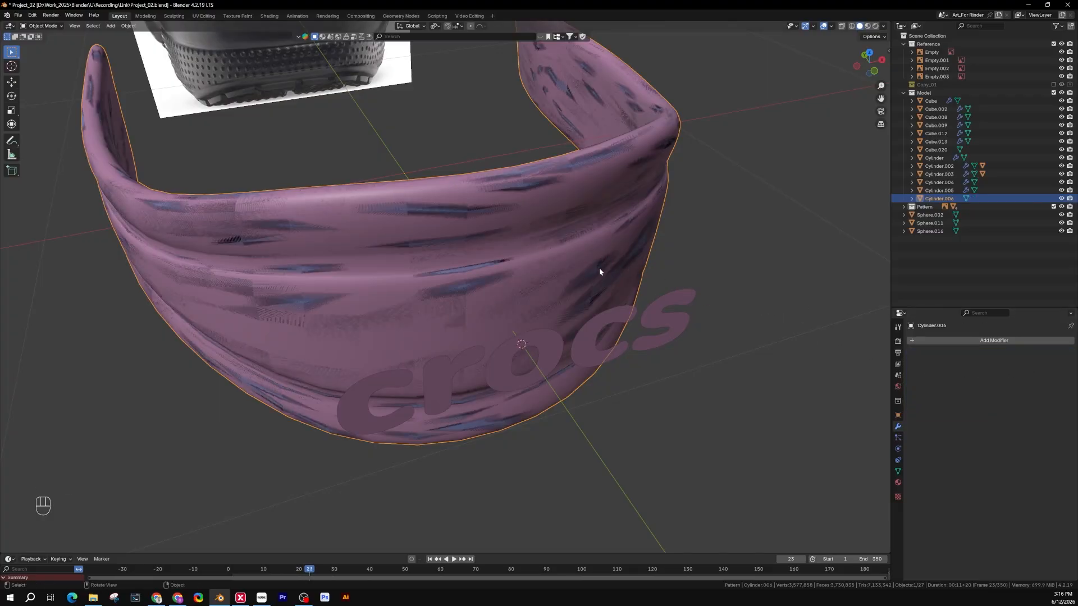
Isolate the strap copy together with the rear-view reference image and the flat "crocs" lettering.
{"action": "middle_click_drag", "start_coordinate": [530, 242], "coordinate": [692, 320], "text": "shift"}
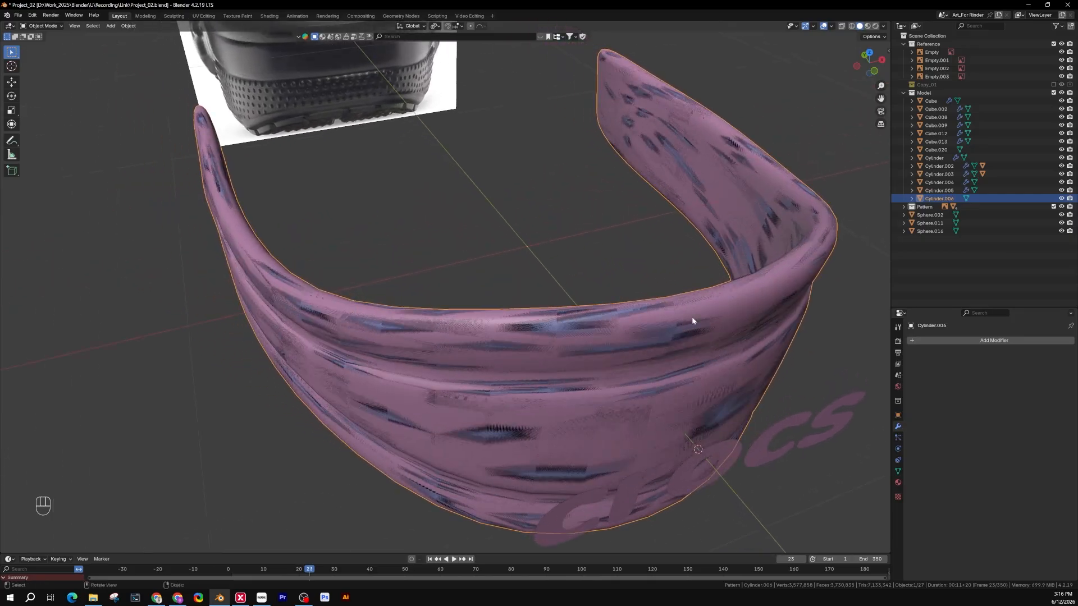
{"action": "left_click", "coordinate": [359, 89], "text": "shift"}
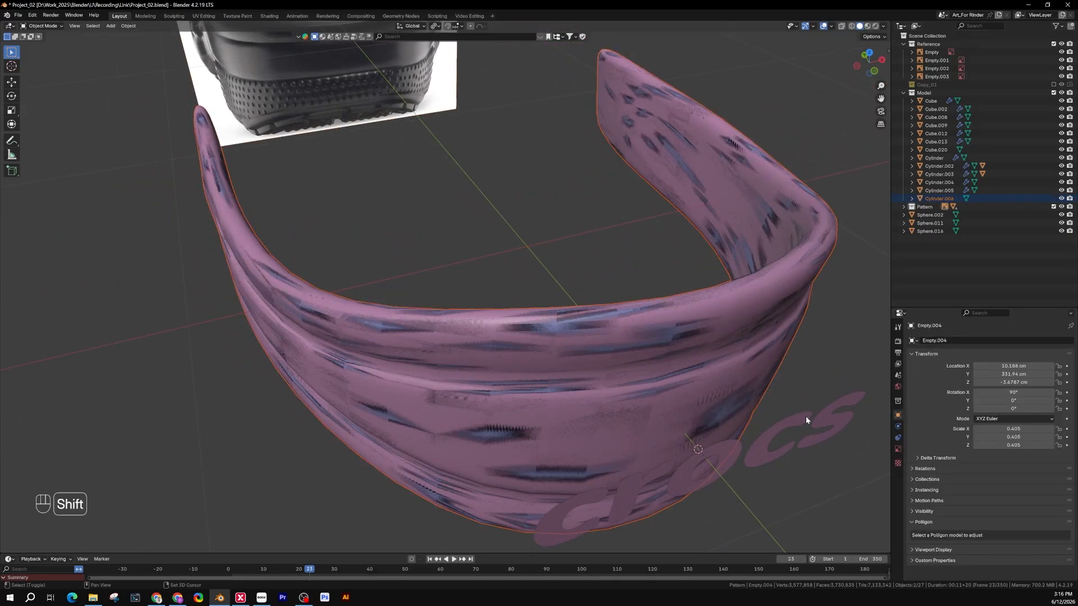
{"action": "left_click", "coordinate": [838, 423], "text": "shift"}
{"action": "middle_click_drag", "start_coordinate": [809, 410], "coordinate": [776, 396], "text": "shift"}
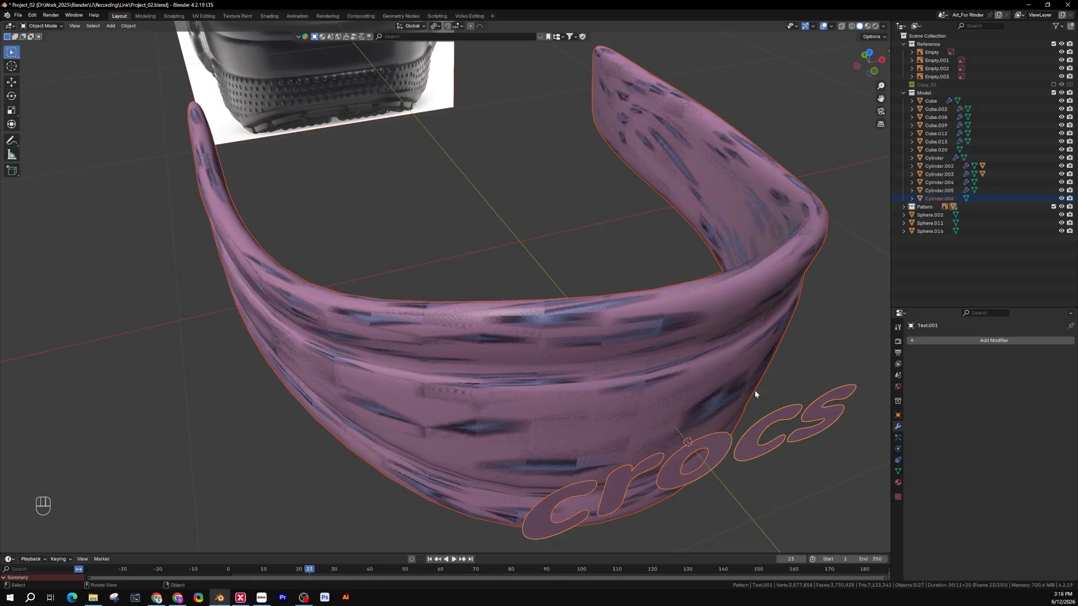
{"action": "key", "text": "slash"}
{"action": "key", "text": "slash"}
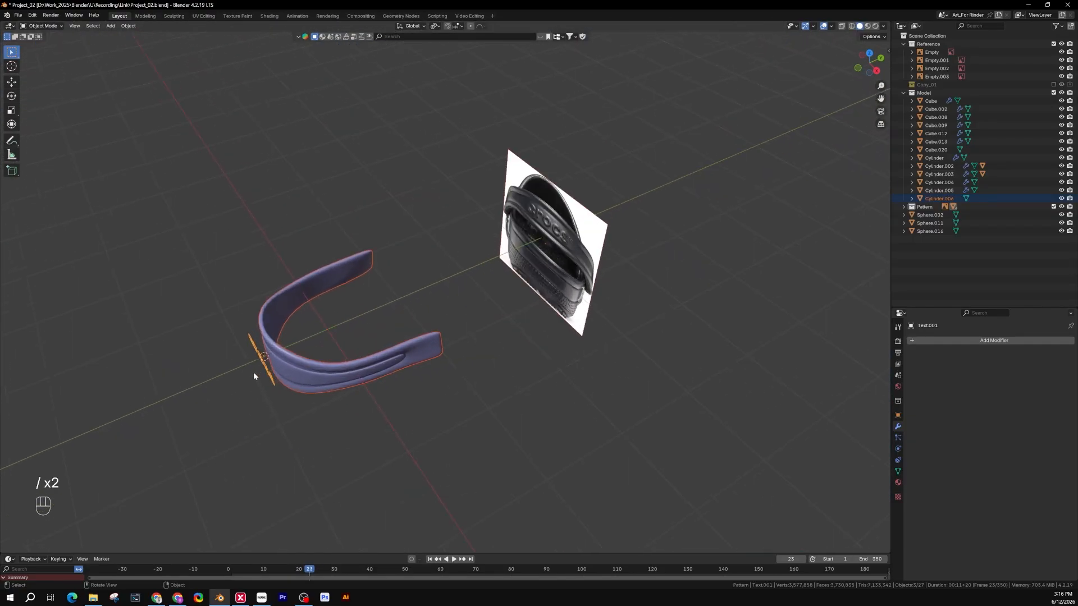
Select only the duplicated strap in the isolated view and frame it beside the lettering.
{"action": "scroll", "coordinate": [254, 372], "scroll_direction": "up", "scroll_amount": 4}
{"action": "left_click", "coordinate": [331, 434]}
{"action": "middle_click_drag", "start_coordinate": [331, 433], "coordinate": [462, 301]}
{"action": "left_click", "coordinate": [515, 301]}
{"action": "scroll", "coordinate": [517, 301], "scroll_direction": "up", "scroll_amount": 3}
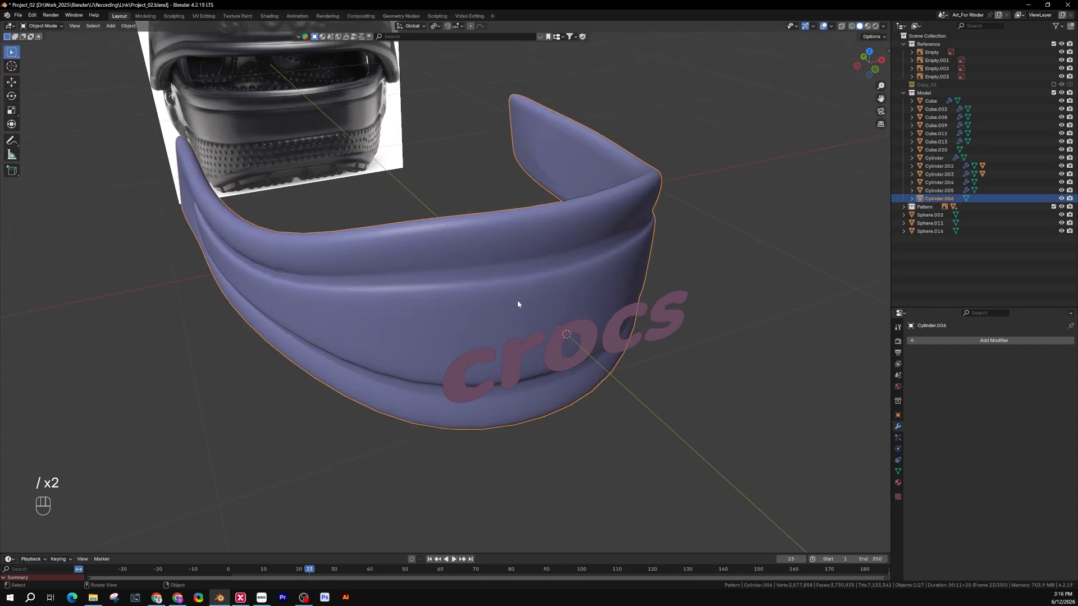
Check the strap copy's mesh density, add a level 2 Subdivision modifier to the copy and apply it.
{"action": "scroll", "coordinate": [517, 303], "scroll_direction": "up", "scroll_amount": 3}
{"action": "key", "text": "Tab"}
{"action": "scroll", "coordinate": [465, 243], "scroll_direction": "down", "scroll_amount": 4}
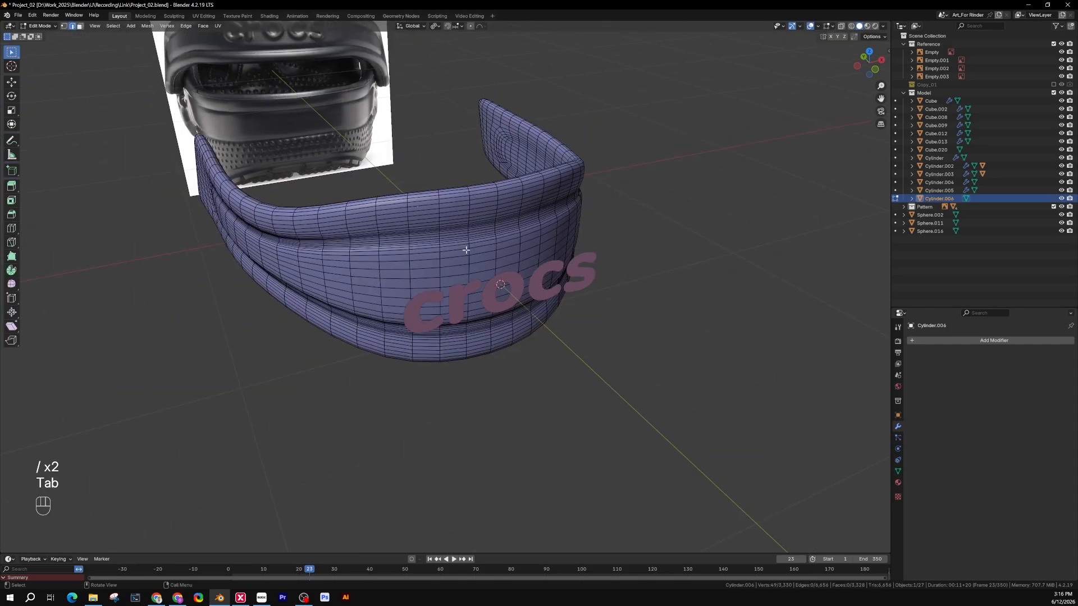
{"action": "middle_click_drag", "start_coordinate": [464, 243], "coordinate": [360, 229]}
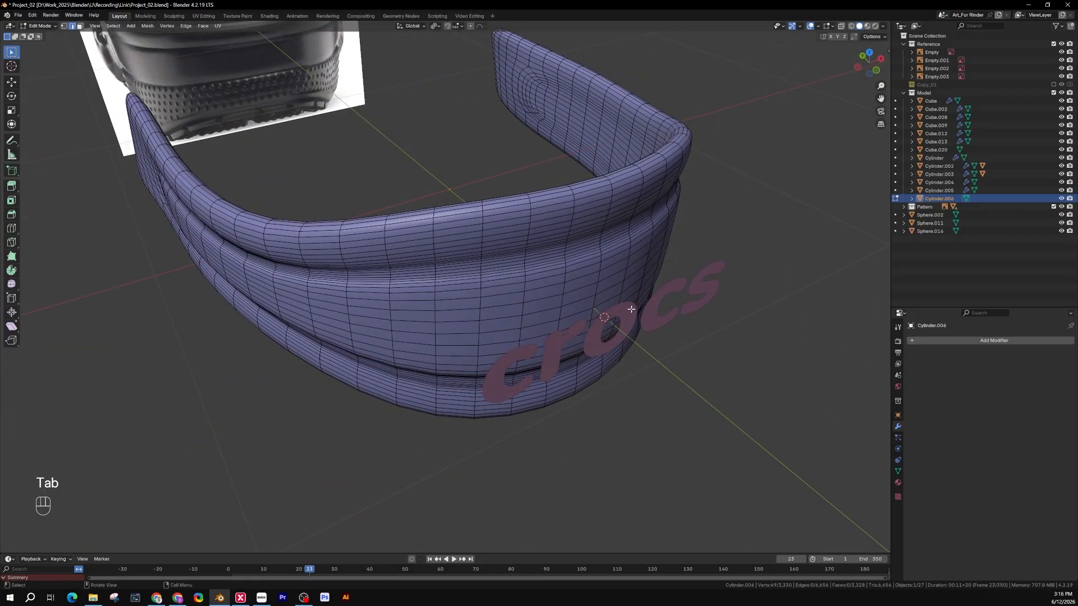
{"action": "key", "text": "Tab"}
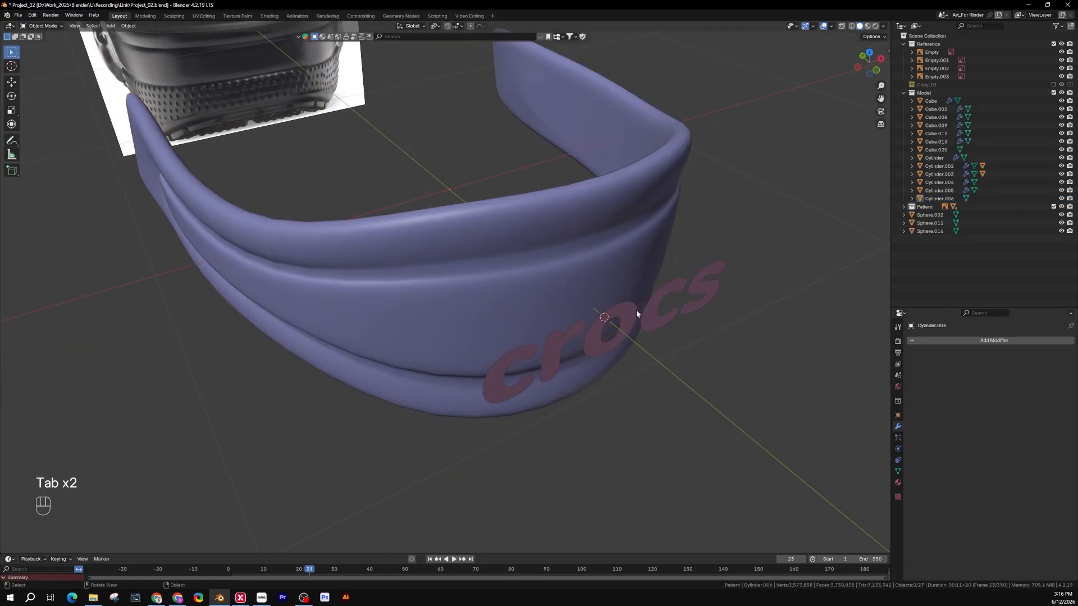
{"action": "key", "text": "ctrl"}
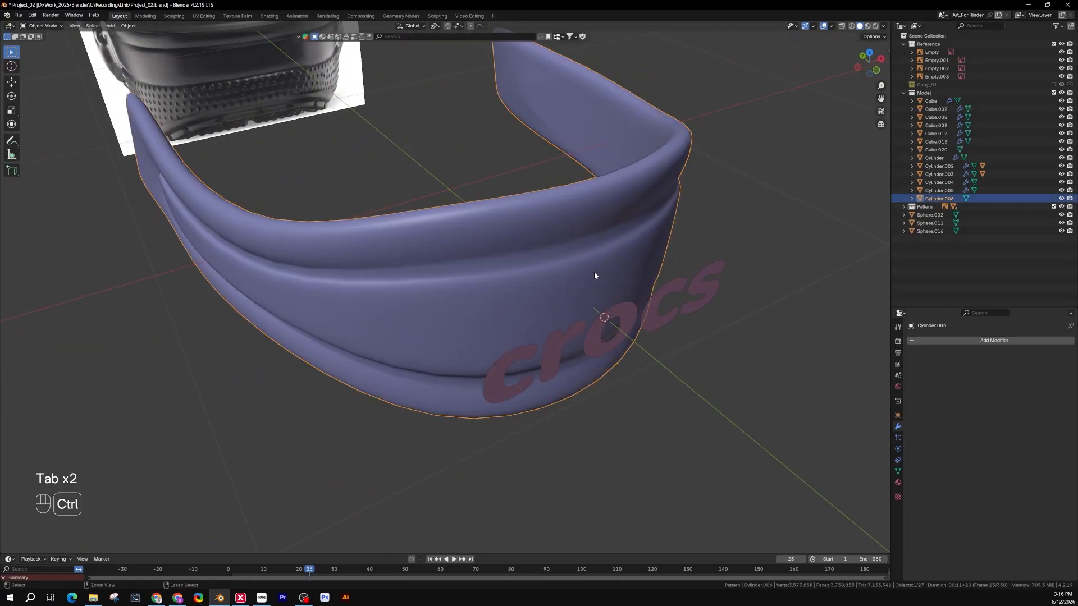
{"action": "key", "text": "ctrl+2"}
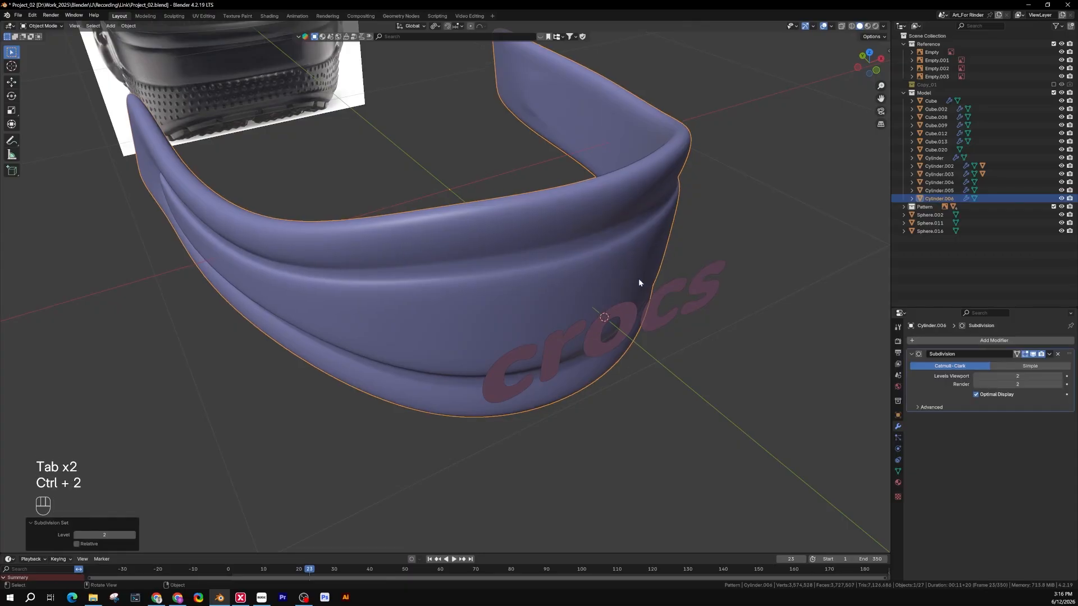
{"action": "left_click", "coordinate": [1049, 354]}
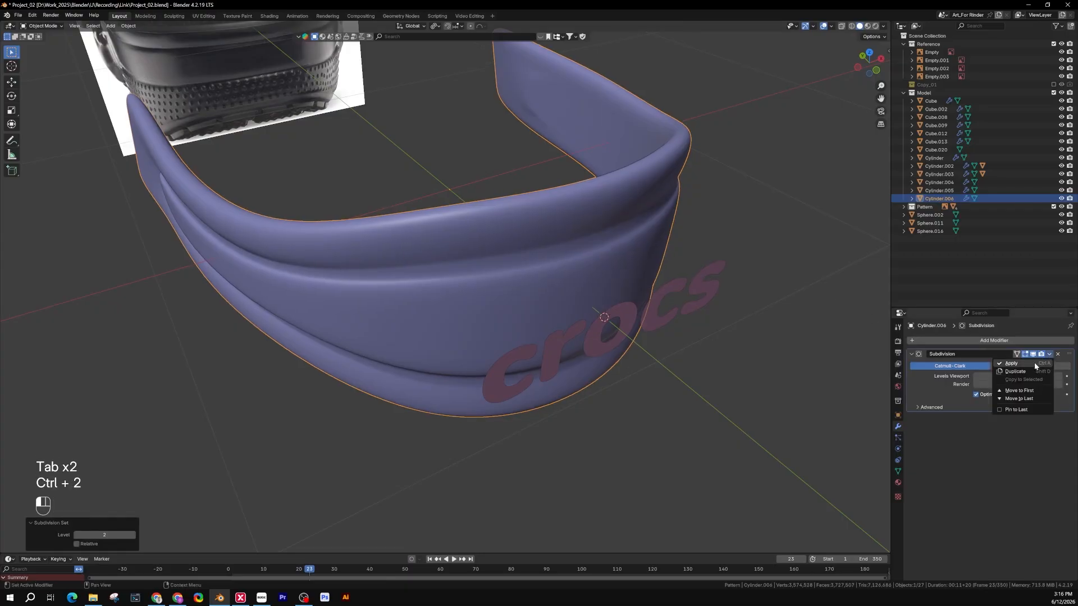
{"action": "left_click", "coordinate": [1034, 362]}
Inspect the subdivided strap copy's mesh in Edit Mode around the lettering area.
{"action": "key", "text": "Tab"}
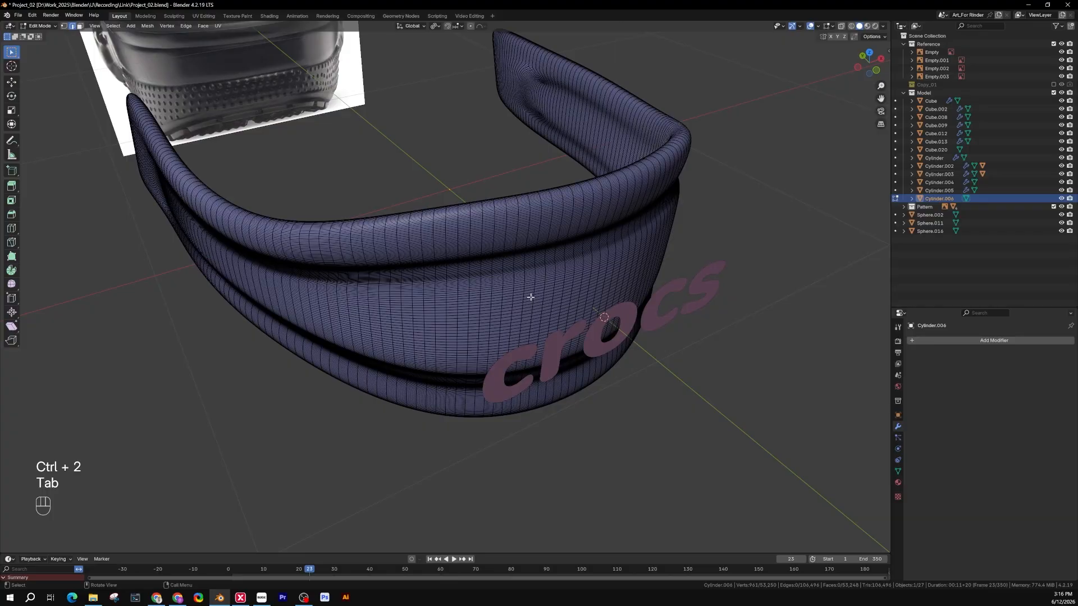
{"action": "middle_click_drag", "start_coordinate": [512, 292], "coordinate": [370, 229]}
{"action": "scroll", "coordinate": [267, 206], "scroll_direction": "up", "scroll_amount": 4}
{"action": "middle_click_drag", "start_coordinate": [292, 197], "coordinate": [597, 174]}
{"action": "scroll", "coordinate": [590, 145], "scroll_direction": "down", "scroll_amount": 3}
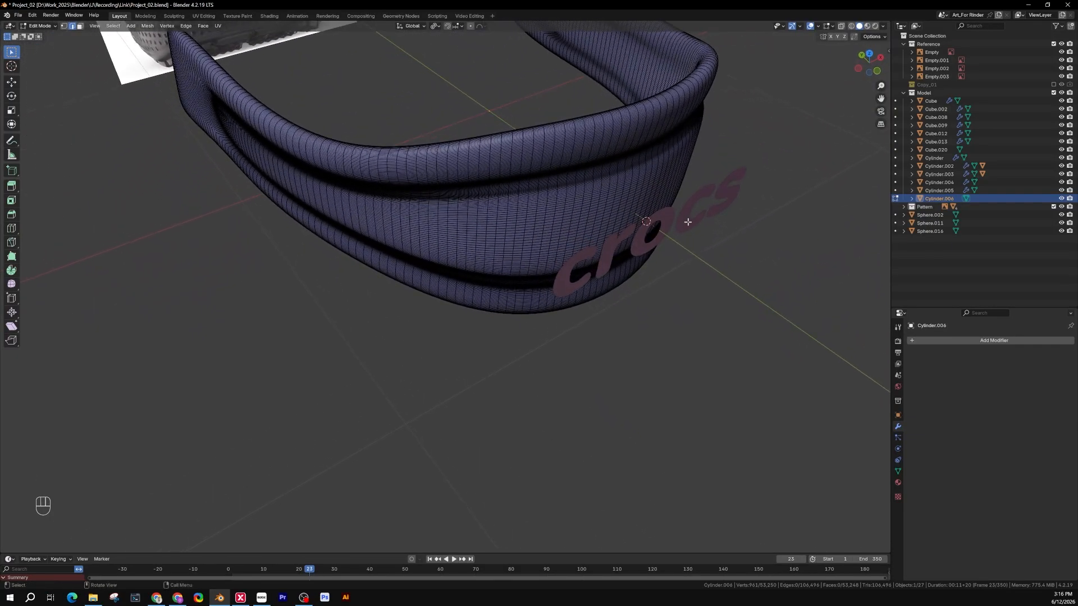
{"action": "key", "text": "Tab"}
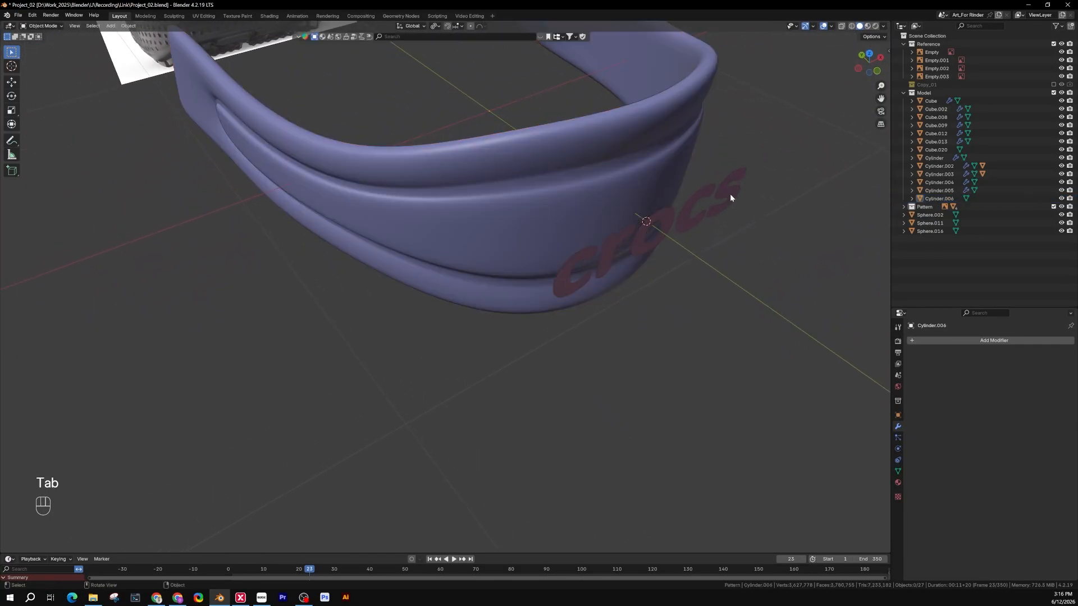
Select the flat "crocs" lettering and add a Solidify modifier to it.
{"action": "left_click", "coordinate": [730, 194], "text": "shift"}
{"action": "middle_click_drag", "start_coordinate": [752, 219], "coordinate": [529, 167]}
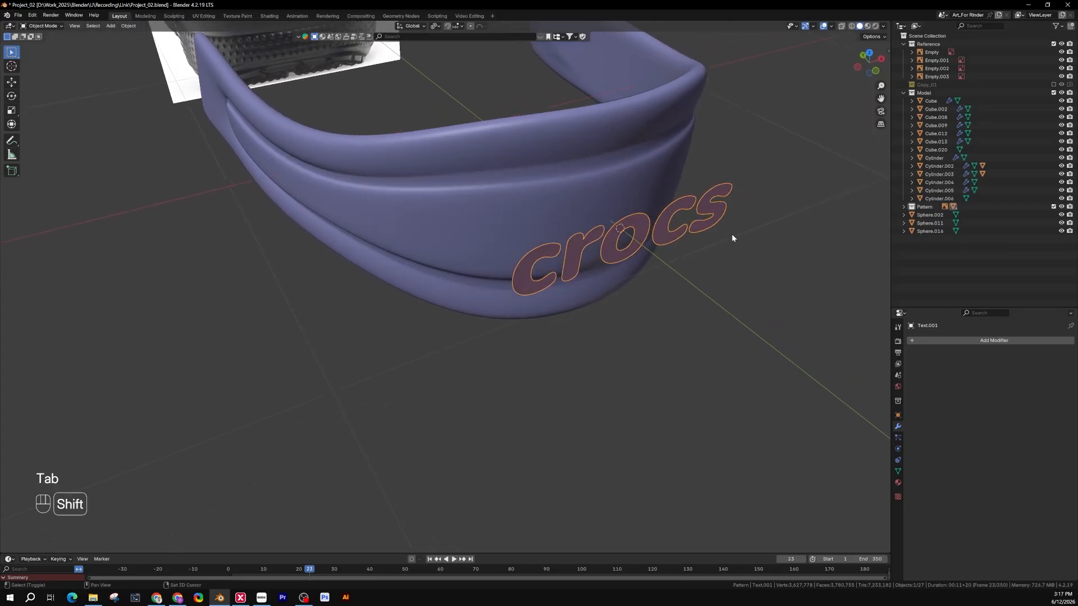
{"action": "middle_click_drag", "start_coordinate": [731, 236], "coordinate": [712, 208], "text": "shift"}
{"action": "scroll", "coordinate": [691, 209], "scroll_direction": "up", "scroll_amount": 2}
{"action": "scroll", "coordinate": [694, 208], "scroll_direction": "up", "scroll_amount": 2}
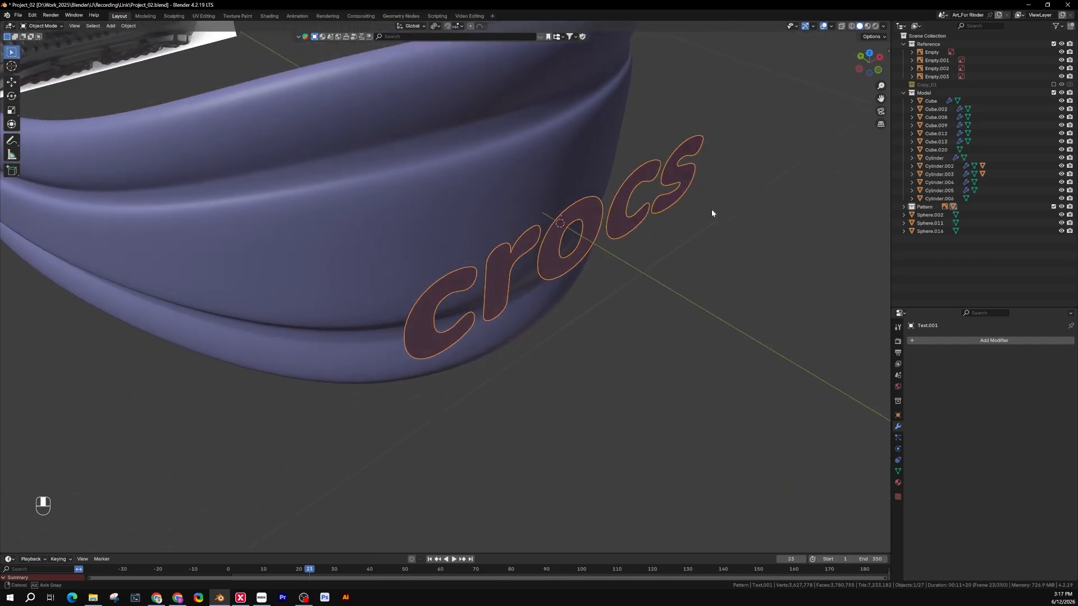
{"action": "left_click", "coordinate": [993, 341]}
{"action": "mouse_move", "coordinate": [974, 349]}
{"action": "left_click", "coordinate": [955, 341]}
{"action": "mouse_move", "coordinate": [935, 342]}
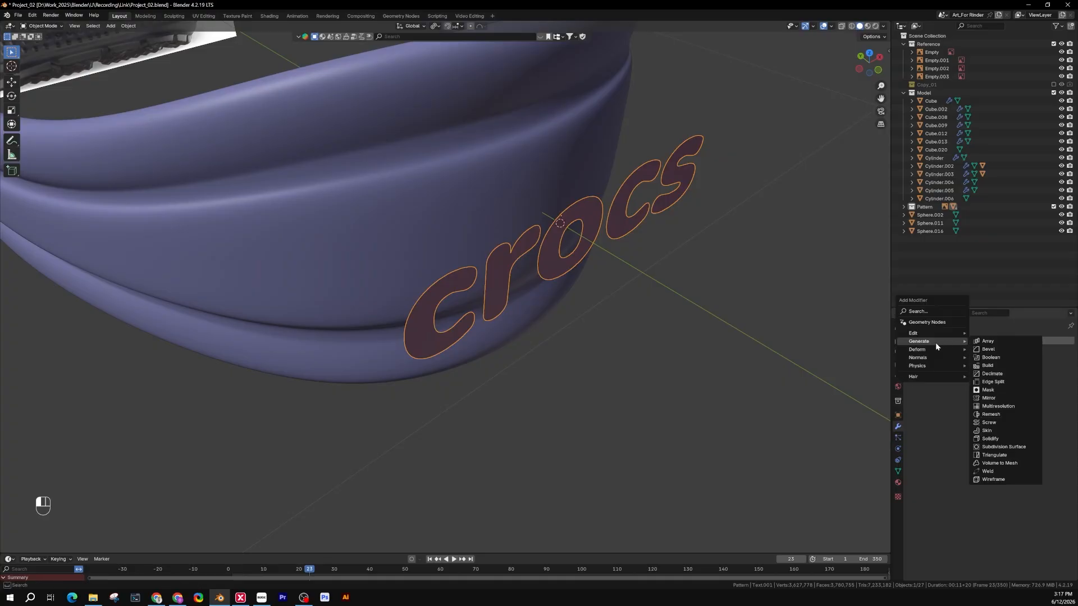
{"action": "left_click", "coordinate": [1003, 440]}
Set the lettering's Solidify thickness to 7.1 cm and check the thickened letters.
{"action": "middle_click_drag", "start_coordinate": [568, 330], "coordinate": [747, 334]}
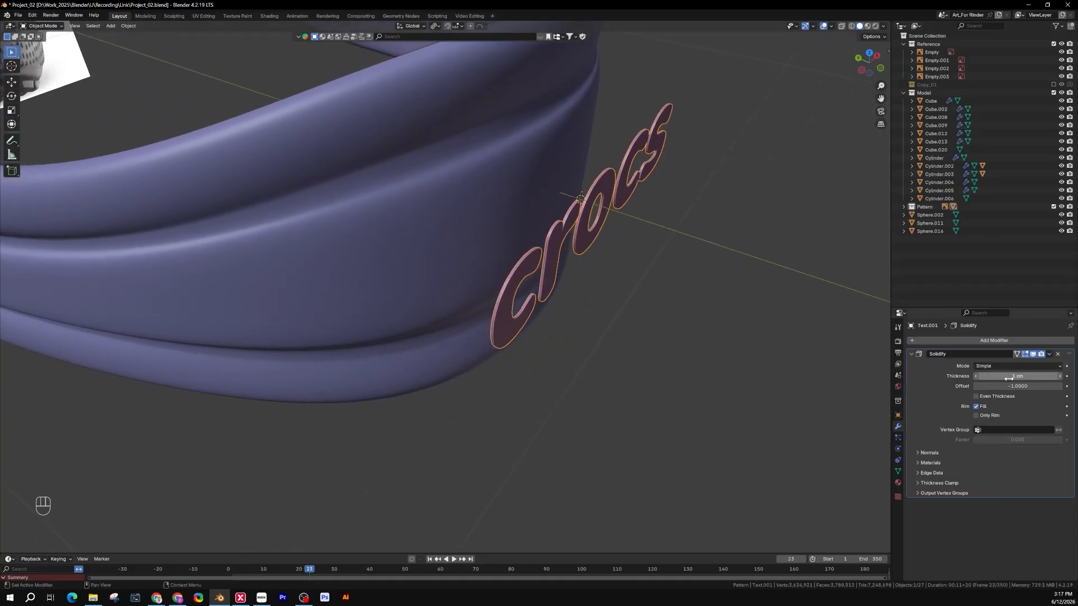
{"action": "left_click_drag", "start_coordinate": [1018, 376], "coordinate": [1056, 376], "text": "shift"}
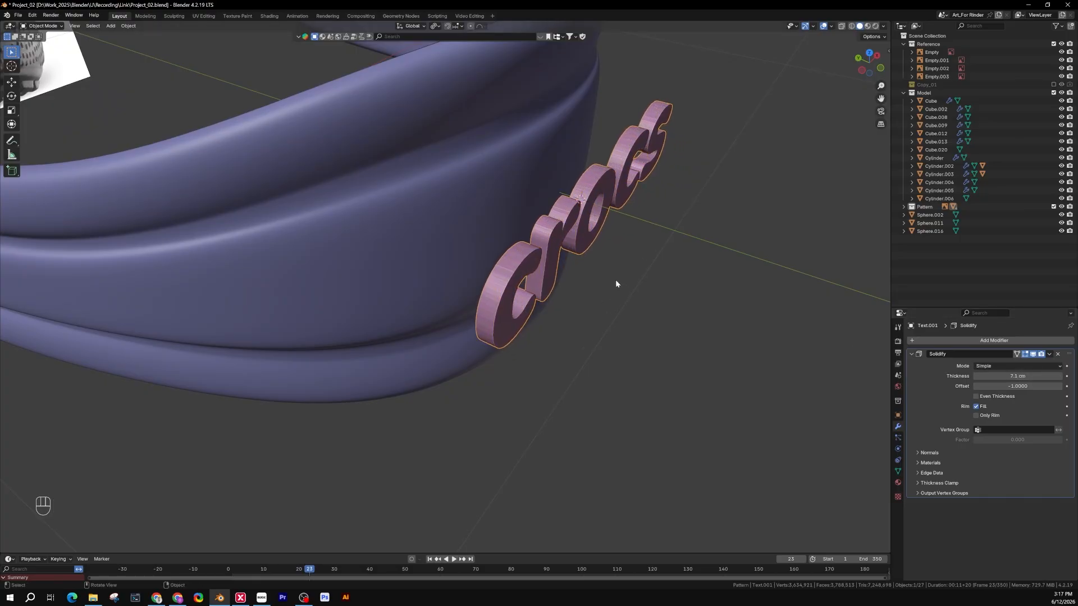
{"action": "key", "text": "Tab"}
{"action": "middle_click_drag", "start_coordinate": [581, 246], "coordinate": [534, 207]}
{"action": "key", "text": "Tab"}
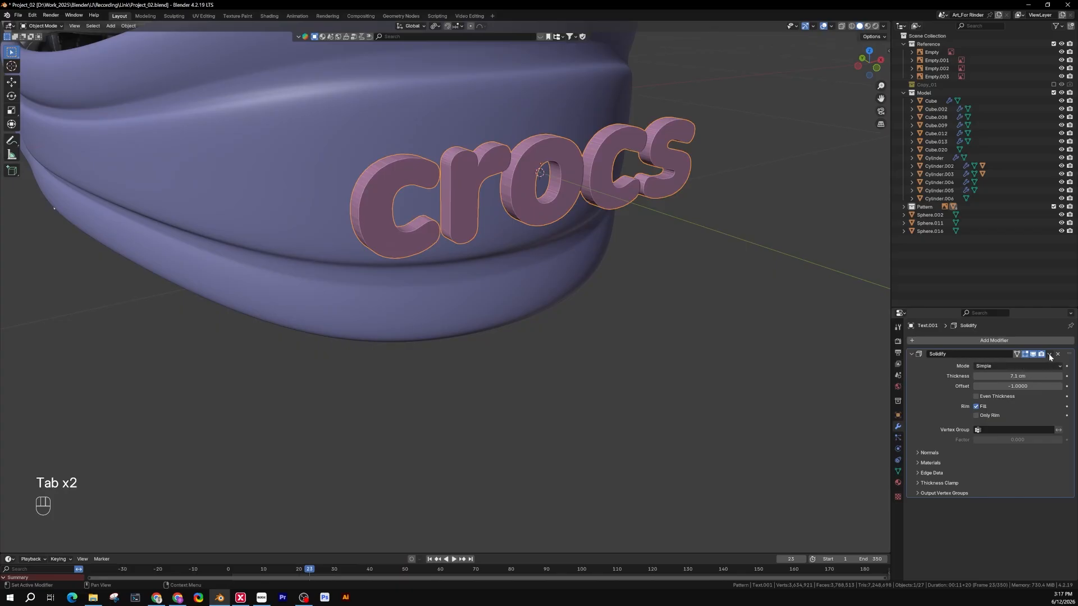
{"action": "middle_click_drag", "start_coordinate": [615, 196], "coordinate": [584, 216]}
{"action": "left_click", "coordinate": [694, 319]}
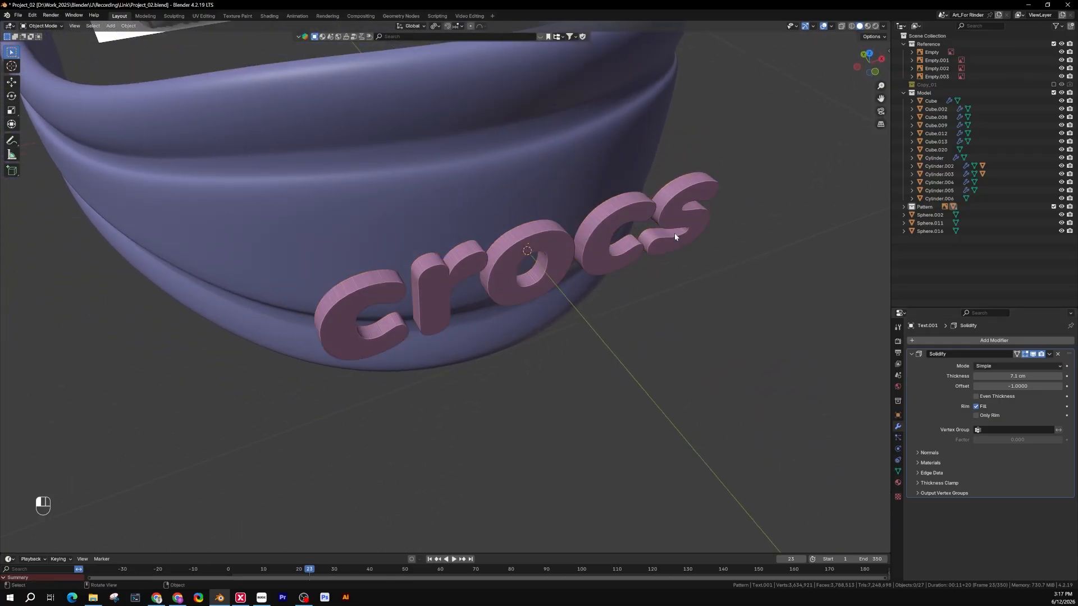
Add a Shrinkwrap modifier to the "crocs" lettering with the strap copy, Cylinder.006, as its target.
{"action": "left_click", "coordinate": [676, 234]}
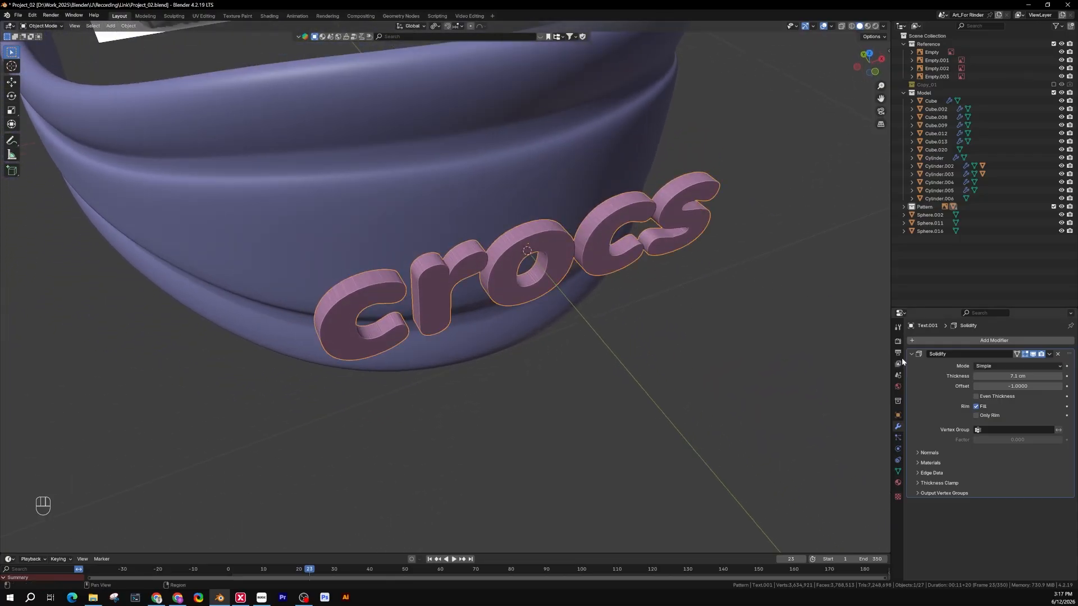
{"action": "left_click", "coordinate": [961, 344]}
{"action": "mouse_move", "coordinate": [938, 353]}
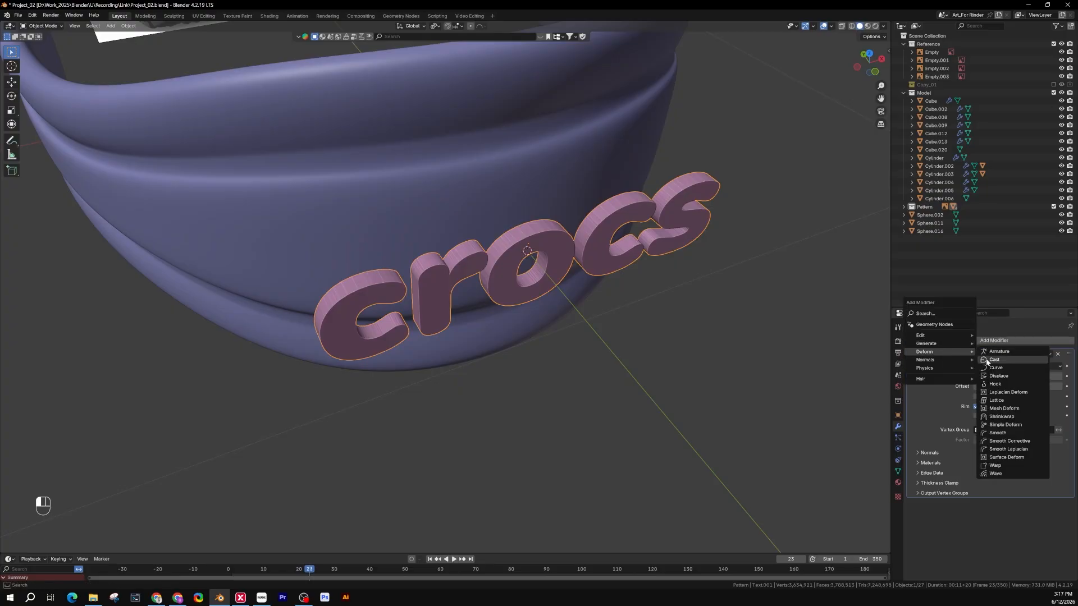
{"action": "left_click", "coordinate": [1005, 418]}
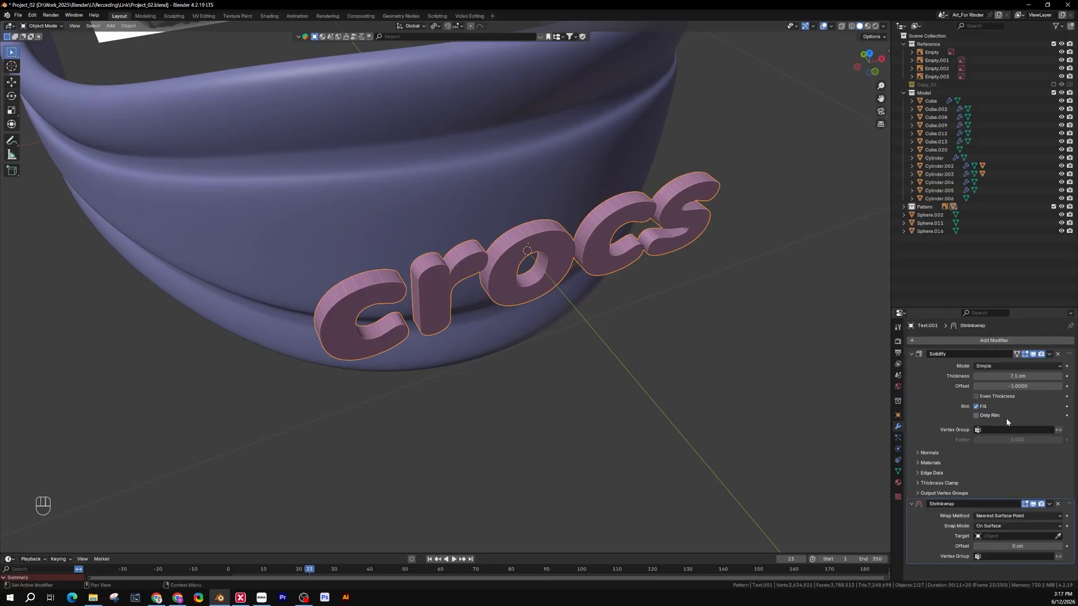
{"action": "left_click", "coordinate": [1059, 537]}
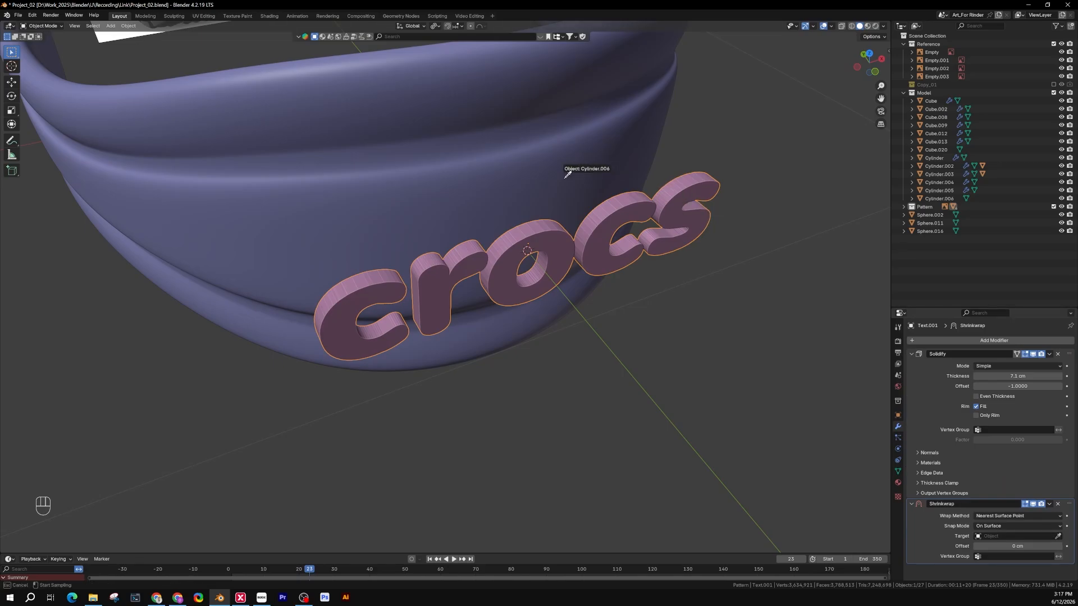
{"action": "left_click", "coordinate": [517, 178]}
Set the Shrinkwrap wrap method to Project and enable the Negative direction alongside Positive.
{"action": "middle_click_drag", "start_coordinate": [513, 185], "coordinate": [466, 199]}
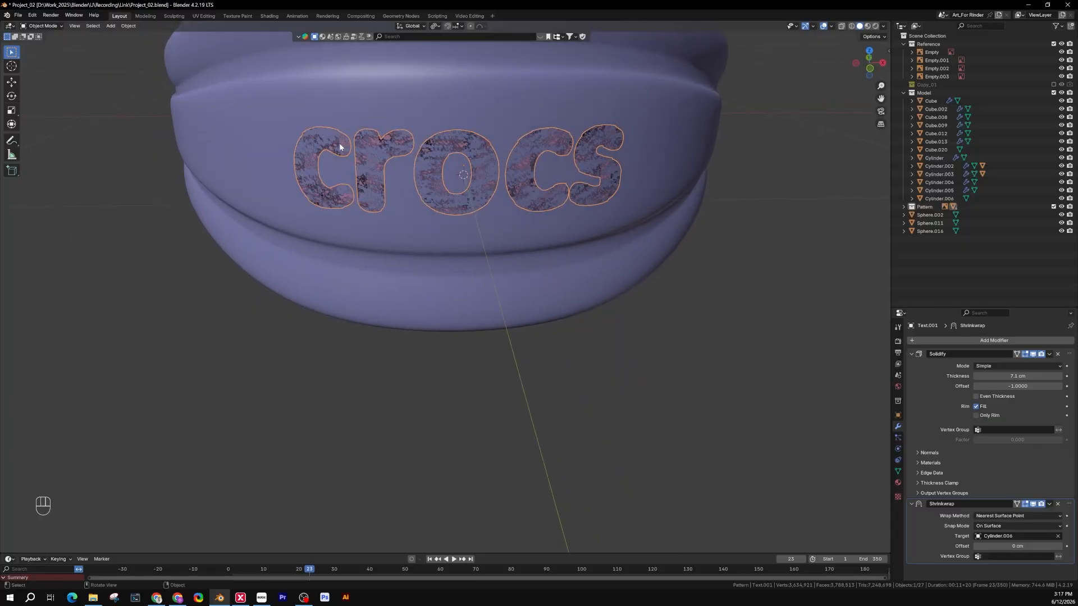
{"action": "left_click", "coordinate": [998, 516]}
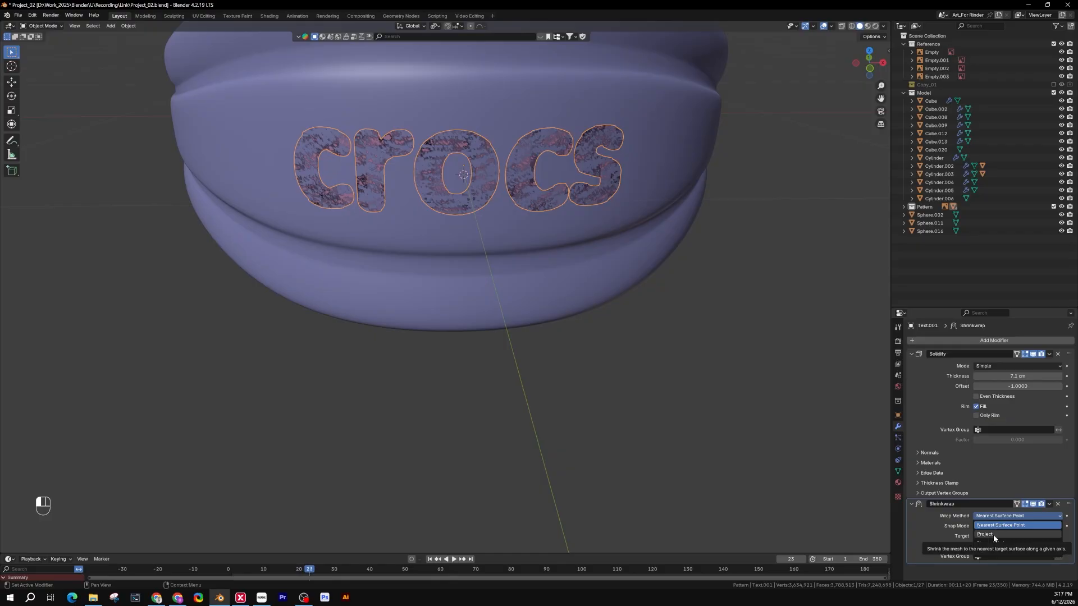
{"action": "left_click", "coordinate": [993, 535]}
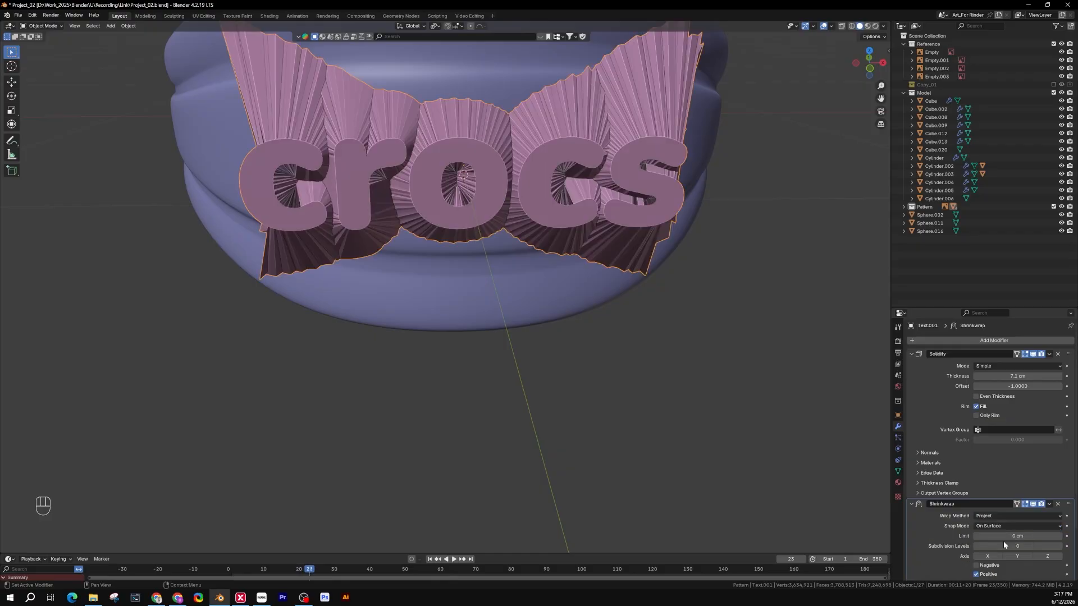
{"action": "left_click", "coordinate": [978, 565]}
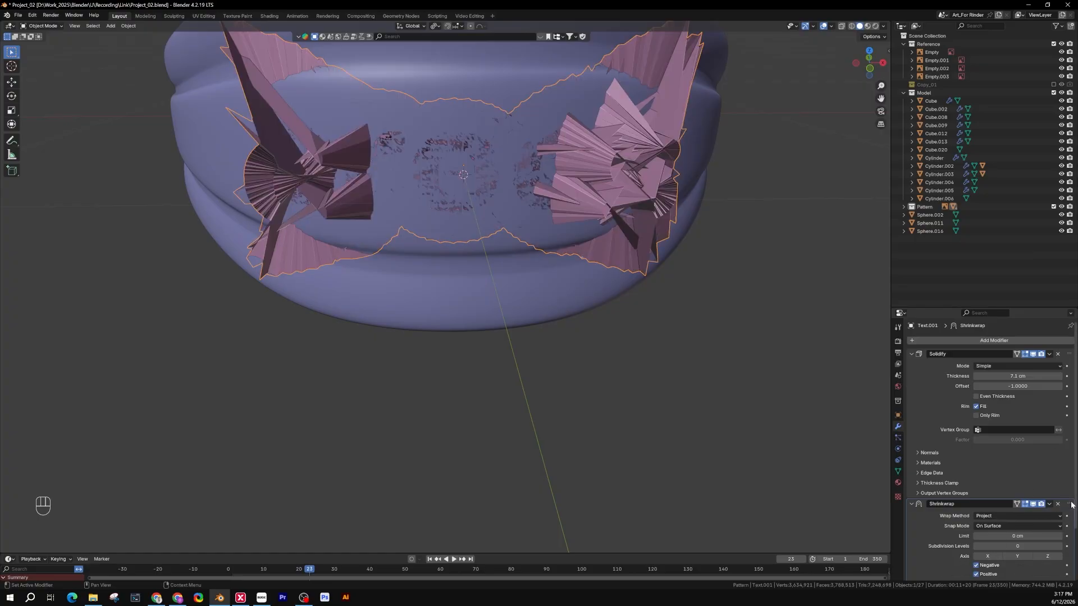
Move the Shrinkwrap modifier above Solidify in the lettering's modifier stack and check the projected letters.
{"action": "left_click_drag", "start_coordinate": [1070, 505], "coordinate": [1066, 355]}
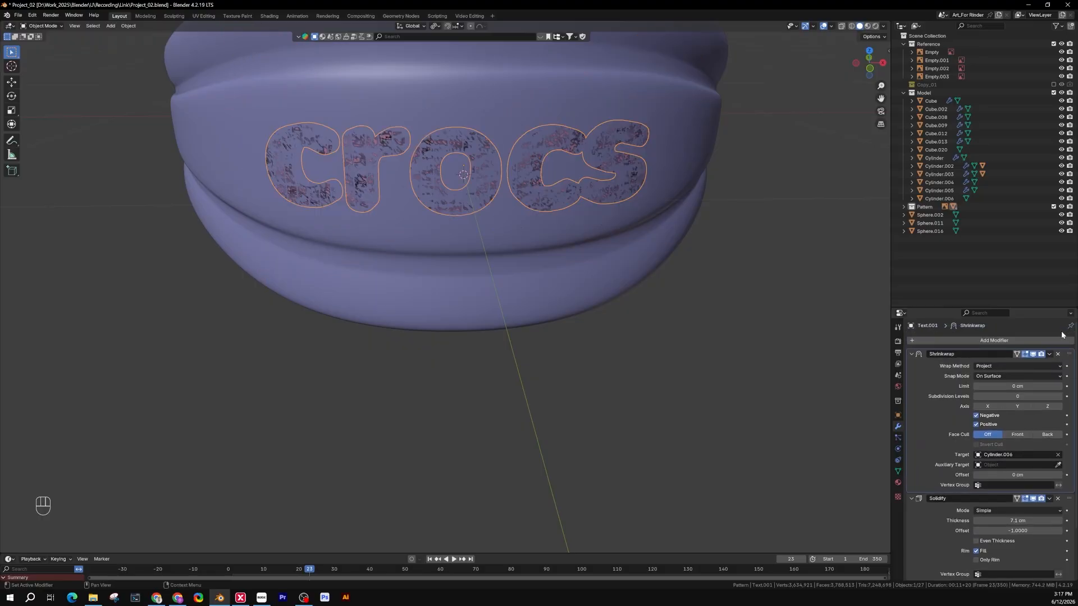
{"action": "middle_click_drag", "start_coordinate": [816, 336], "coordinate": [674, 342]}
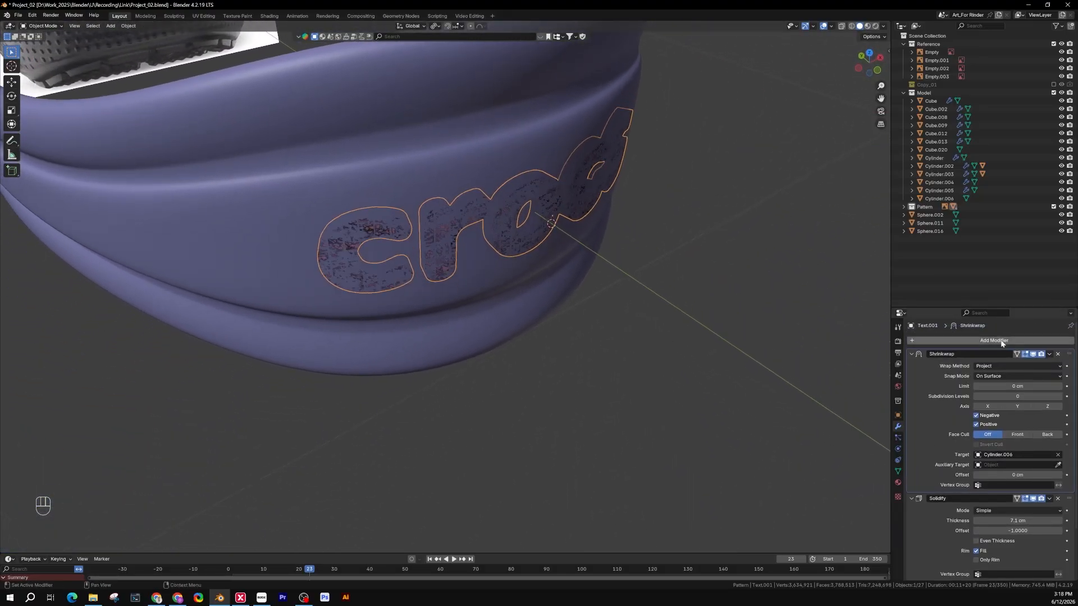
{"action": "left_click", "coordinate": [913, 355]}
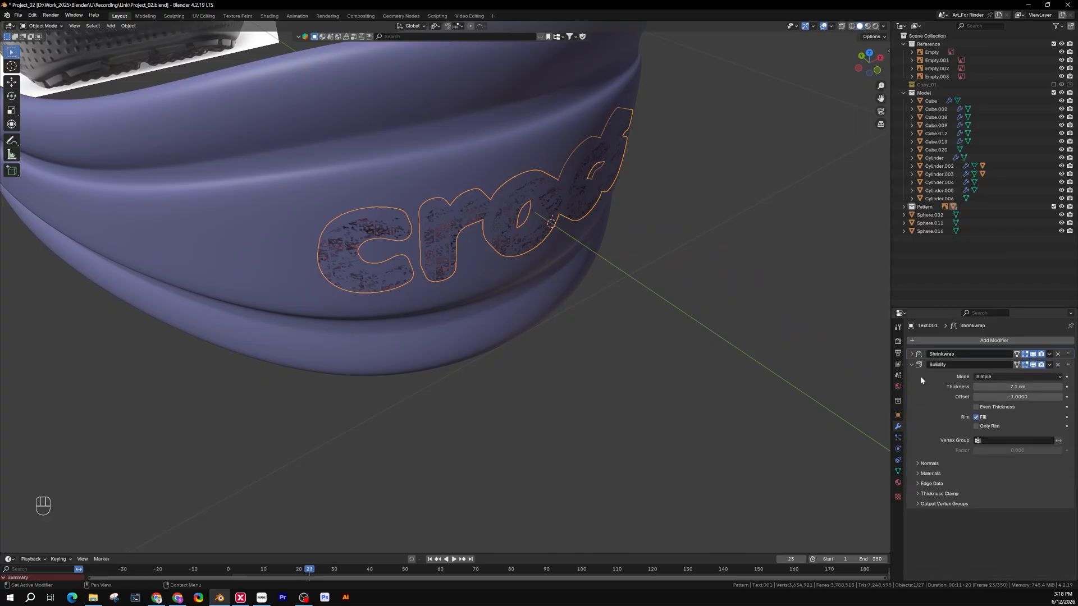
{"action": "left_click", "coordinate": [912, 354]}
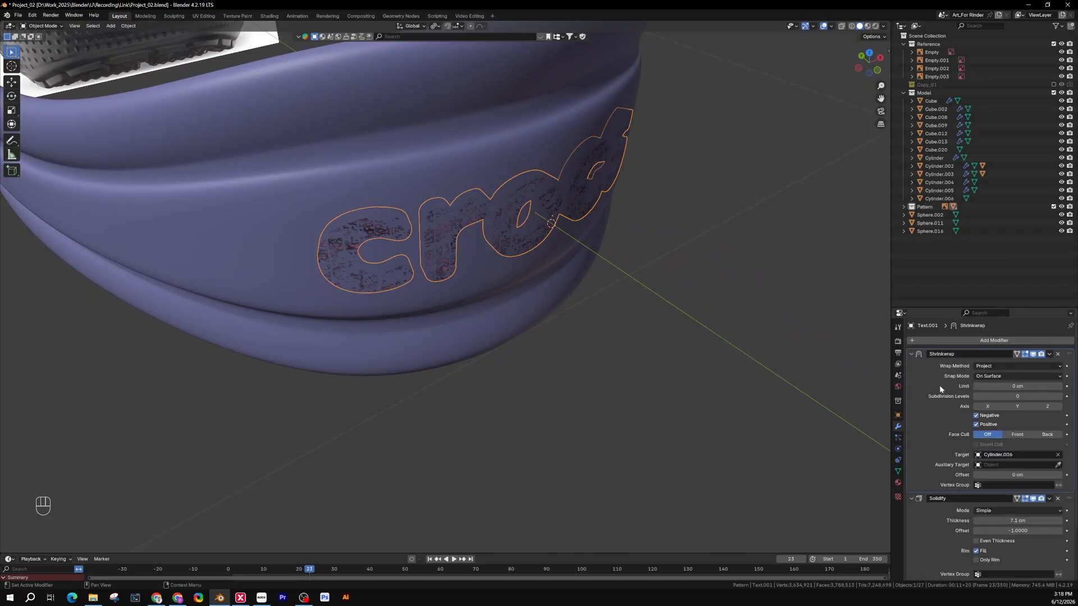
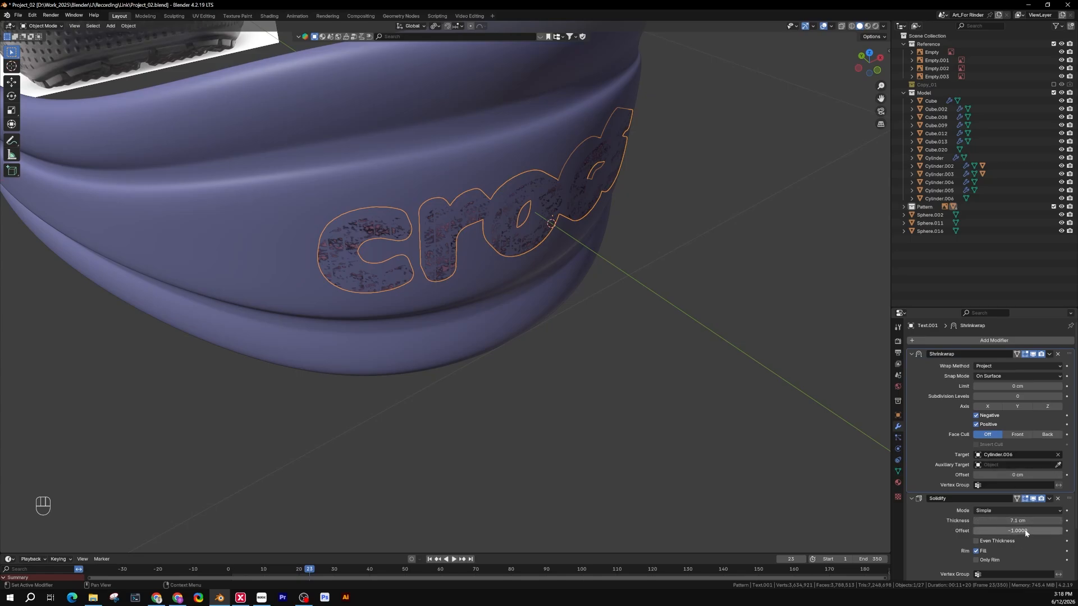
Set the Solidify offset to about 0.28 so the letters stand out from the strap, and check their depth.
{"action": "left_click_drag", "start_coordinate": [995, 530], "coordinate": [1038, 531], "text": "shift"}
{"action": "middle_click_drag", "start_coordinate": [475, 404], "coordinate": [474, 292]}
{"action": "middle_click_drag", "start_coordinate": [475, 208], "coordinate": [488, 303], "text": "shift"}
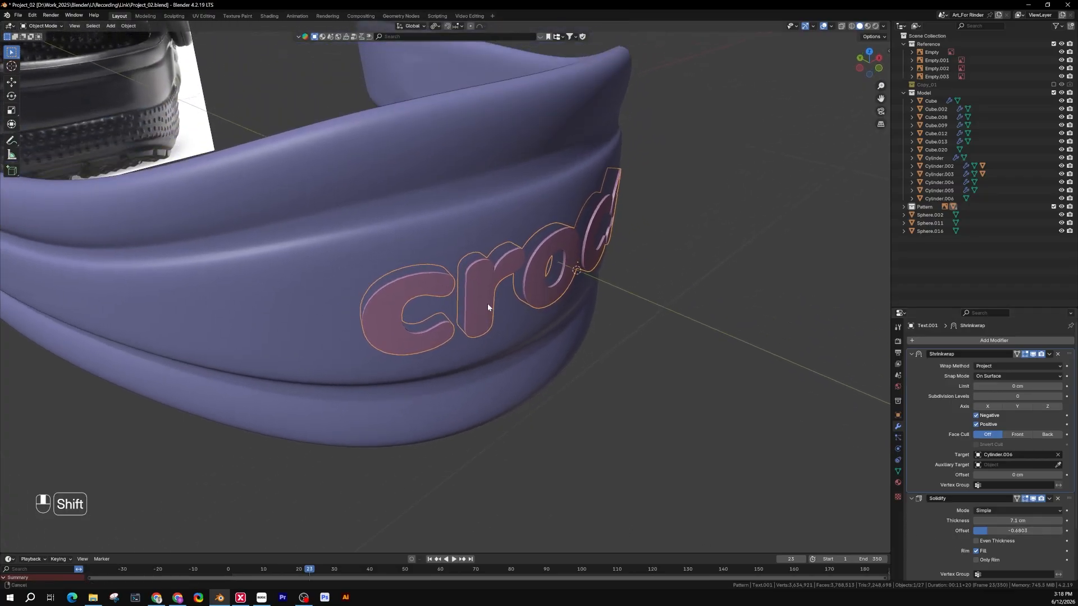
{"action": "scroll", "coordinate": [488, 304], "scroll_direction": "up", "scroll_amount": 3}
{"action": "left_click_drag", "start_coordinate": [995, 531], "coordinate": [1031, 531]}
{"action": "left_click", "coordinate": [672, 416]}
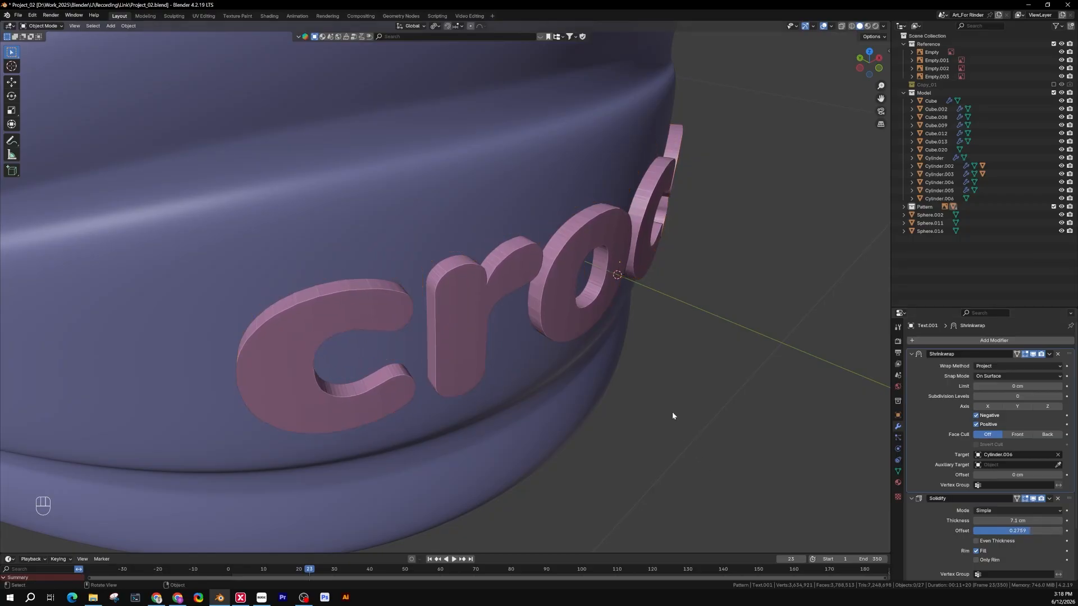
{"action": "left_click", "coordinate": [596, 321]}
{"action": "middle_click_drag", "start_coordinate": [596, 321], "coordinate": [641, 327]}
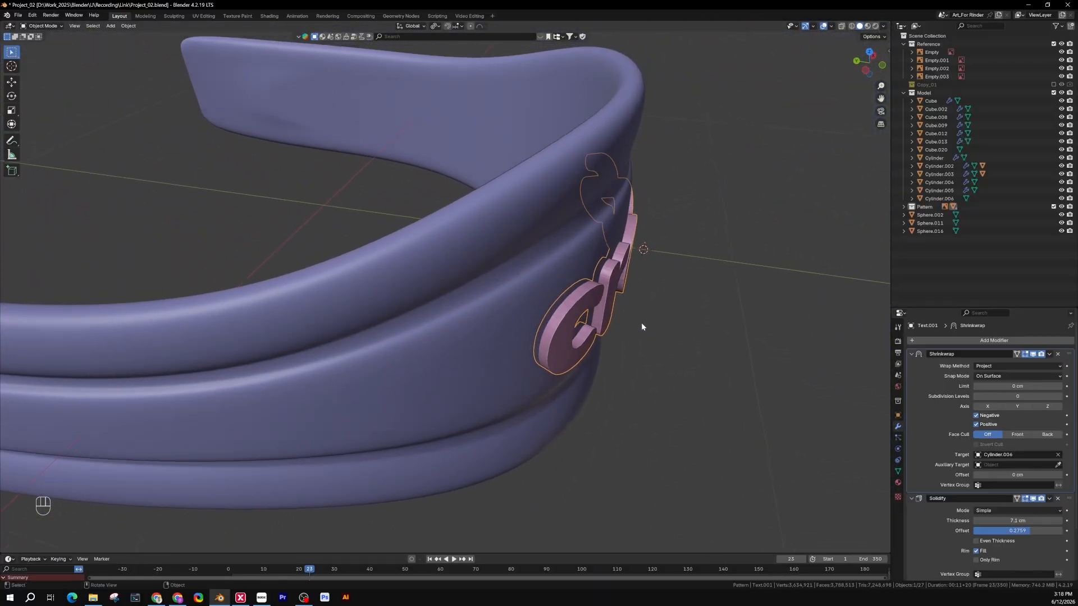
{"action": "scroll", "coordinate": [642, 327], "scroll_direction": "up", "scroll_amount": 2}
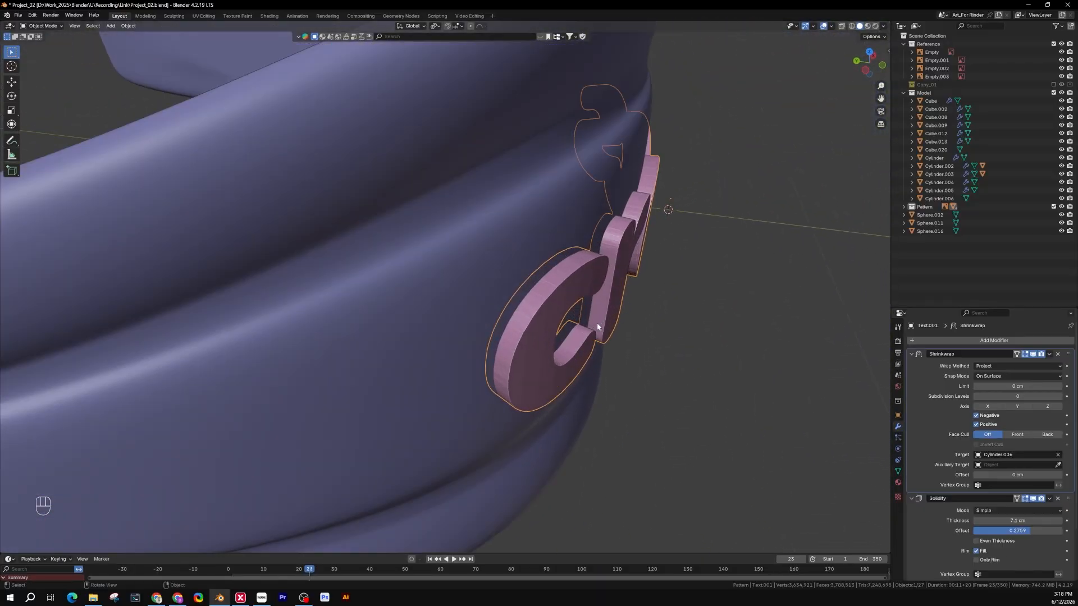
{"action": "left_click", "coordinate": [660, 366]}
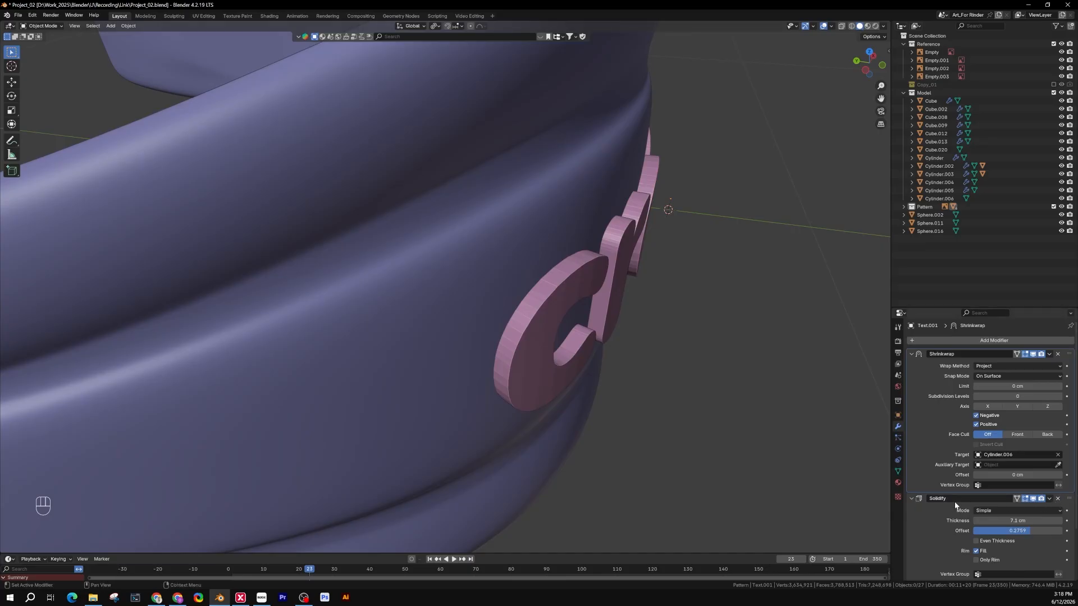
{"action": "left_click", "coordinate": [1049, 499]}
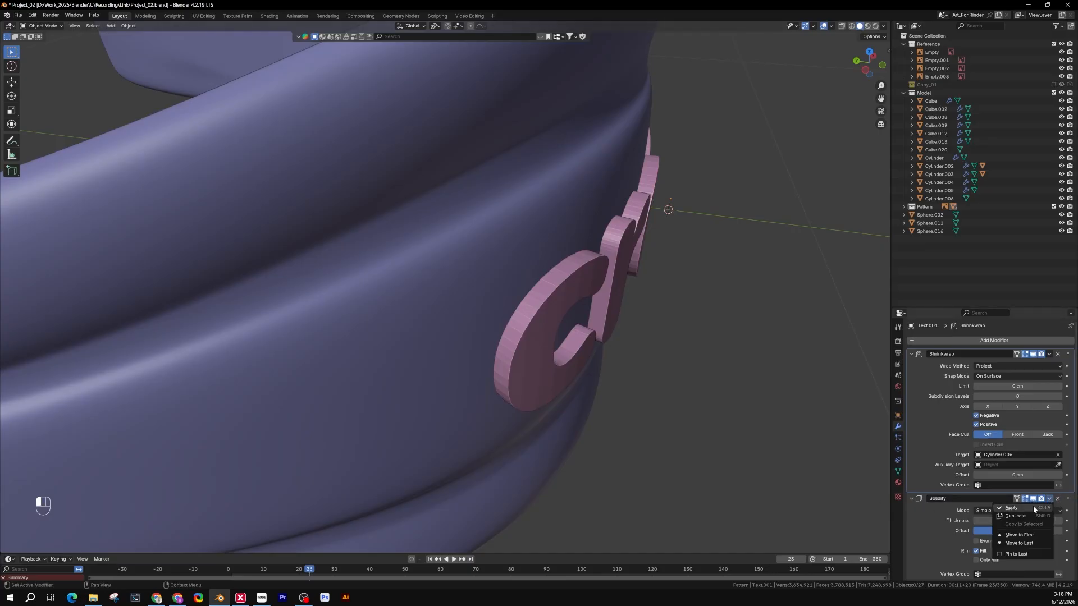
{"action": "left_click", "coordinate": [1033, 508]}
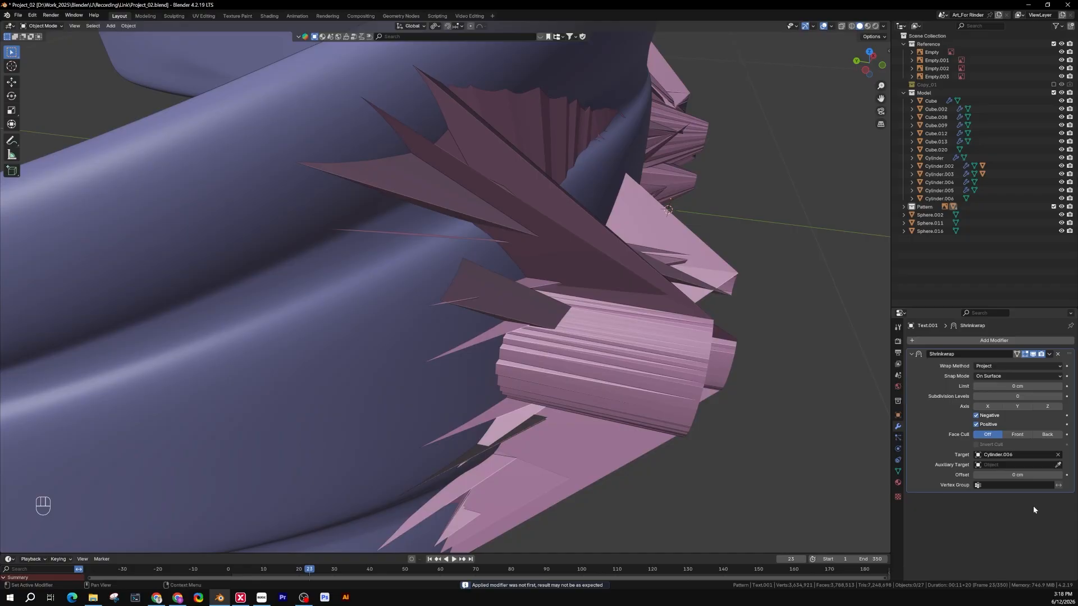
{"action": "key", "text": "ctrl+z"}
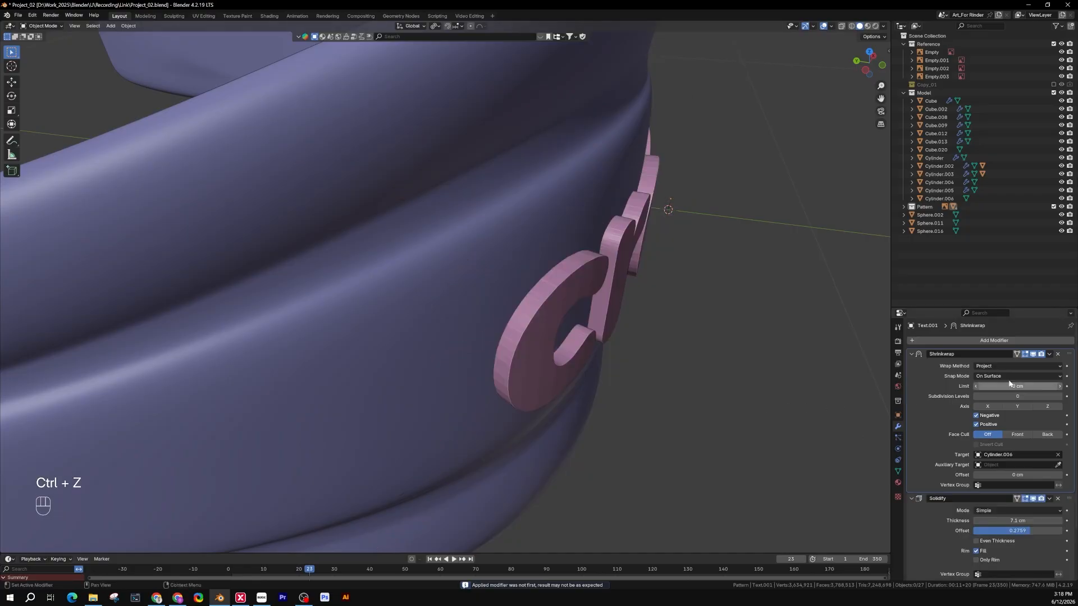
Apply the lettering's Shrinkwrap modifier first and its Solidify modifier second.
{"action": "left_click", "coordinate": [1049, 355]}
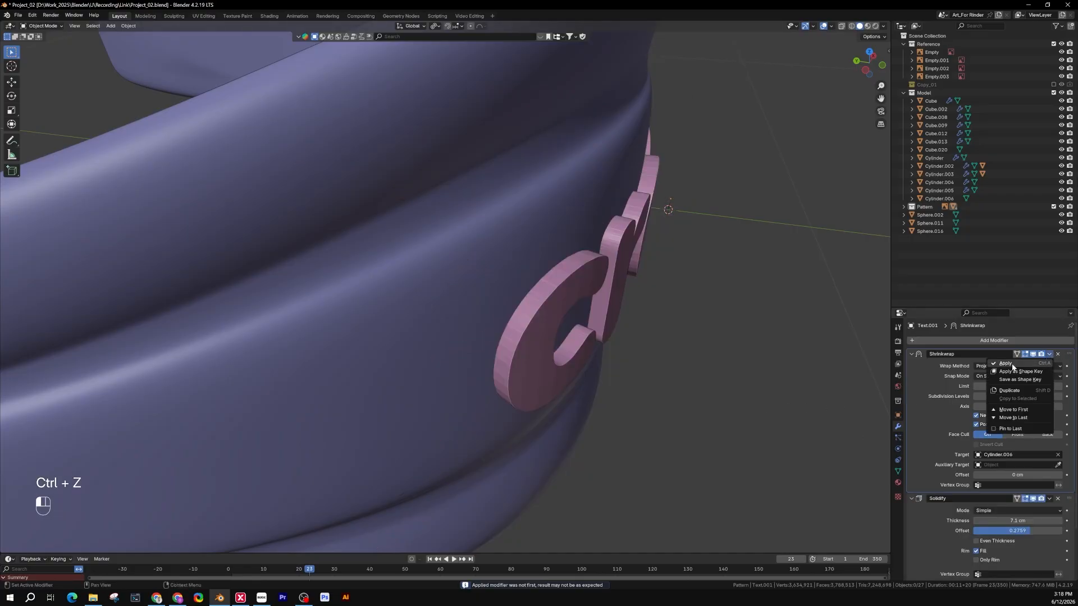
{"action": "left_click", "coordinate": [1009, 364]}
{"action": "left_click", "coordinate": [1050, 354]}
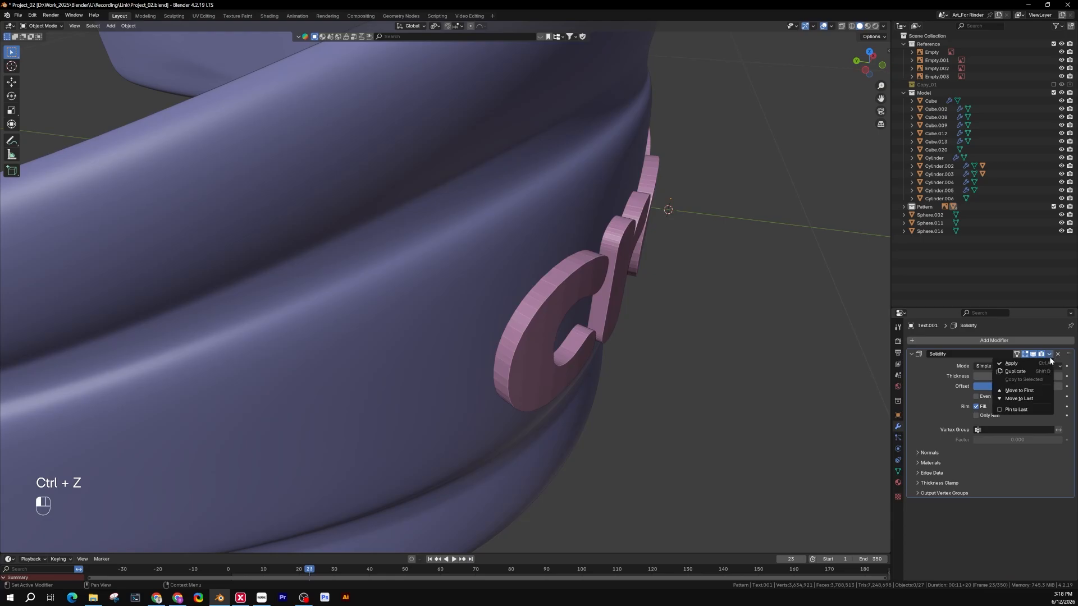
{"action": "left_click", "coordinate": [1009, 364]}
Edit the "crocs" lettering mesh and select its sharp edges with a 30° sharpness threshold in edge mode.
{"action": "middle_click_drag", "start_coordinate": [585, 295], "coordinate": [376, 322]}
{"action": "key", "text": "Tab"}
{"action": "key", "text": "Tab"}
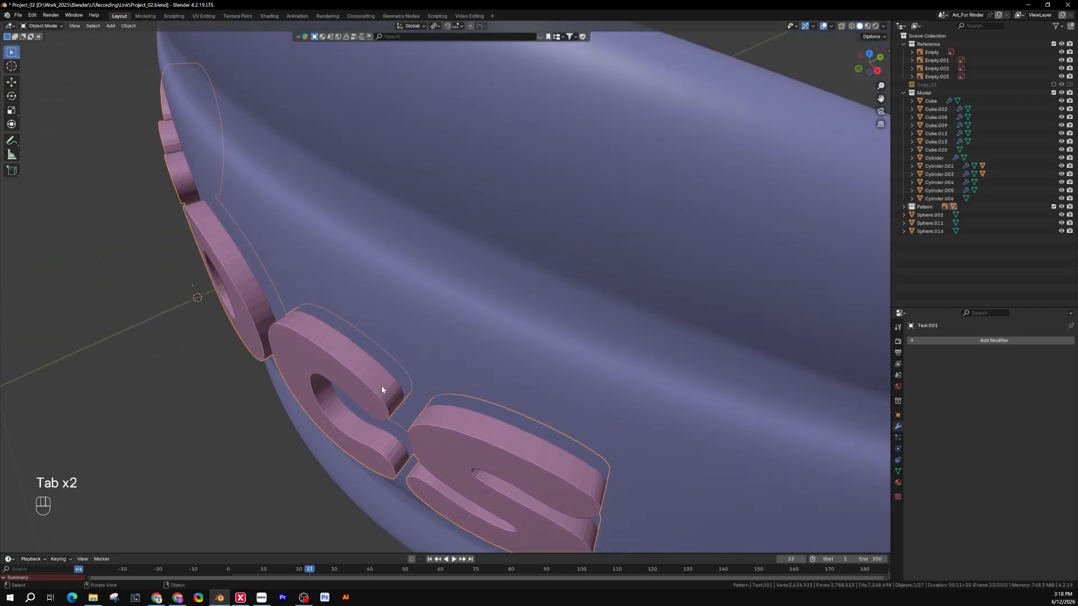
{"action": "middle_click_drag", "start_coordinate": [370, 391], "coordinate": [448, 386]}
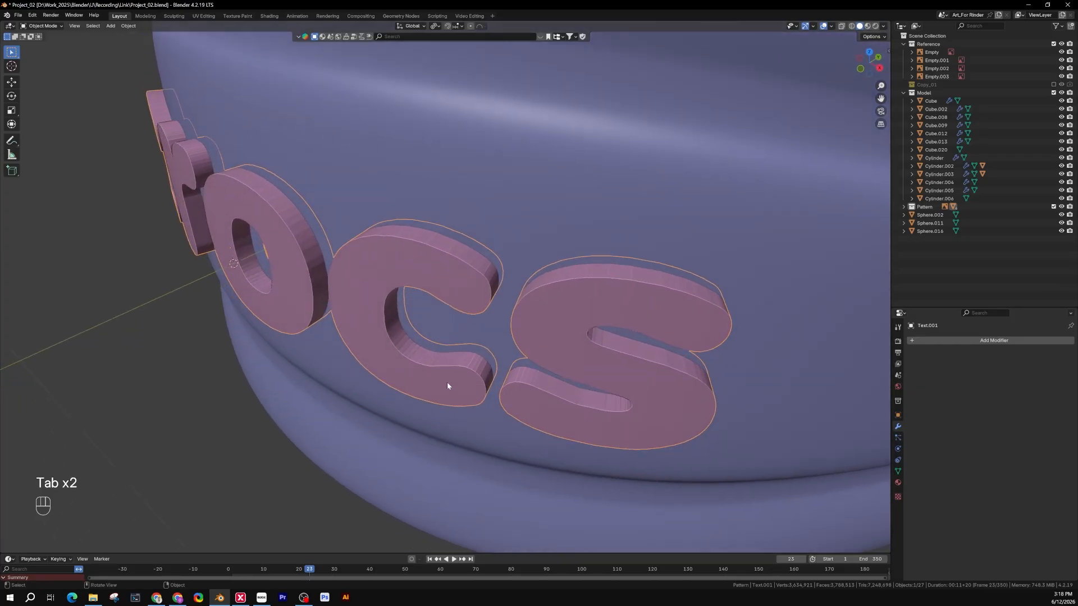
{"action": "key", "text": "Tab"}
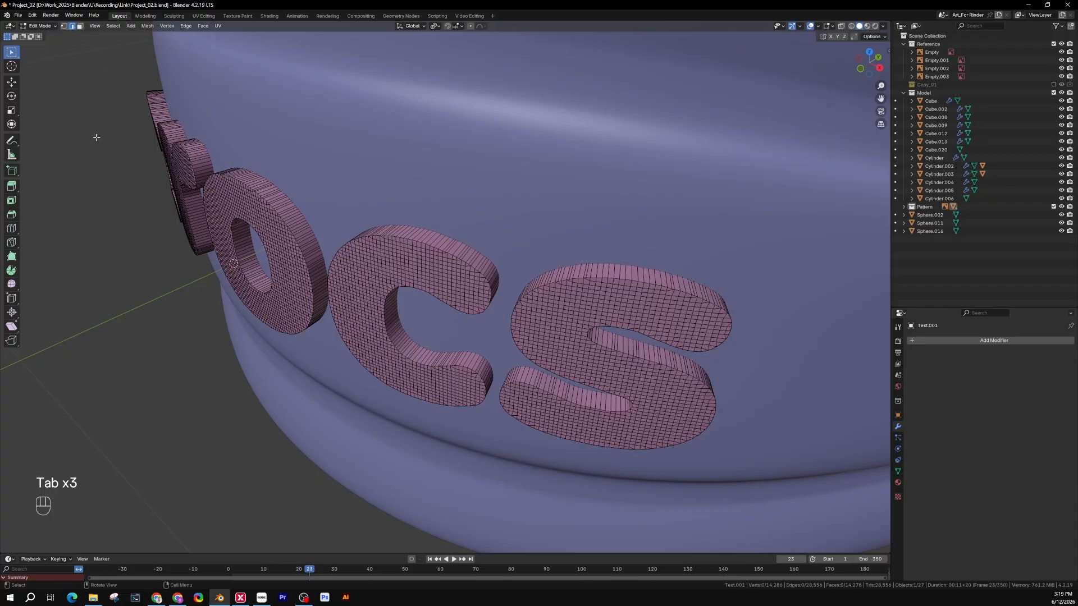
{"action": "key", "text": "2"}
{"action": "left_click", "coordinate": [113, 27]}
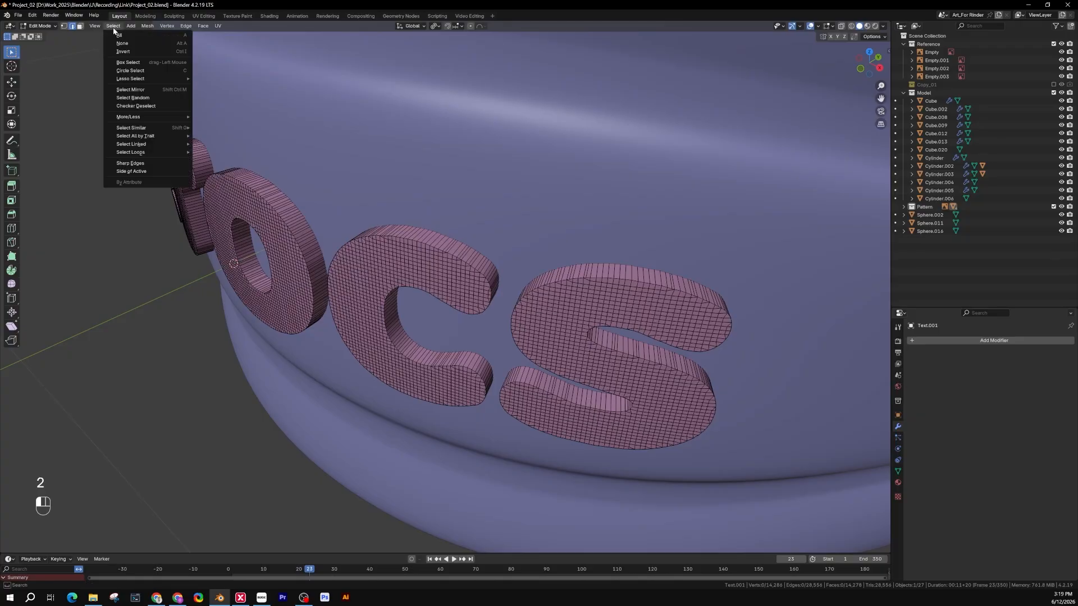
{"action": "left_click", "coordinate": [130, 163]}
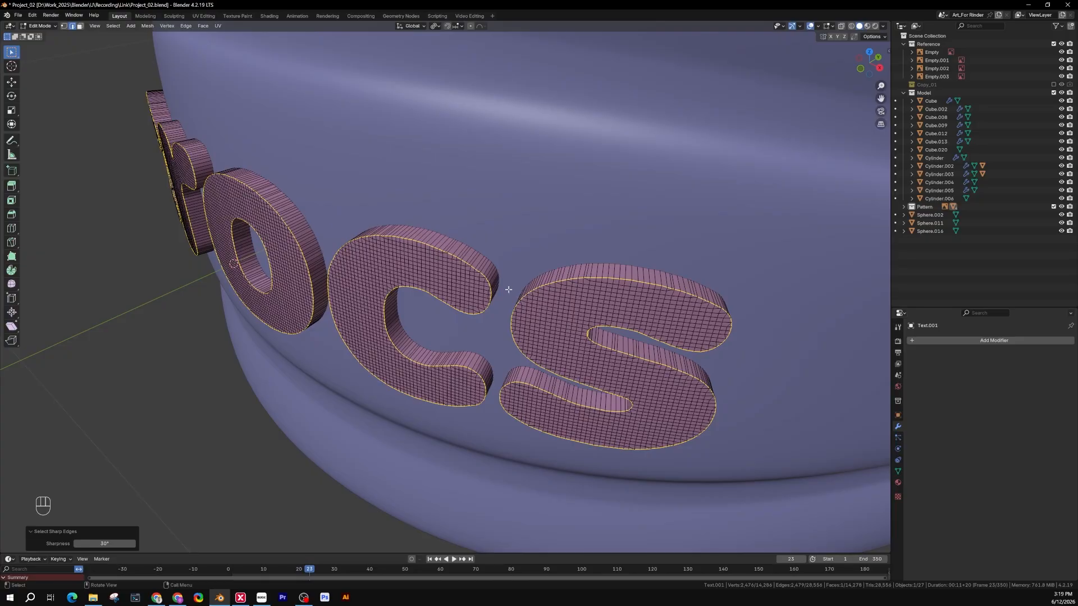
Deselect the two stray cross edges inside the gap of the "s" and check the remaining edge selection in wireframe.
{"action": "middle_click_drag", "start_coordinate": [508, 290], "coordinate": [411, 198]}
{"action": "scroll", "coordinate": [411, 197], "scroll_direction": "up", "scroll_amount": 8}
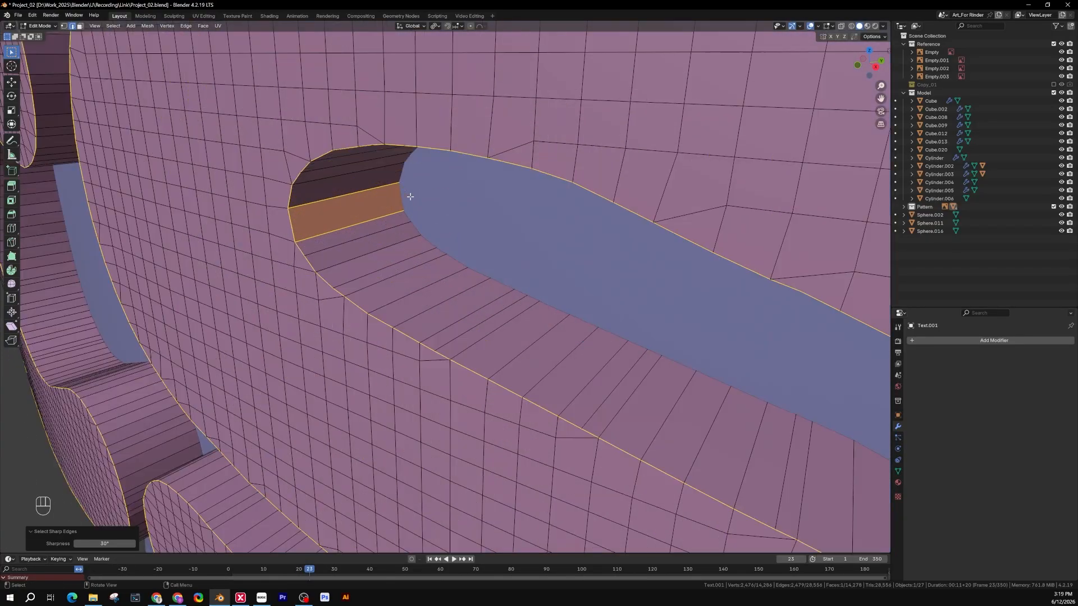
{"action": "key", "text": "shift"}
{"action": "left_click", "coordinate": [349, 193], "text": "shift"}
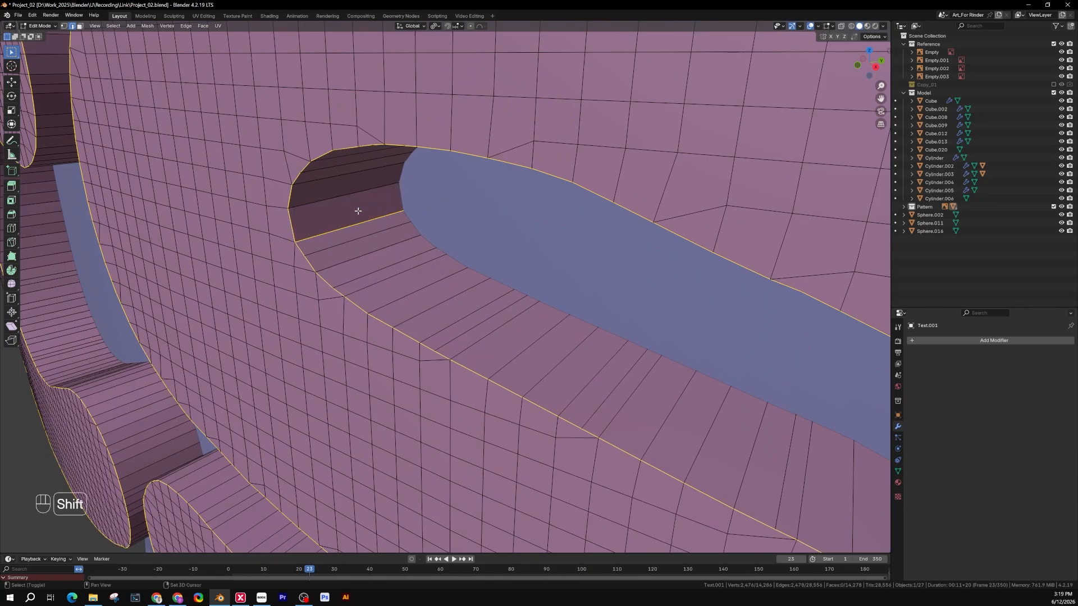
{"action": "scroll", "coordinate": [362, 223], "scroll_direction": "down", "scroll_amount": 10}
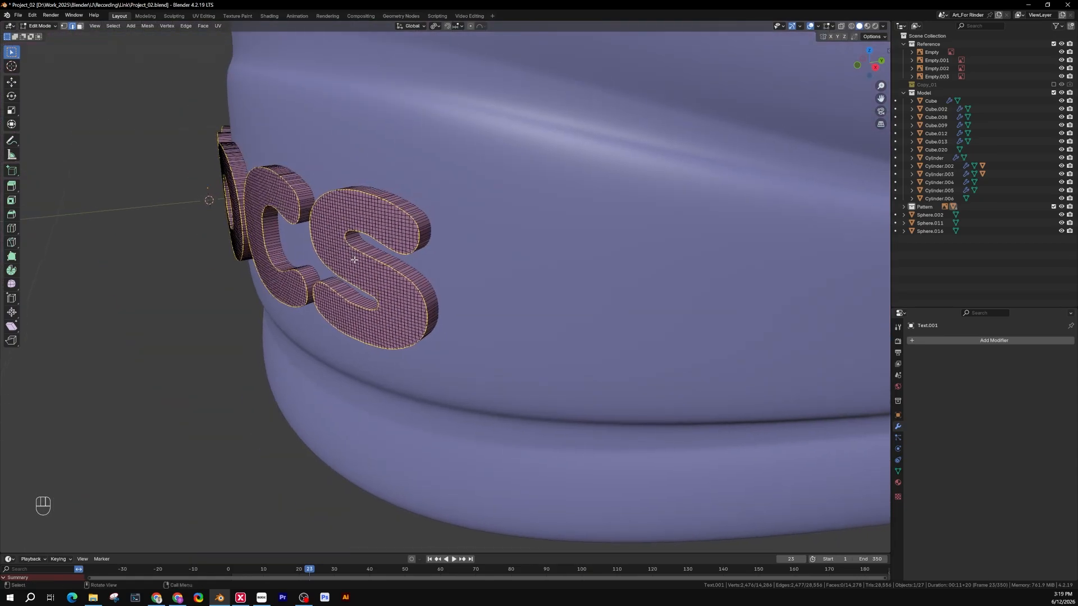
{"action": "key", "text": "z"}
{"action": "left_click", "coordinate": [286, 272]}
{"action": "mouse_move", "coordinate": [314, 273]}
{"action": "middle_mouse_down"}
{"action": "mouse_move", "coordinate": [331, 281]}
{"action": "mouse_move", "coordinate": [291, 303]}
{"action": "middle_mouse_up"}
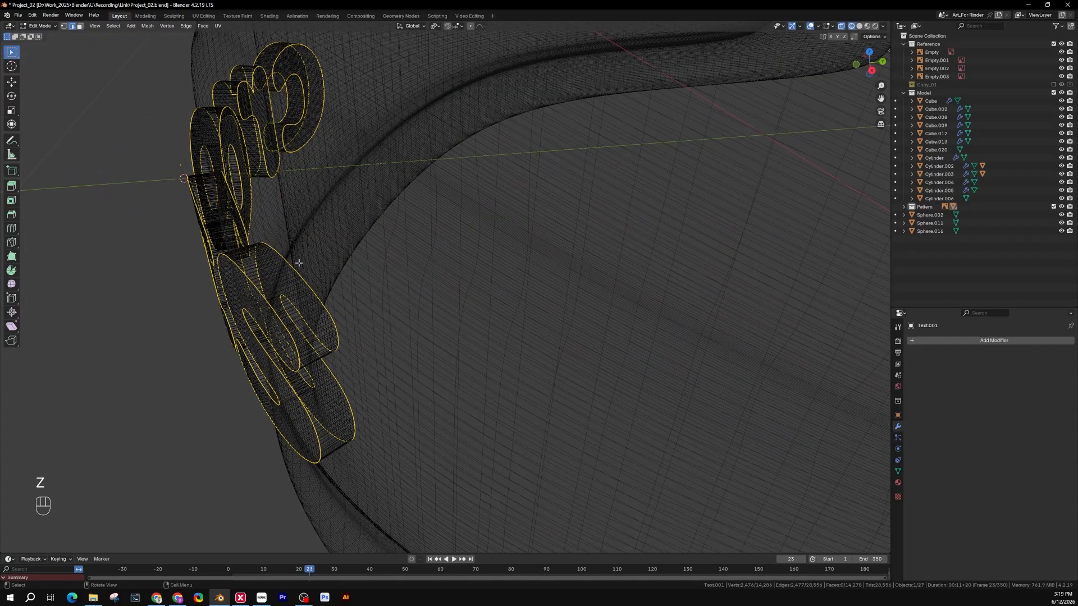
{"action": "middle_click_drag", "start_coordinate": [298, 263], "coordinate": [462, 243]}
{"action": "mouse_move", "coordinate": [495, 304]}
{"action": "middle_mouse_down"}
{"action": "mouse_move", "coordinate": [493, 320]}
{"action": "mouse_move", "coordinate": [337, 342]}
{"action": "middle_mouse_up"}
{"action": "key", "text": "z"}
{"action": "left_click", "coordinate": [470, 341]}
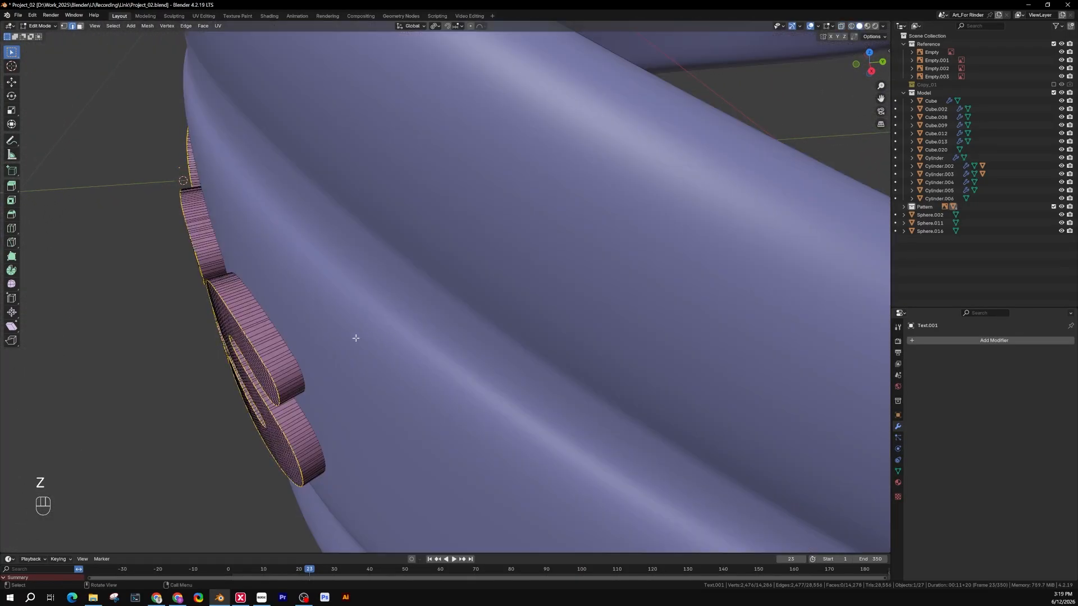
Bevel the selected letter outlines by about 0.153 cm with one segment and an Arc outer miter, and finish mesh editing.
{"action": "middle_click_drag", "start_coordinate": [267, 344], "coordinate": [330, 299], "text": "shift"}
{"action": "scroll", "coordinate": [331, 299], "scroll_direction": "up", "scroll_amount": 4}
{"action": "scroll", "coordinate": [330, 299], "scroll_direction": "up", "scroll_amount": 3}
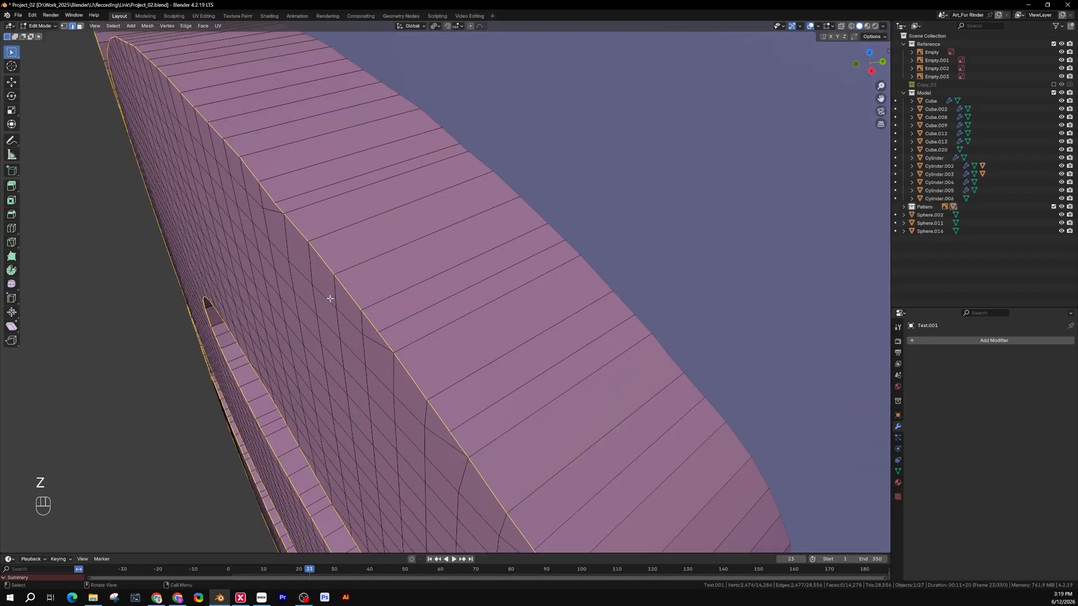
{"action": "key", "text": "ctrl+b"}
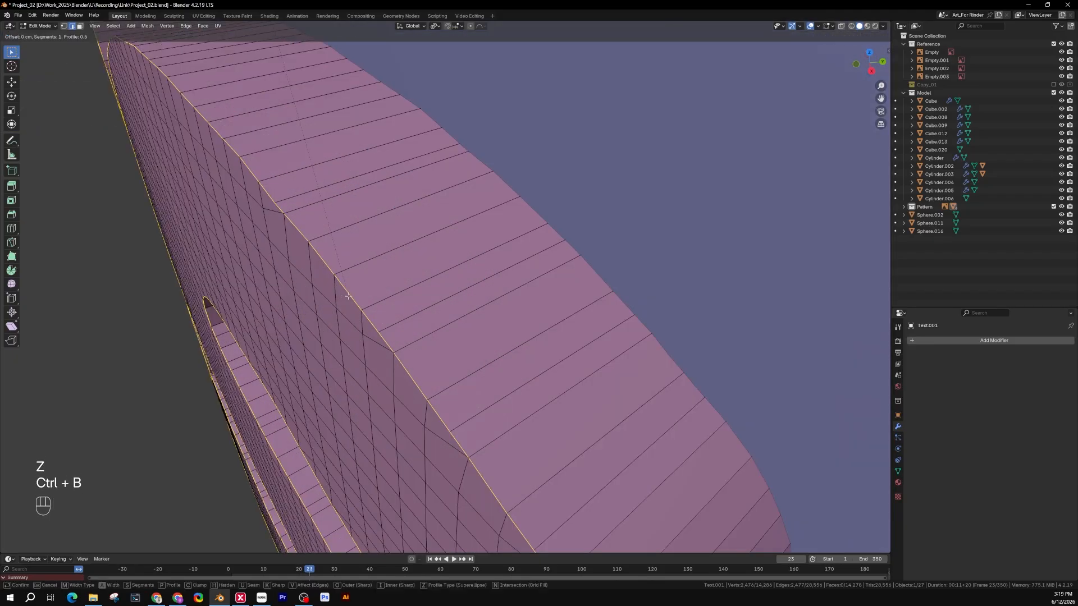
{"action": "left_click", "coordinate": [379, 300]}
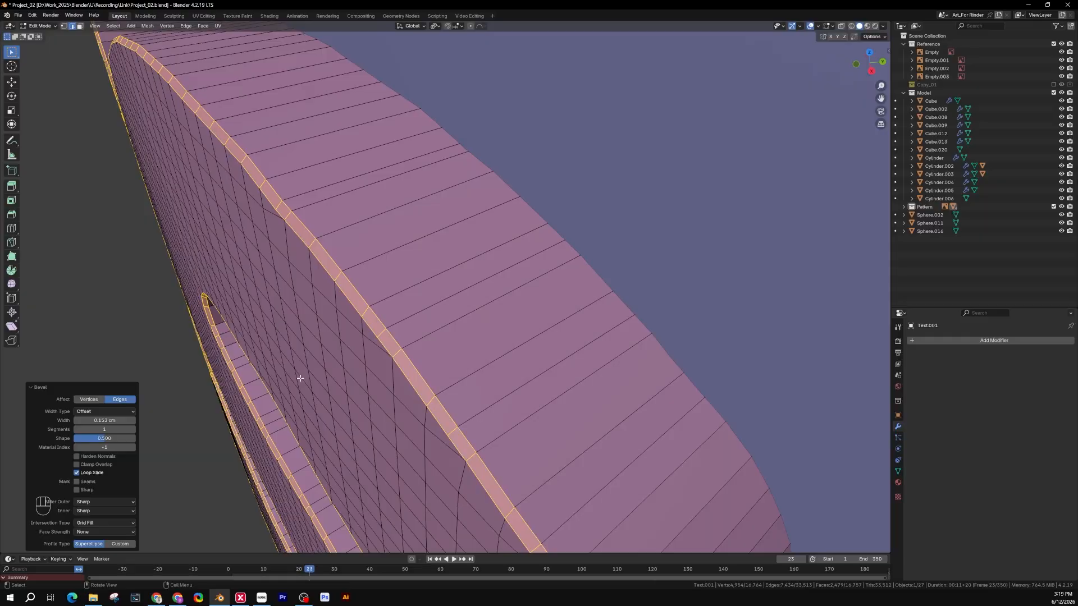
{"action": "left_click", "coordinate": [107, 509]}
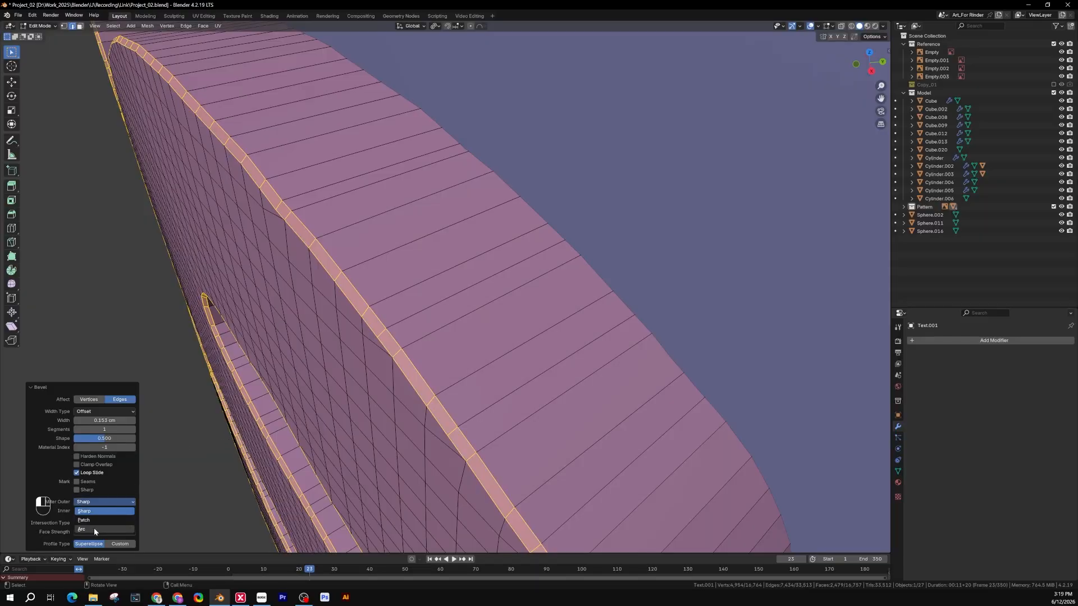
{"action": "left_click", "coordinate": [94, 530]}
{"action": "scroll", "coordinate": [389, 349], "scroll_direction": "down", "scroll_amount": 6}
{"action": "middle_click_drag", "start_coordinate": [388, 349], "coordinate": [453, 328]}
{"action": "key", "text": "Tab"}
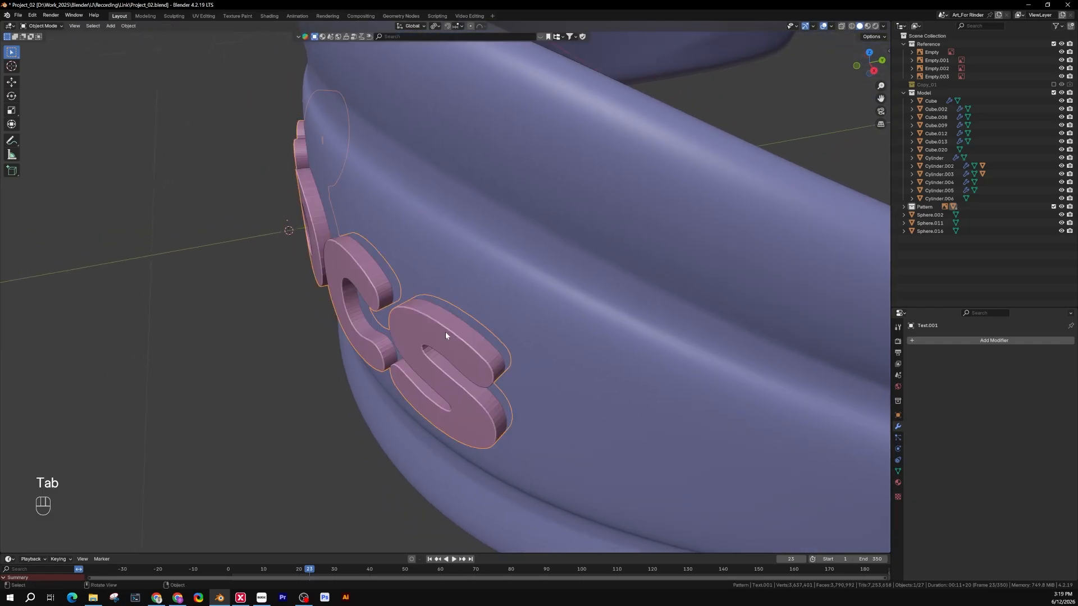
Deselect the lettering and save the project file.
{"action": "left_click", "coordinate": [252, 315]}
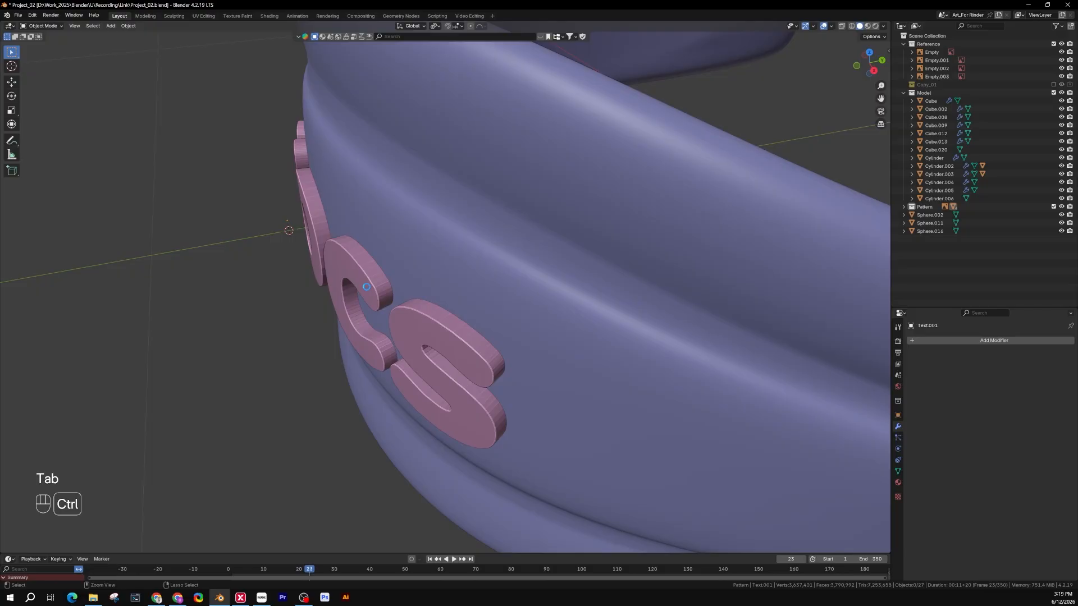
{"action": "key", "text": "ctrl+s"}
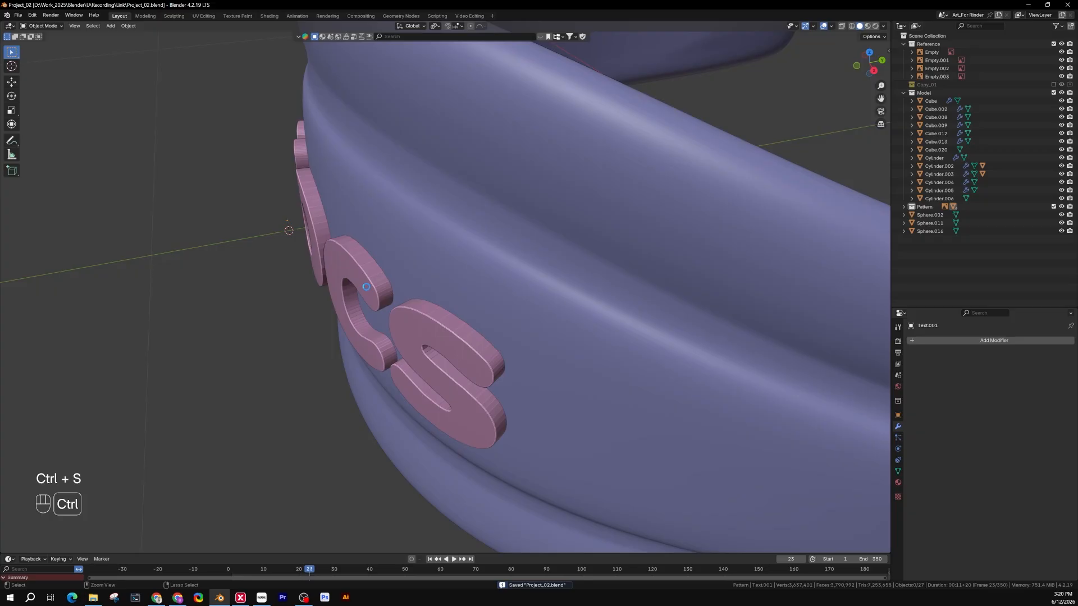
{"action": "key", "text": "ctrl+s"}
Add a level 2 Subdivision modifier to the "crocs" lettering.
{"action": "left_click_drag", "start_coordinate": [297, 276], "coordinate": [334, 254]}
{"action": "middle_click_drag", "start_coordinate": [335, 254], "coordinate": [343, 258]}
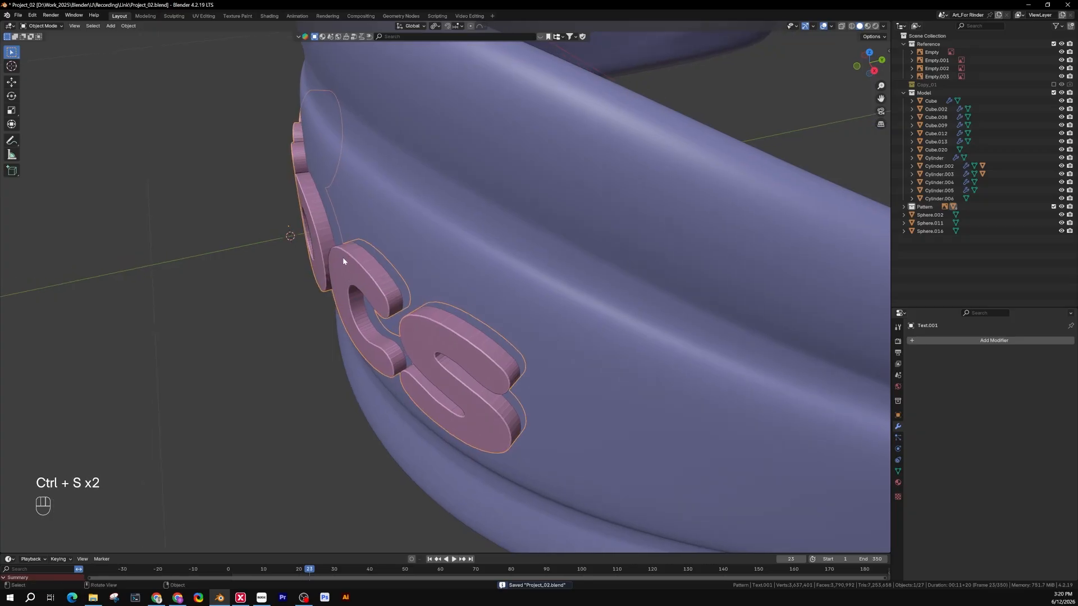
{"action": "scroll", "coordinate": [343, 264], "scroll_direction": "up", "scroll_amount": 6}
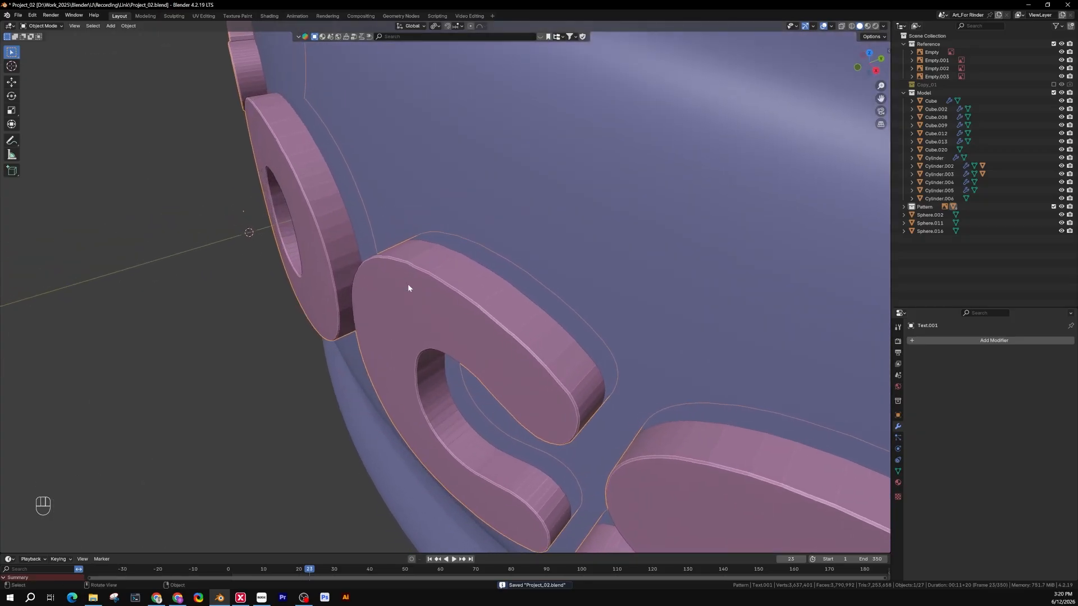
{"action": "key", "text": "ctrl"}
{"action": "key", "text": "ctrl+2"}
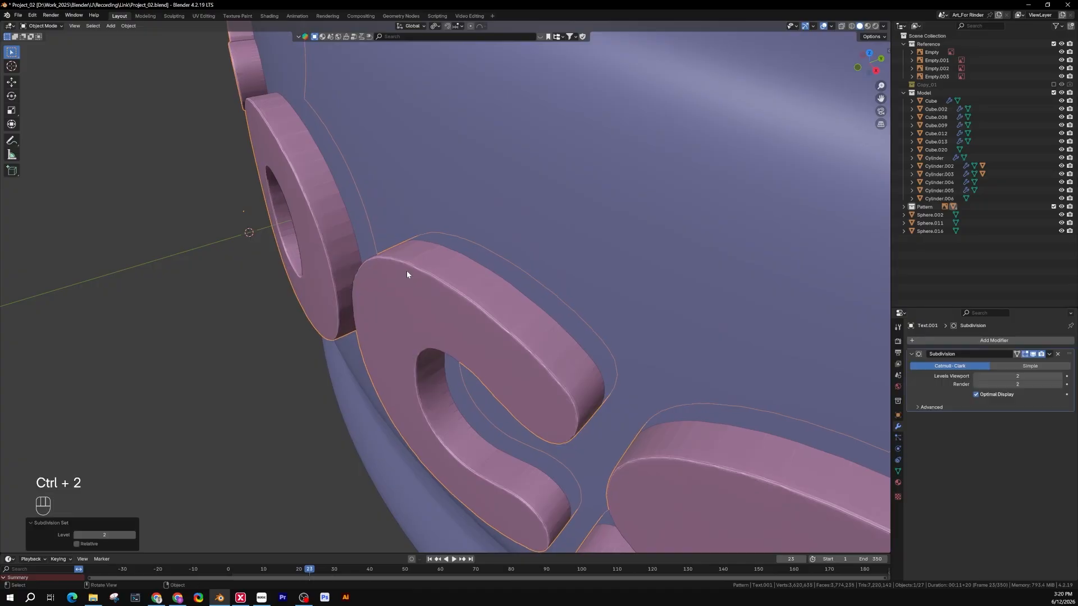
Shade the "crocs" lettering smooth and check it from the back of the strap.
{"action": "scroll", "coordinate": [413, 280], "scroll_direction": "down", "scroll_amount": 5}
{"action": "middle_click_drag", "start_coordinate": [420, 291], "coordinate": [567, 293]}
{"action": "right_click", "coordinate": [455, 311]}
{"action": "left_click", "coordinate": [408, 285]}
{"action": "scroll", "coordinate": [479, 262], "scroll_direction": "down", "scroll_amount": 2}
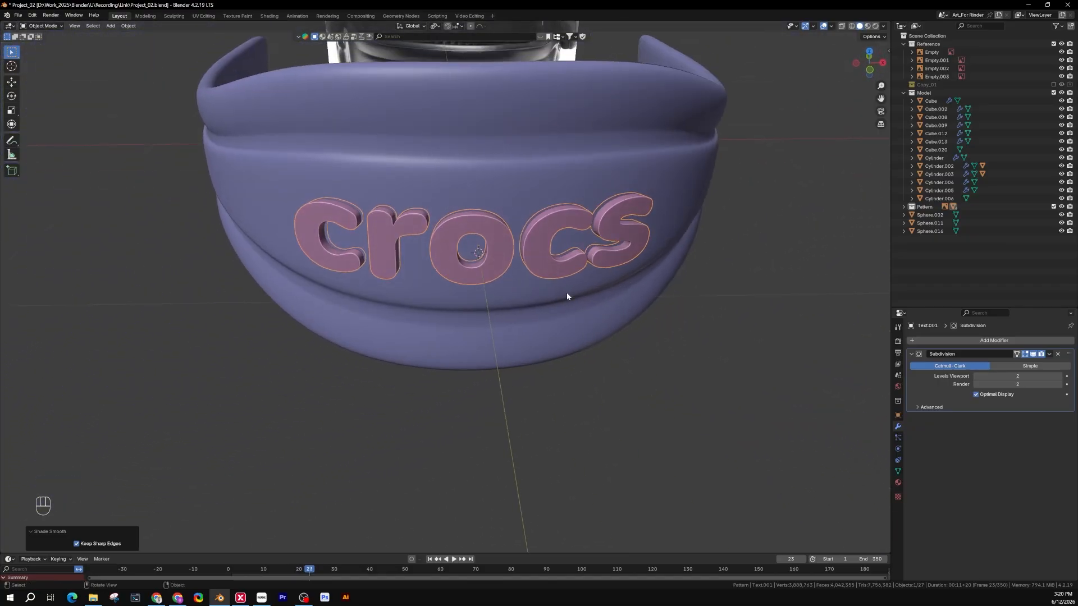
{"action": "left_click", "coordinate": [743, 314]}
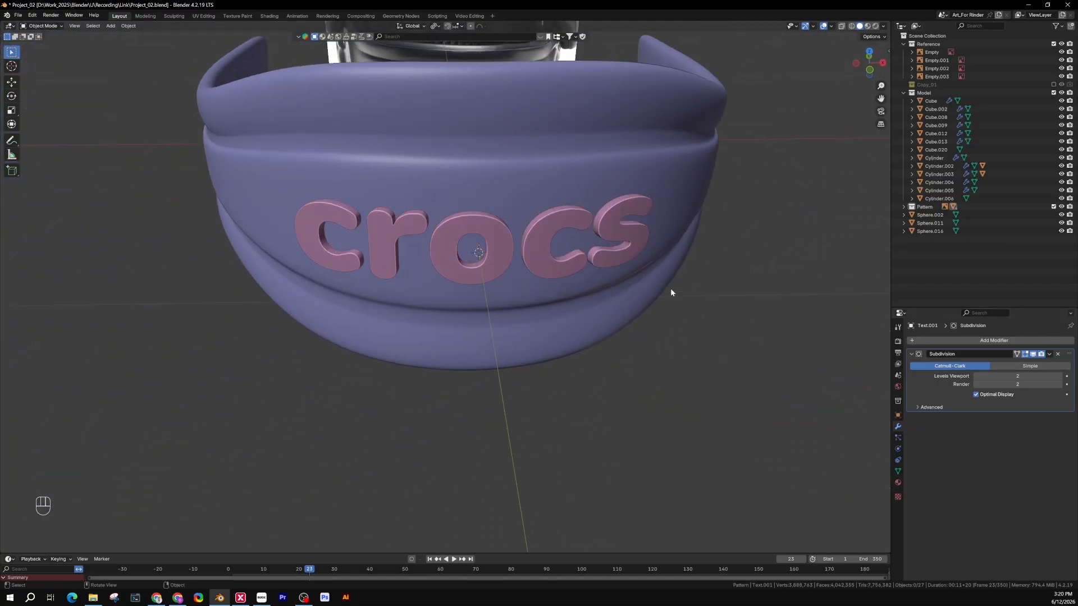
Delete the strap copy Cylinder.006 and exit local view to bring back the whole clog.
{"action": "middle_click_drag", "start_coordinate": [709, 284], "coordinate": [703, 337], "text": "shift"}
{"action": "left_click", "coordinate": [667, 236]}
{"action": "middle_click_drag", "start_coordinate": [667, 235], "coordinate": [658, 263]}
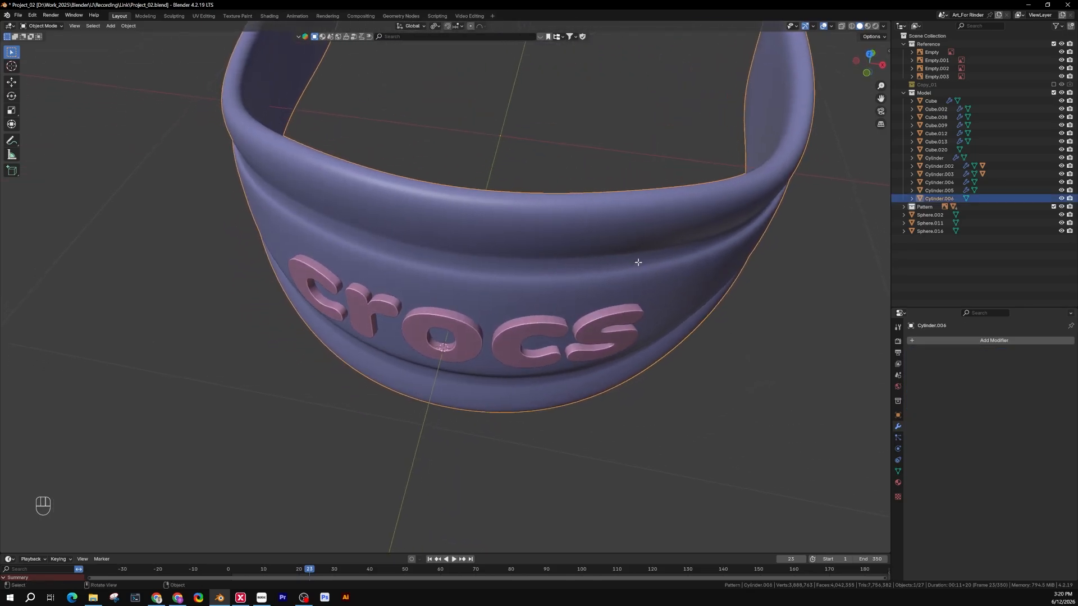
{"action": "key", "text": "Tab"}
{"action": "key", "text": "Tab"}
{"action": "key", "text": "Delete"}
{"action": "key", "text": "slash"}
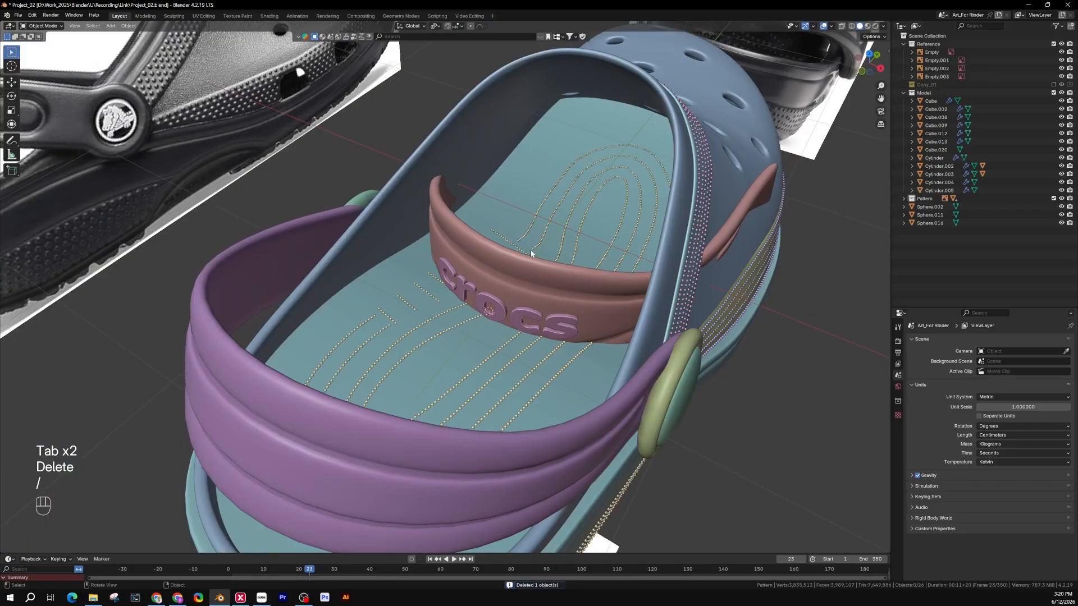
Examine how the lettering sits on the original heel strap within the full clog model.
{"action": "scroll", "coordinate": [495, 342], "scroll_direction": "up", "scroll_amount": 5}
{"action": "left_click", "coordinate": [520, 325]}
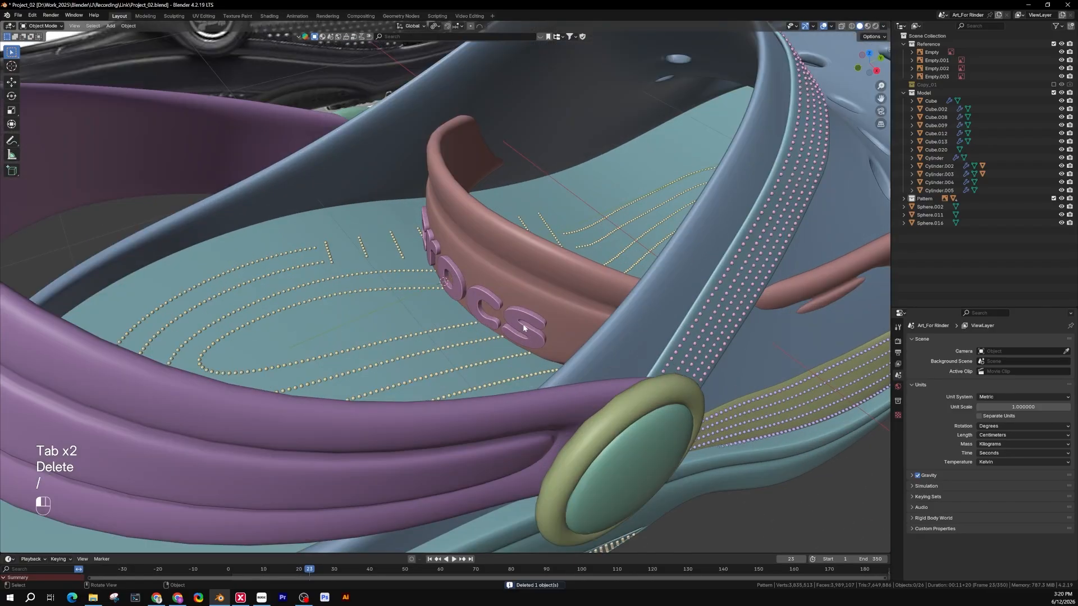
{"action": "middle_click_drag", "start_coordinate": [520, 325], "coordinate": [668, 171]}
{"action": "left_click", "coordinate": [555, 203]}
{"action": "left_click", "coordinate": [668, 171]}
{"action": "middle_click_drag", "start_coordinate": [355, 235], "coordinate": [537, 378]}
{"action": "left_click", "coordinate": [554, 353]}
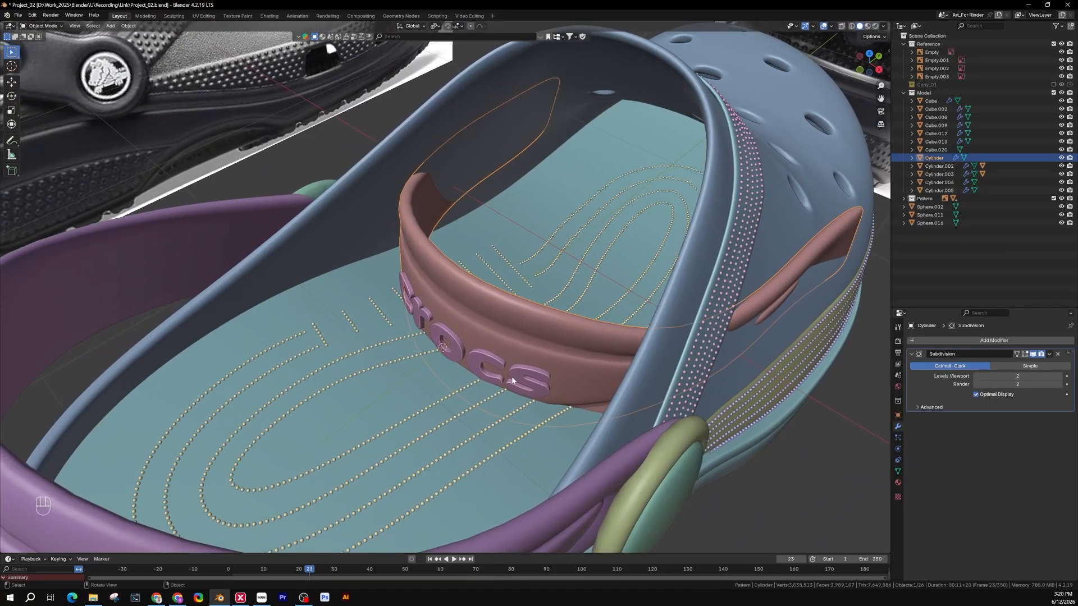
Parent the "crocs" lettering to the inner strap Cylinder using Object (Keep Transform).
{"action": "left_click", "coordinate": [793, 430]}
{"action": "left_click", "coordinate": [574, 364]}
{"action": "left_click", "coordinate": [516, 376], "text": "shift"}
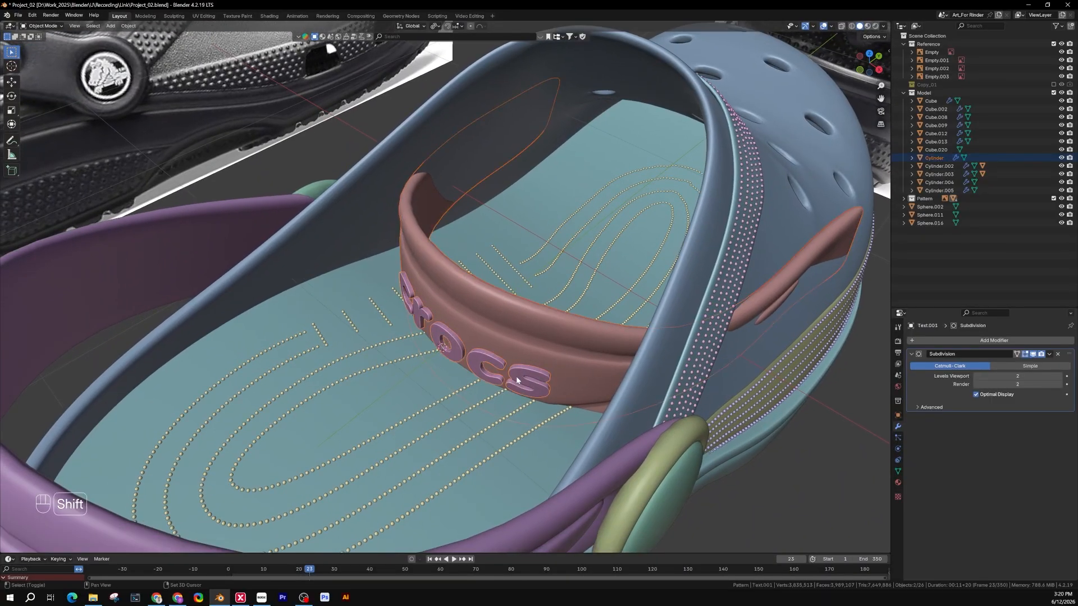
{"action": "left_click", "coordinate": [783, 501]}
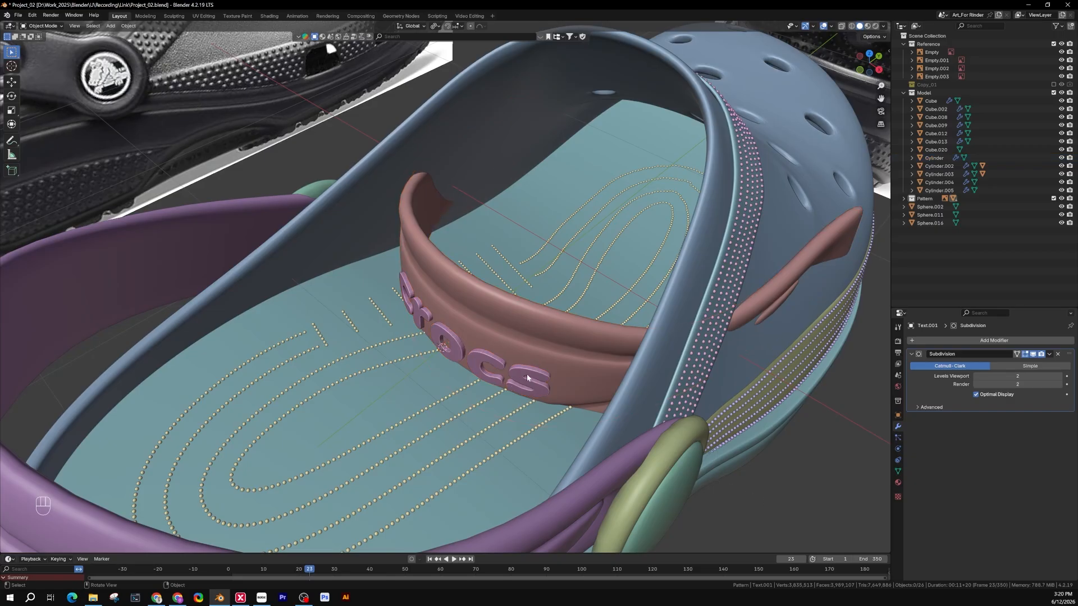
{"action": "left_click", "coordinate": [526, 378]}
{"action": "left_click", "coordinate": [533, 324]}
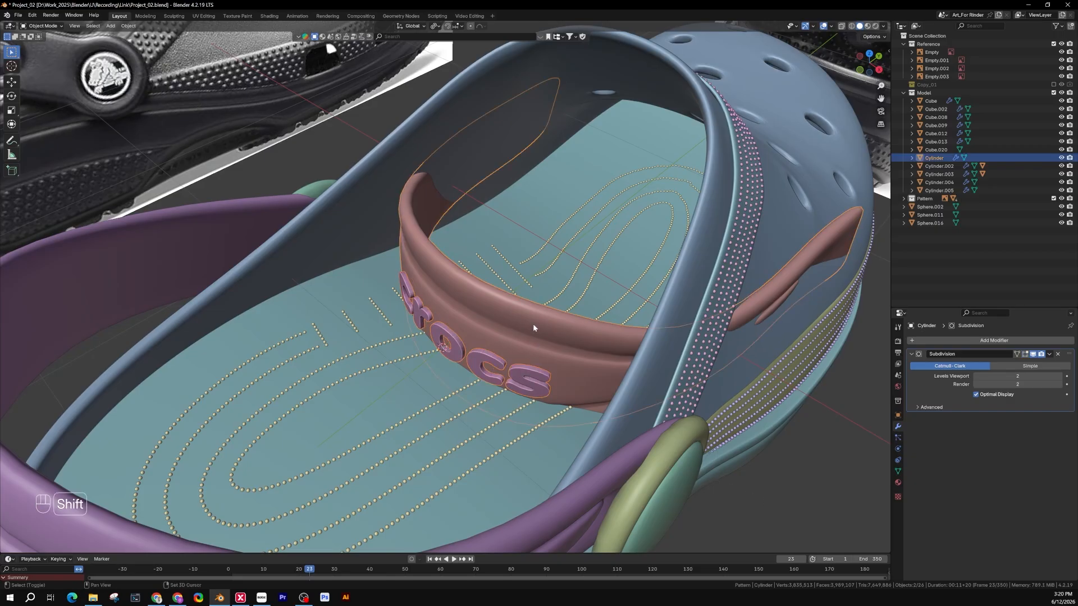
{"action": "left_click", "coordinate": [560, 381], "text": "shift"}
{"action": "left_click", "coordinate": [521, 380]}
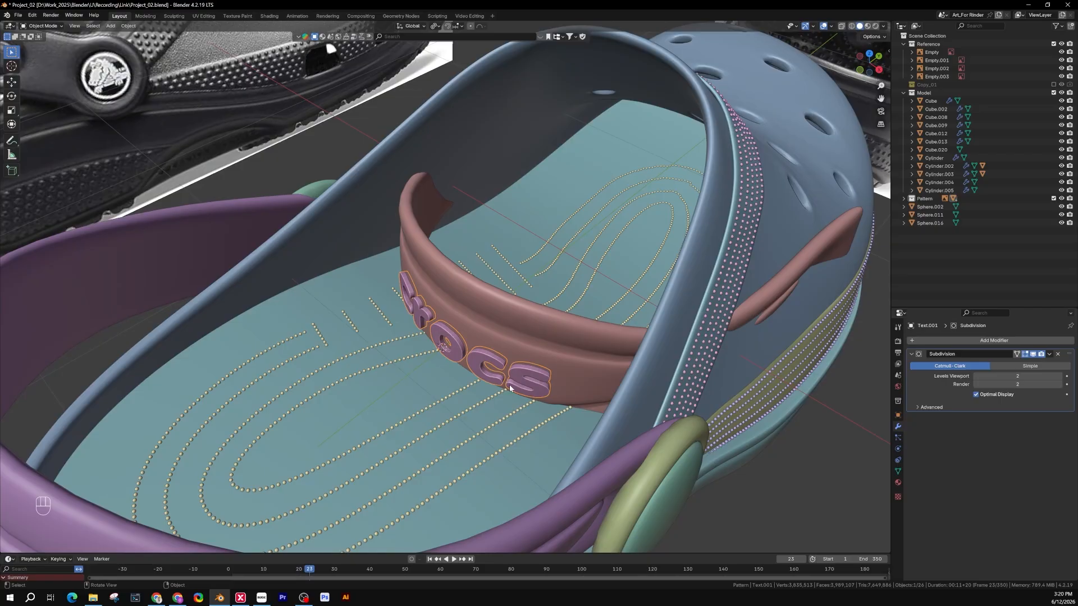
{"action": "left_click", "coordinate": [528, 319], "text": "shift"}
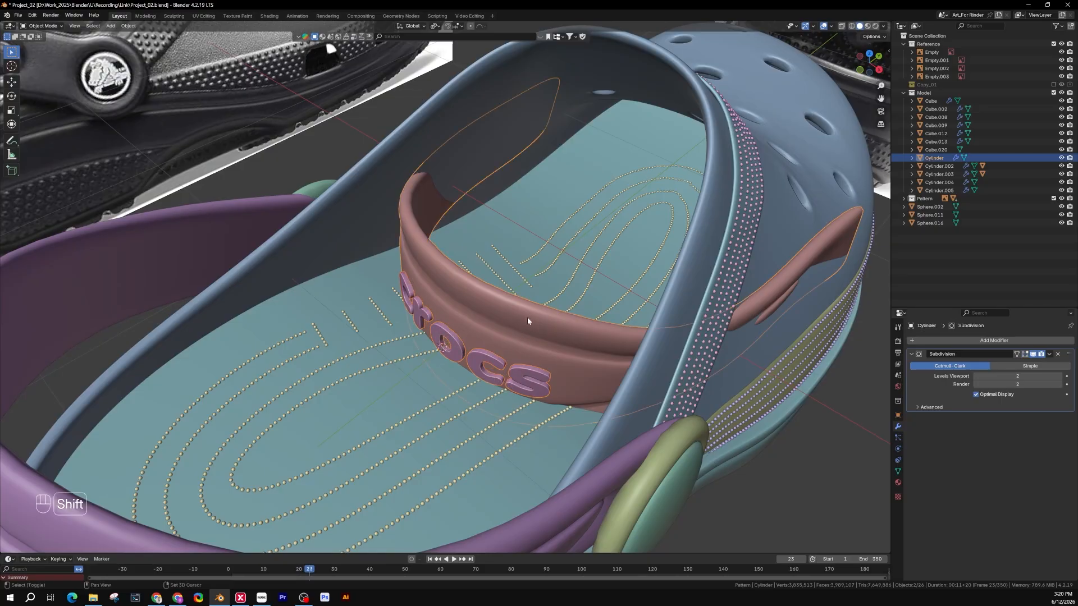
{"action": "key", "text": "ctrl+p"}
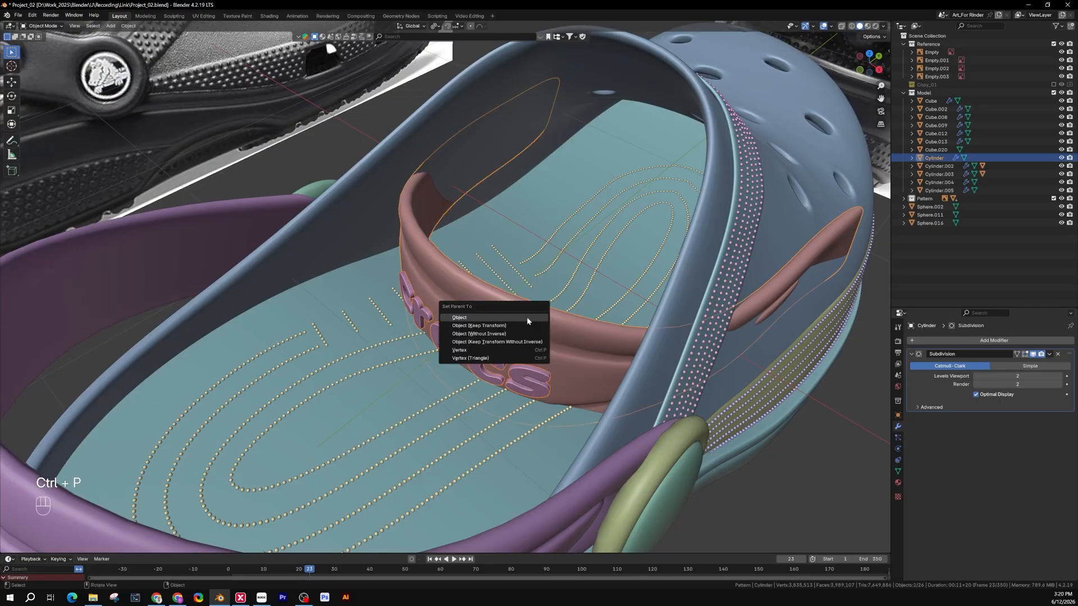
{"action": "left_click", "coordinate": [519, 327]}
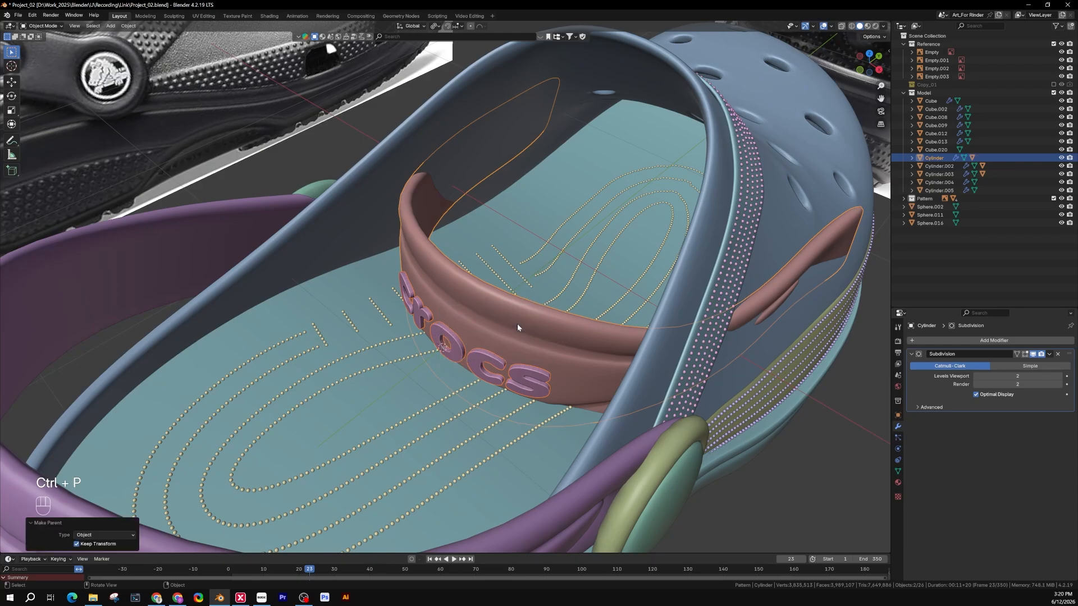
Move the strap freely to test whether the lettering follows it, and undo the move.
{"action": "key", "text": "g"}
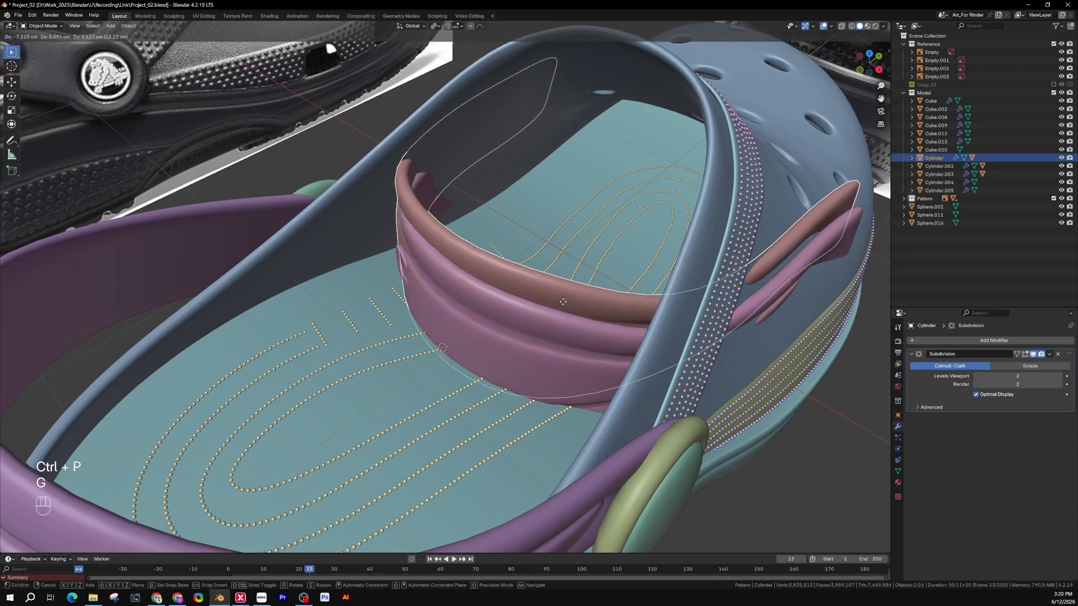
{"action": "left_click", "coordinate": [557, 267]}
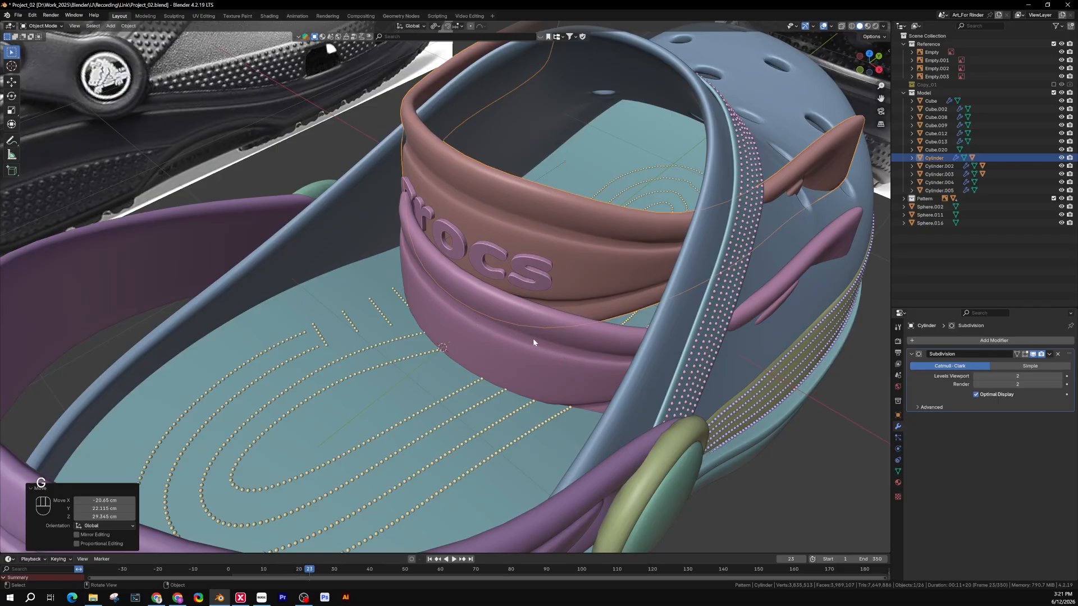
{"action": "key", "text": "ctrl"}
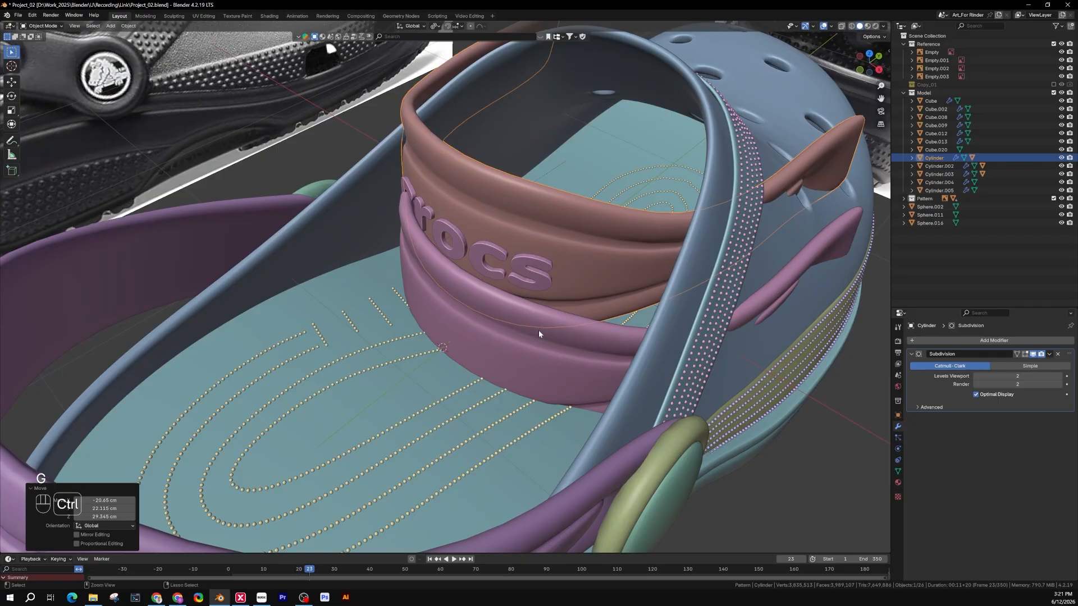
{"action": "key", "text": "ctrl+z"}
Raise the lettered strap along Z above the clog and delete the duplicate strap Cylinder.005 beneath it.
{"action": "scroll", "coordinate": [519, 332], "scroll_direction": "down", "scroll_amount": 3}
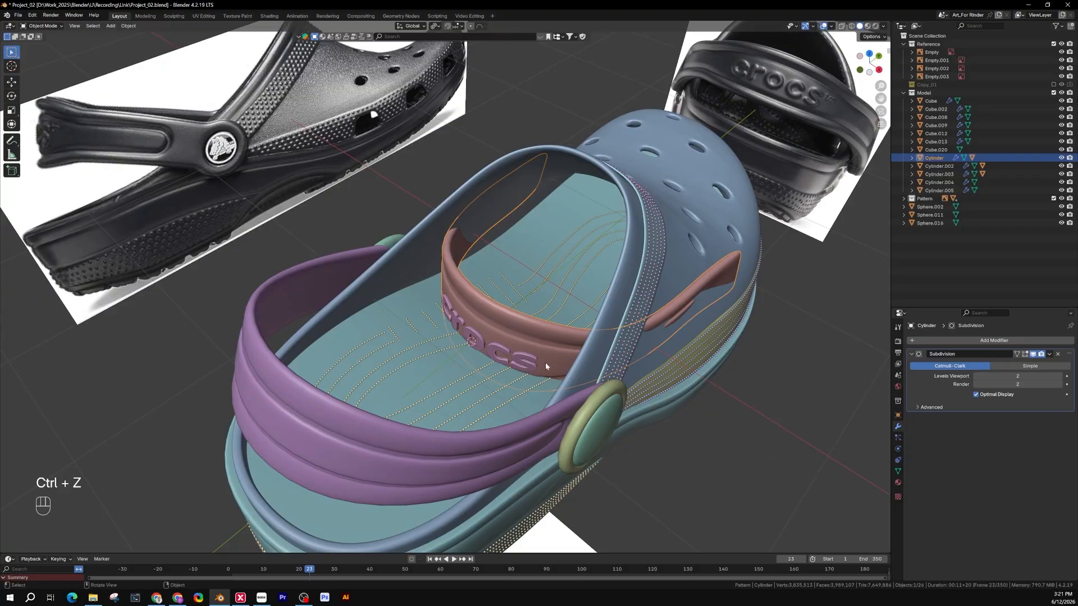
{"action": "key", "text": "g"}
{"action": "key", "text": "z"}
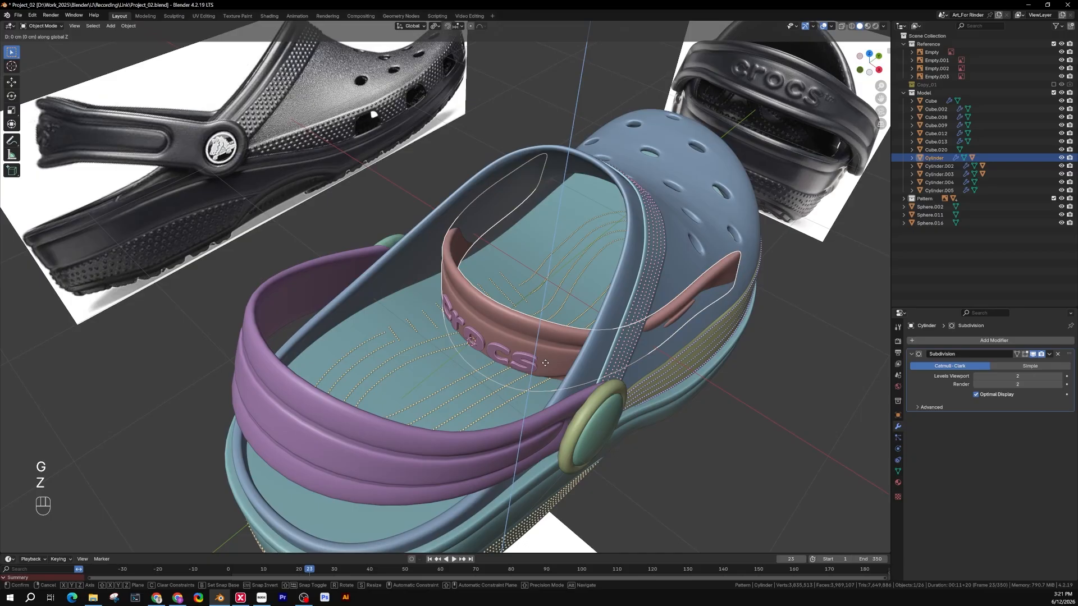
{"action": "left_click", "coordinate": [543, 302]}
{"action": "key", "text": "Delete"}
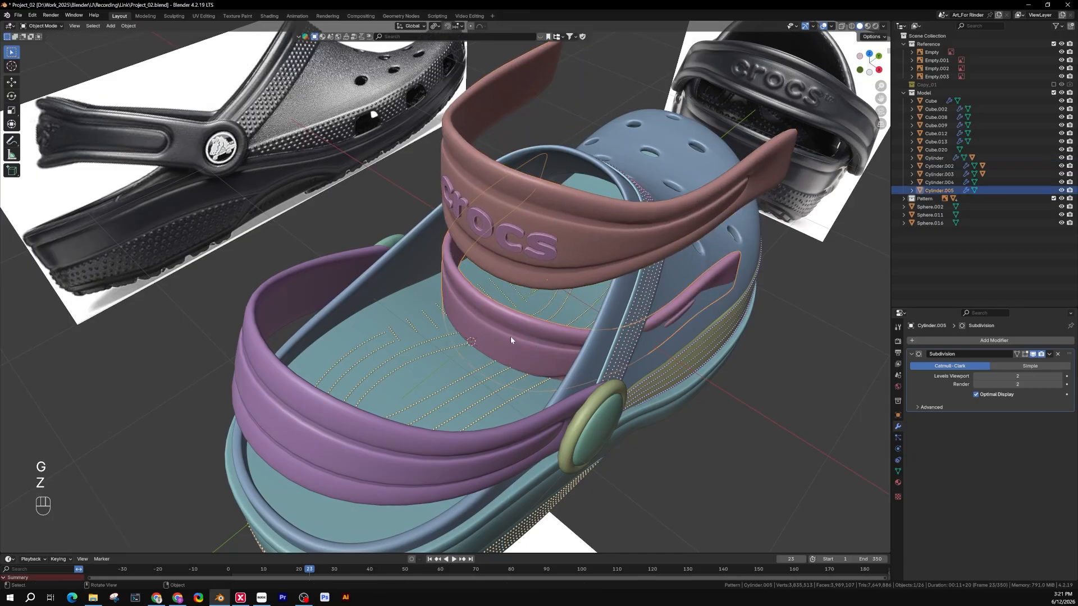
Add a Copy Location constraint to the raised lettered strap with Cylinder.004 as its target, and apply the constraint.
{"action": "left_click", "coordinate": [602, 257]}
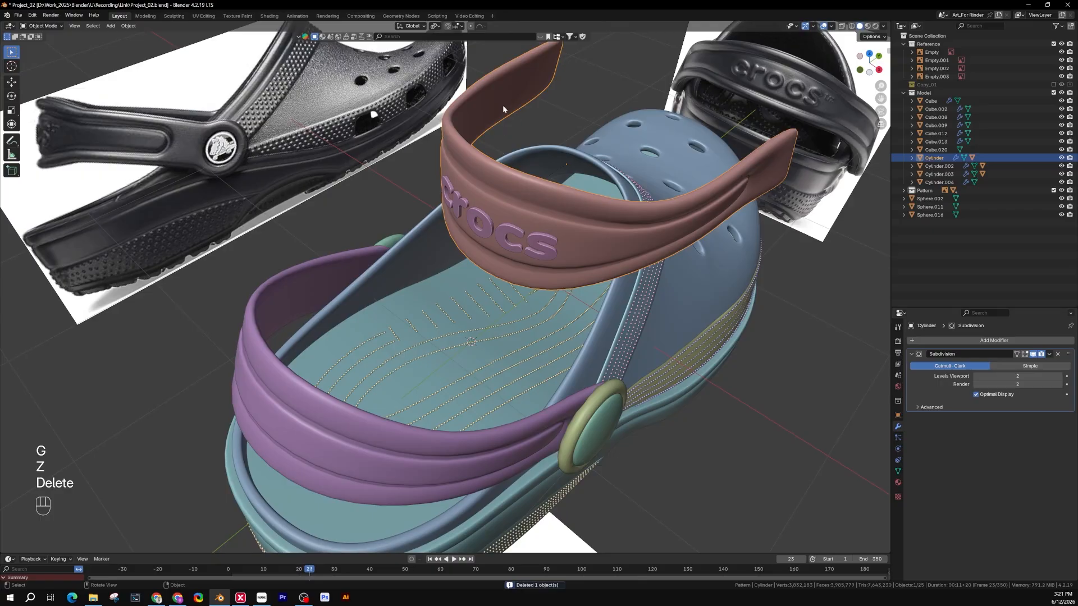
{"action": "left_click", "coordinate": [757, 443]}
{"action": "left_click", "coordinate": [582, 241]}
{"action": "key", "text": "Tab"}
{"action": "key", "text": "Tab"}
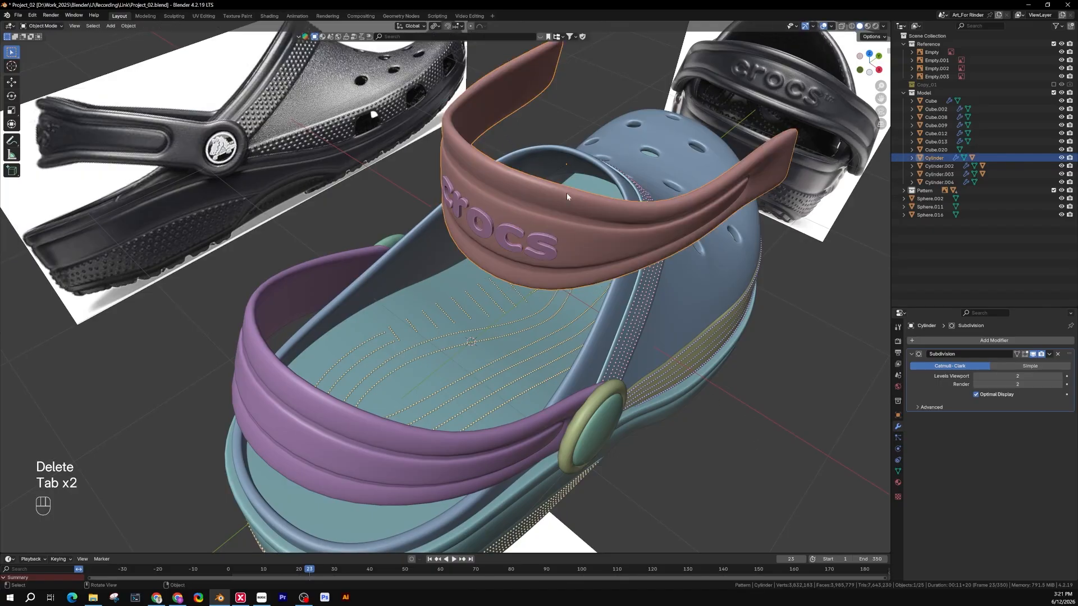
{"action": "left_click", "coordinate": [899, 462]}
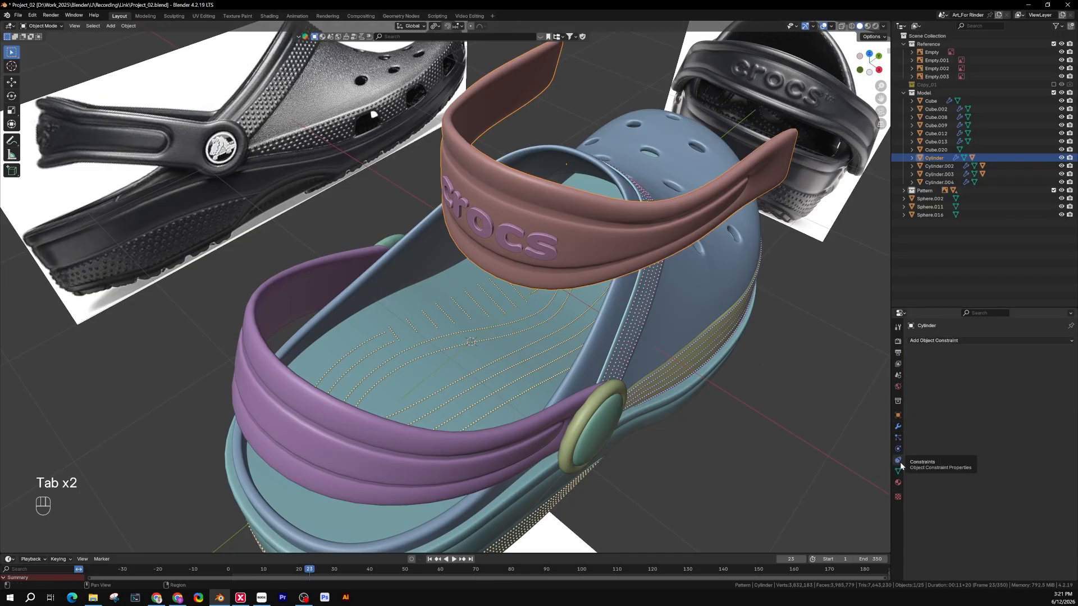
{"action": "left_click", "coordinate": [980, 341]}
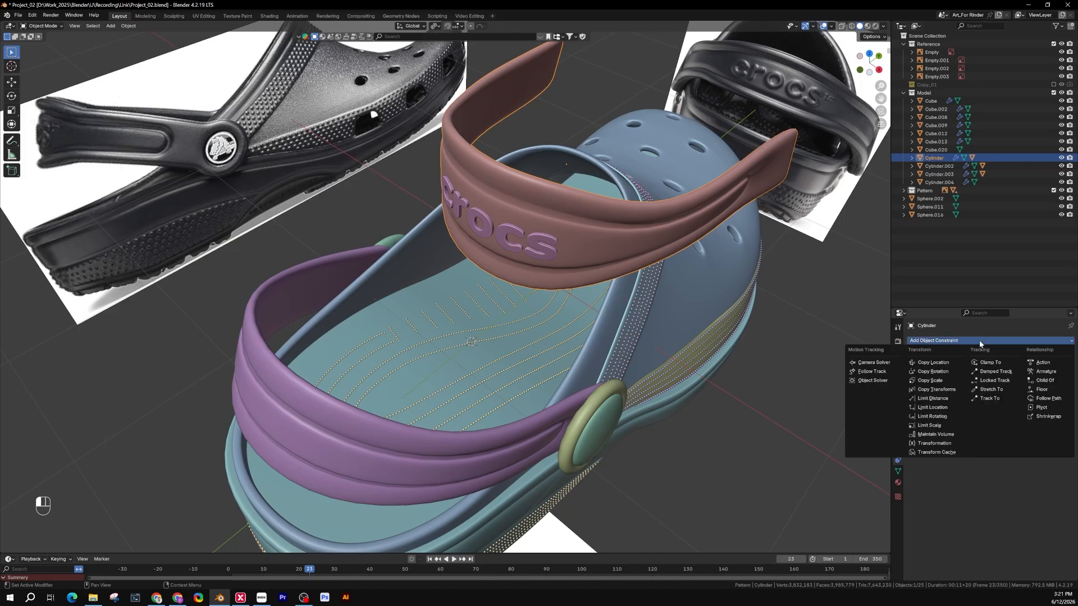
{"action": "left_click", "coordinate": [941, 365]}
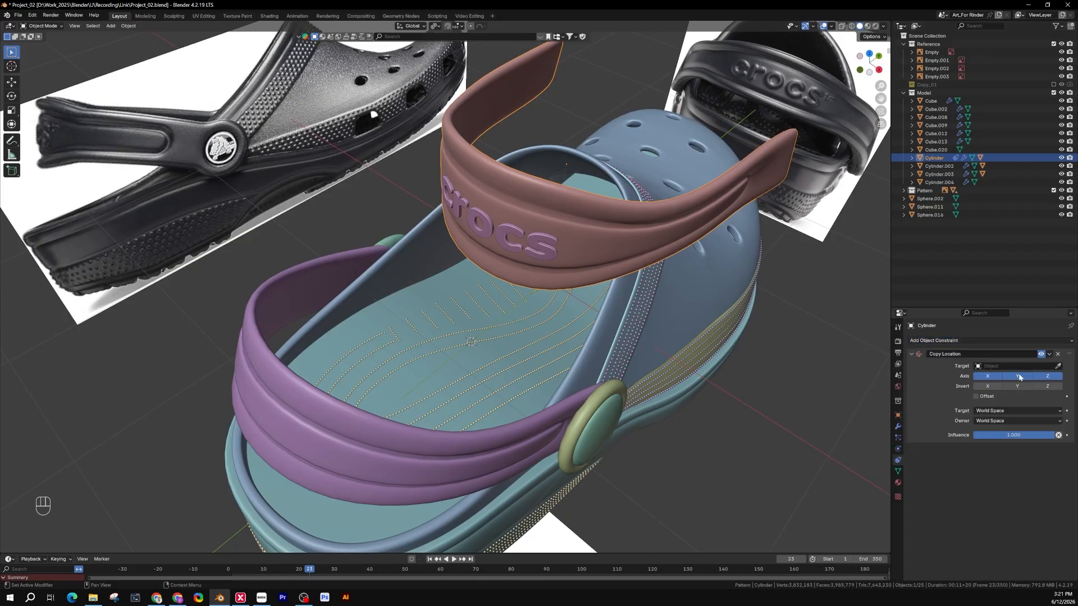
{"action": "left_click", "coordinate": [1059, 366]}
{"action": "left_click", "coordinate": [291, 413]}
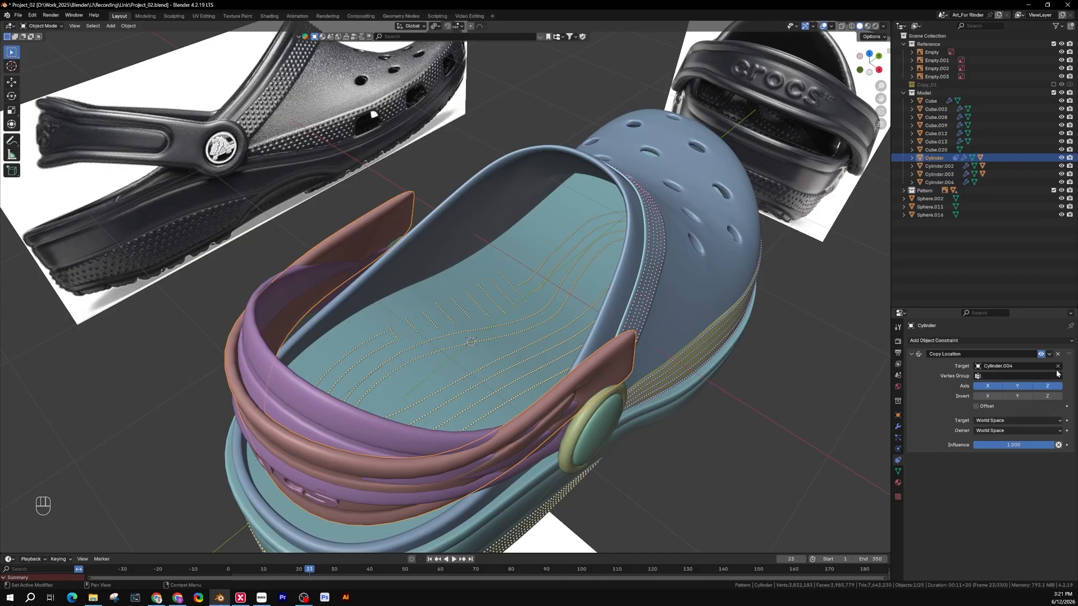
{"action": "left_click", "coordinate": [1050, 354]}
{"action": "left_click", "coordinate": [1010, 363]}
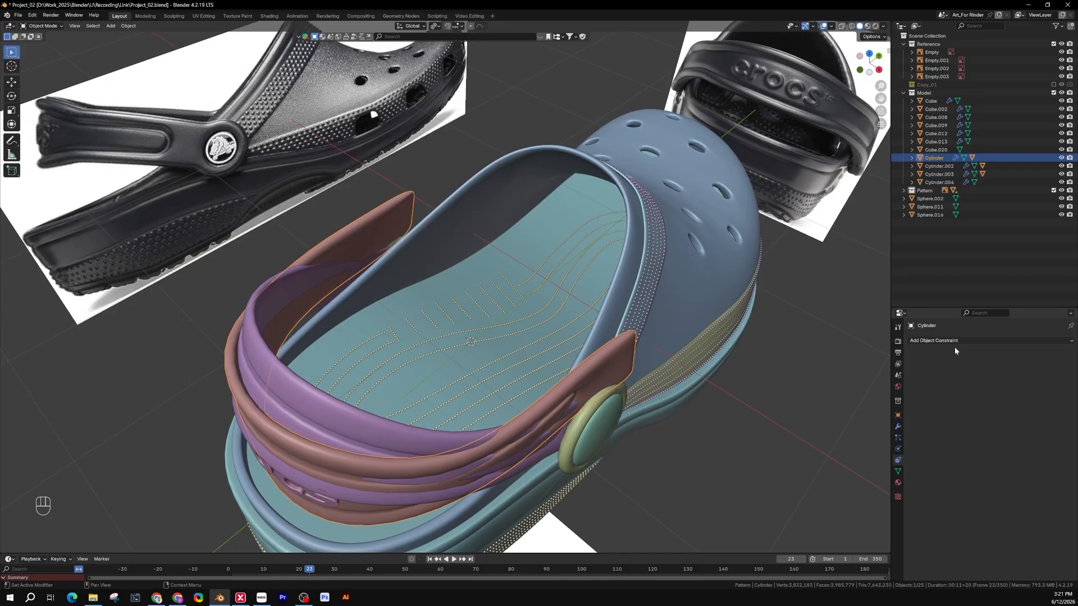
Add a Copy Rotation constraint to the lettered strap with Cylinder.004 as its target, and apply the constraint.
{"action": "left_click", "coordinate": [941, 341]}
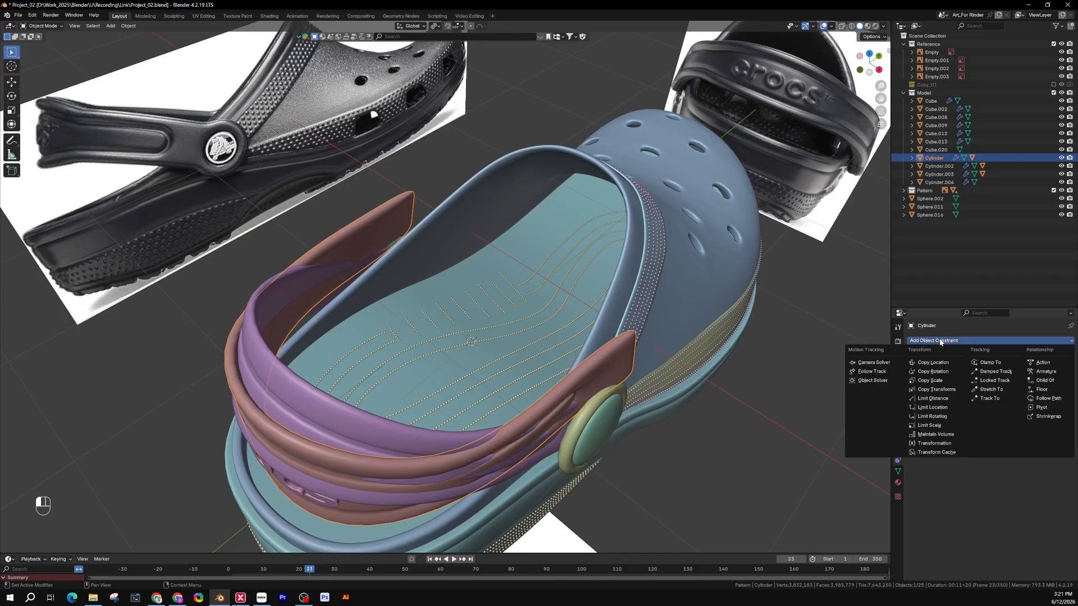
{"action": "left_click", "coordinate": [937, 372]}
{"action": "left_click", "coordinate": [1058, 366]}
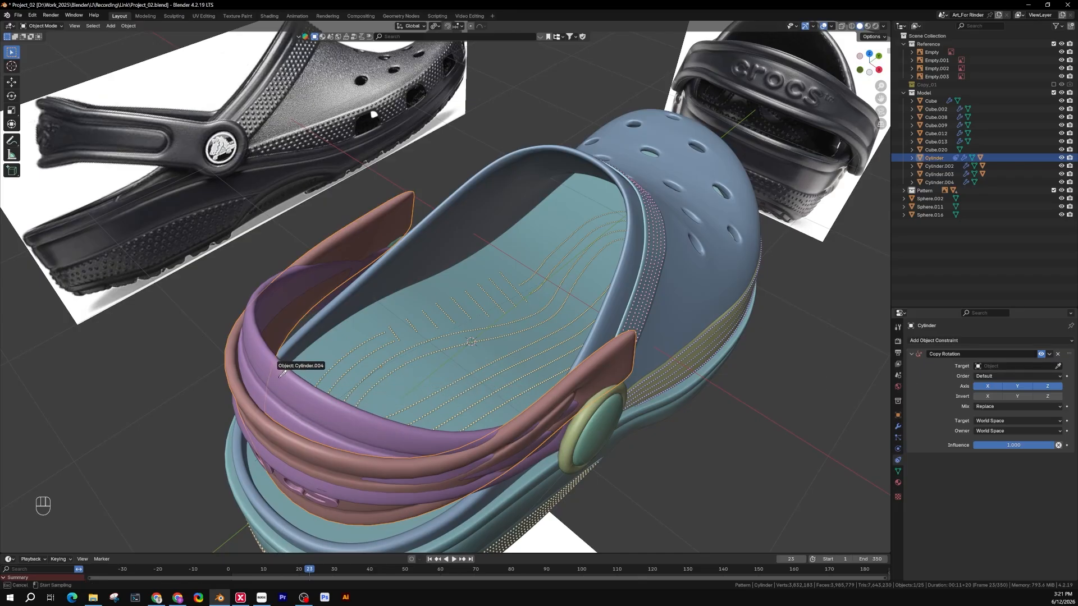
{"action": "left_click", "coordinate": [297, 392]}
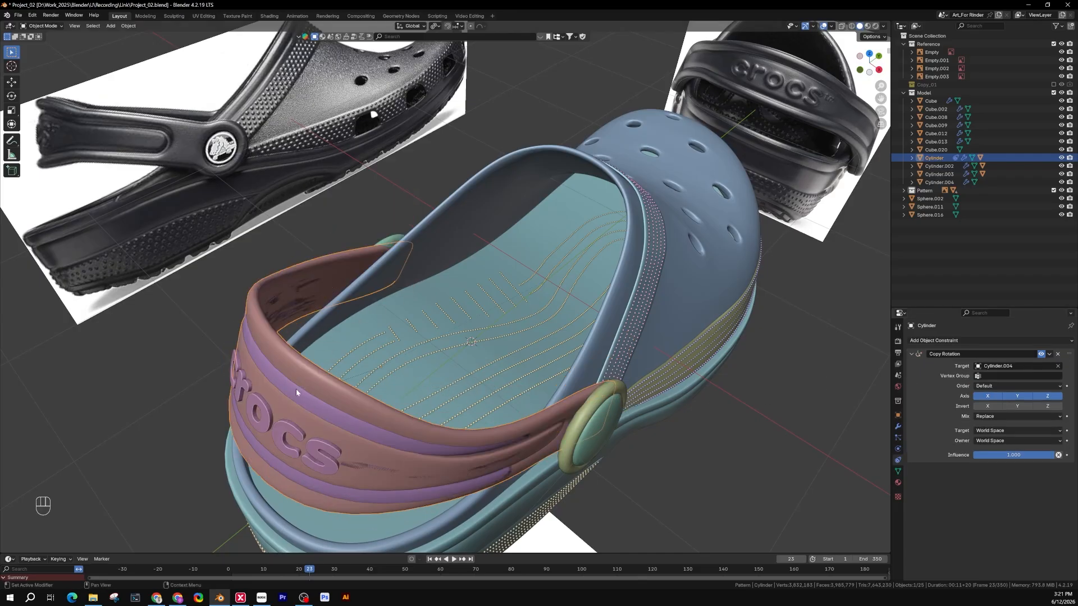
{"action": "left_click", "coordinate": [1049, 355]}
{"action": "left_click", "coordinate": [1035, 361]}
Delete the plain purple strap Cylinder.004 that overlaps the lettered strap.
{"action": "left_click", "coordinate": [324, 413], "text": "shift"}
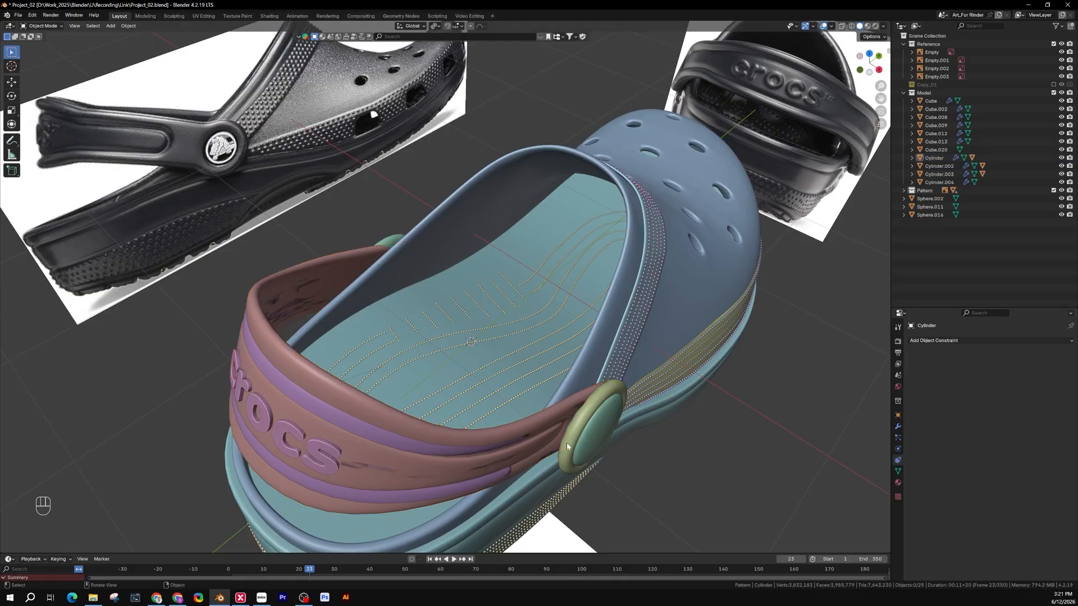
{"action": "middle_click_drag", "start_coordinate": [325, 412], "coordinate": [422, 365], "text": "shift"}
{"action": "left_click", "coordinate": [440, 328]}
{"action": "left_click", "coordinate": [440, 328]}
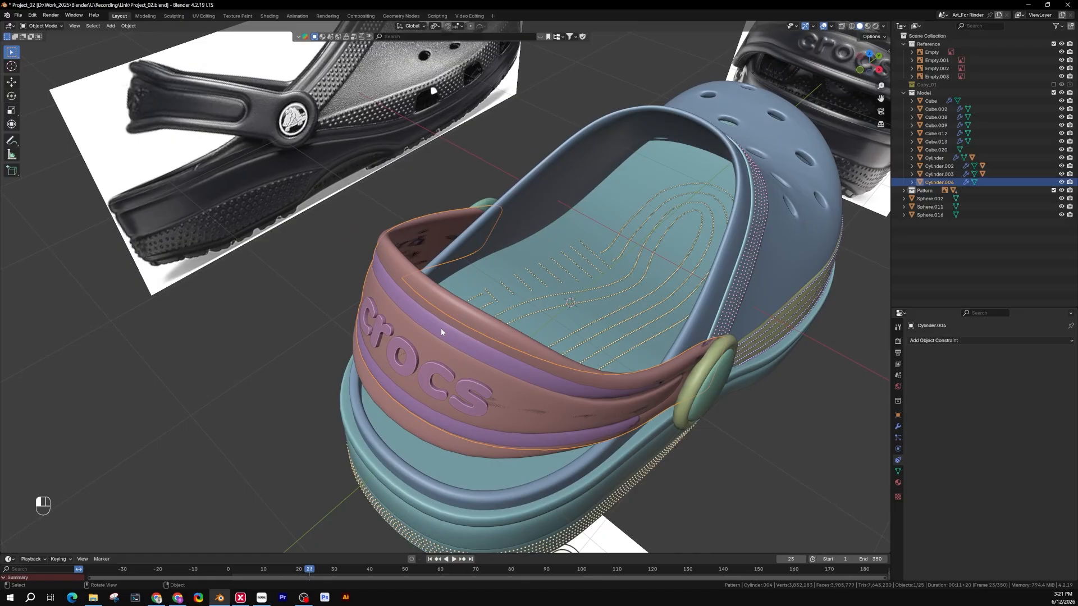
{"action": "left_click", "coordinate": [440, 328]}
{"action": "middle_click_drag", "start_coordinate": [440, 328], "coordinate": [422, 318]}
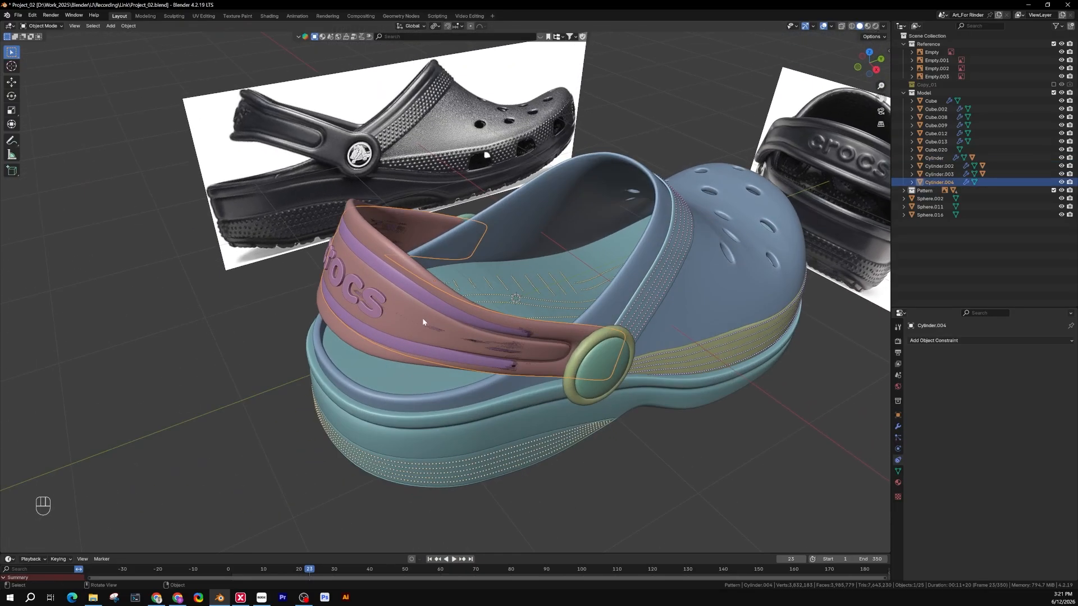
{"action": "key", "text": "g"}
{"action": "left_click", "coordinate": [406, 251]}
{"action": "middle_click_drag", "start_coordinate": [407, 251], "coordinate": [503, 292]}
{"action": "key", "text": "Delete"}
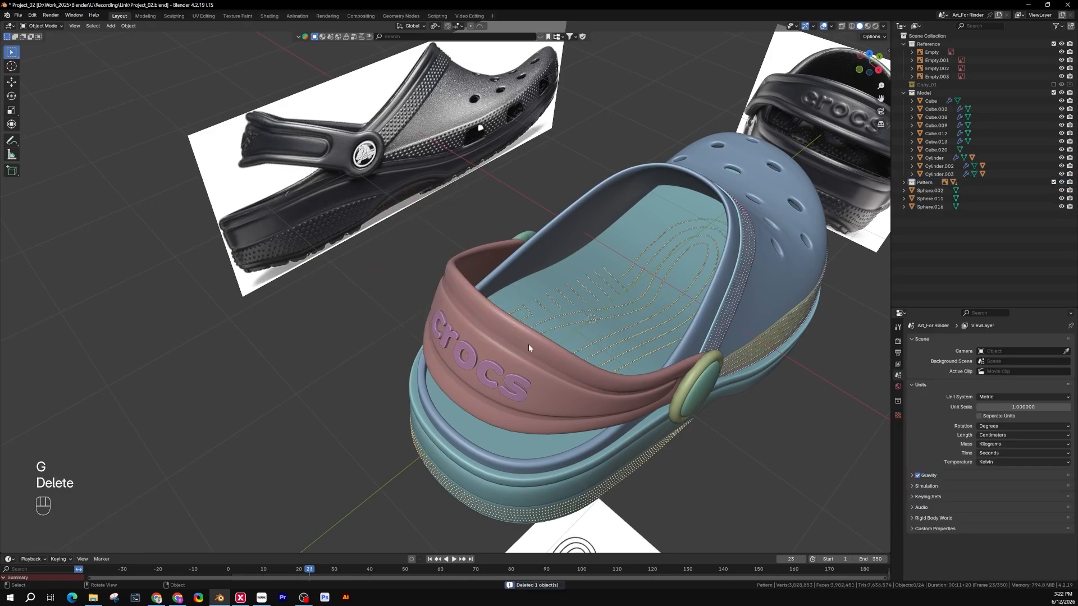
Examine the lettered strap's fit on the clog from the back and side, comparing it with the reference photos.
{"action": "mouse_move", "coordinate": [476, 336]}
{"action": "middle_mouse_down"}
{"action": "mouse_move", "coordinate": [453, 339]}
{"action": "mouse_move", "coordinate": [479, 319]}
{"action": "middle_mouse_up"}
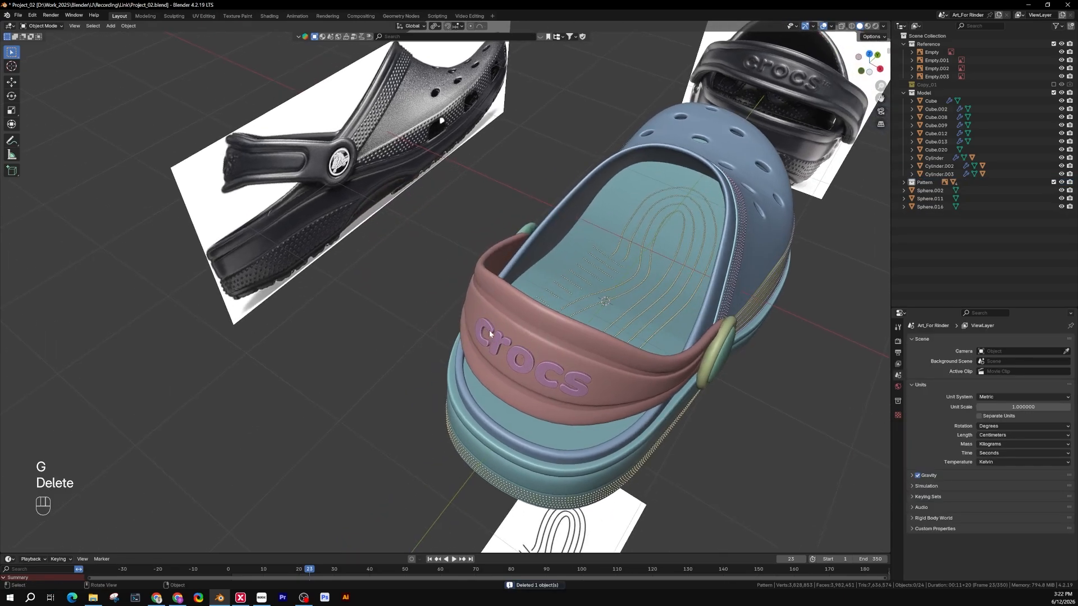
{"action": "middle_click_drag", "start_coordinate": [490, 329], "coordinate": [531, 318]}
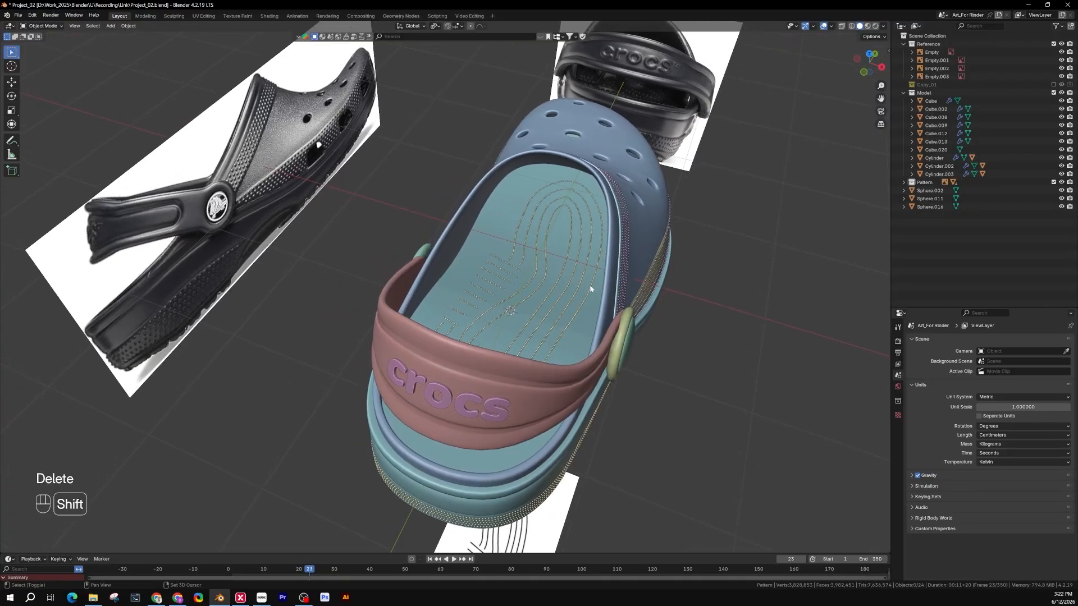
{"action": "middle_click_drag", "start_coordinate": [646, 139], "coordinate": [601, 188], "text": "shift"}
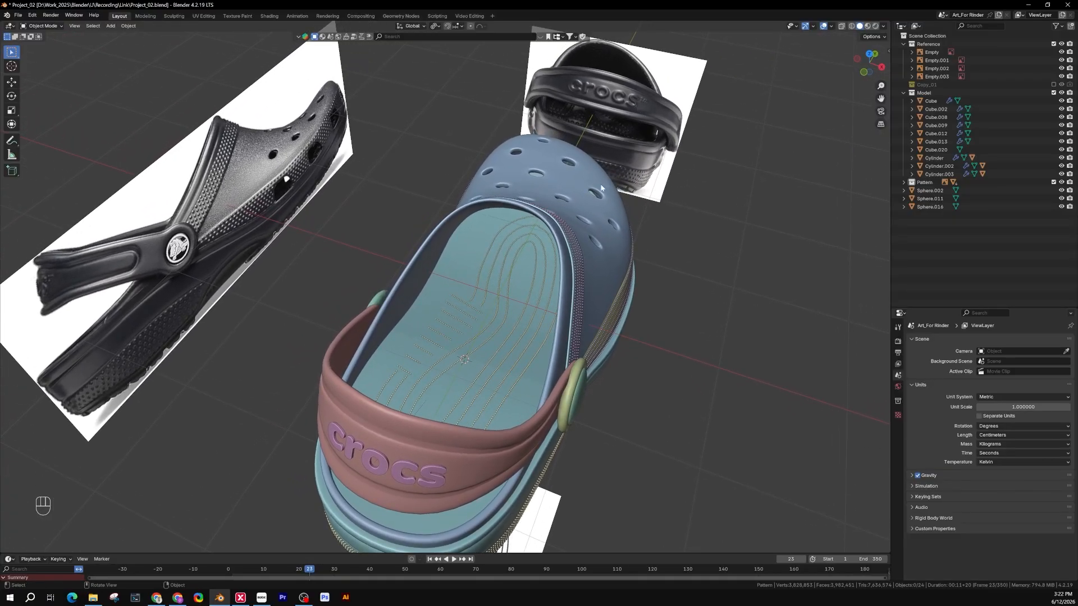
{"action": "middle_click_drag", "start_coordinate": [398, 482], "coordinate": [517, 227], "text": "shift"}
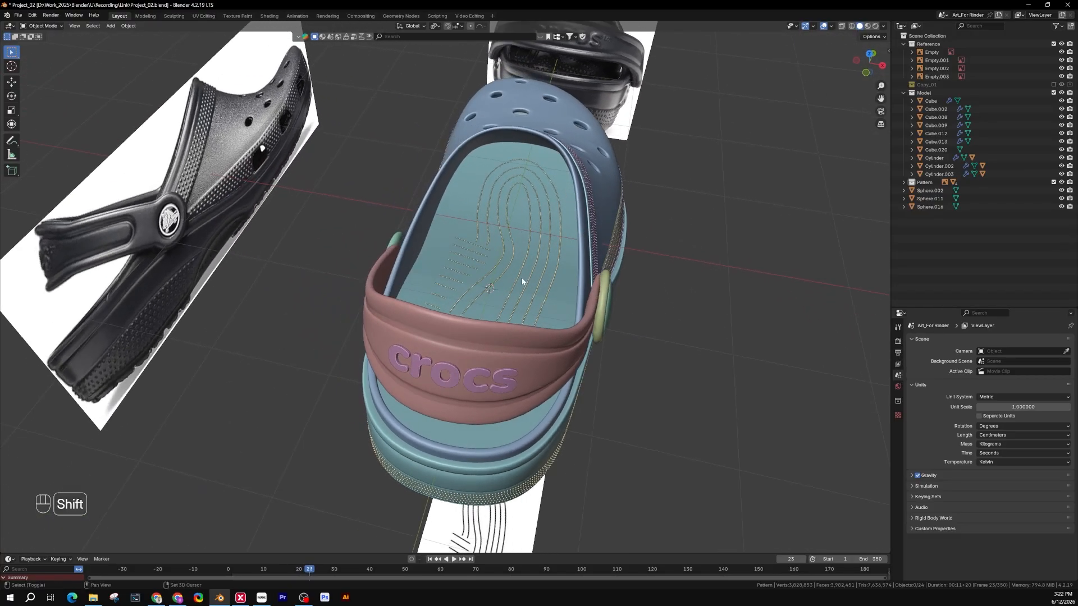
{"action": "middle_click_drag", "start_coordinate": [523, 277], "coordinate": [571, 274], "text": "shift"}
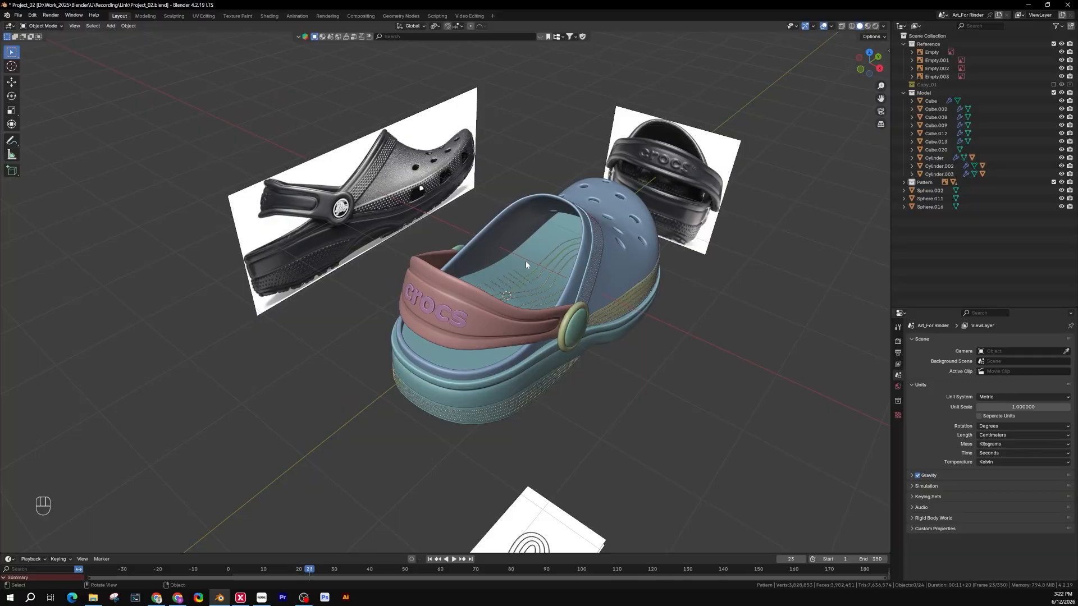
{"action": "scroll", "coordinate": [490, 272], "scroll_direction": "up", "scroll_amount": 3}
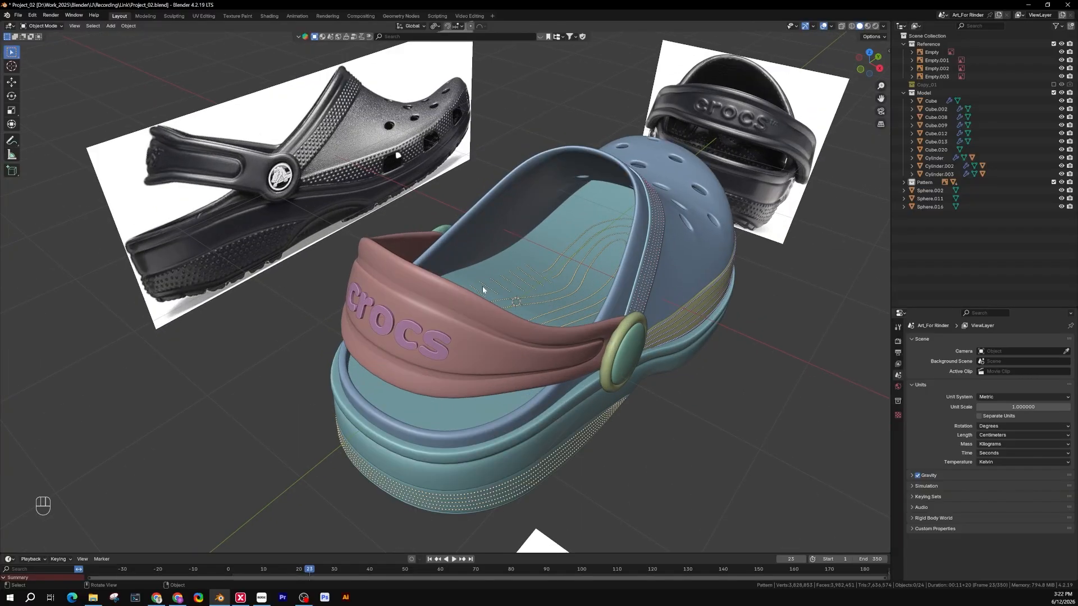
{"action": "middle_click_drag", "start_coordinate": [482, 291], "coordinate": [469, 291]}
{"action": "scroll", "coordinate": [470, 291], "scroll_direction": "up", "scroll_amount": 3}
{"action": "scroll", "coordinate": [468, 290], "scroll_direction": "down", "scroll_amount": 4}
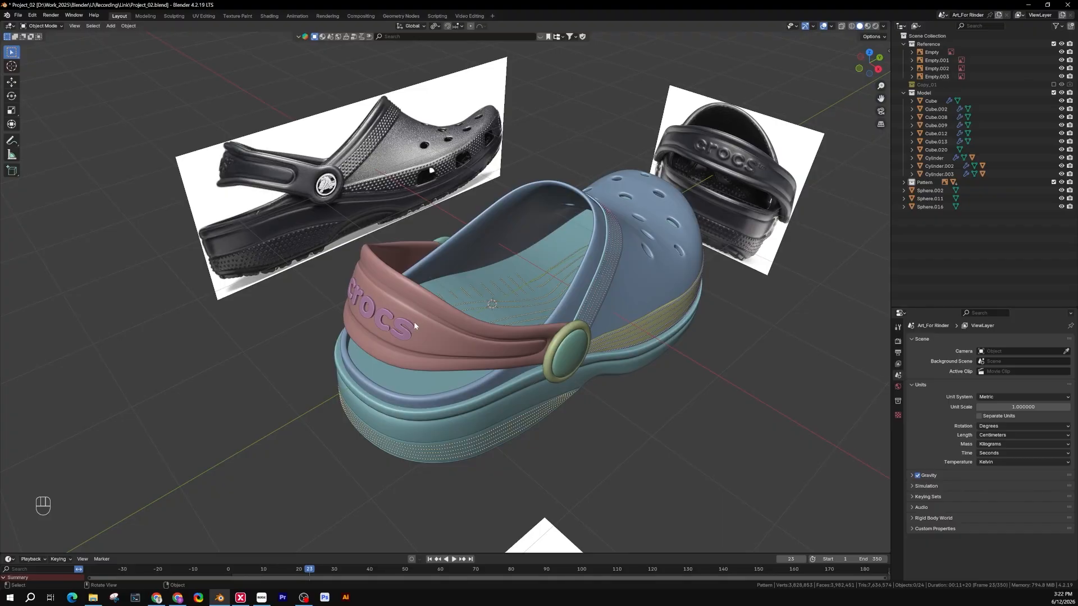
{"action": "middle_click_drag", "start_coordinate": [414, 321], "coordinate": [485, 353]}
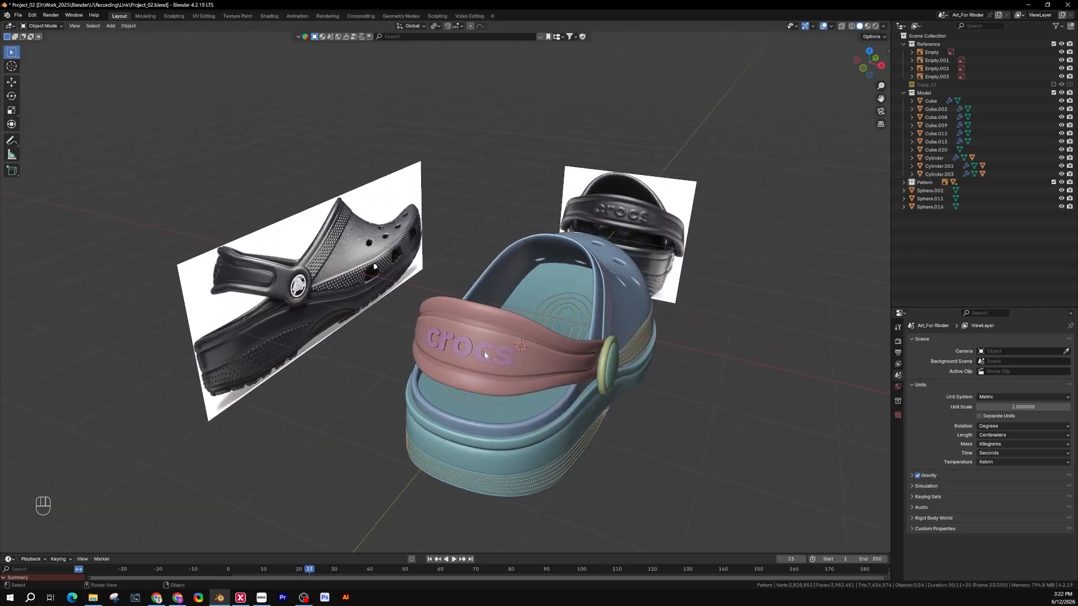